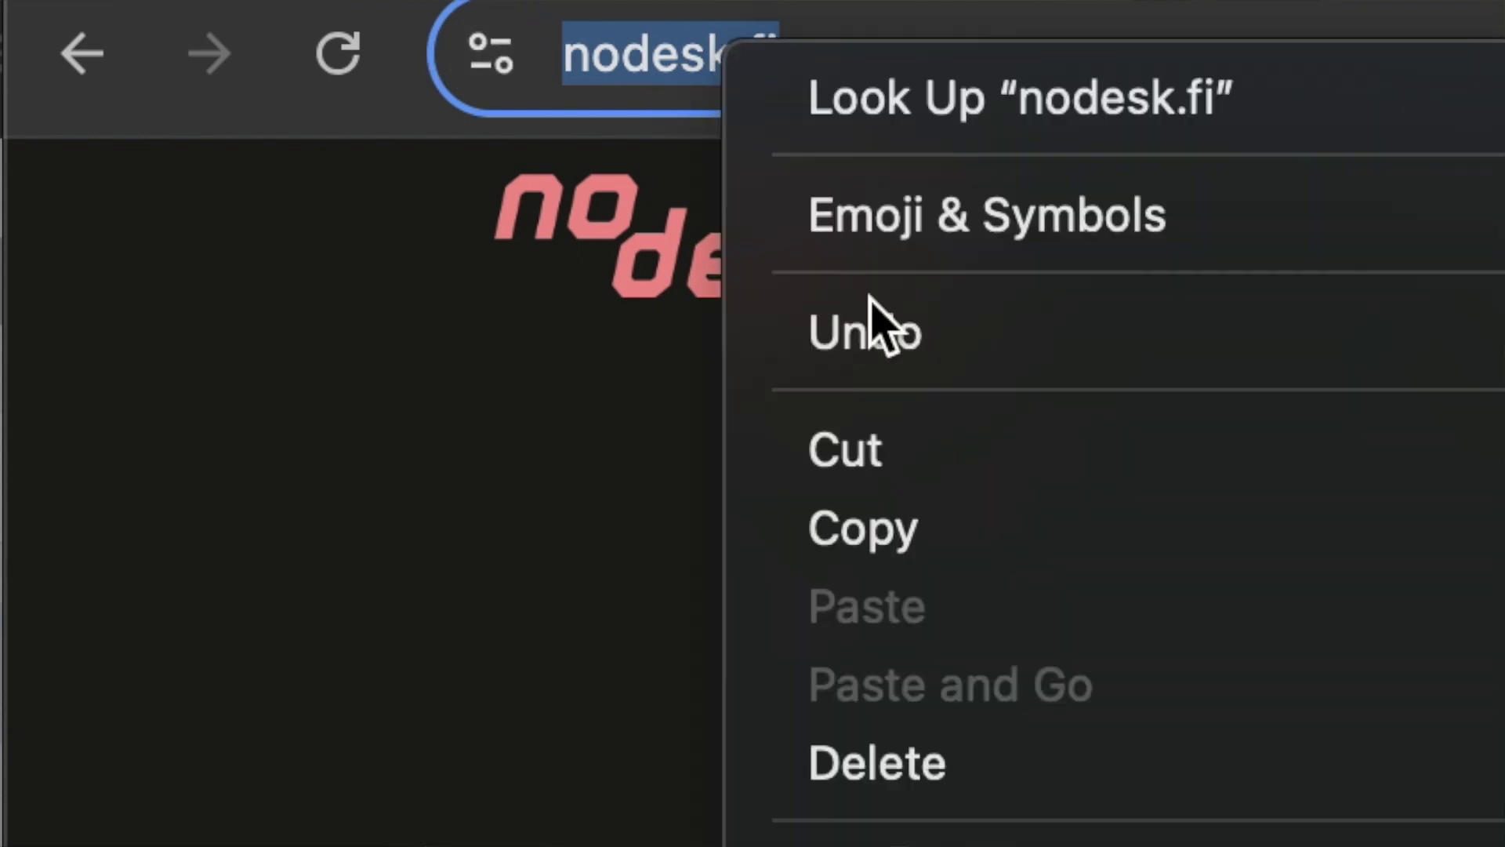
Step: Copy the nodesk.fi address and browse the video length options, keeping 8 scenes
left_click(931, 528)
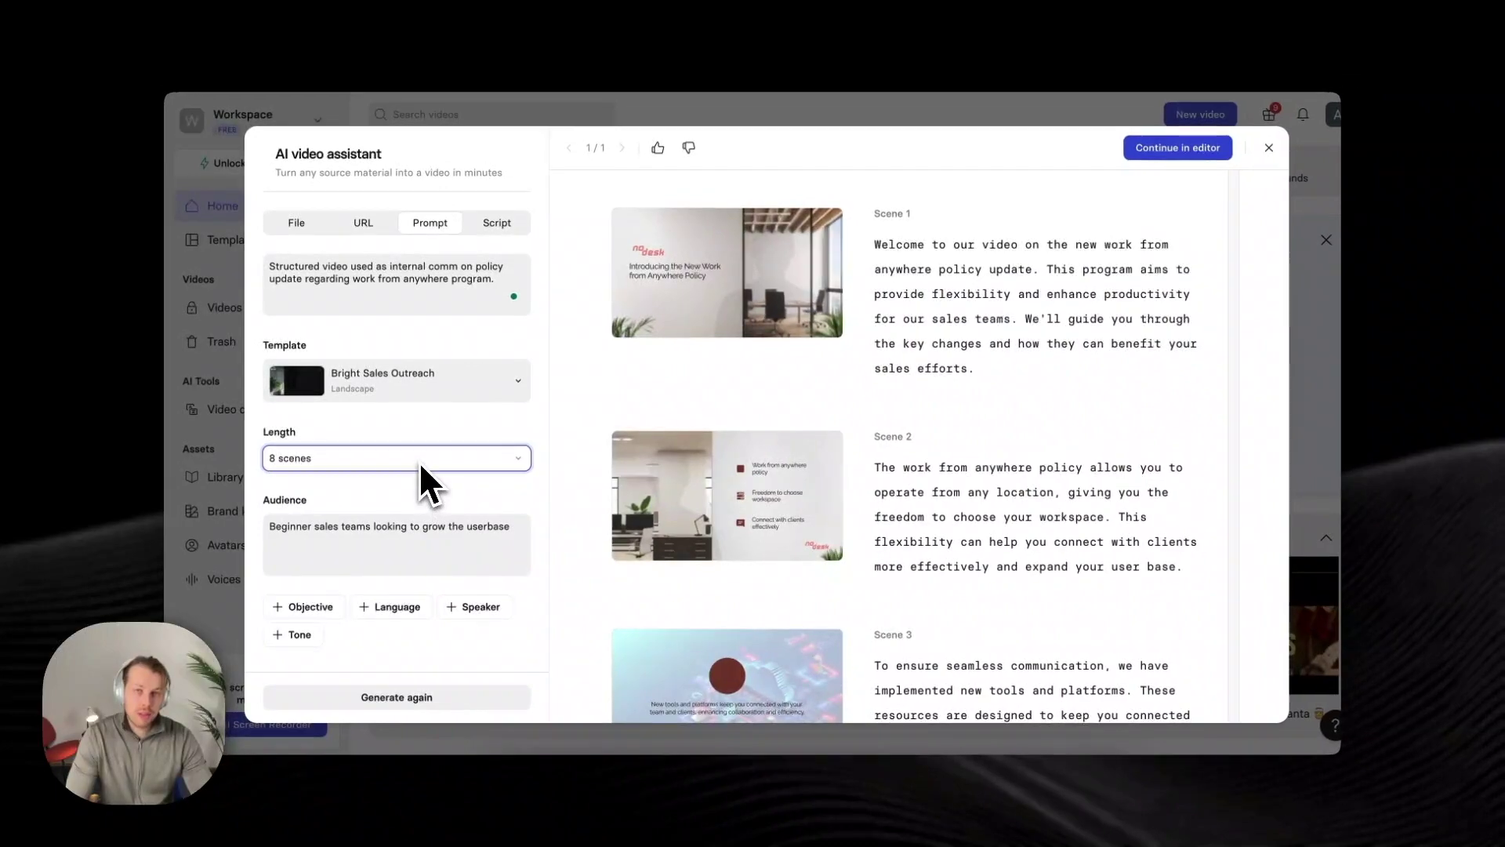
left_click(341, 467)
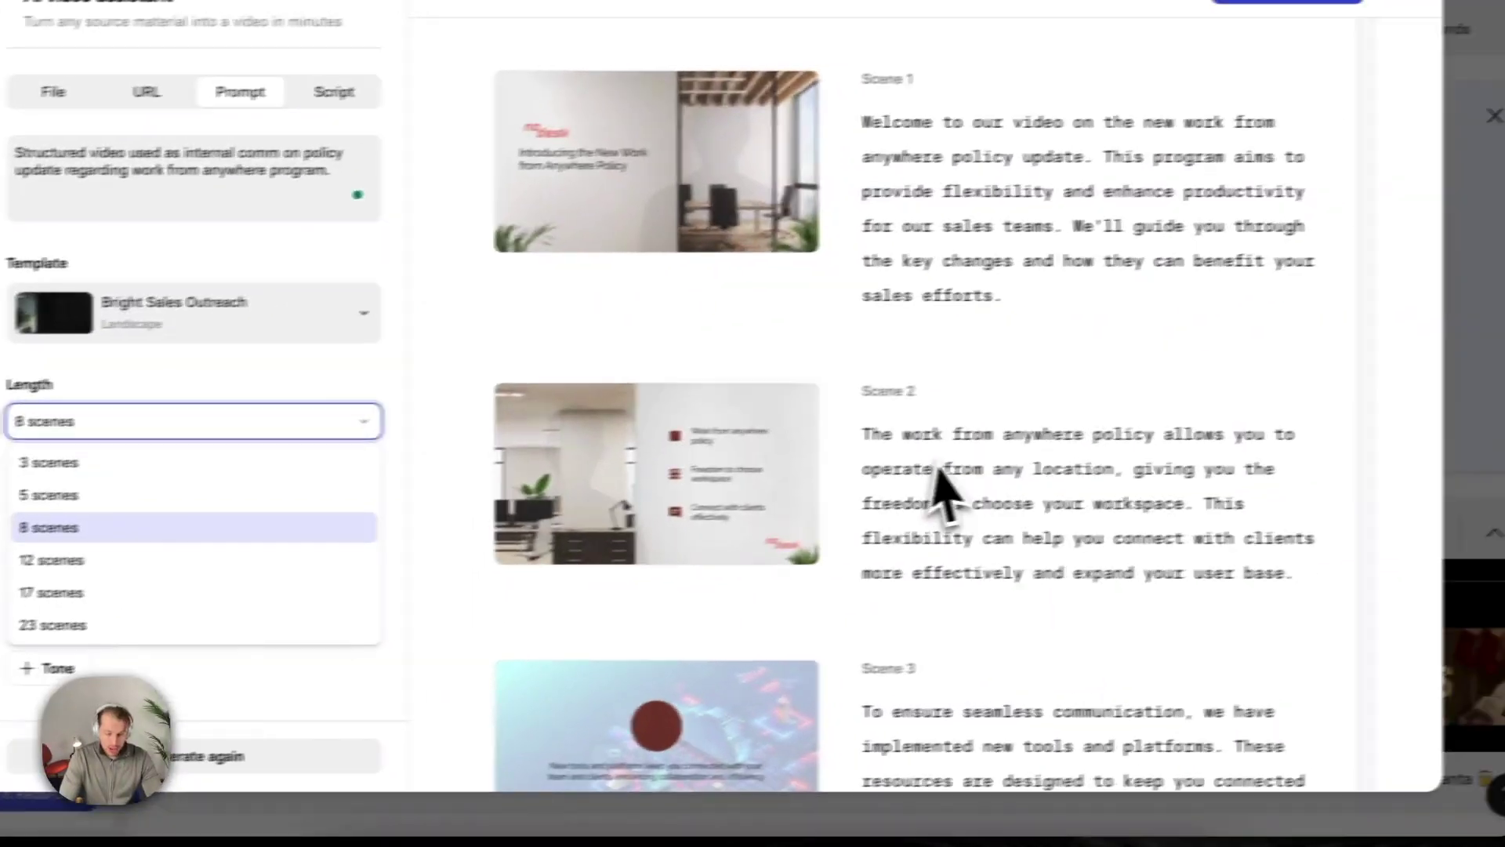
left_click(1135, 393)
scroll(1165, 343, "down", 10)
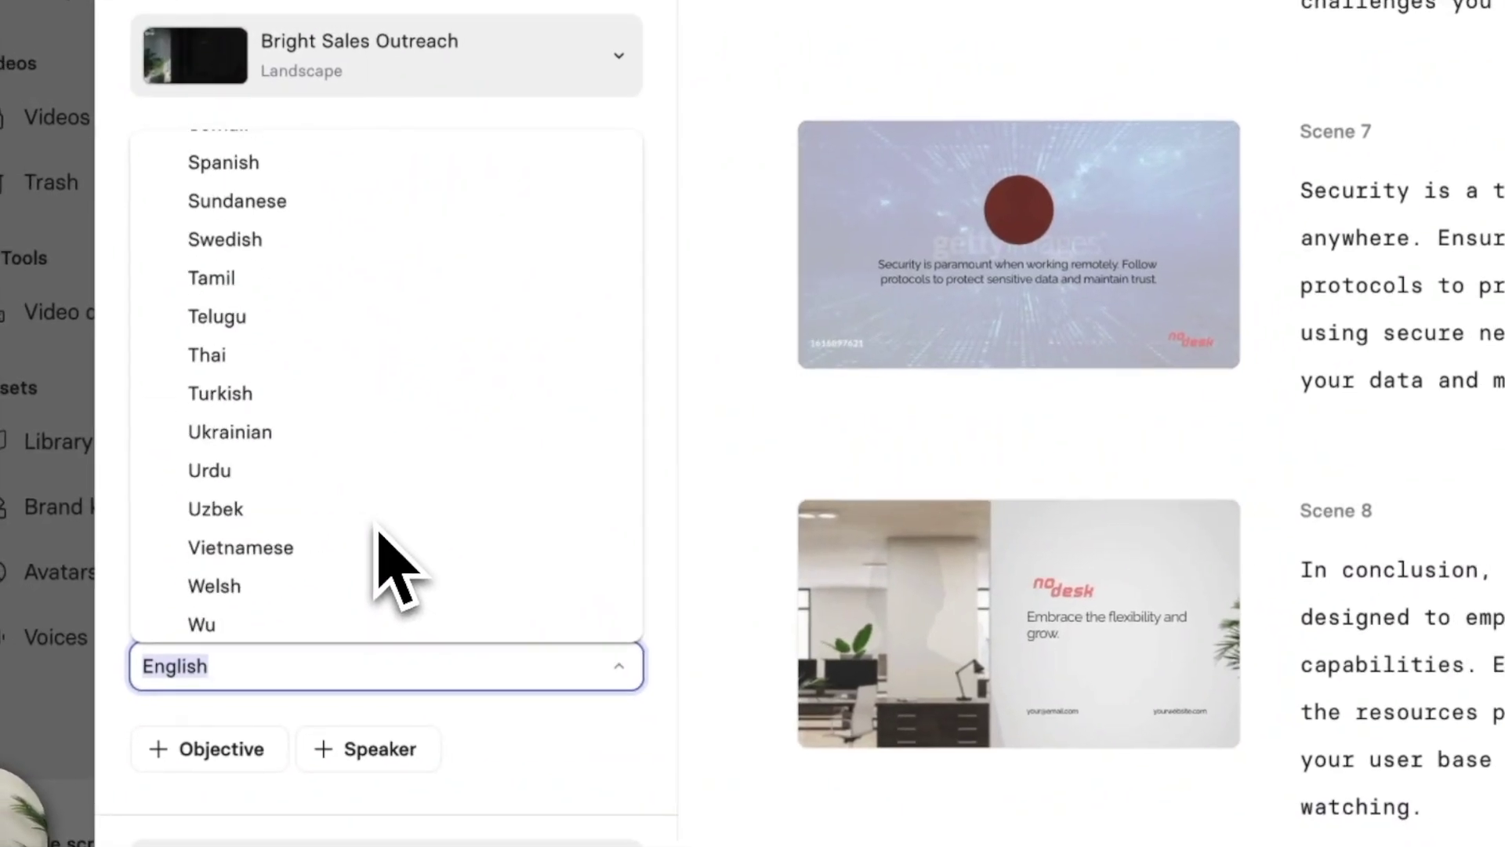
scroll(377, 525, "up", 15)
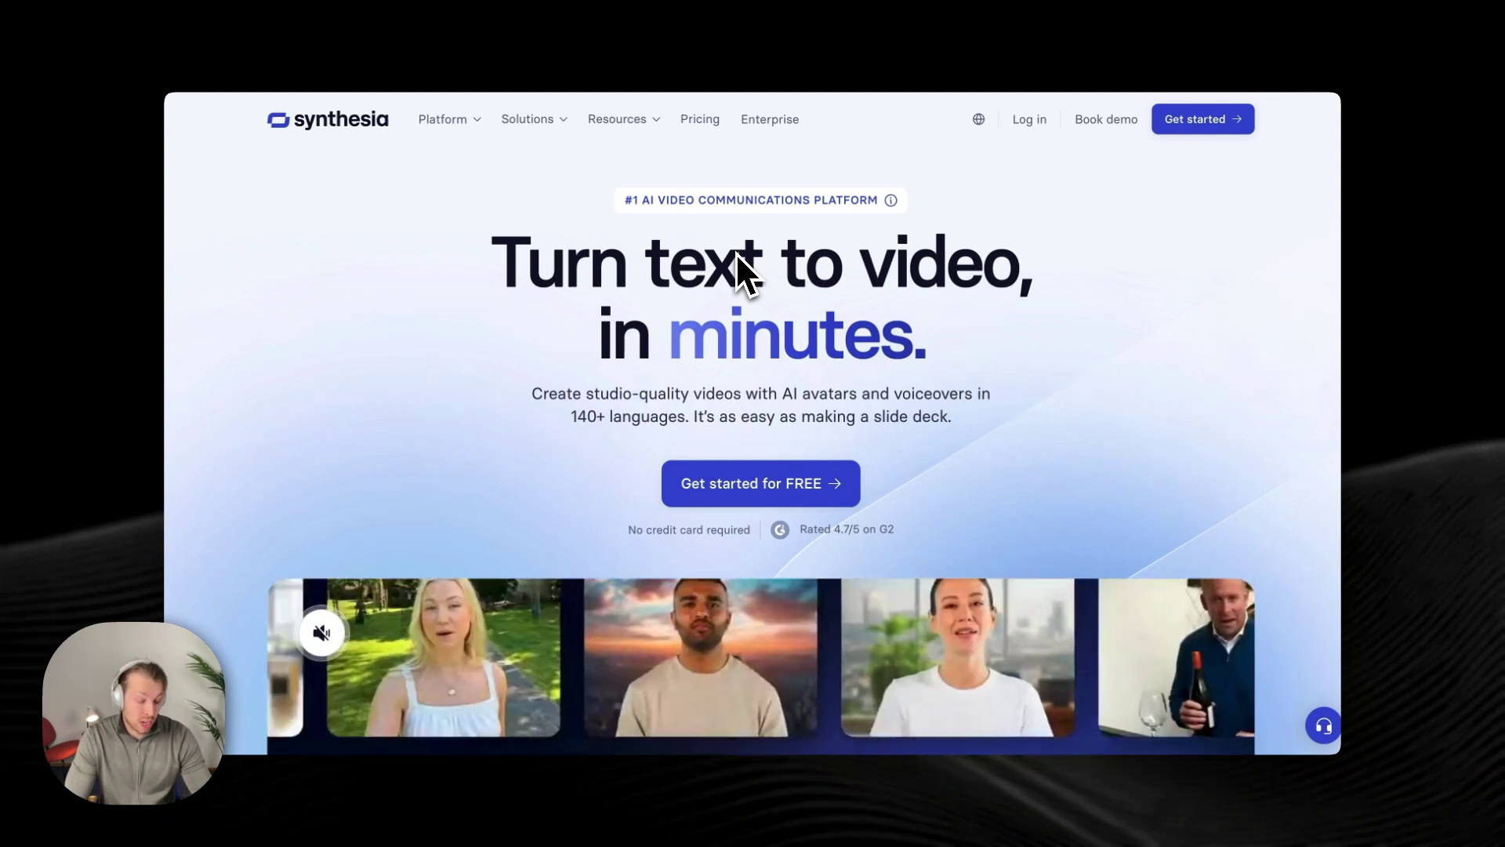
Step: Scroll the homepage, then compare the Free, Starter, Creator and Enterprise plan cards
scroll(737, 259, "down", 1)
scroll(737, 259, "down", 1)
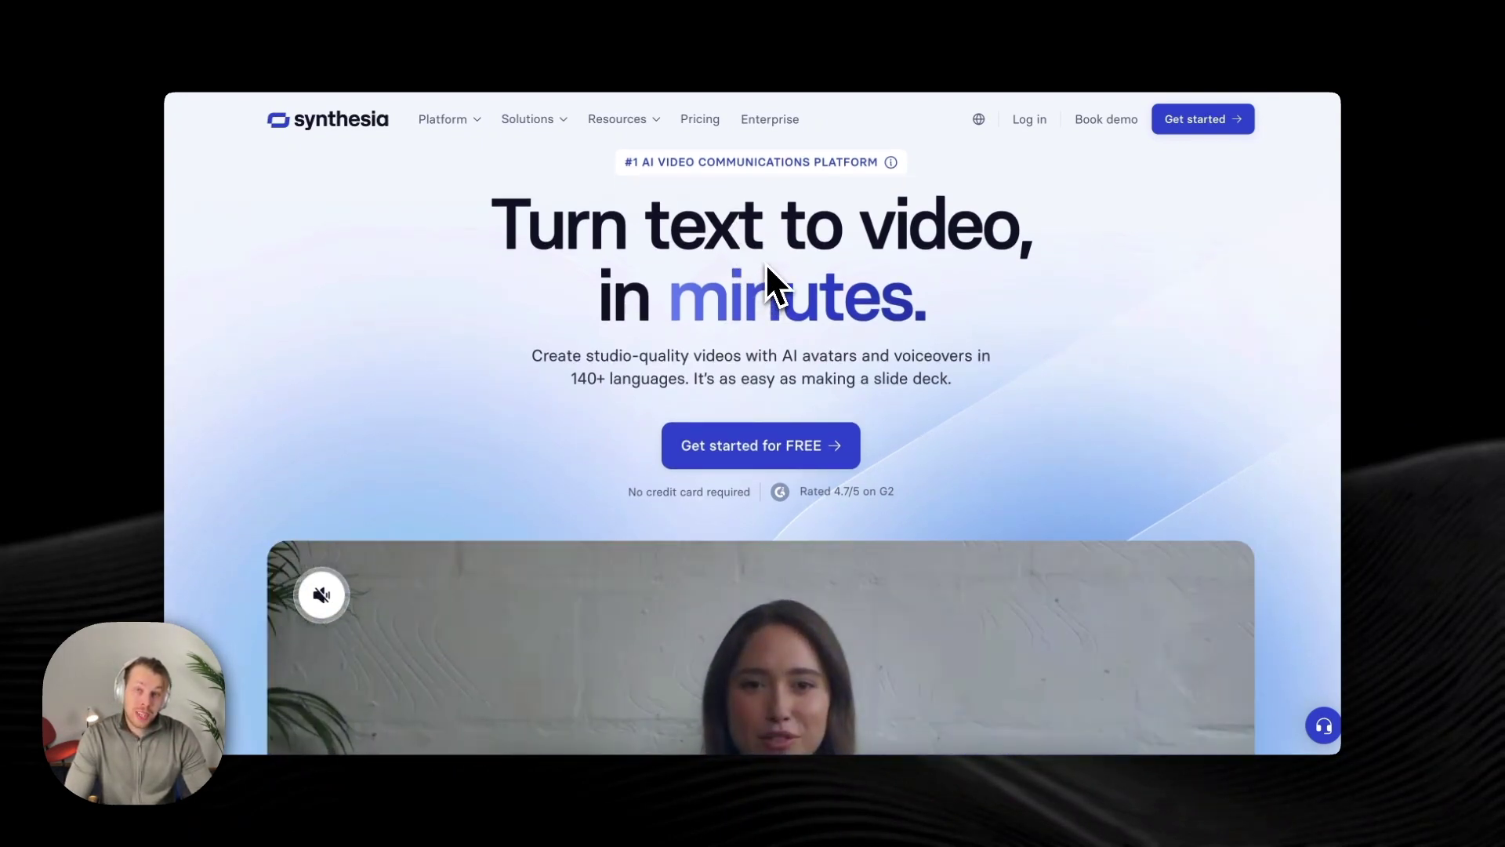
scroll(766, 265, "down", 1)
scroll(765, 269, "down", 1)
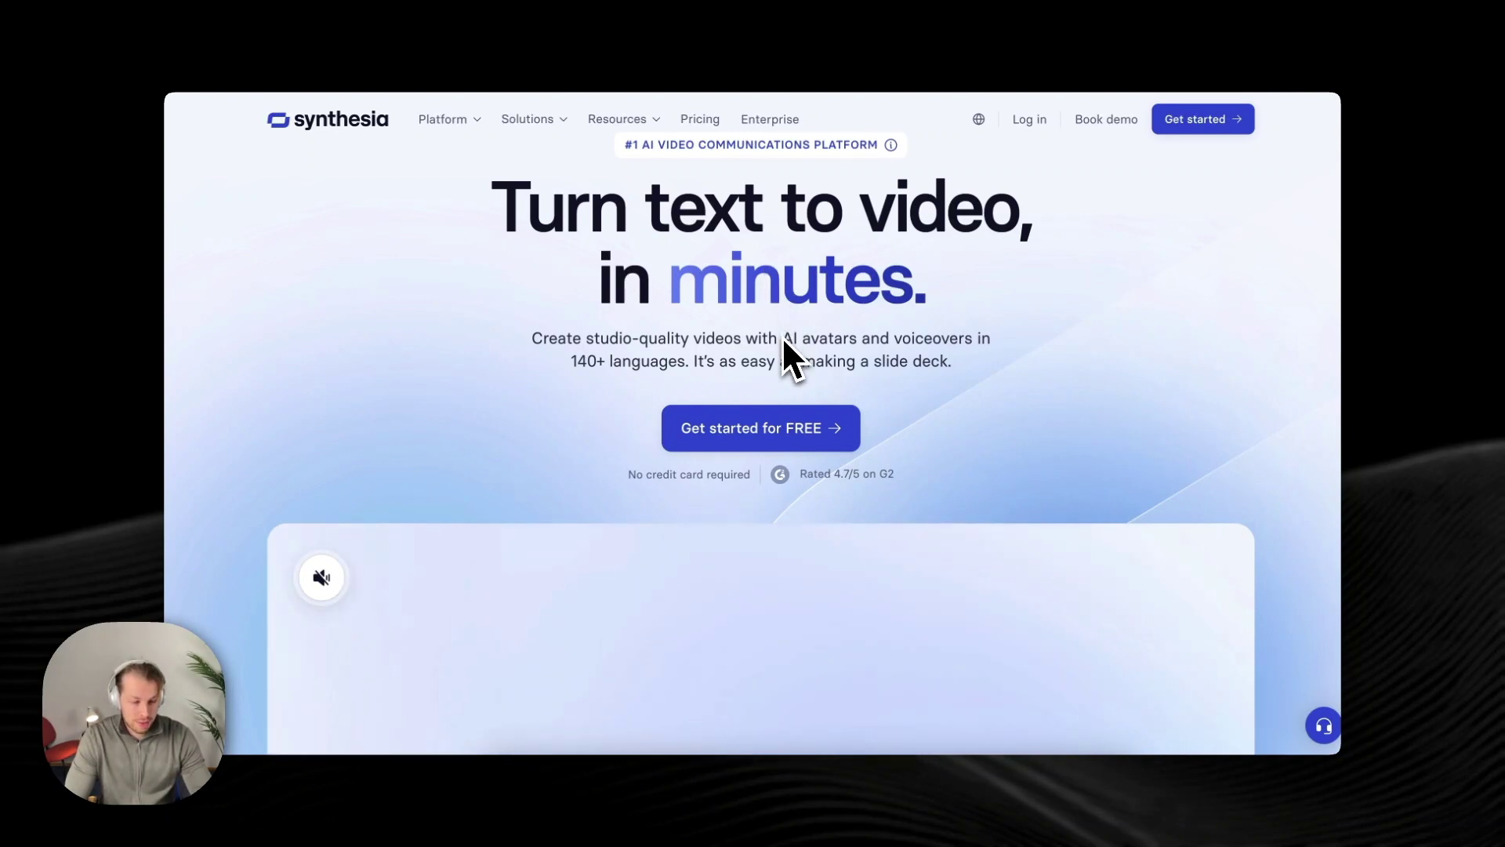
scroll(809, 324, "up", 1)
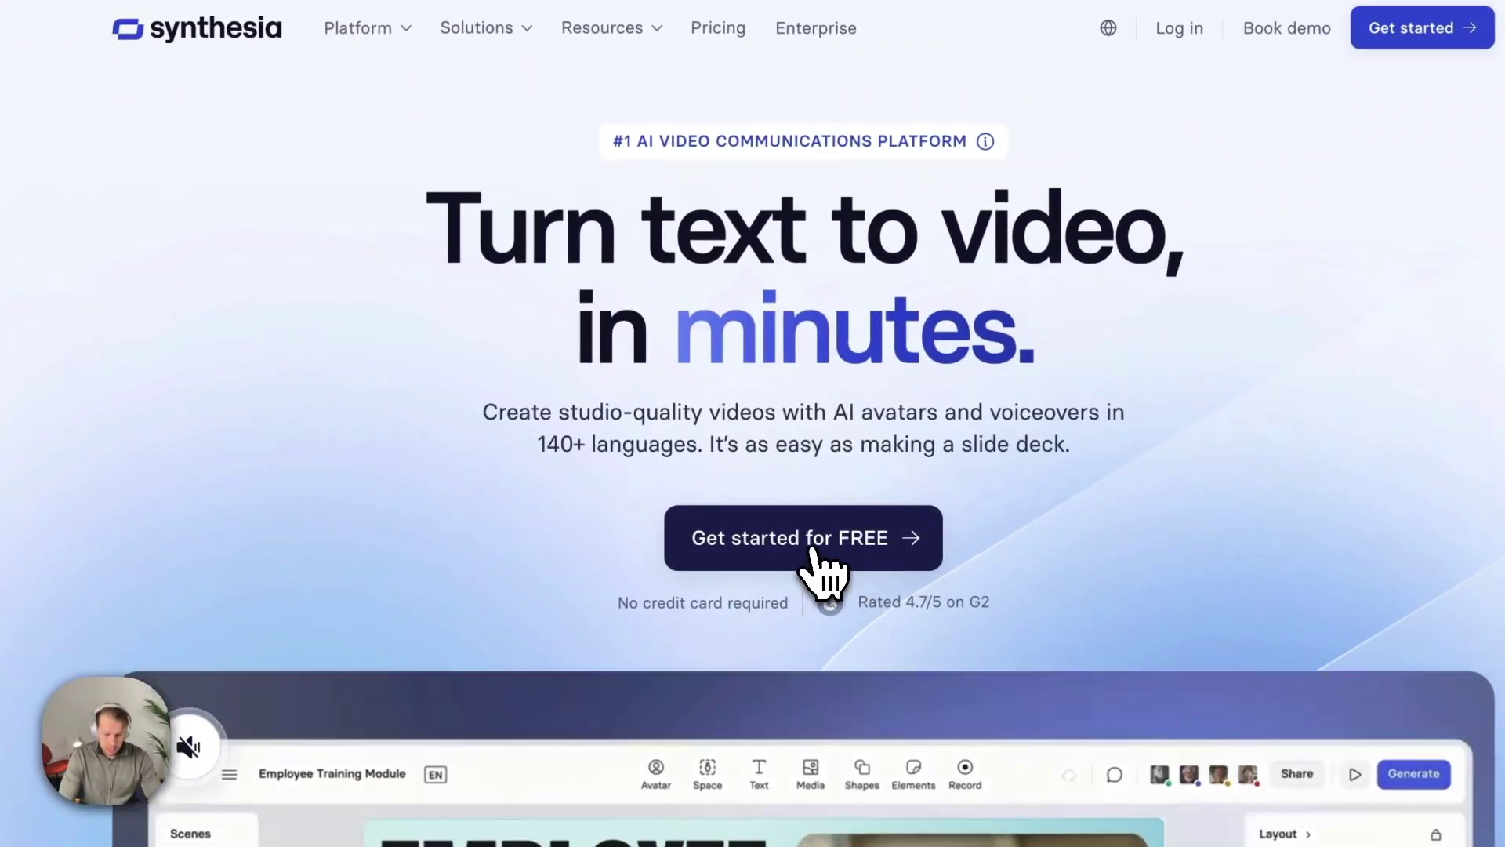
left_click(812, 551)
scroll(933, 447, "down", 3)
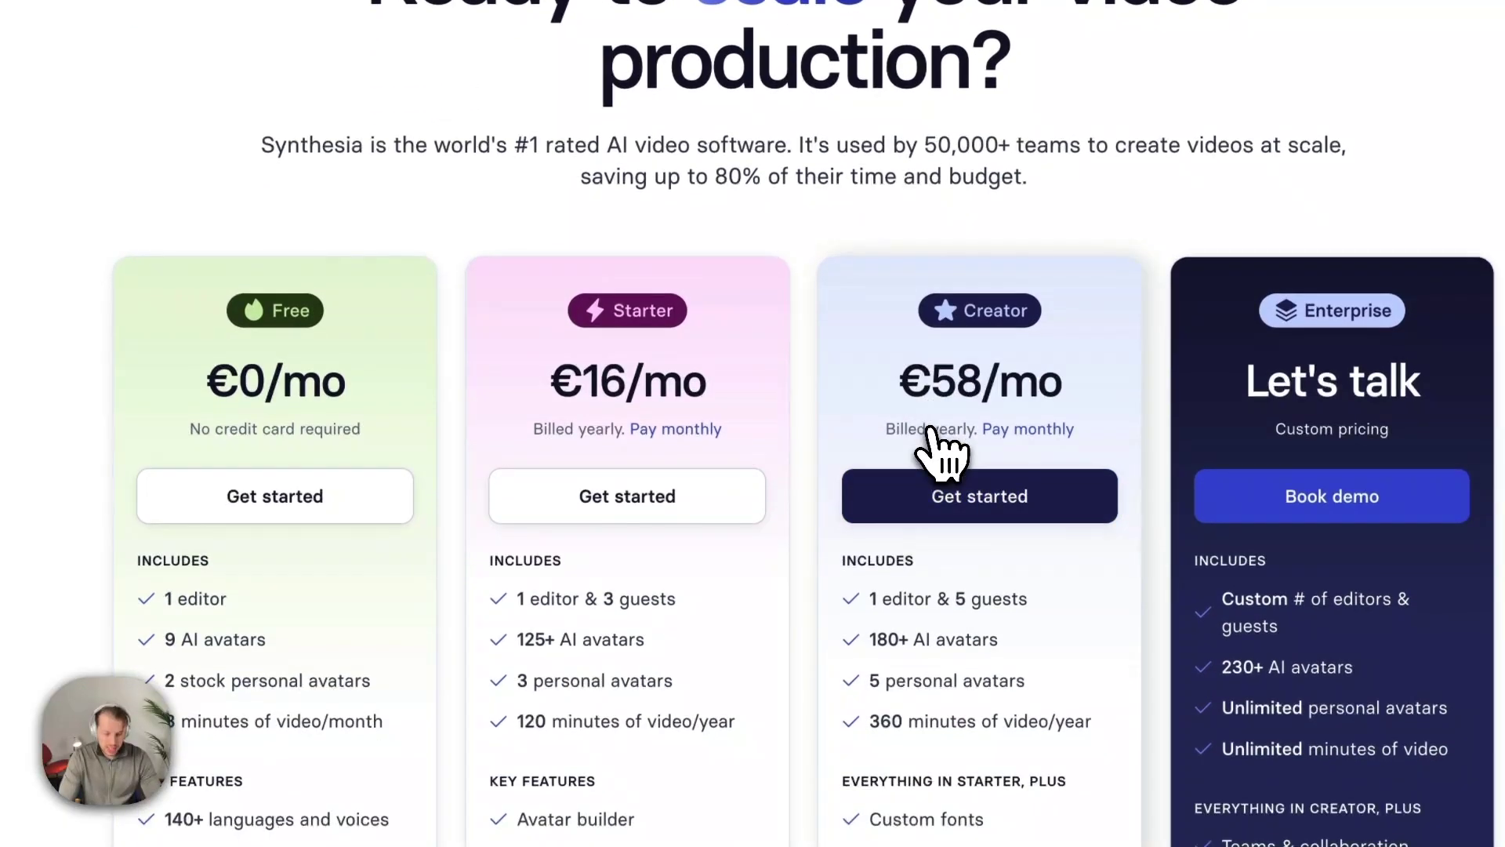
scroll(674, 337, "down", 5)
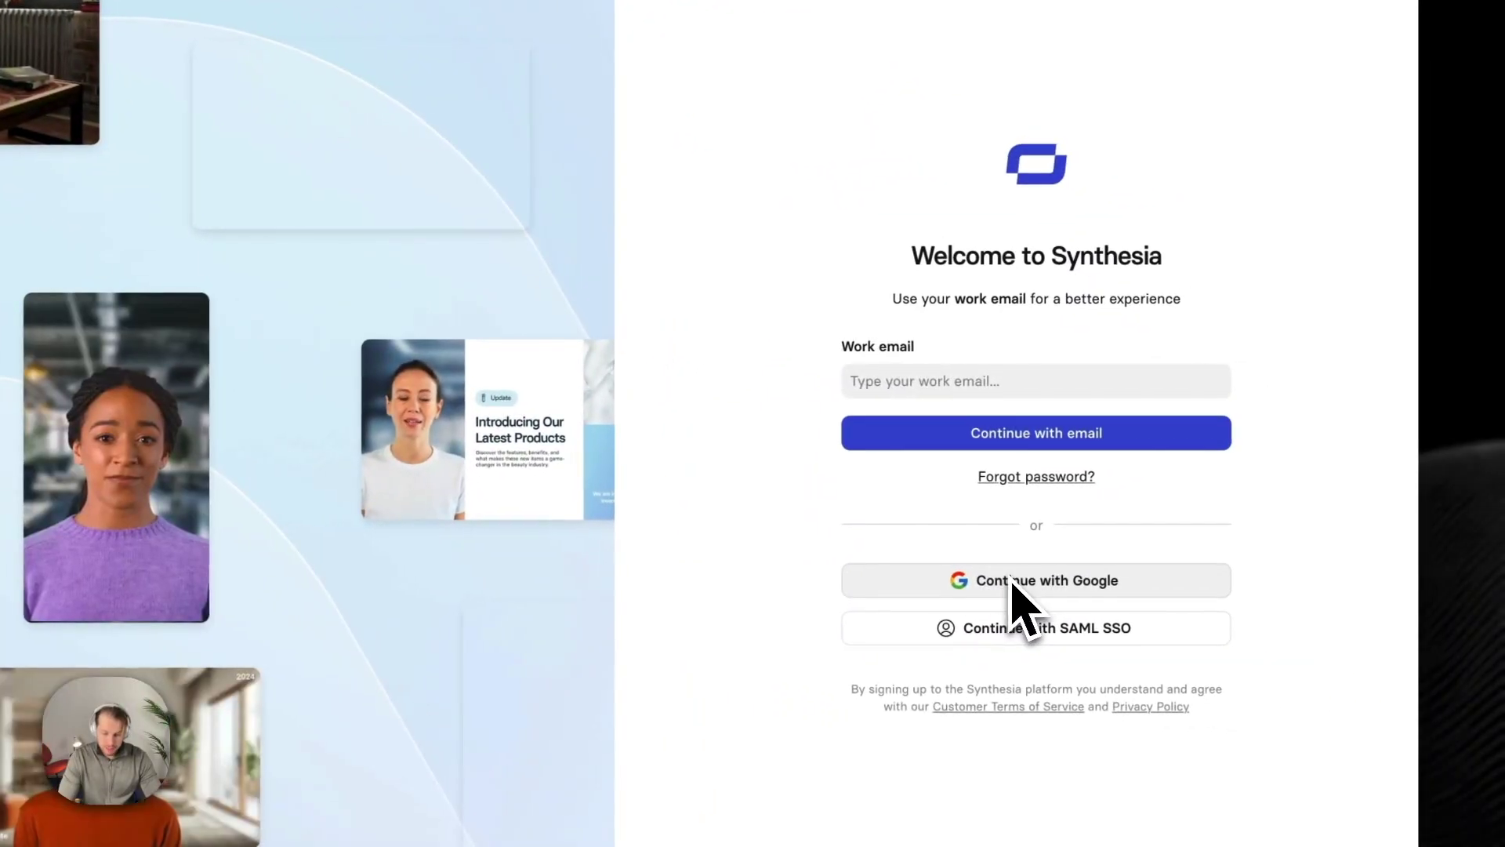
Step: Sign in with Google, choose the Sales Training topic, and start creating the video
left_click(1013, 581)
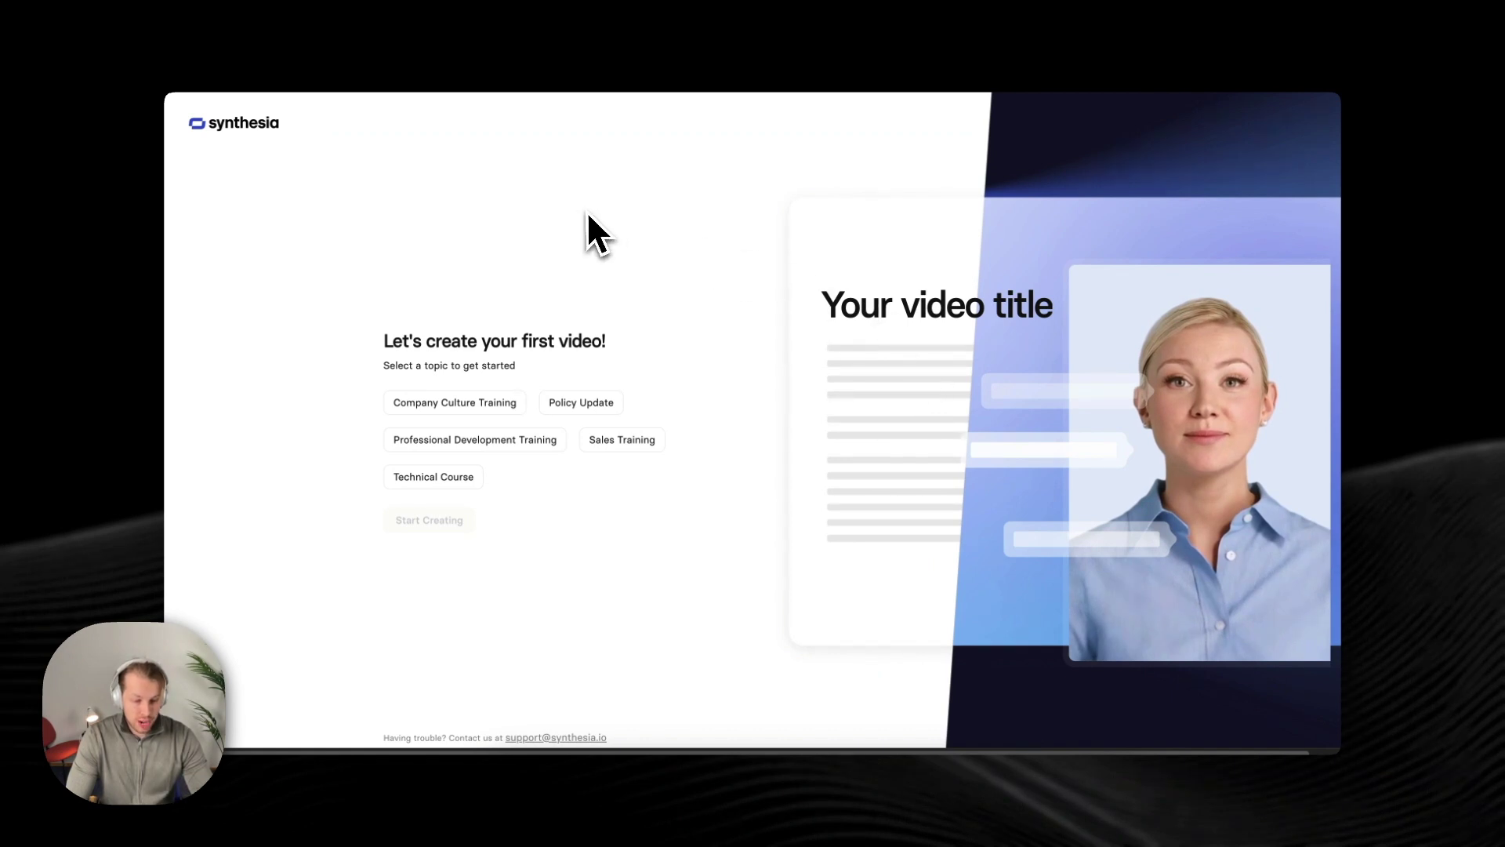
scroll(604, 206, "down", 1)
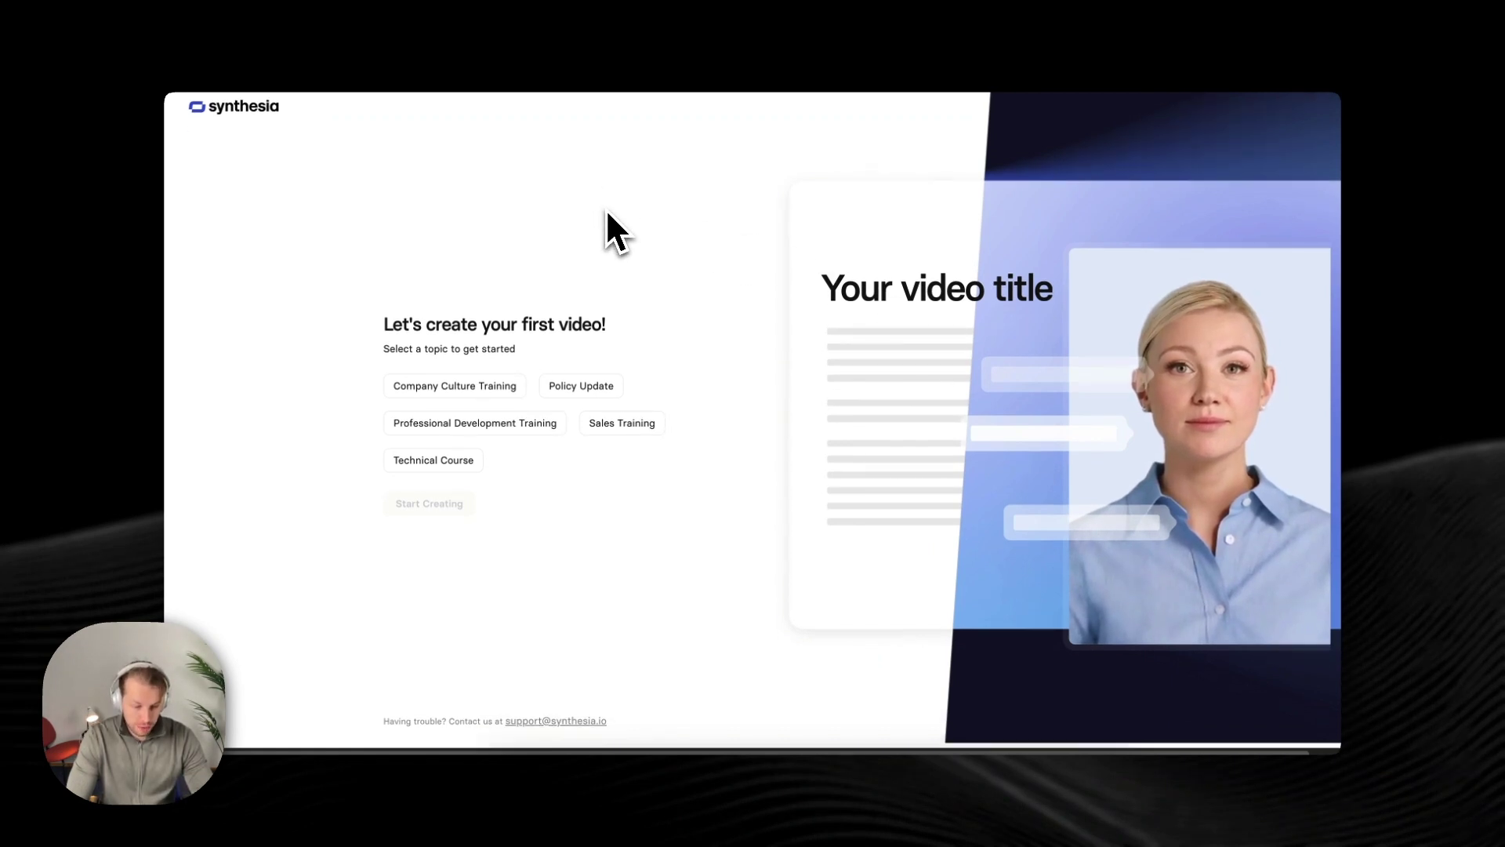
left_click(614, 427)
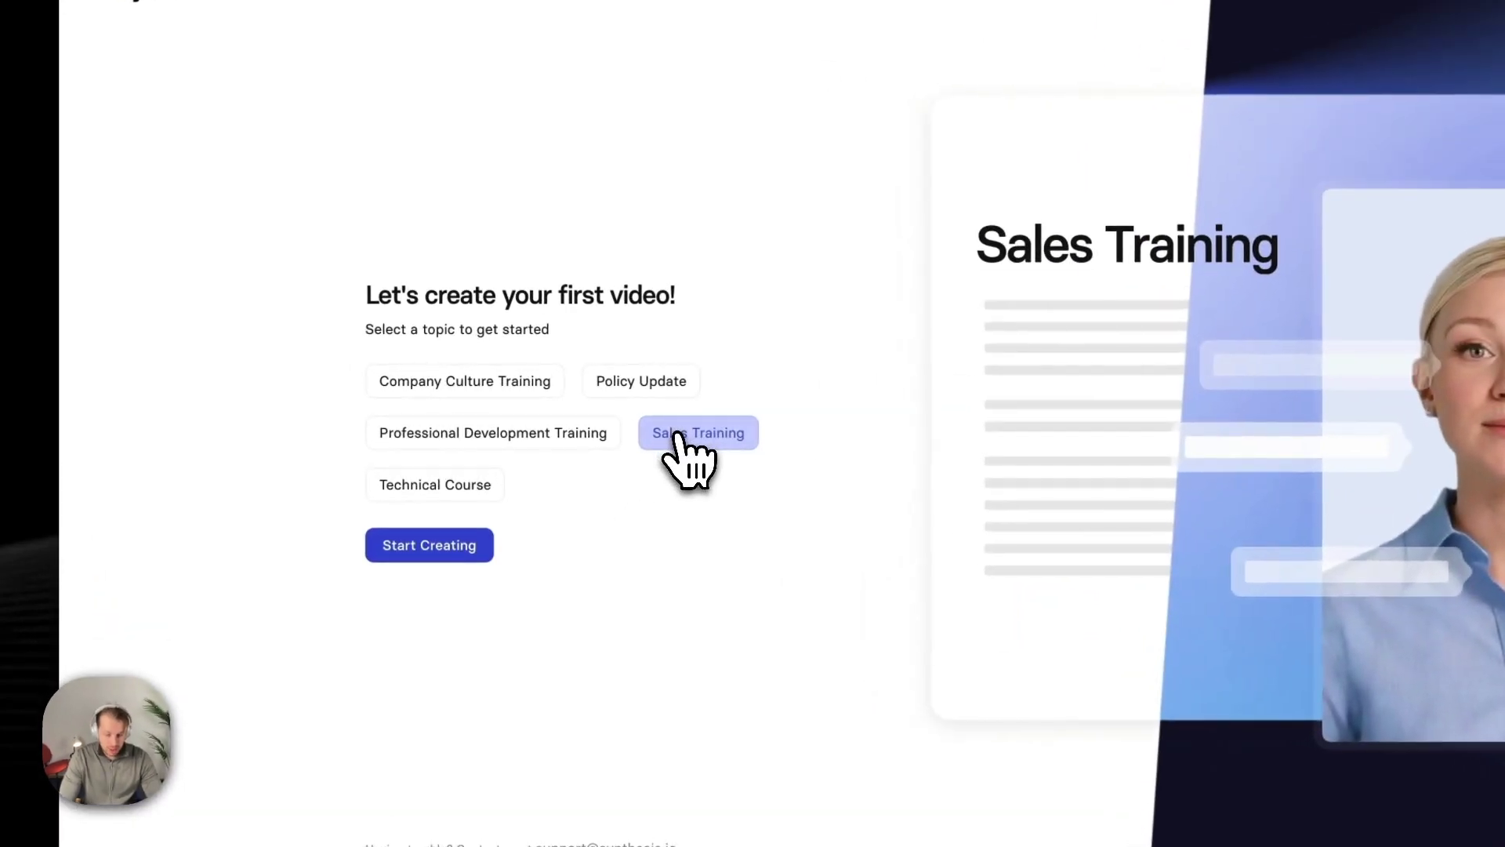
left_click(437, 551)
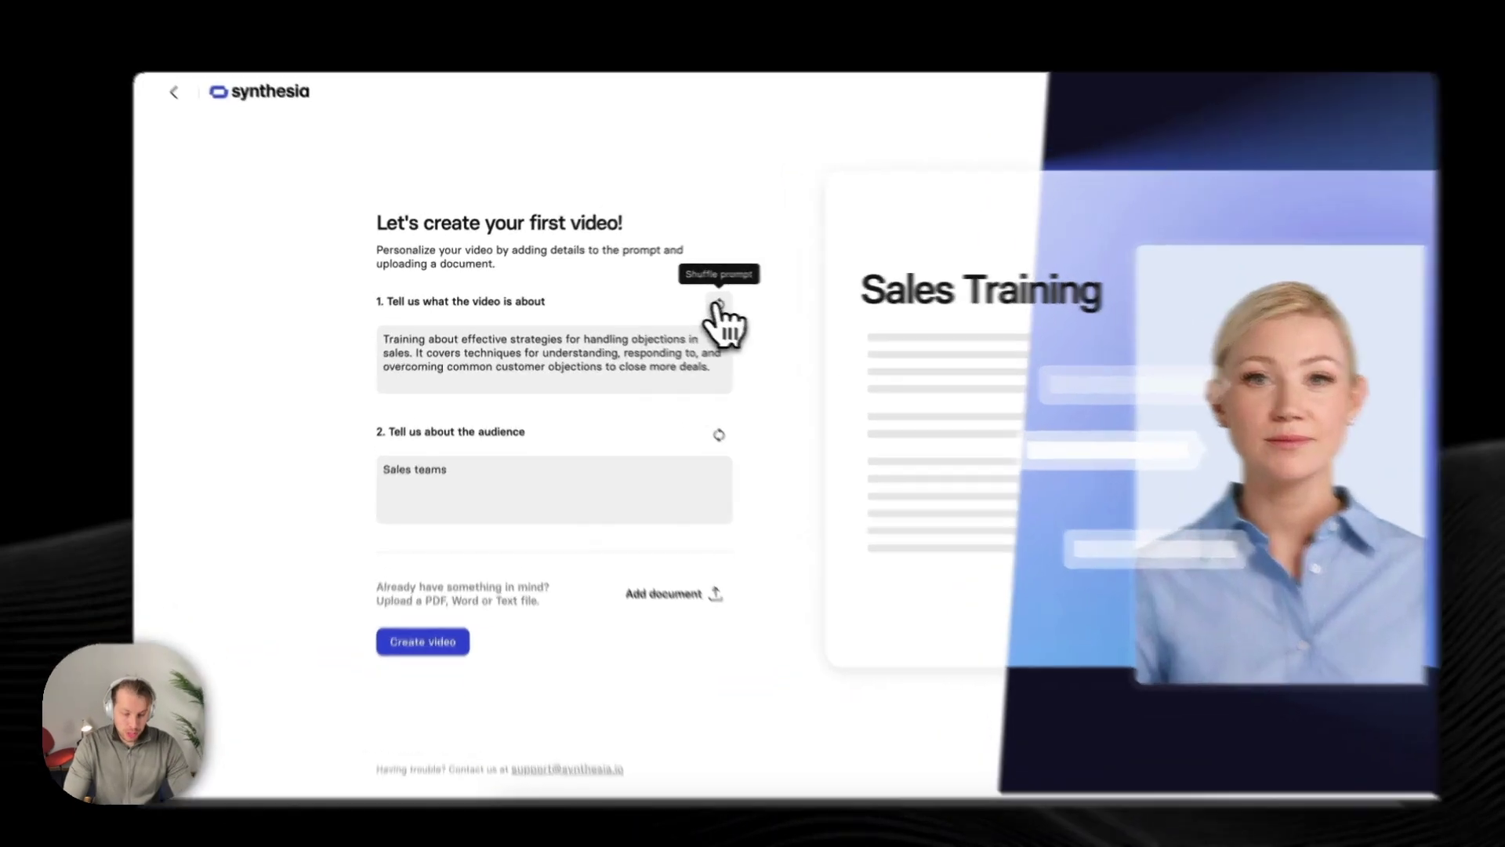
Step: Shuffle suggested descriptions until it reads the work-from-anywhere policy update prompt
left_click(690, 302)
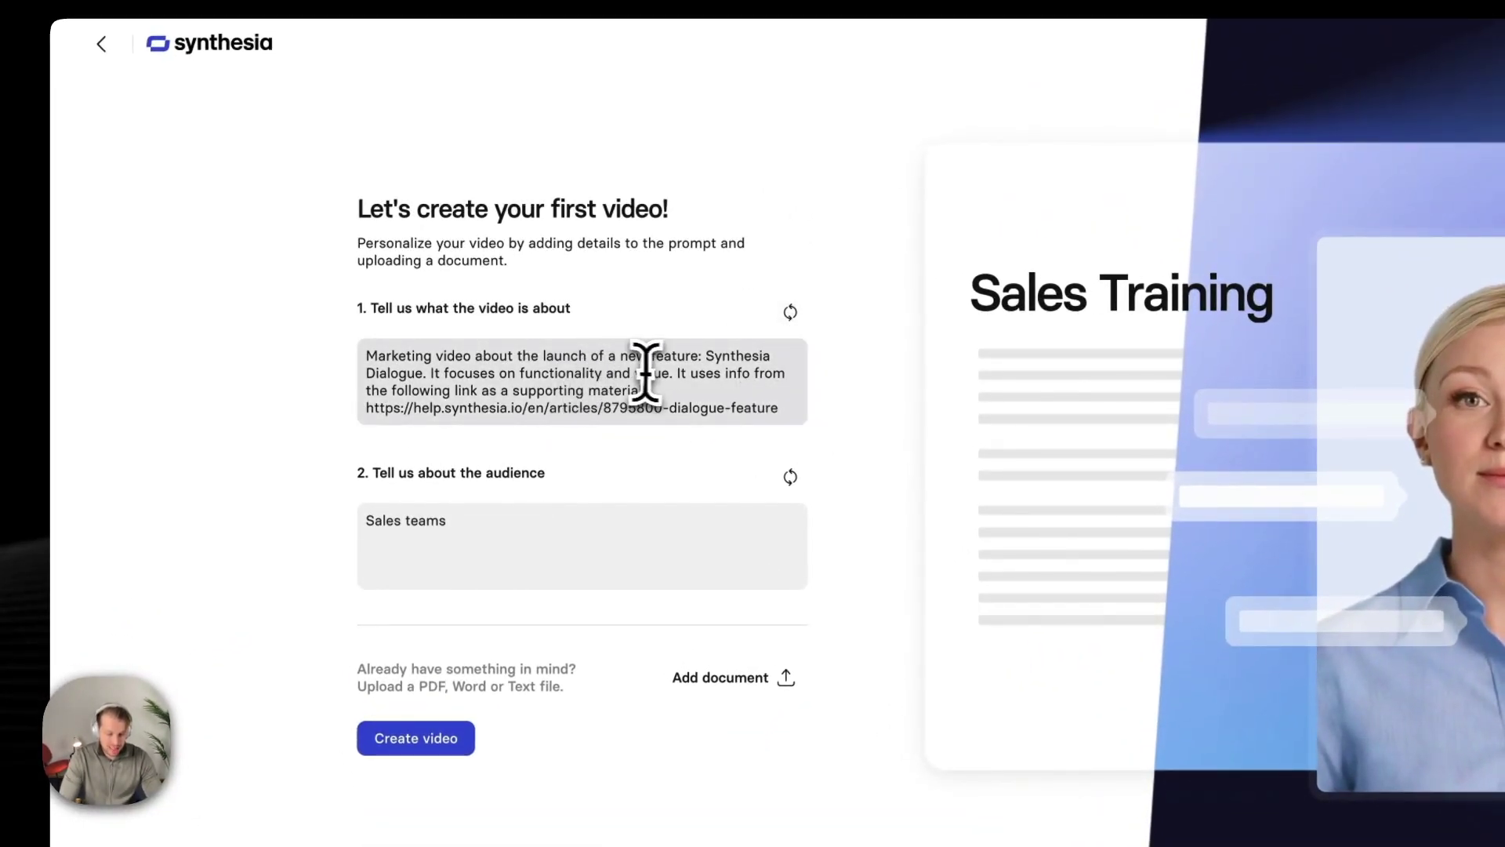
left_click_drag(772, 416, 366, 357)
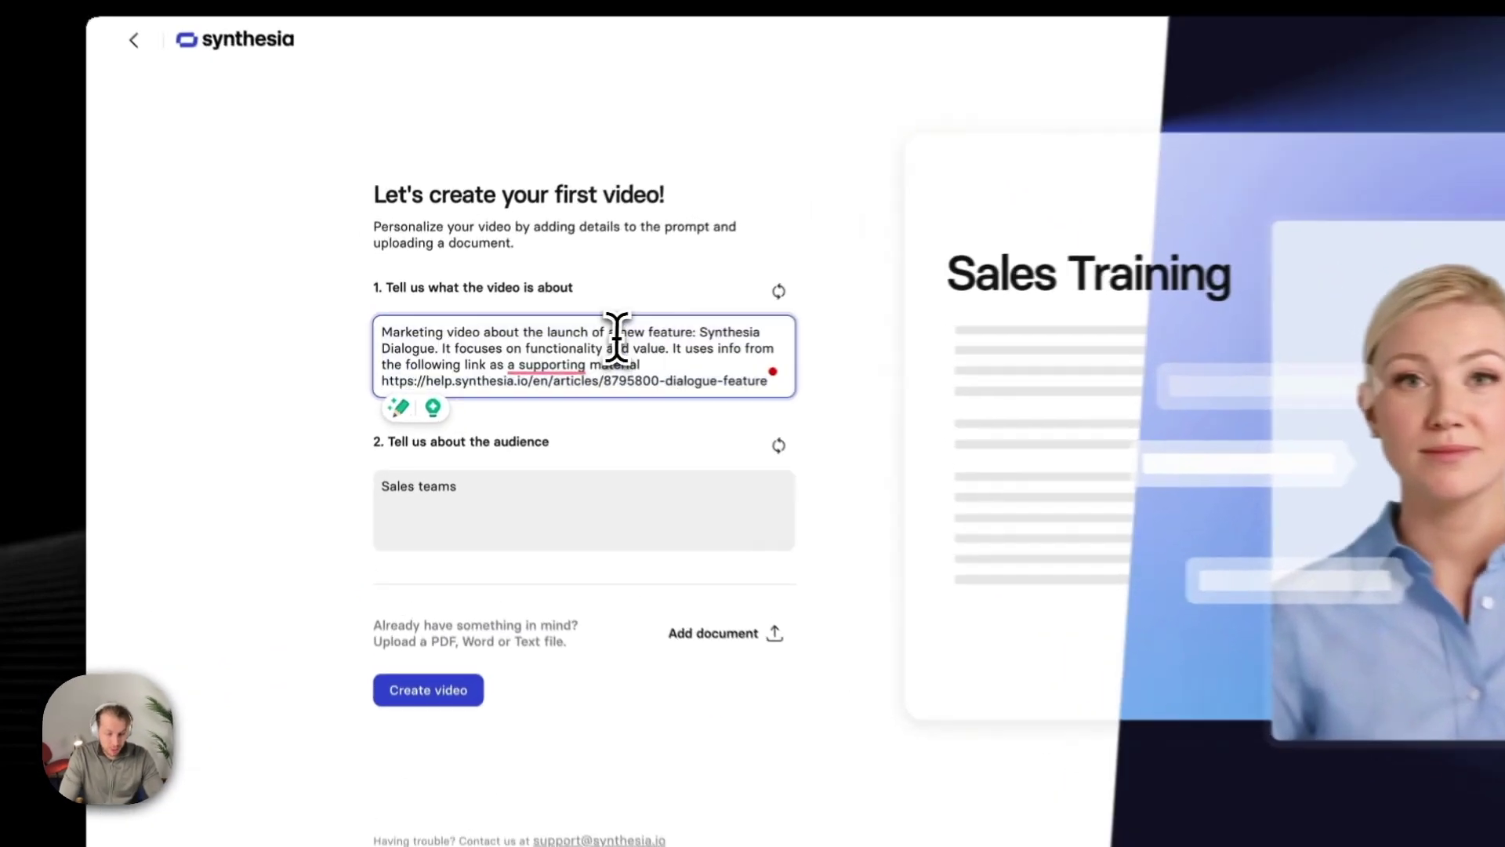
left_click(693, 302)
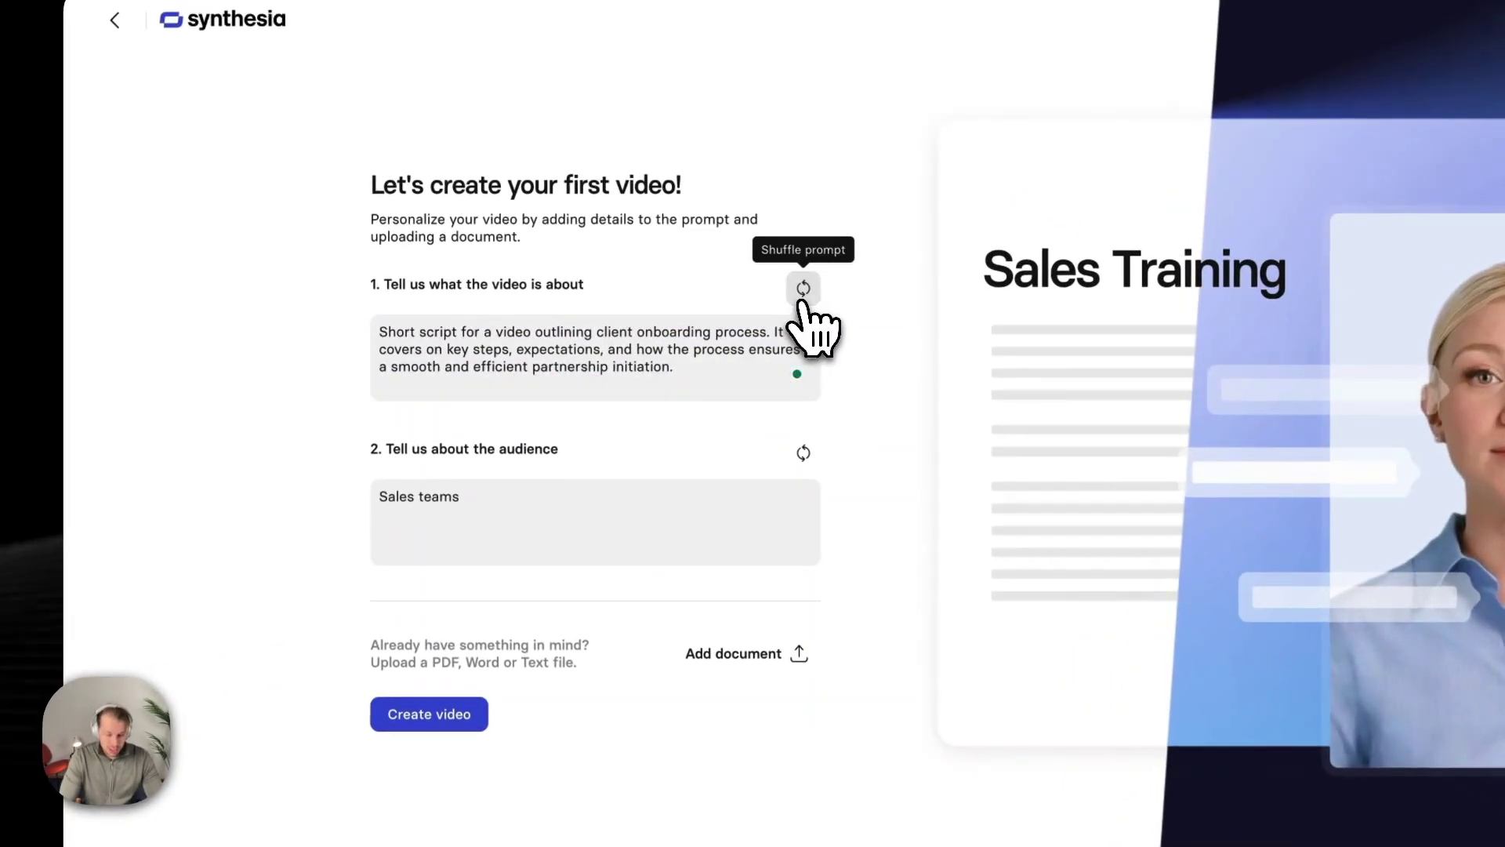
left_click(802, 301)
left_click(802, 299)
left_click(802, 299)
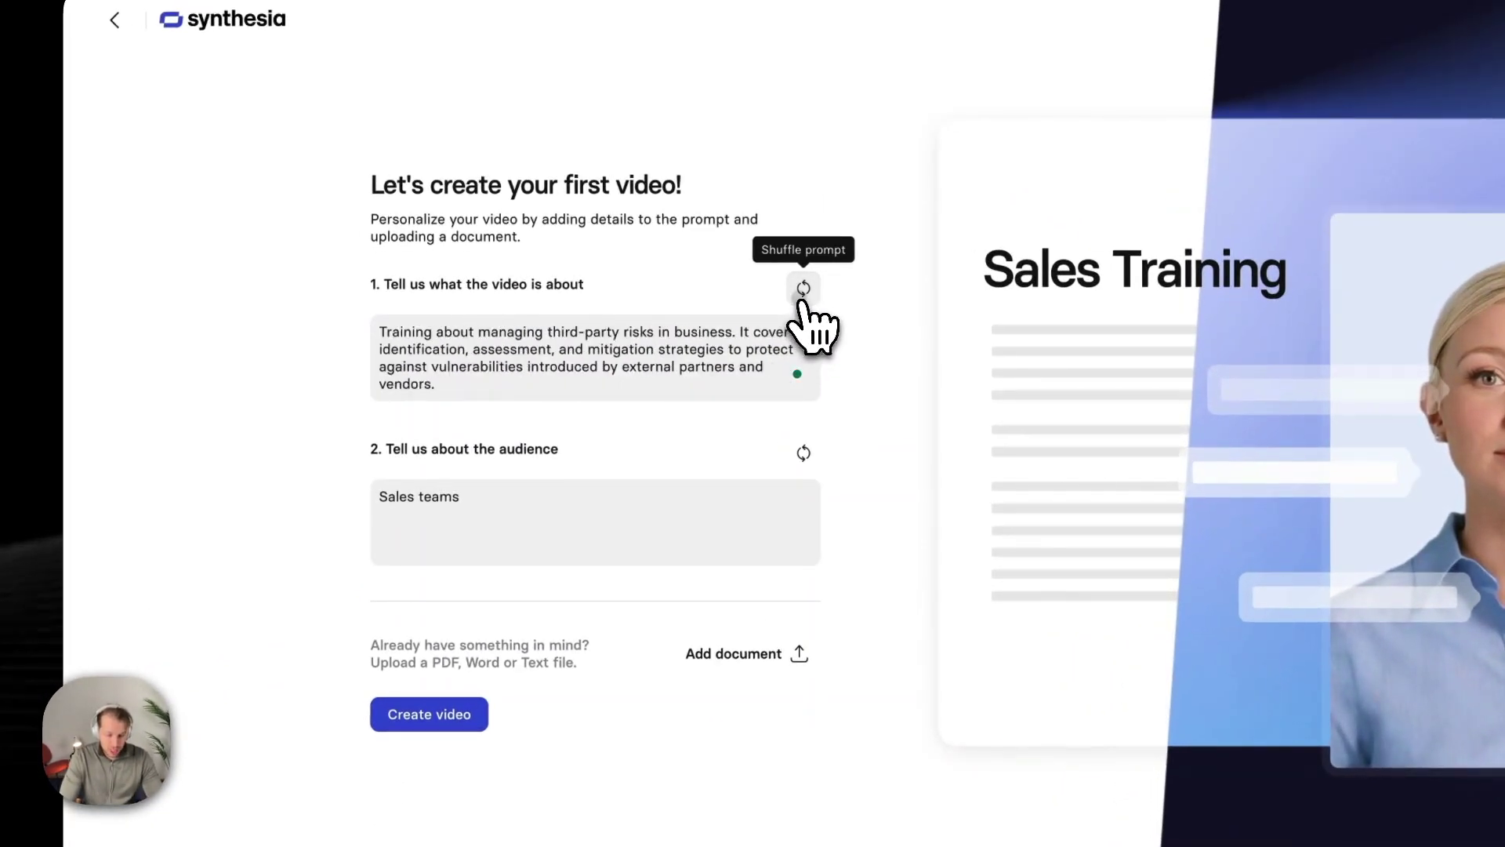
left_click(802, 298)
left_click(802, 297)
left_click(802, 297)
left_click(528, 356)
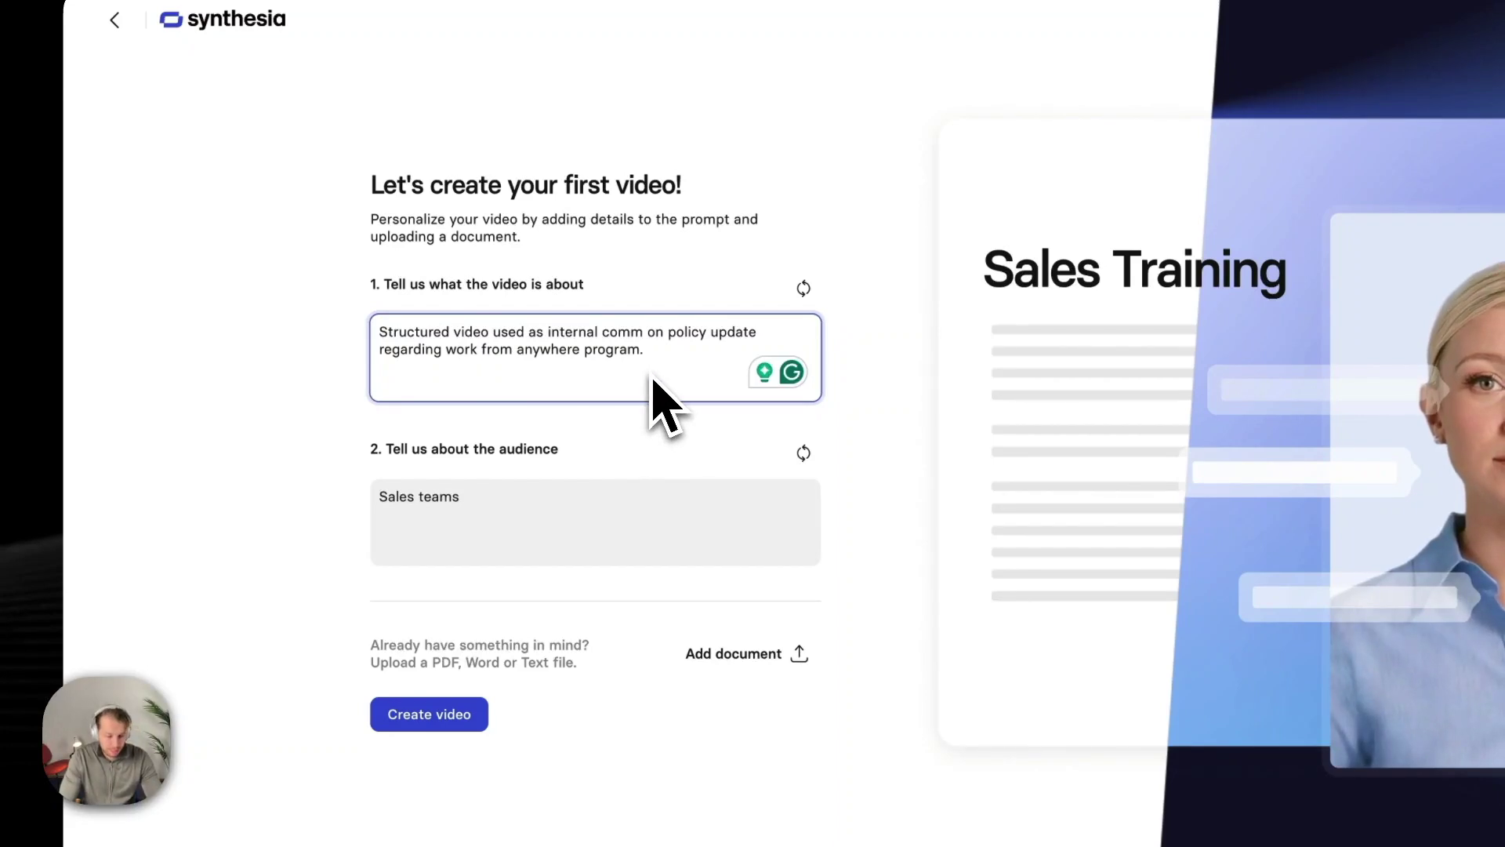
left_click(486, 499)
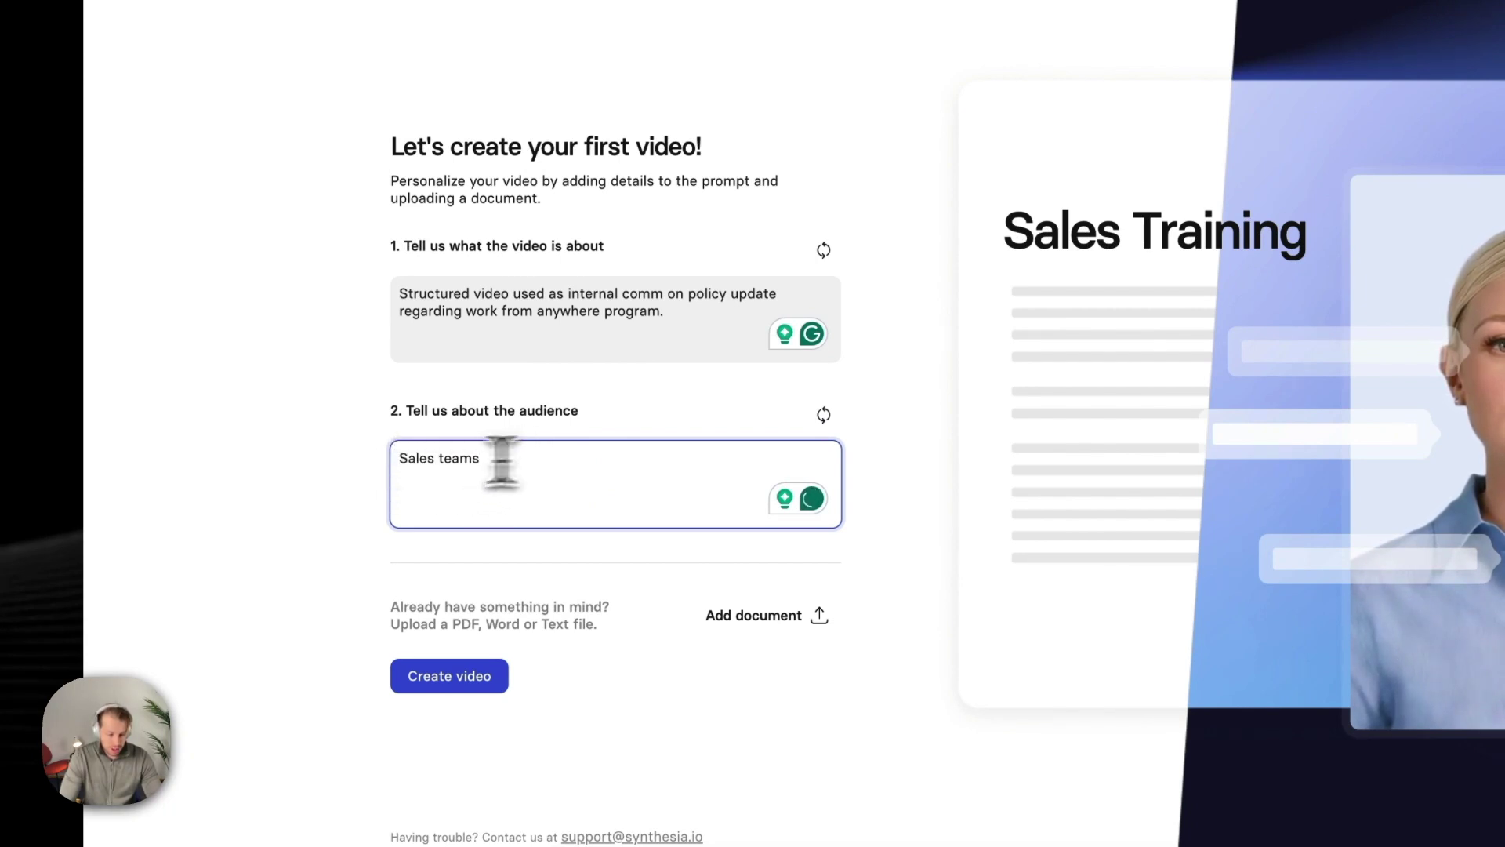
Step: Change the audience to beginner sales teams looking to grow the userbase and generate the draft
left_click_drag(502, 463, 345, 470)
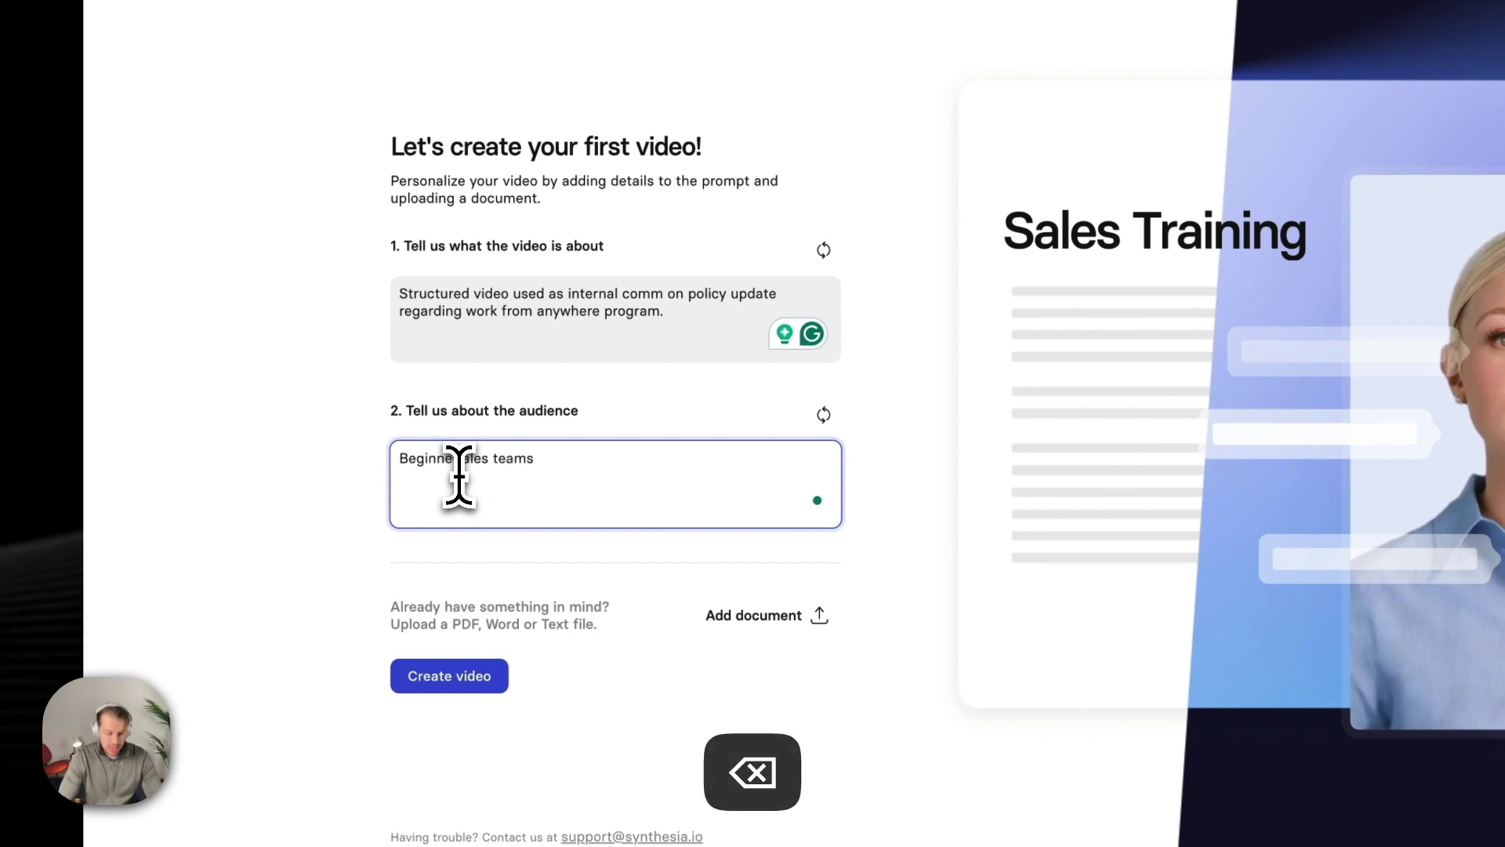
type("lo")
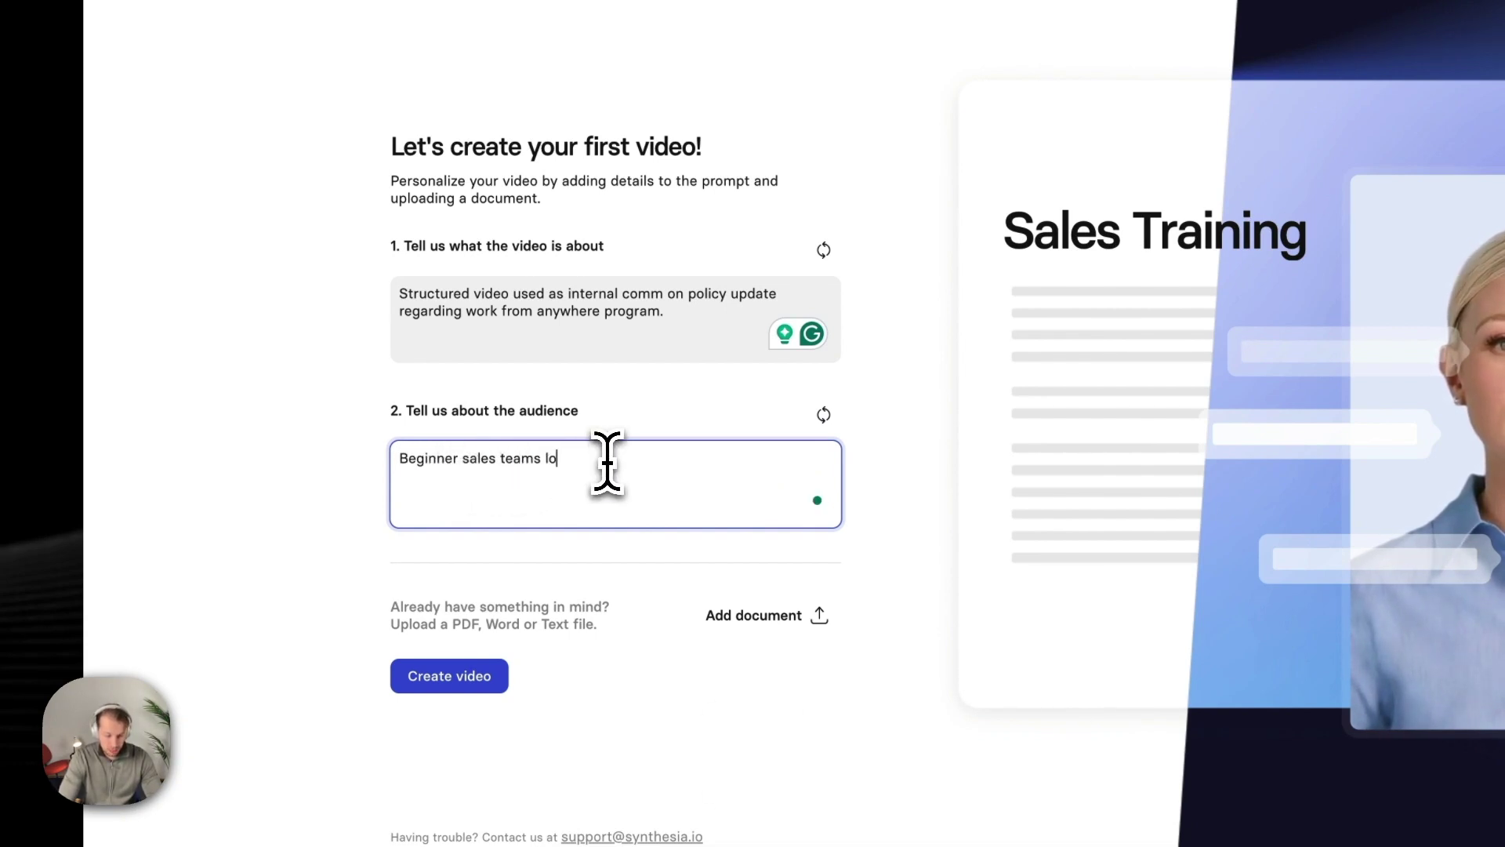
type("okjing to g")
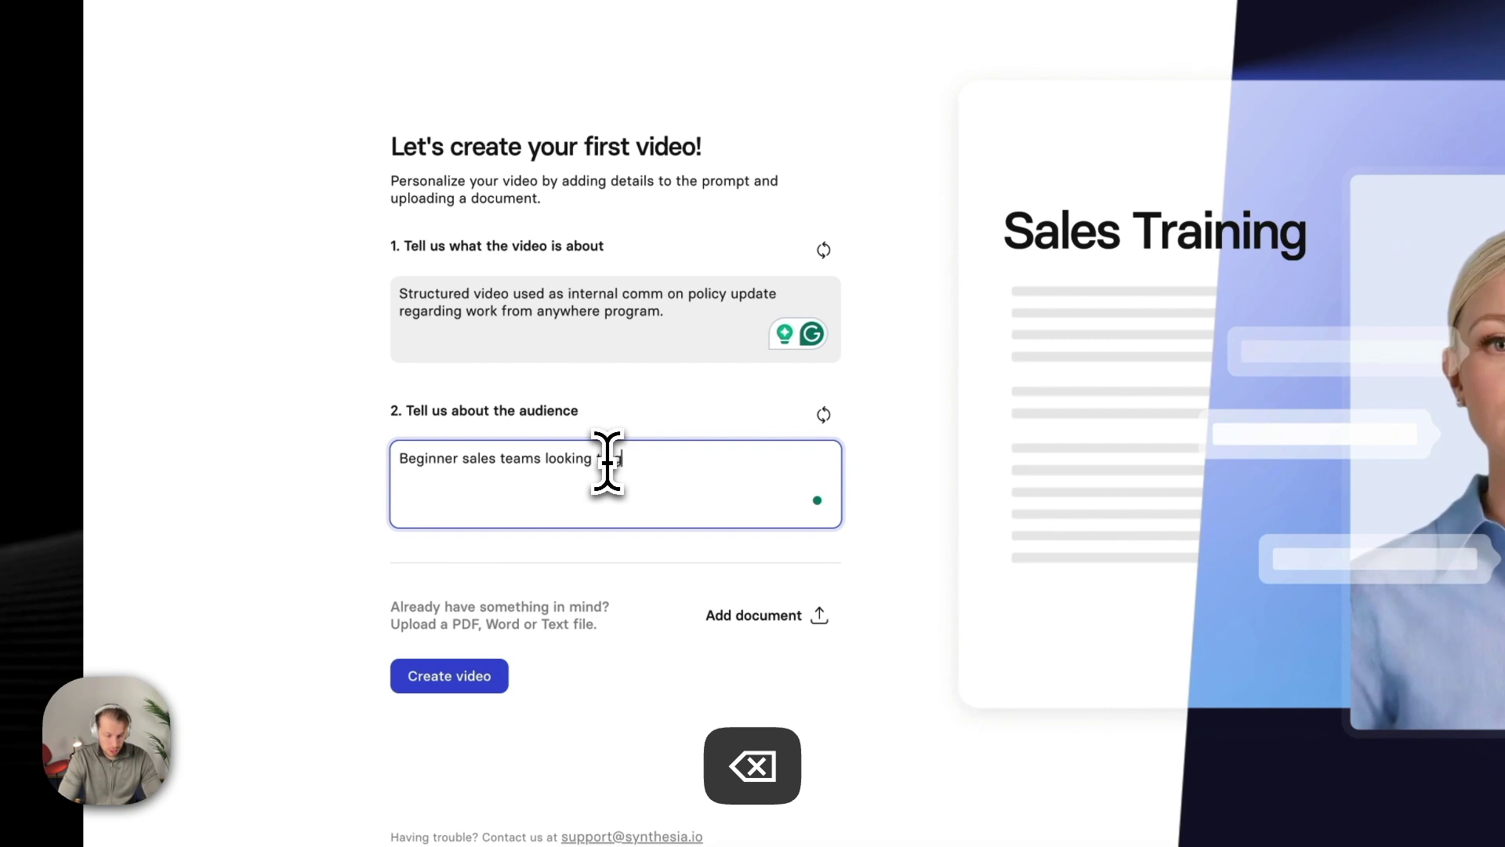
type("row the userbase")
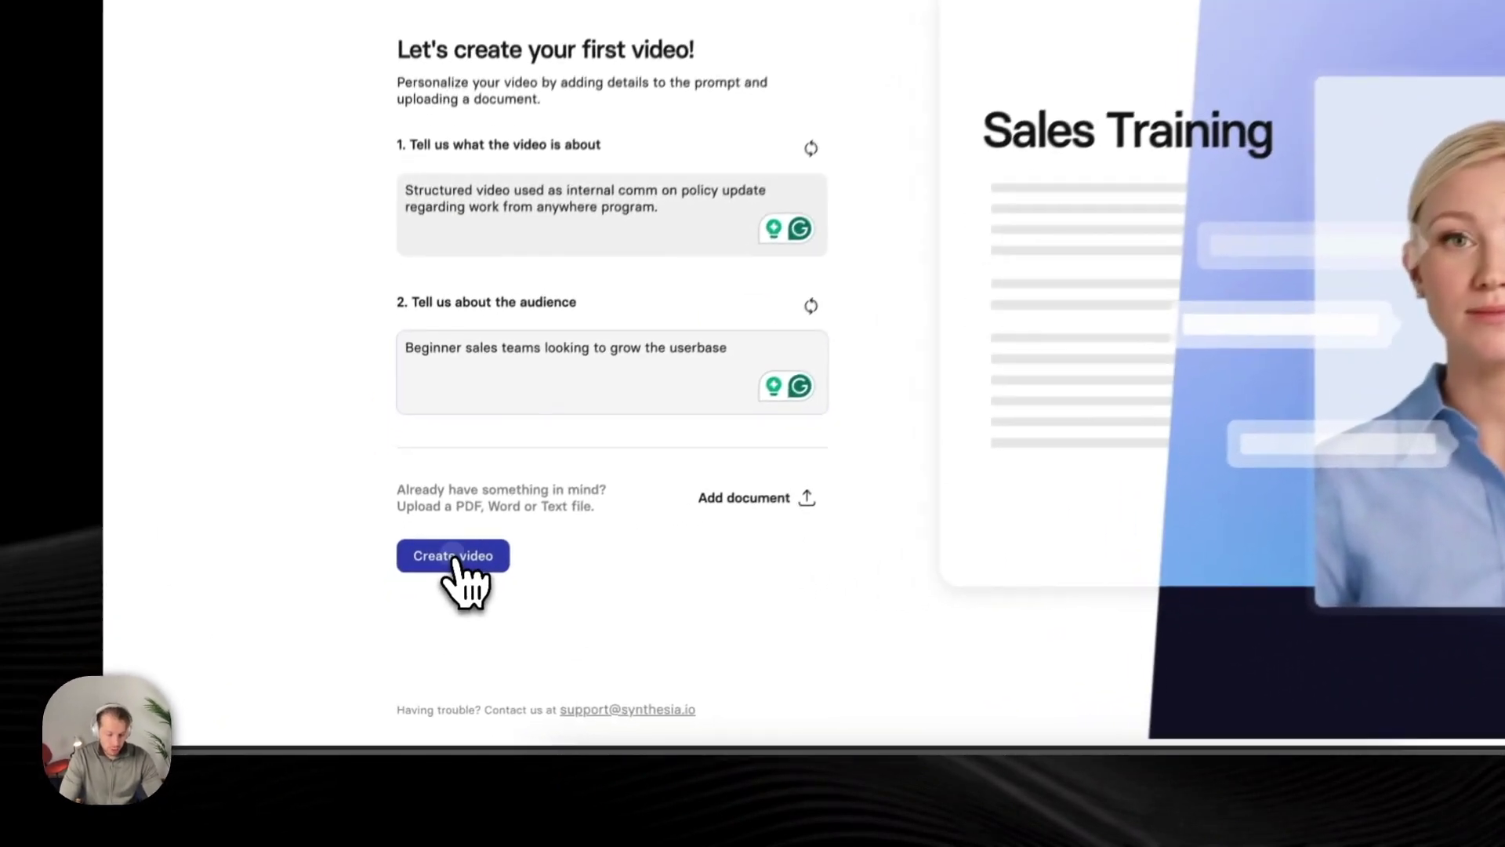
left_click(432, 615)
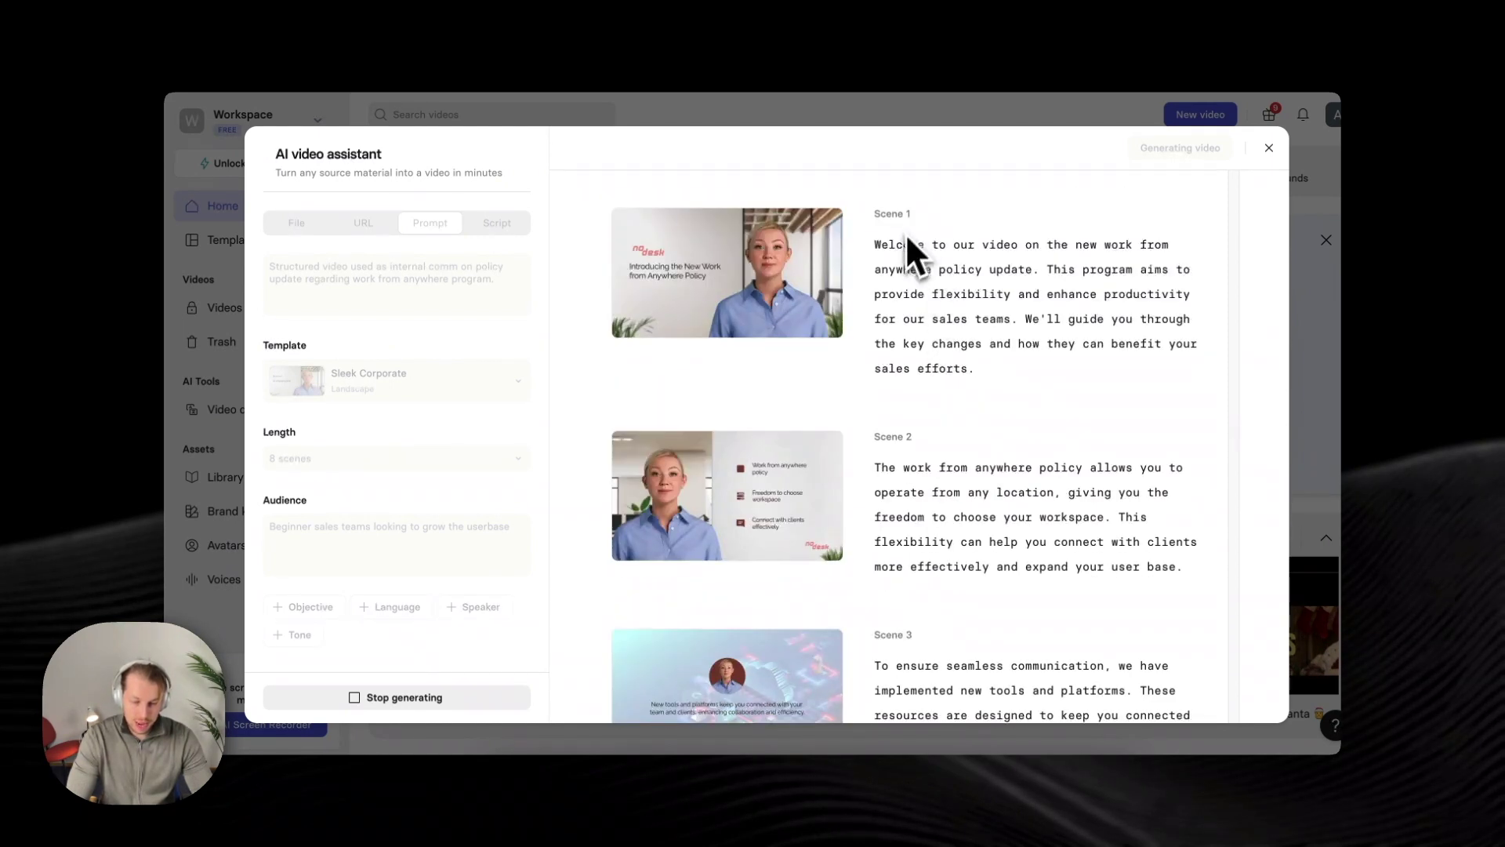
Step: Scroll through the eight generated scene previews of the work-from-anywhere draft
scroll(920, 375, "down", 10)
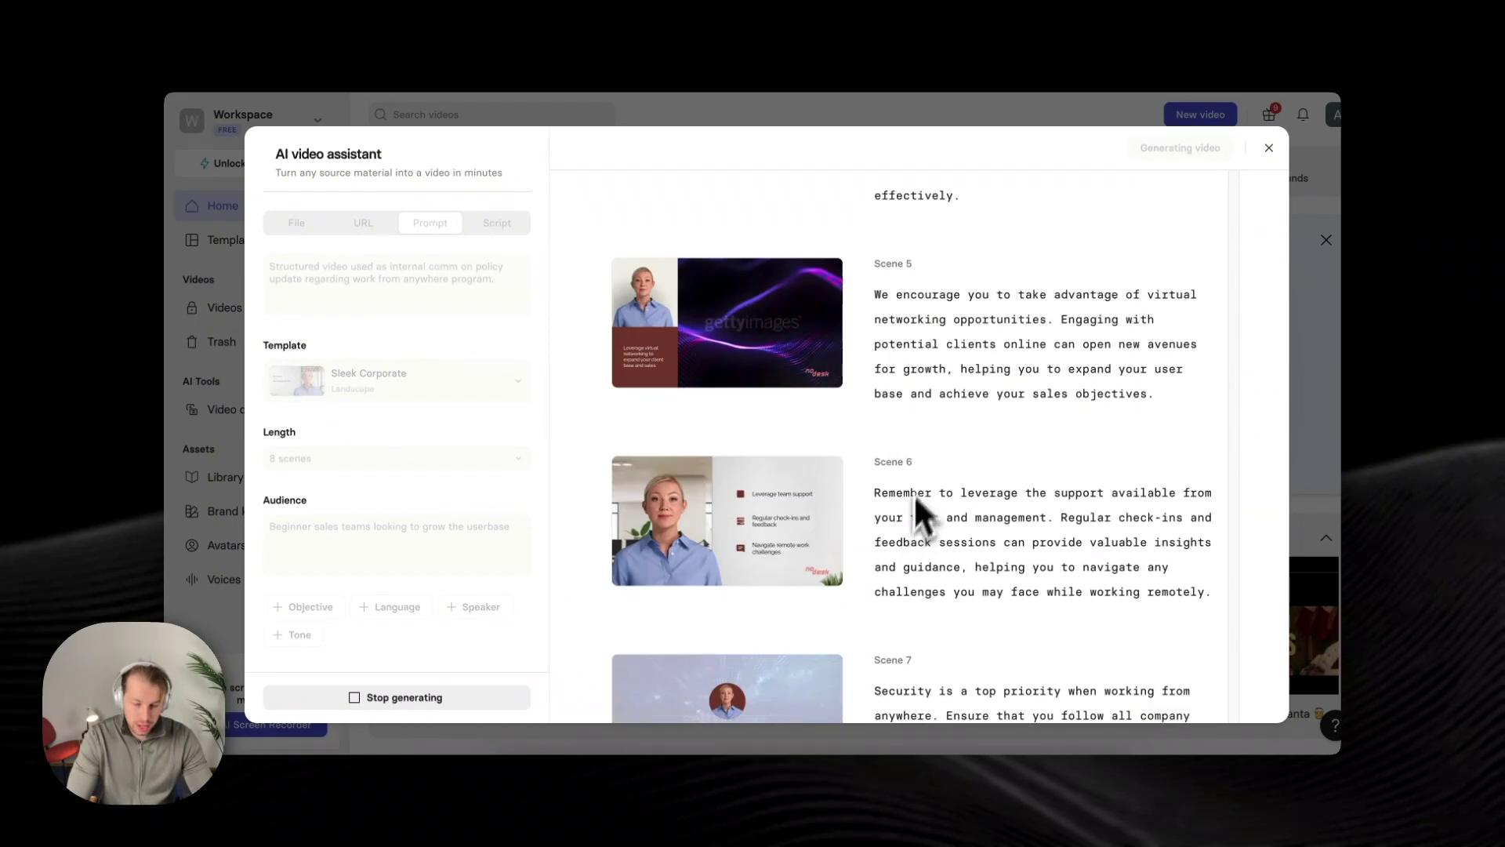
scroll(923, 504, "down", 4)
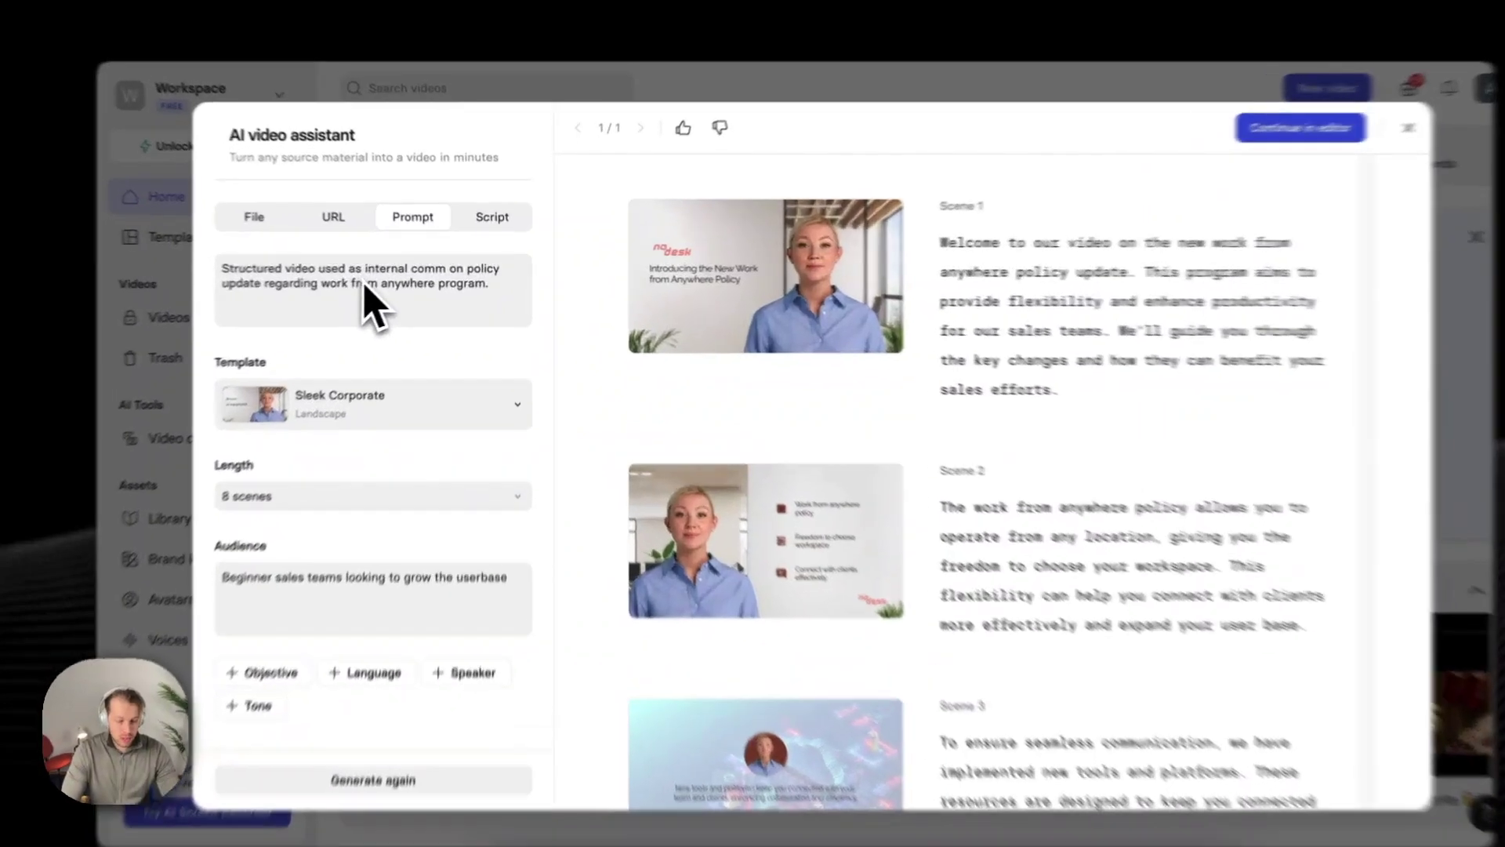
Step: Open the template gallery and browse the available video templates
triple_click(384, 270)
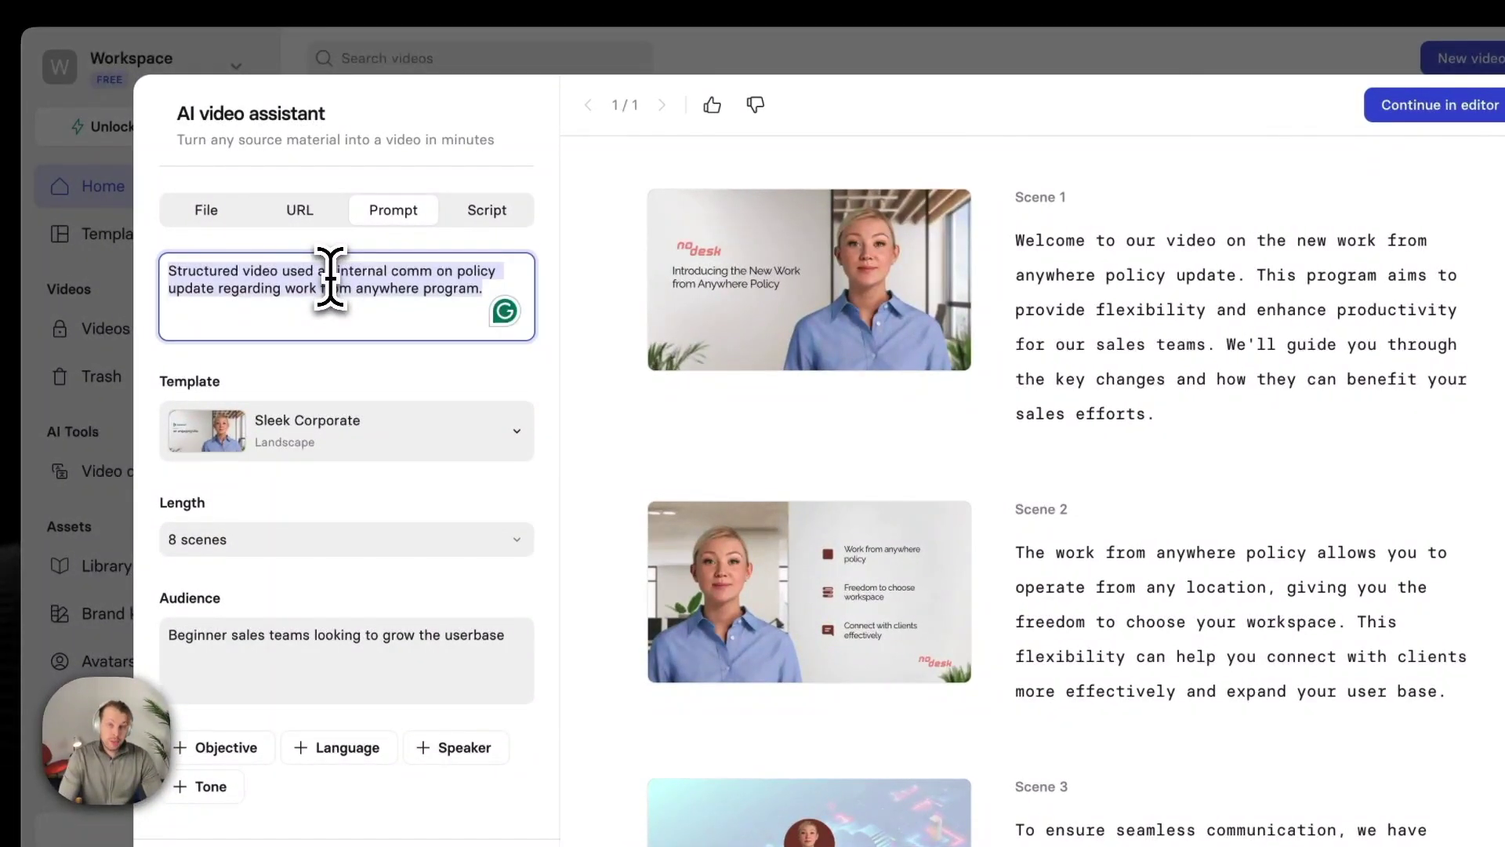
left_click(384, 443)
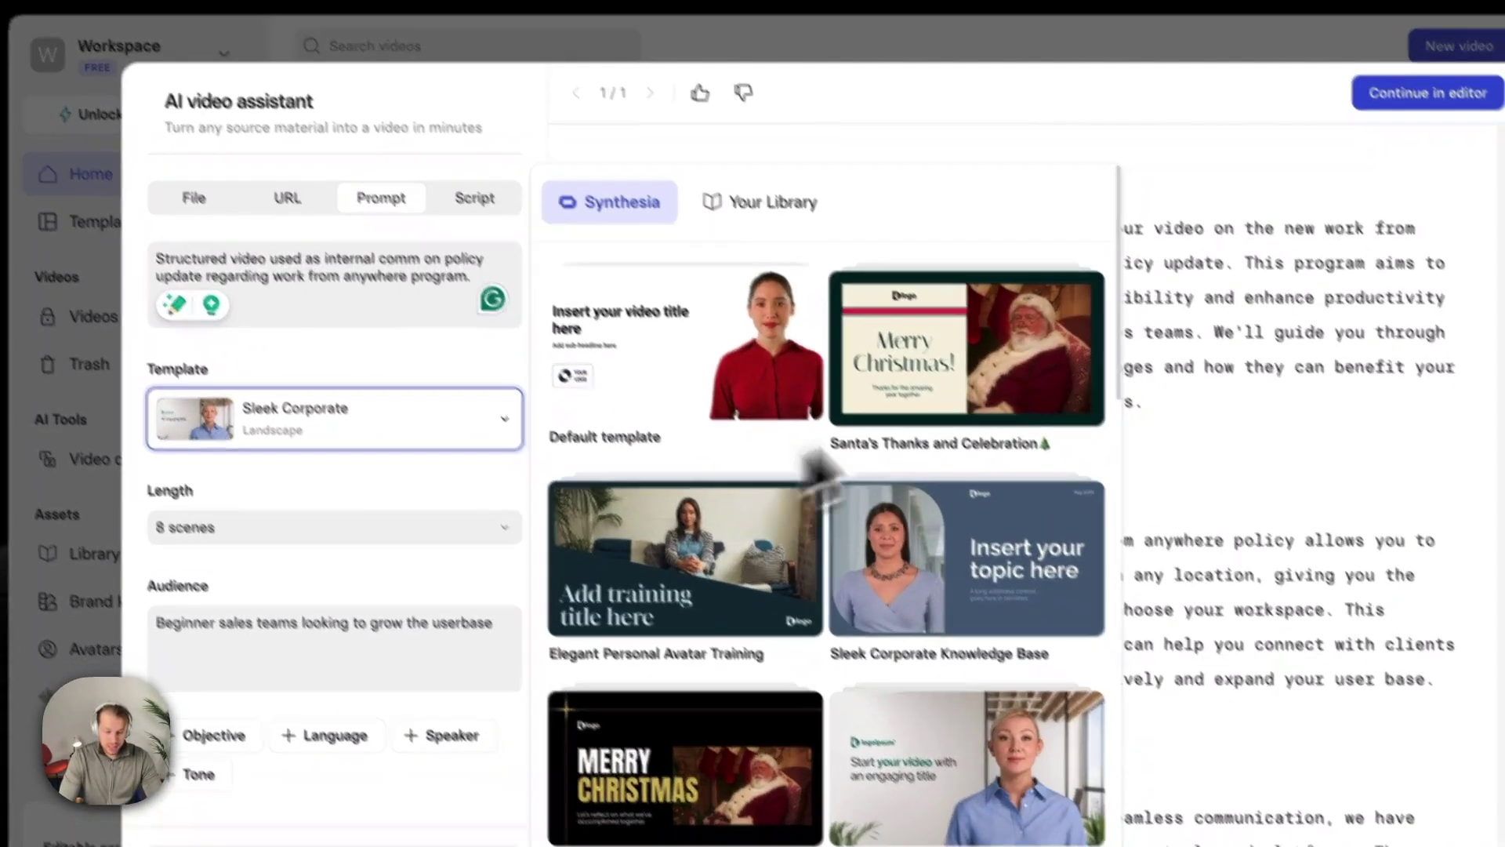
scroll(920, 372, "down", 1)
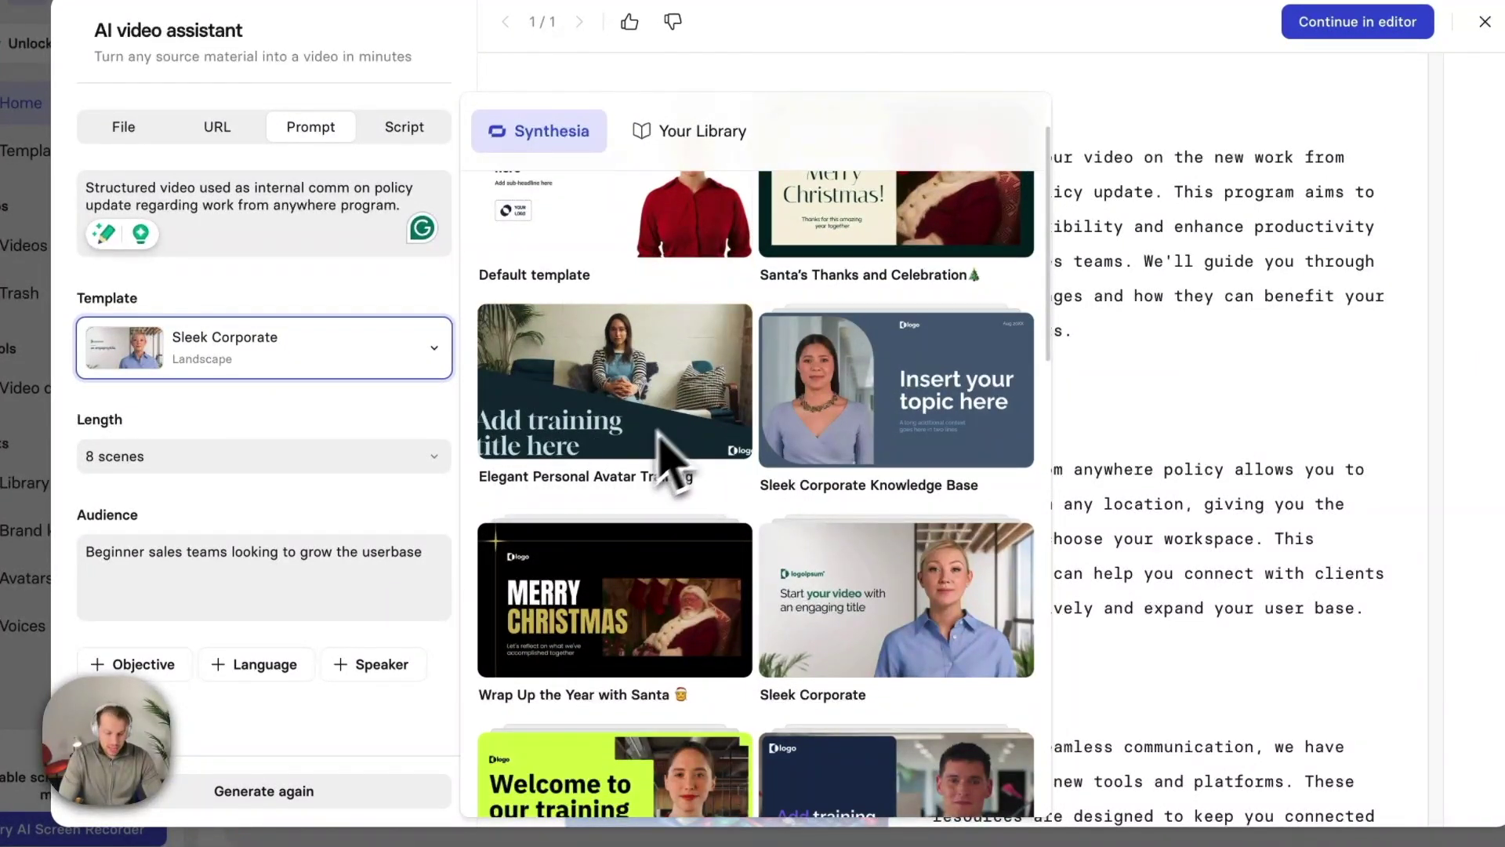
scroll(638, 638, "down", 2)
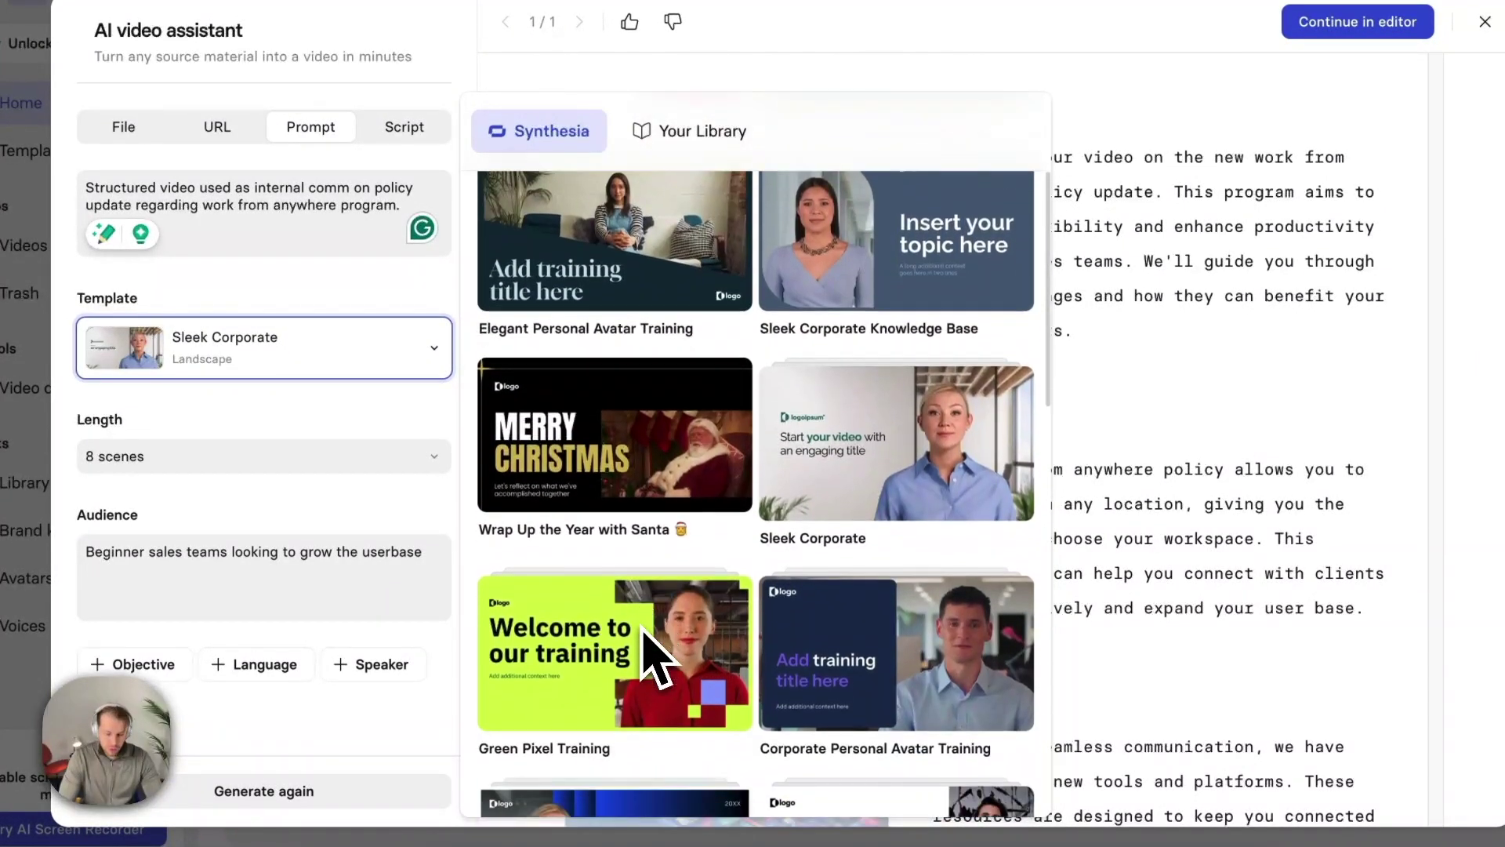
scroll(790, 538, "down", 2)
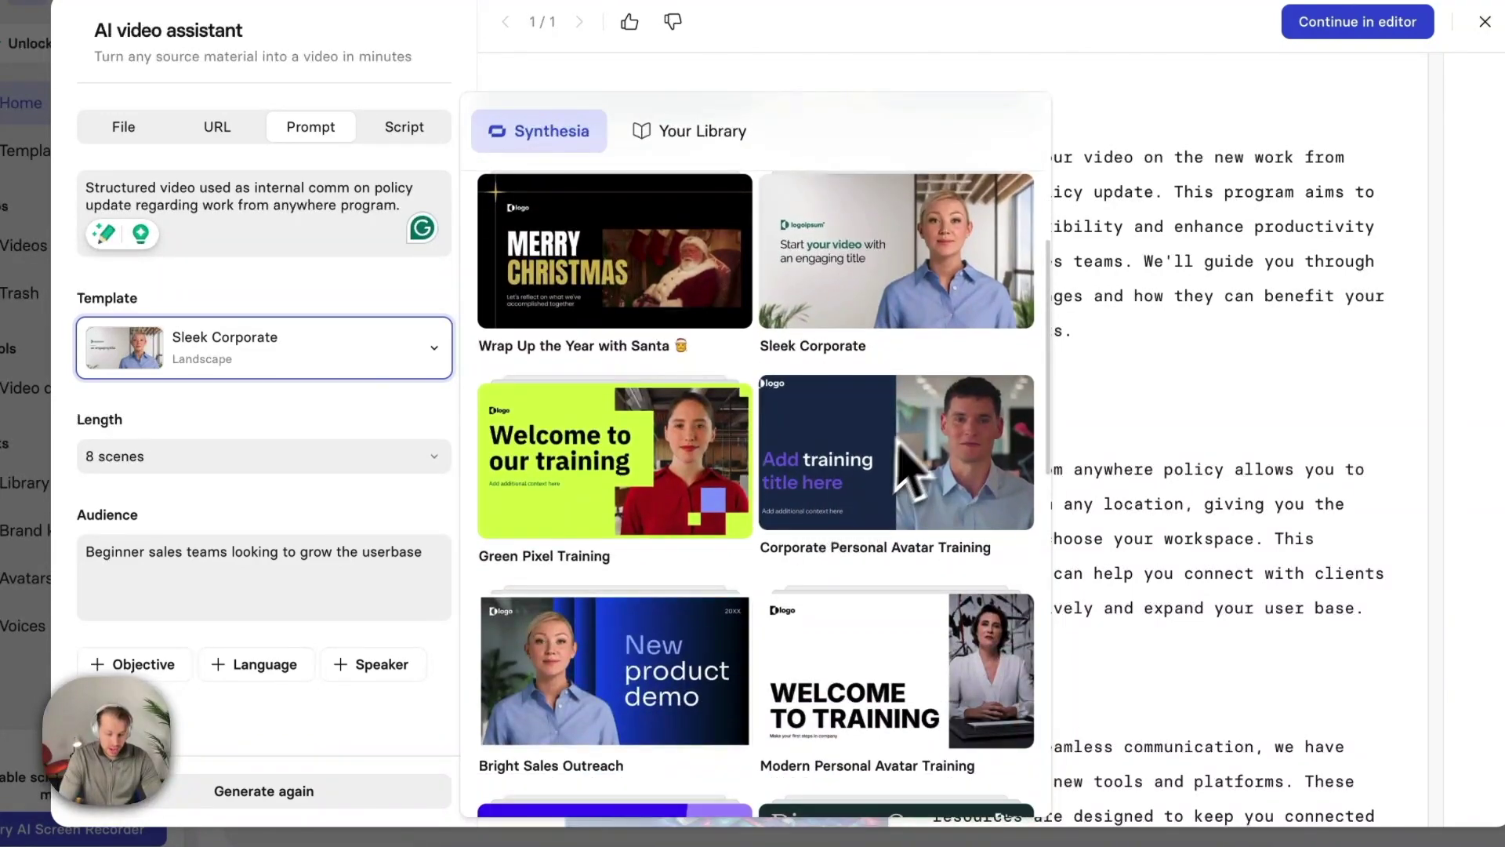
scroll(682, 682, "down", 3)
scroll(760, 596, "up", 10)
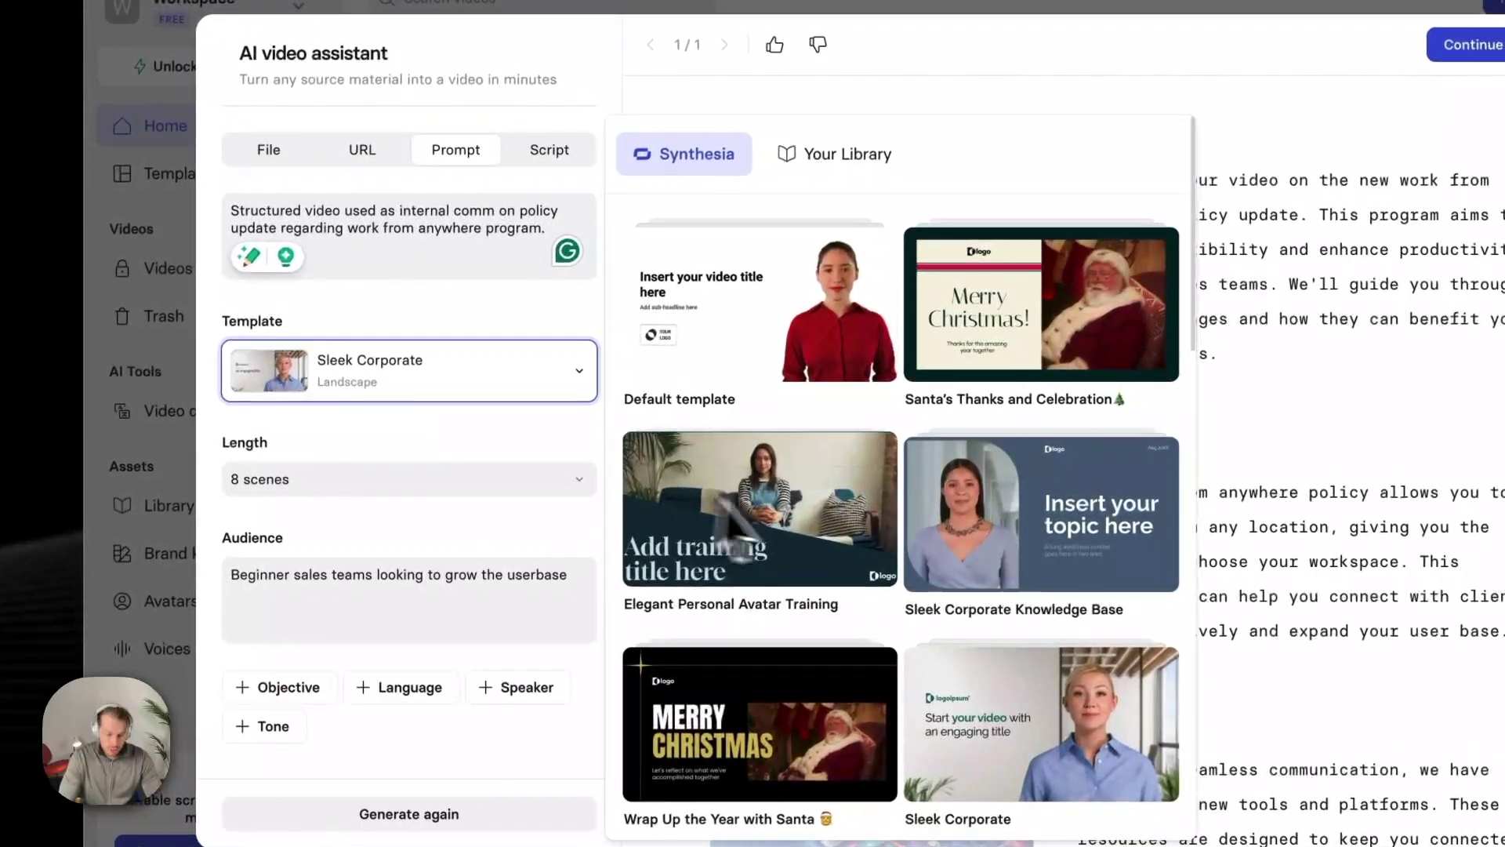
scroll(771, 436, "down", 4)
scroll(808, 541, "down", 7)
scroll(803, 450, "up", 3)
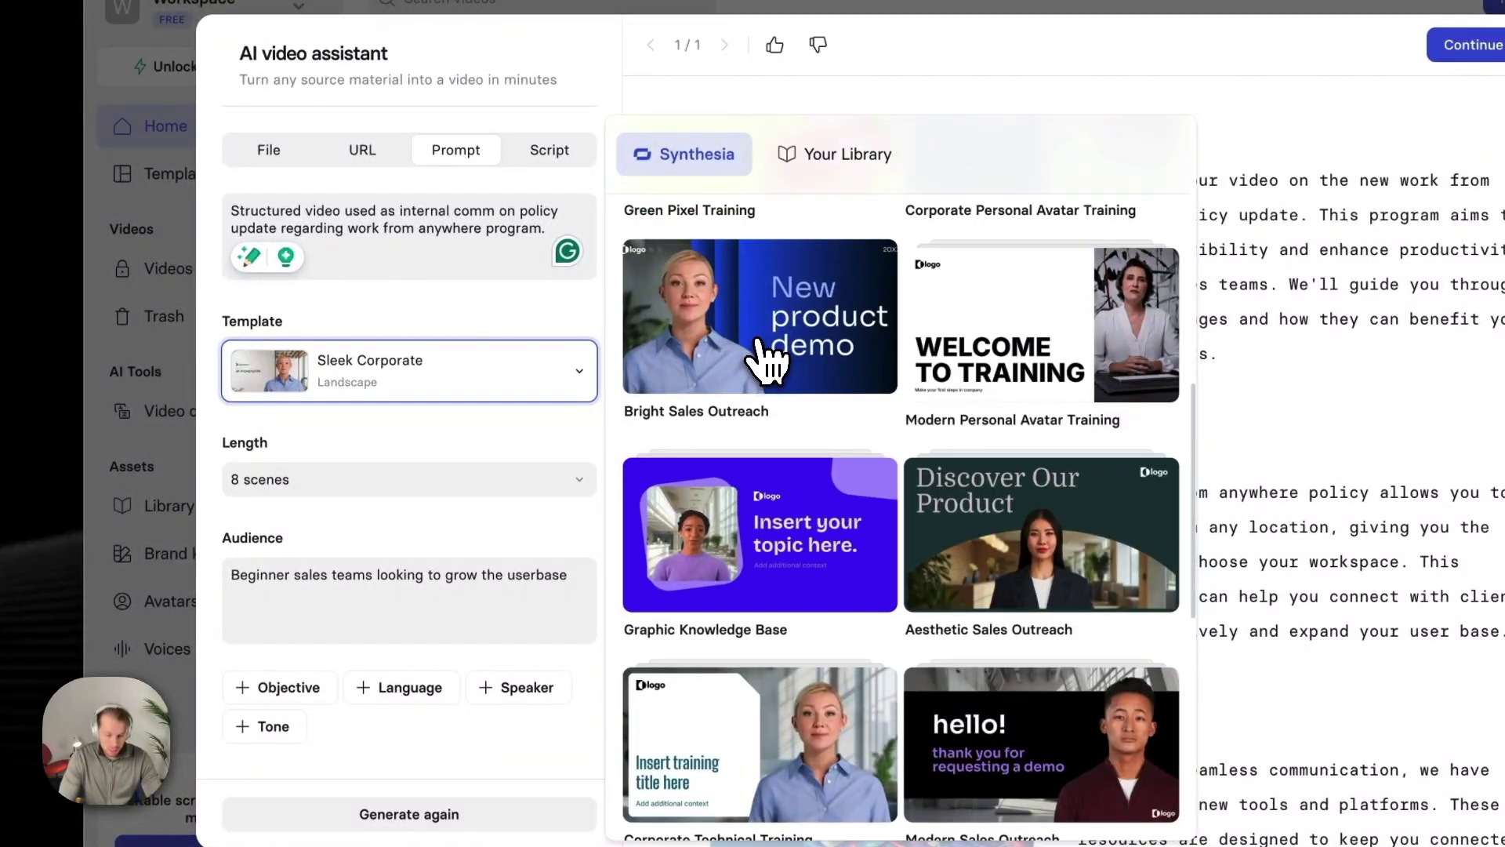
Step: Preview the Bright Sales Outreach template's scene designs and apply it to the video
left_click(766, 360)
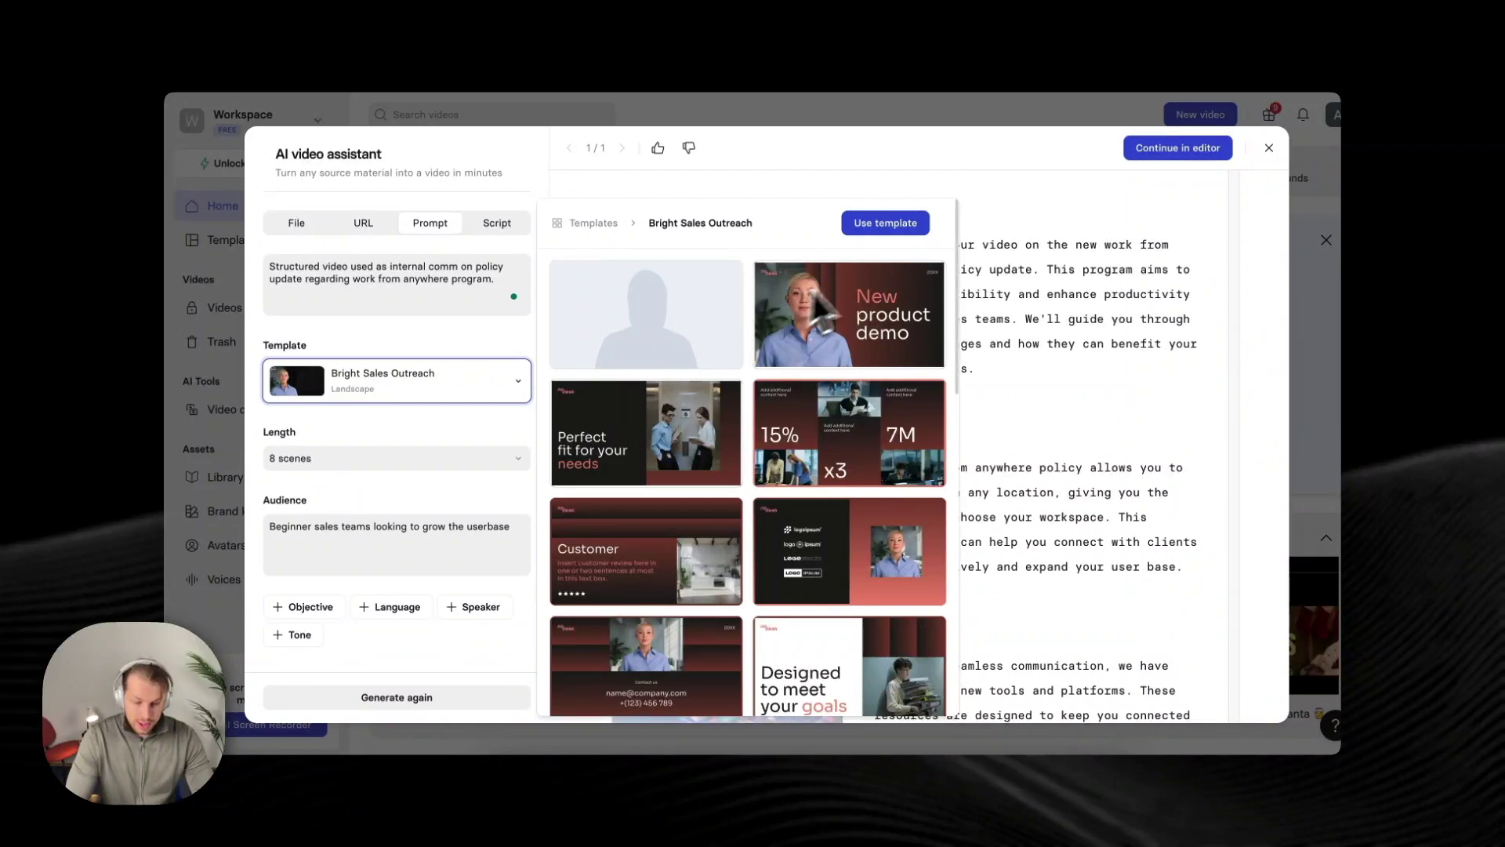
scroll(737, 424, "down", 10)
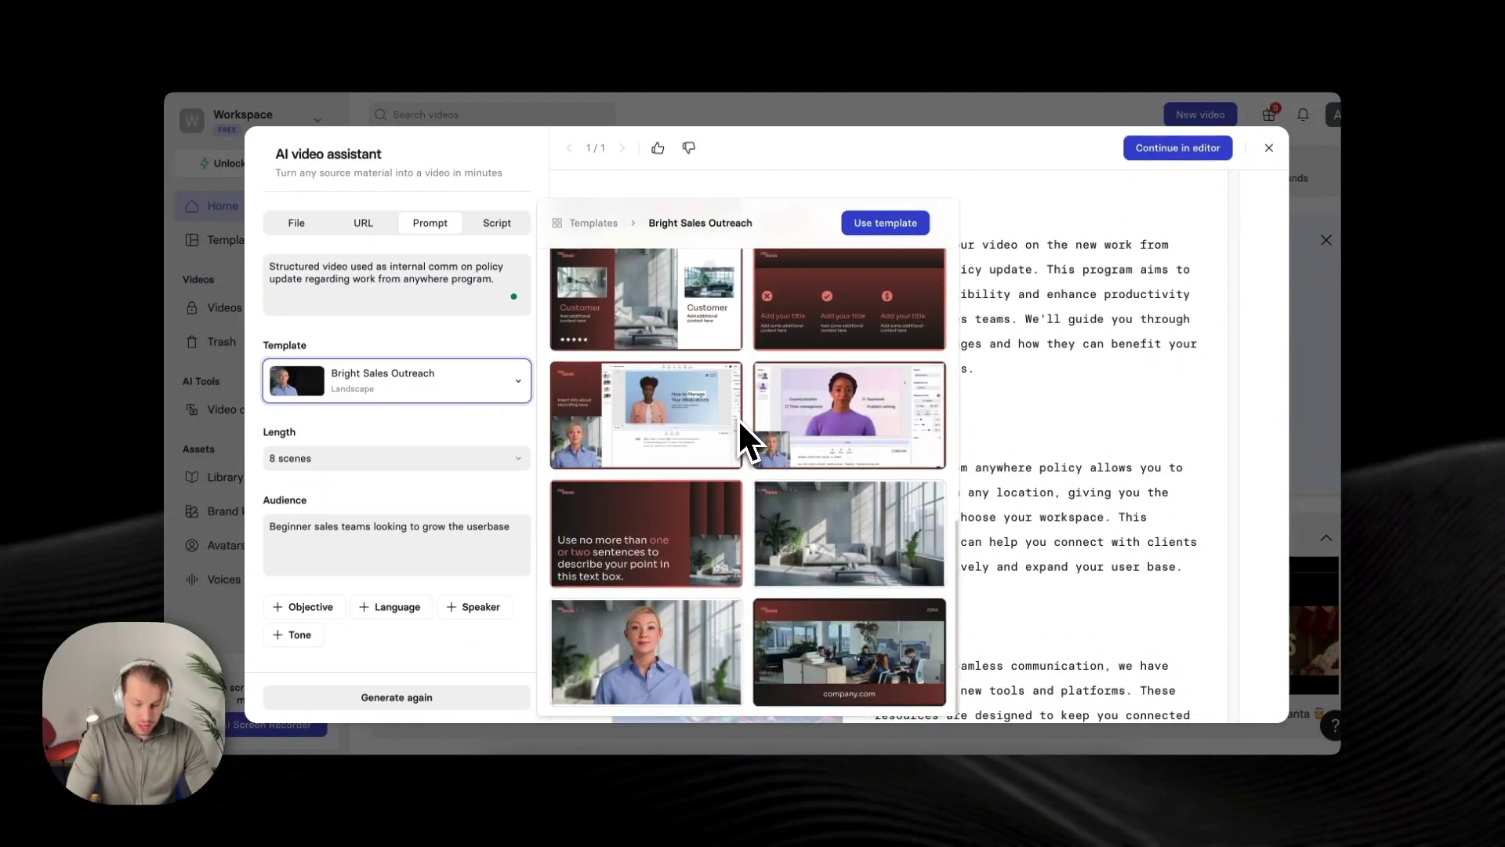
scroll(741, 439, "up", 1)
scroll(738, 420, "up", 9)
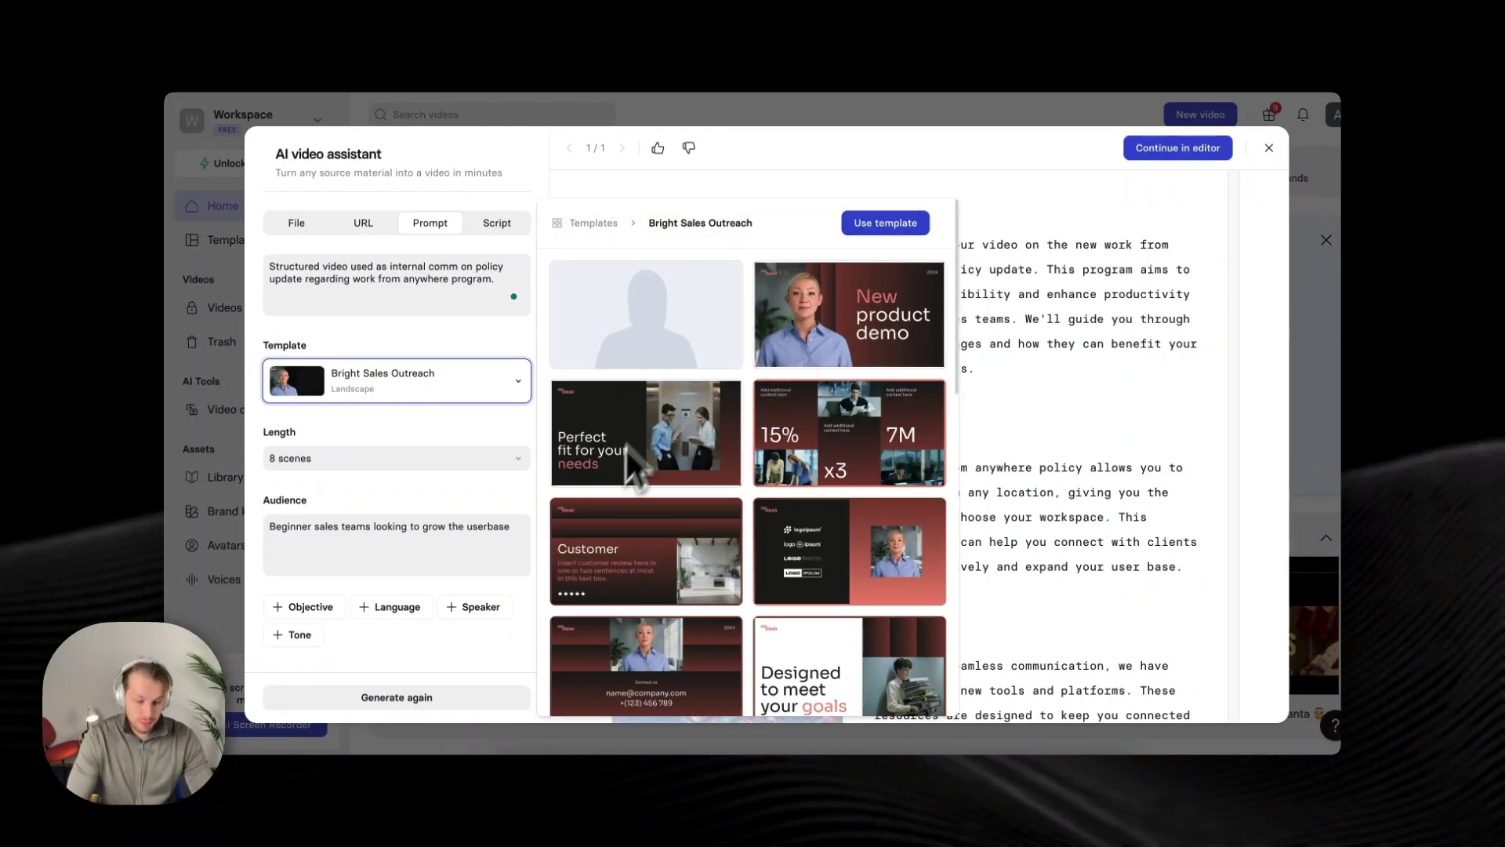
scroll(766, 564, "down", 1)
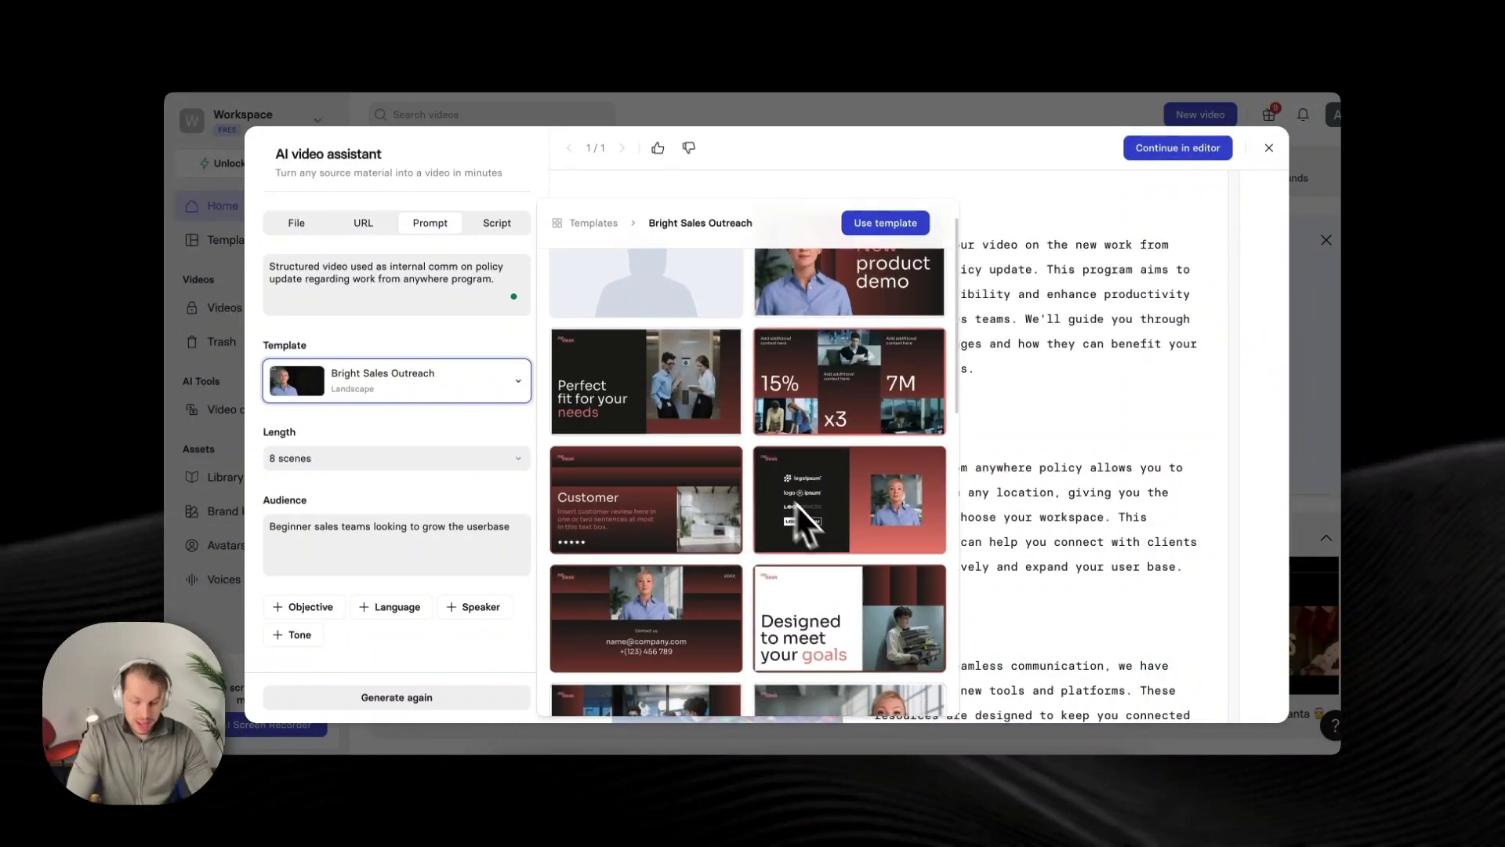
scroll(796, 527, "up", 1)
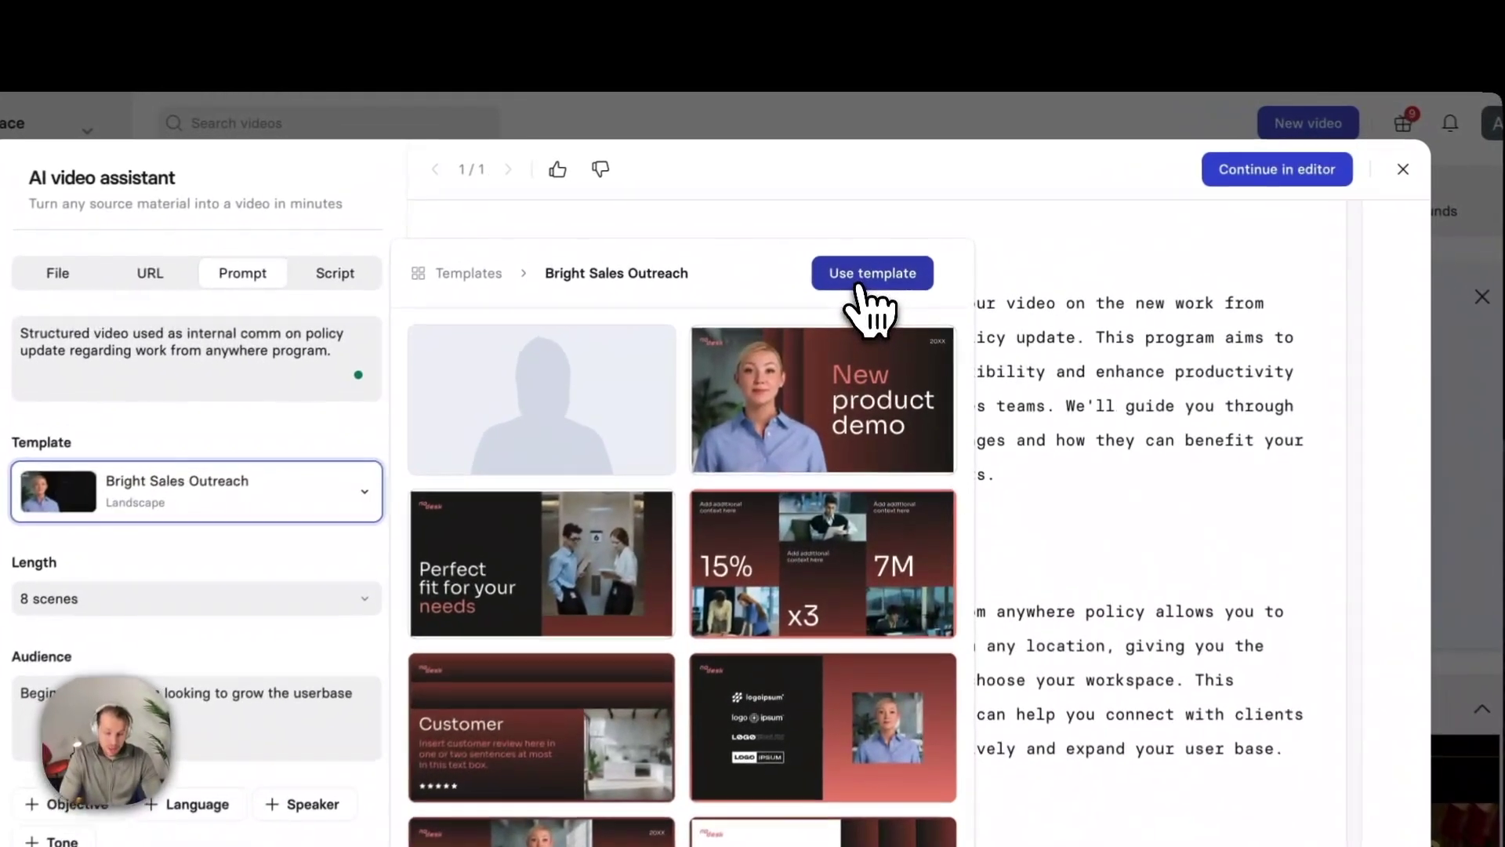
left_click(884, 222)
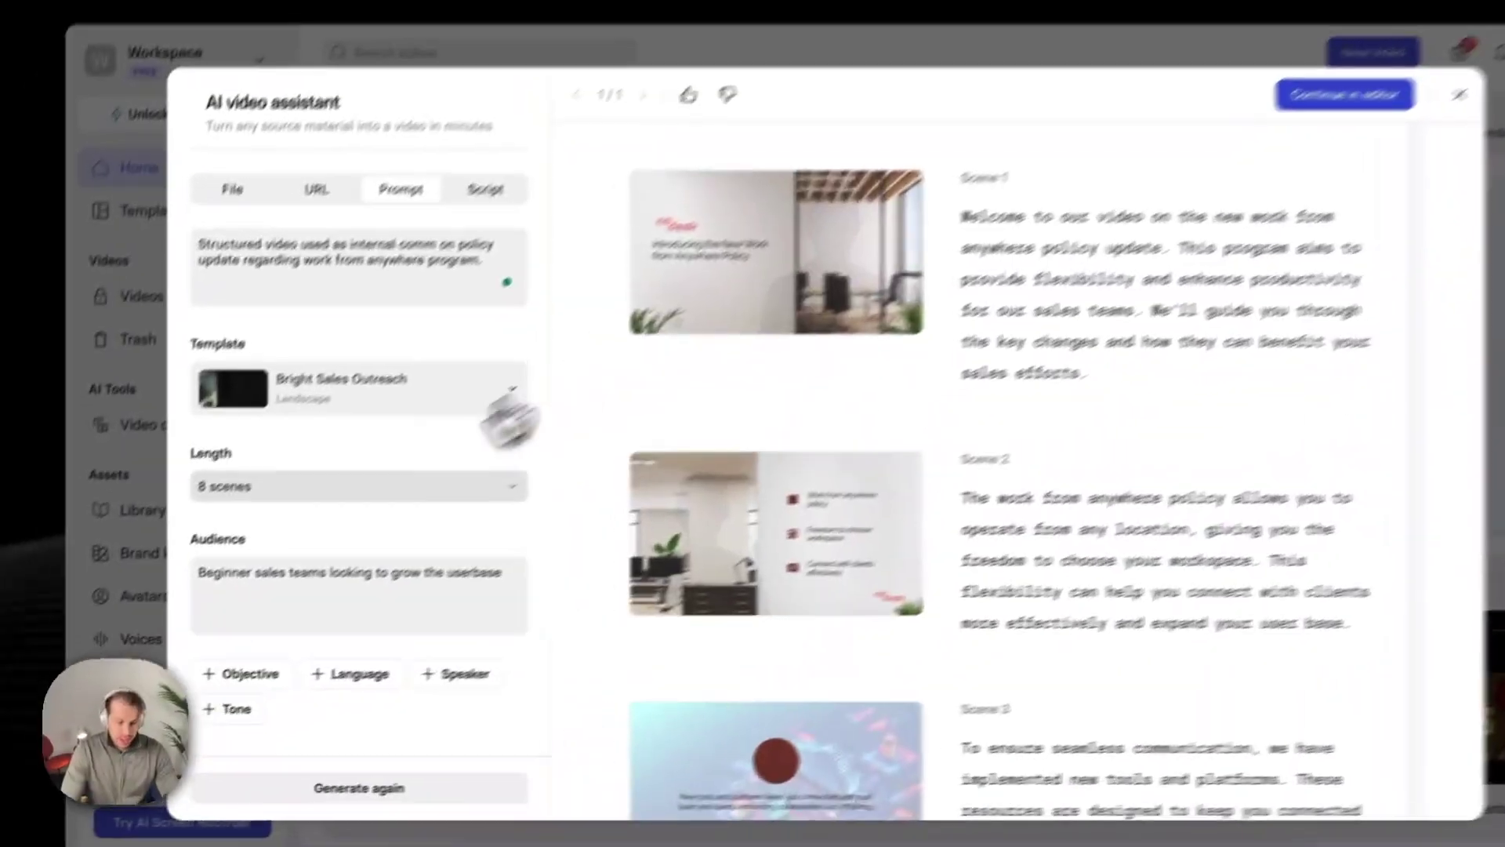
Step: Change the video length from 8 scenes to 5 scenes
left_click(333, 487)
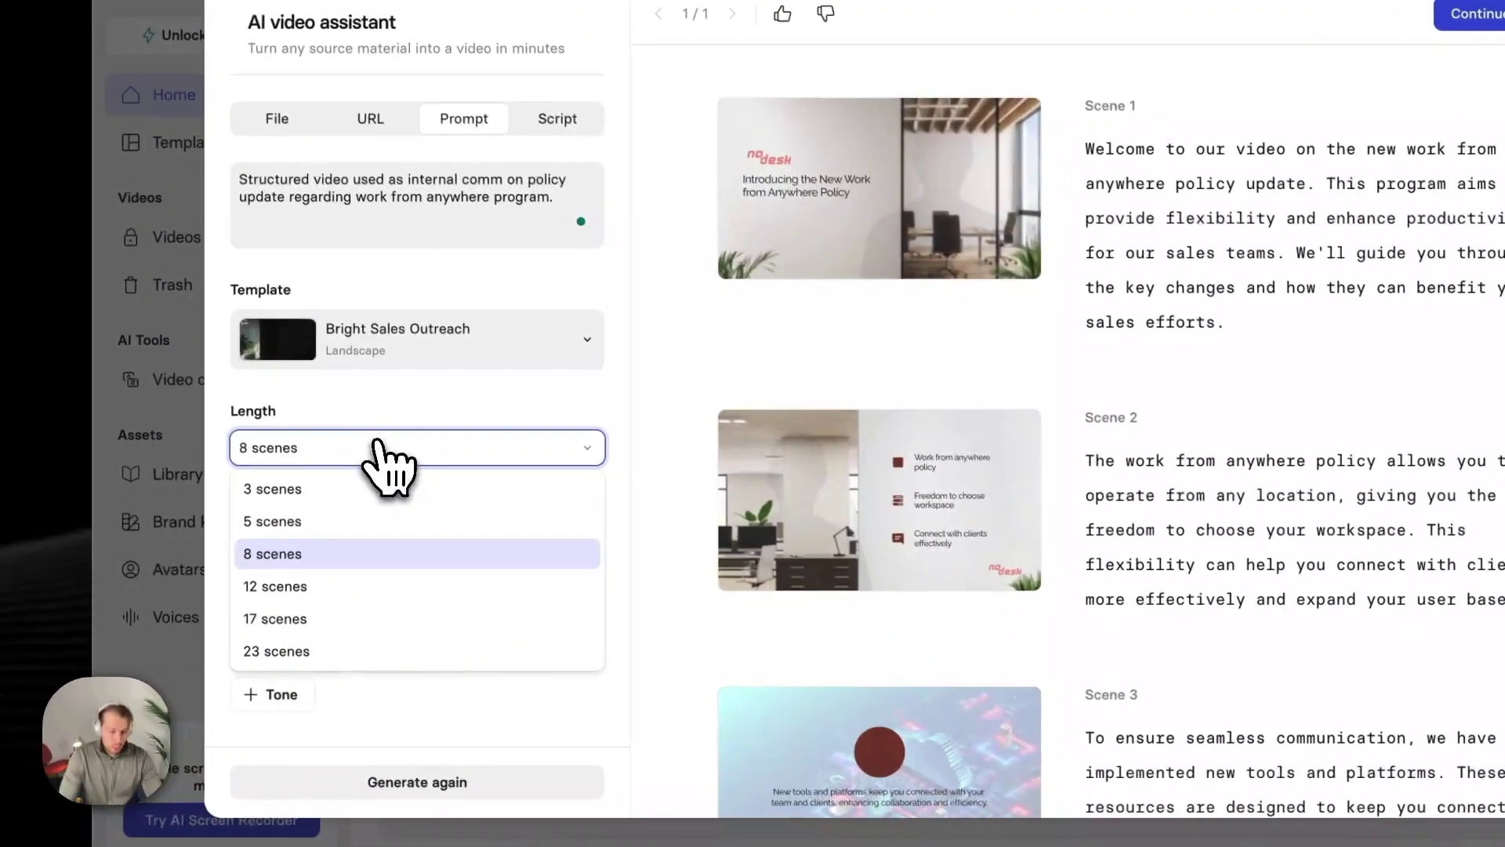
left_click(327, 487)
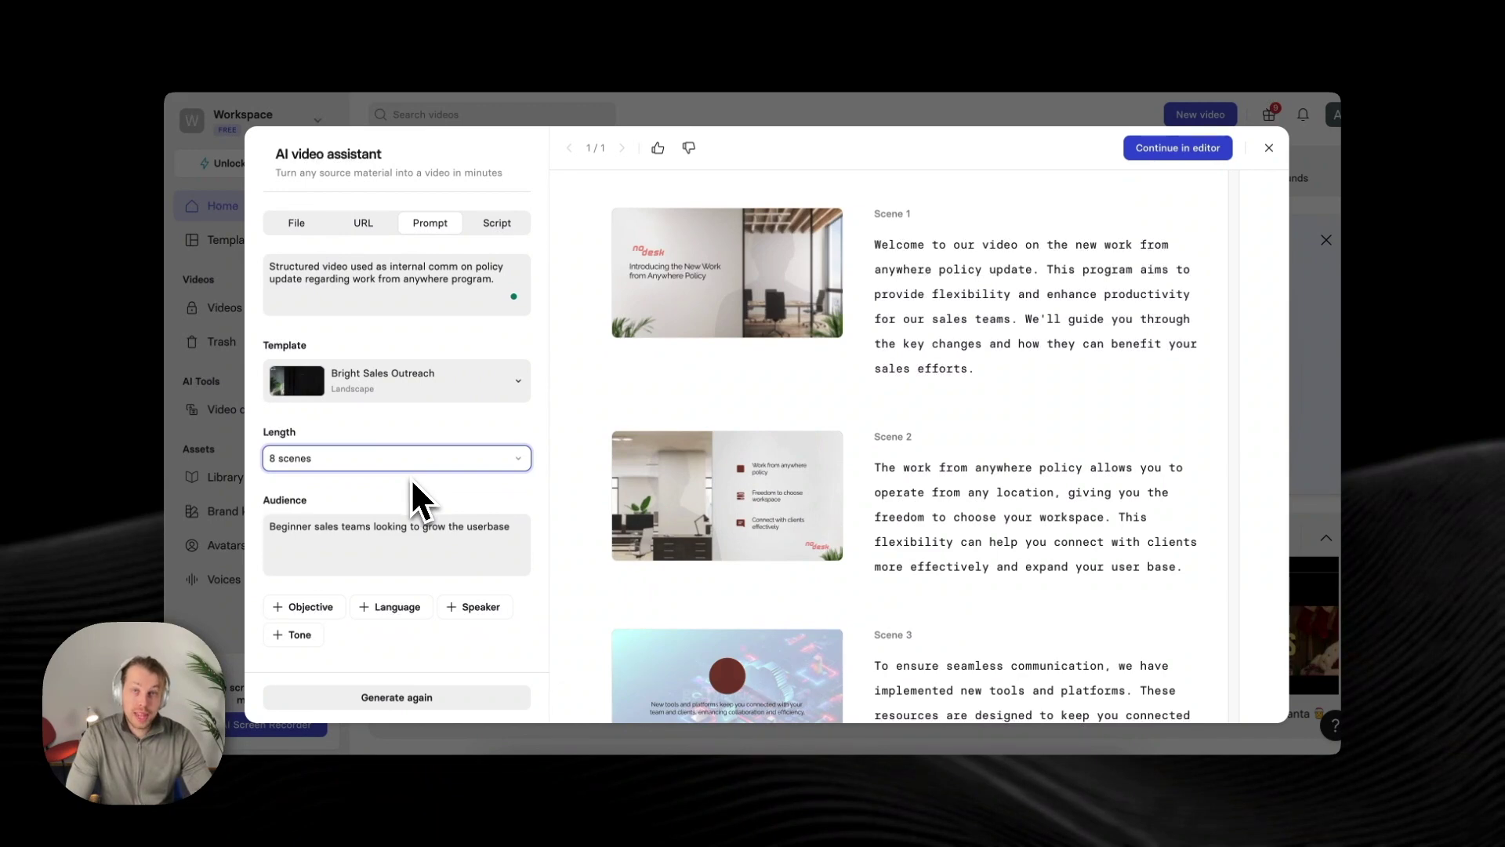
left_click(339, 462)
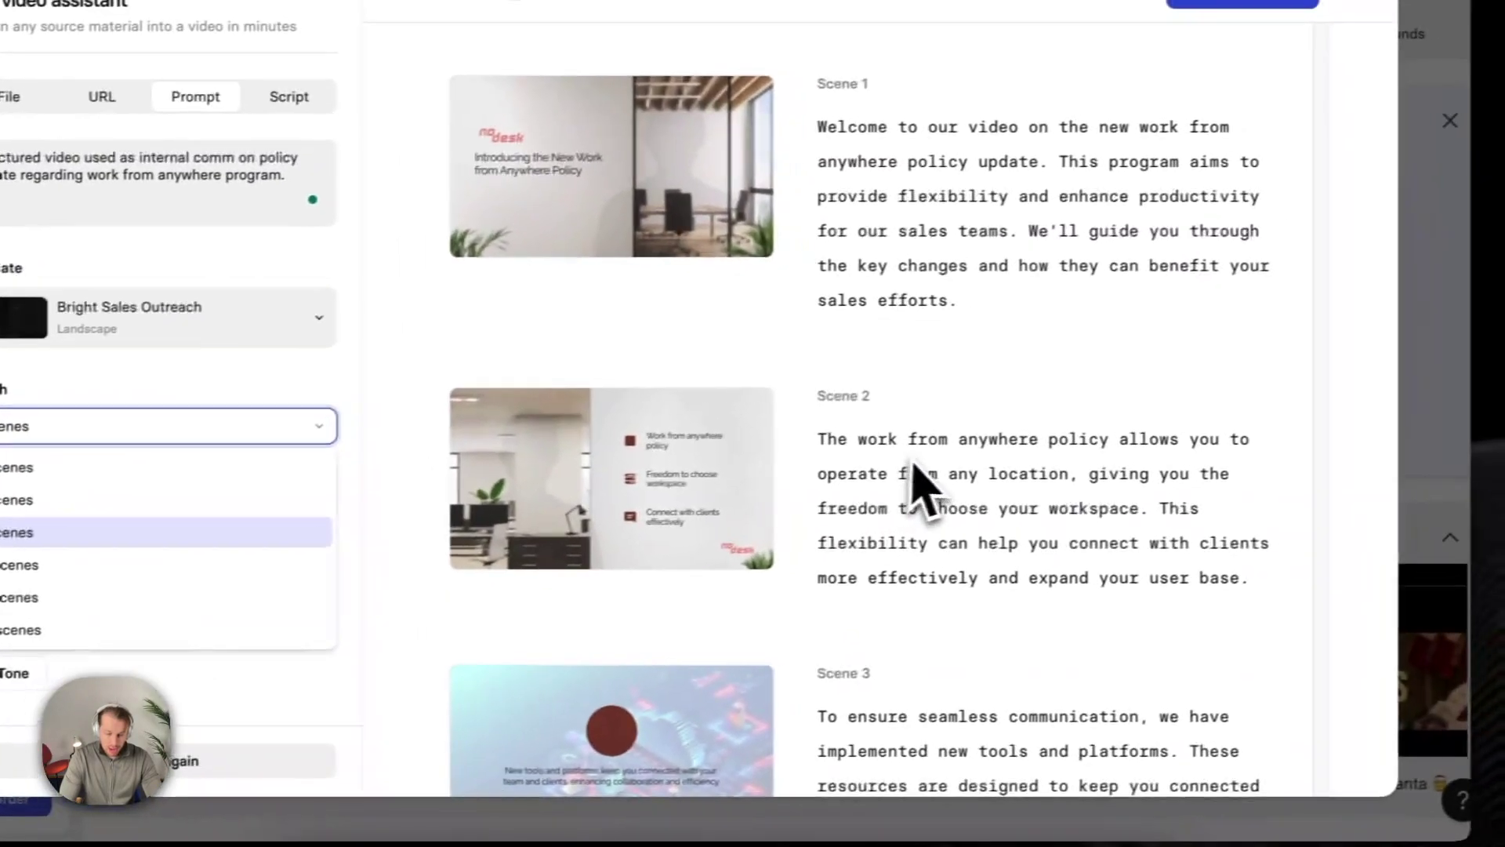
left_click(1411, 329)
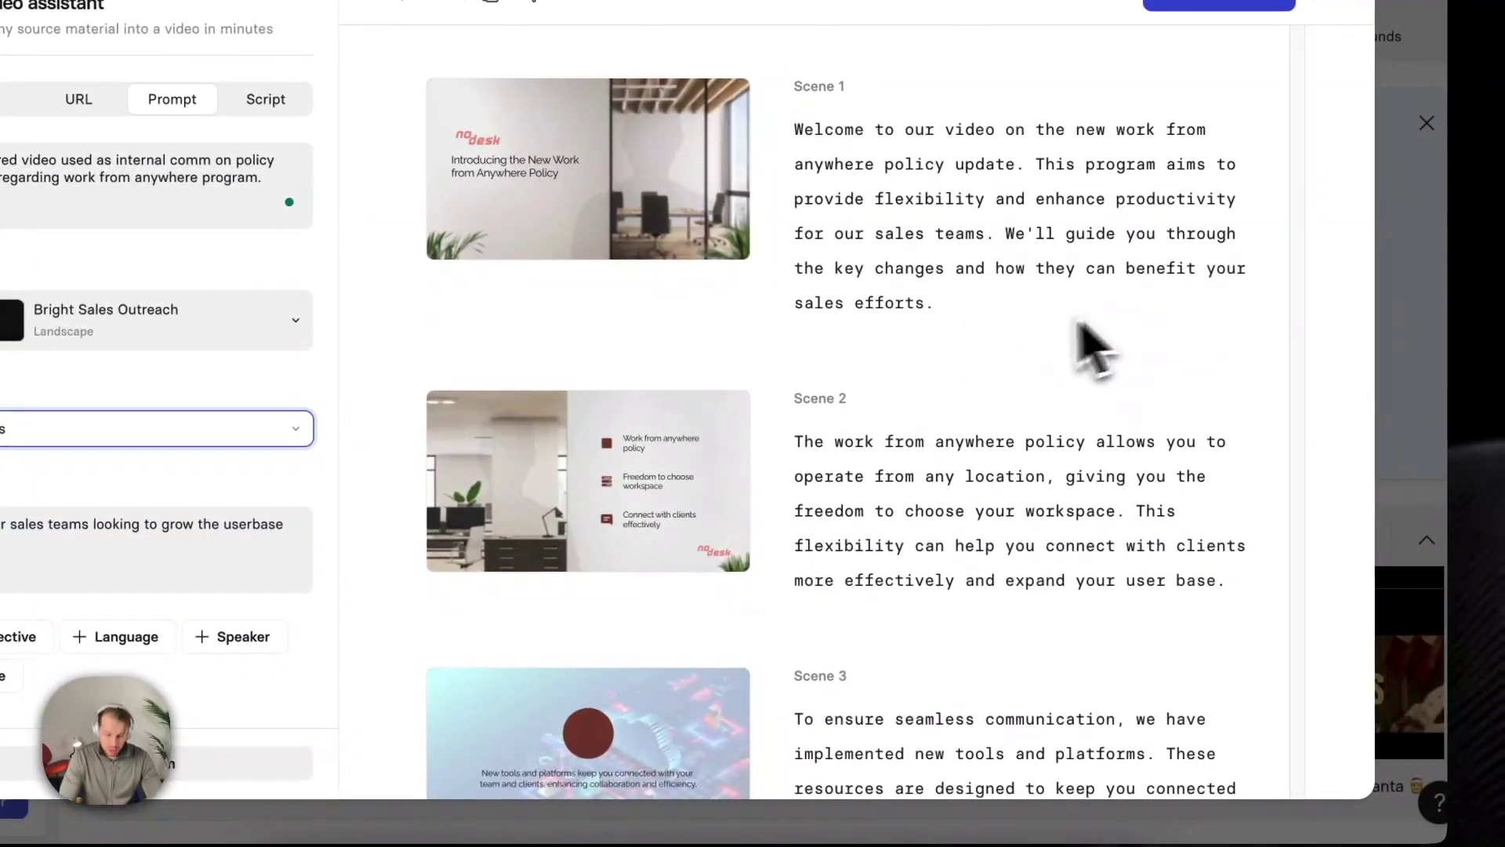
scroll(965, 403, "down", 20)
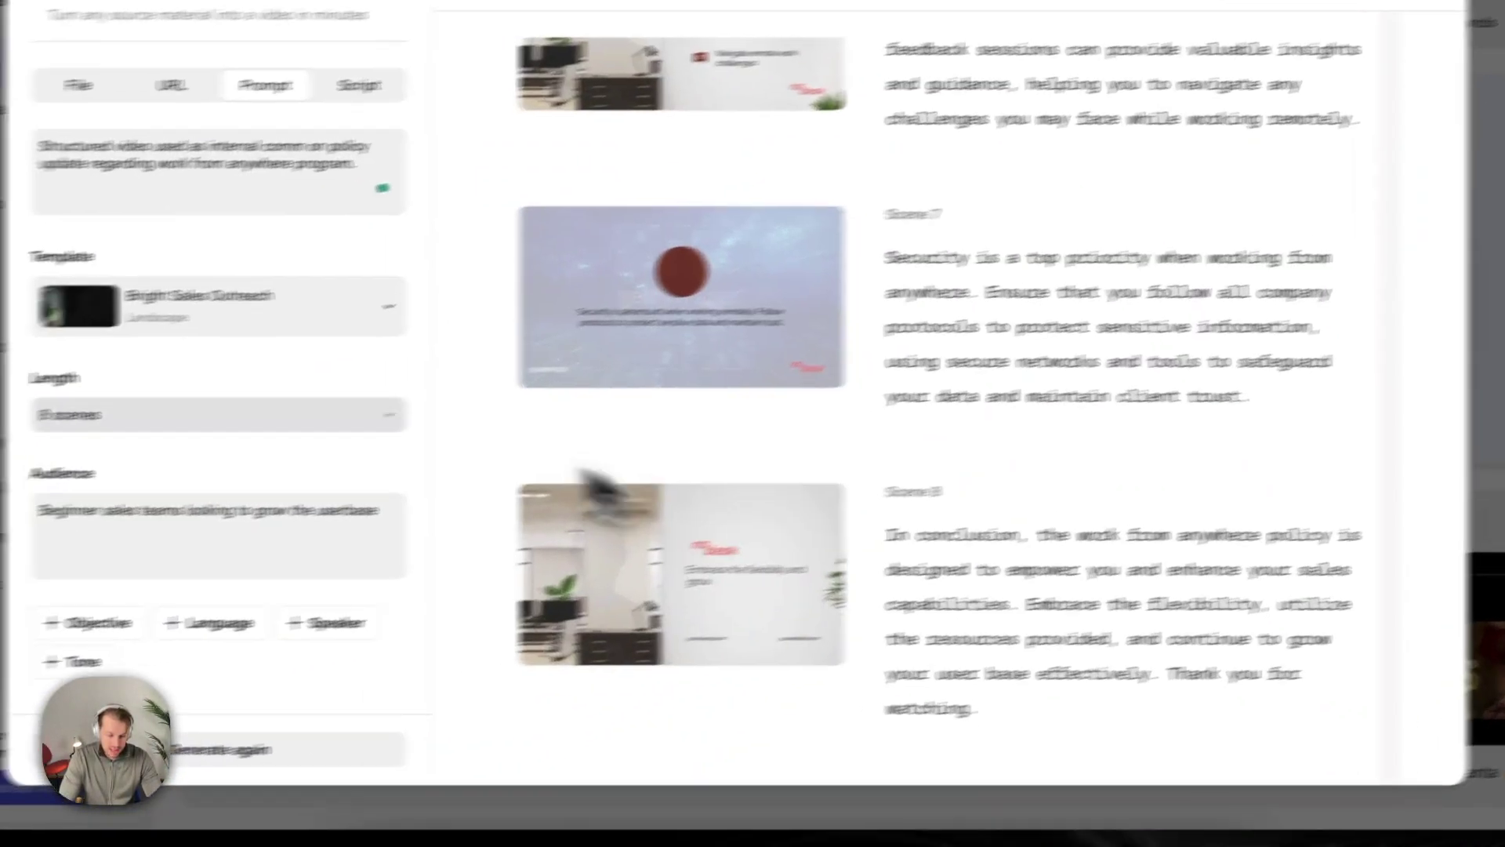
left_click(47, 437)
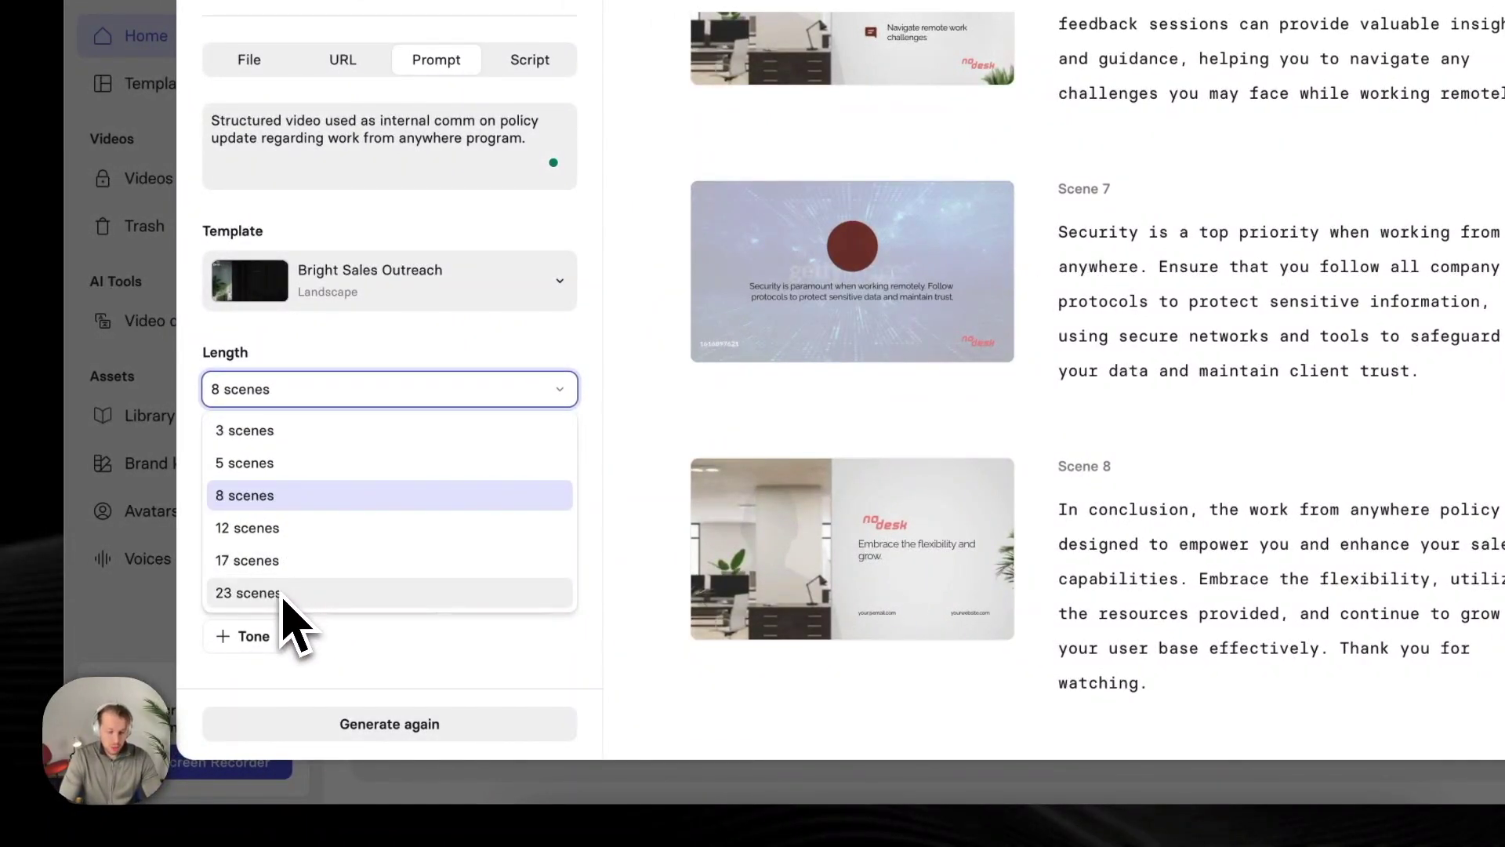
left_click(272, 468)
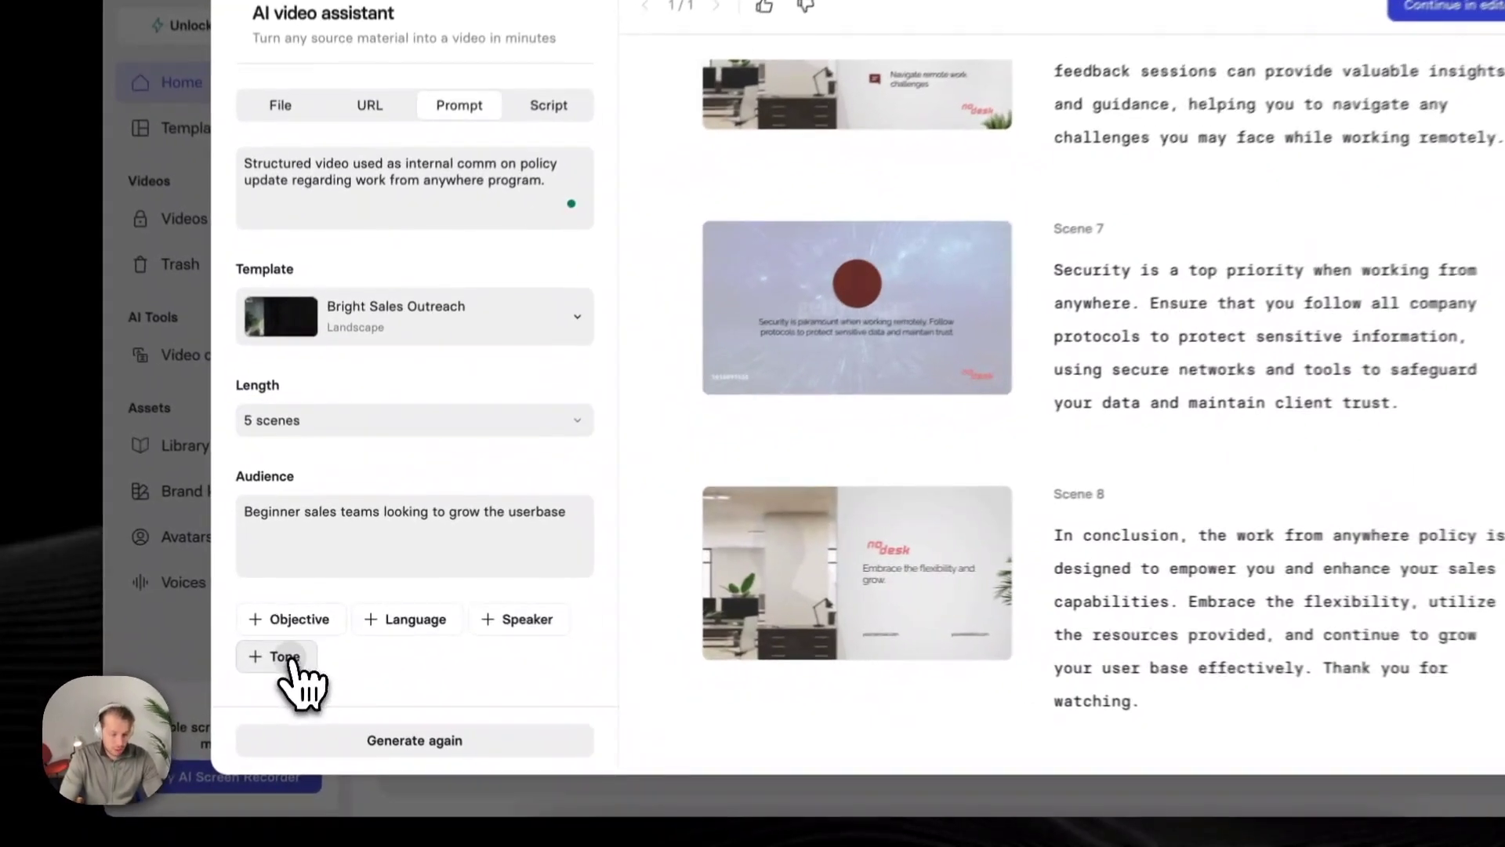
Step: Add a Casual tone to the brief and keep English as the narration language
left_click(295, 634)
scroll(291, 665, "down", 2)
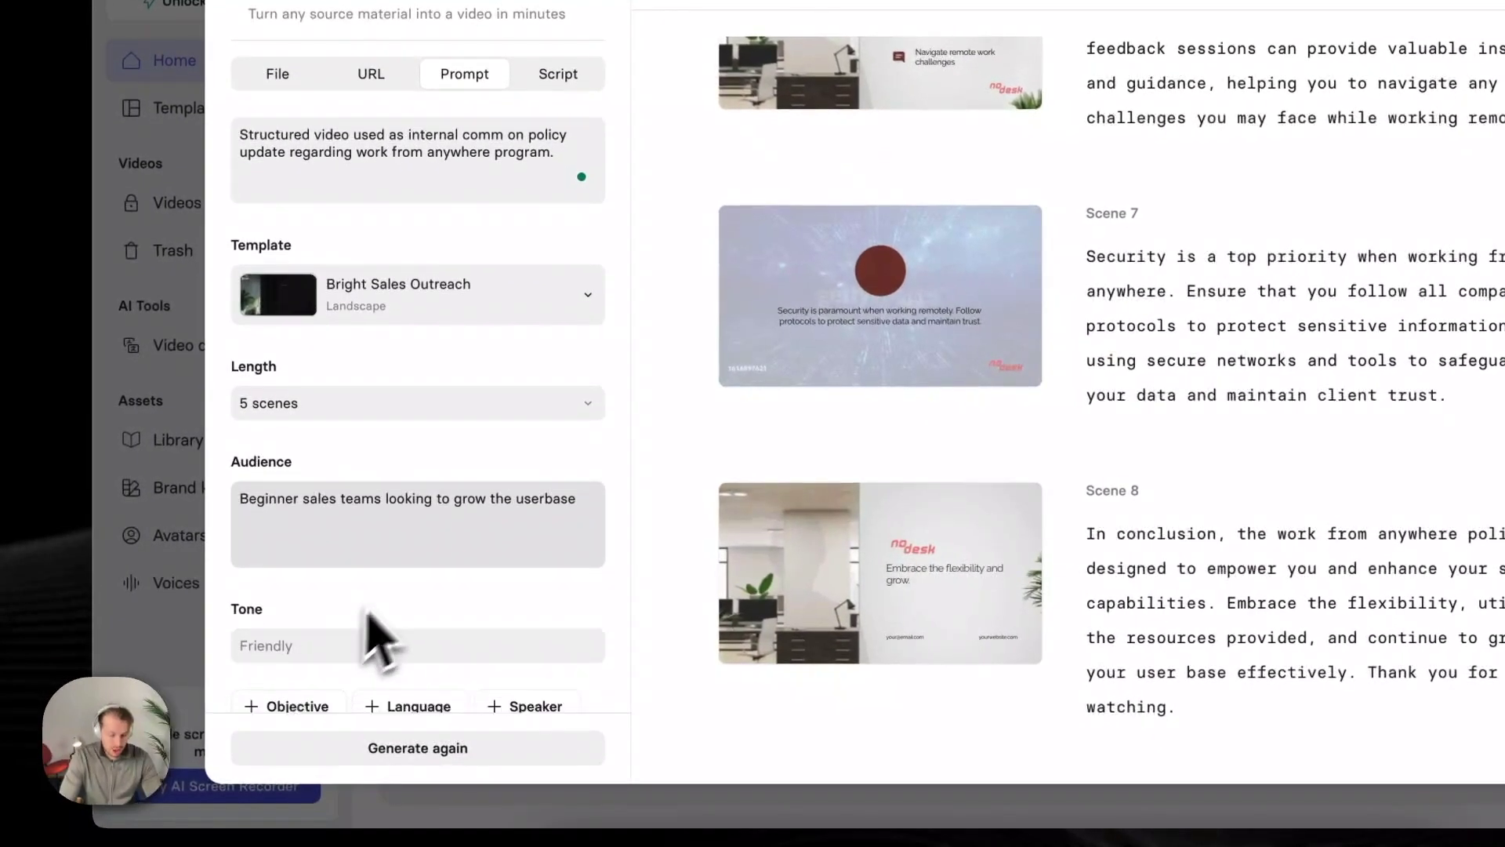
left_click(309, 604)
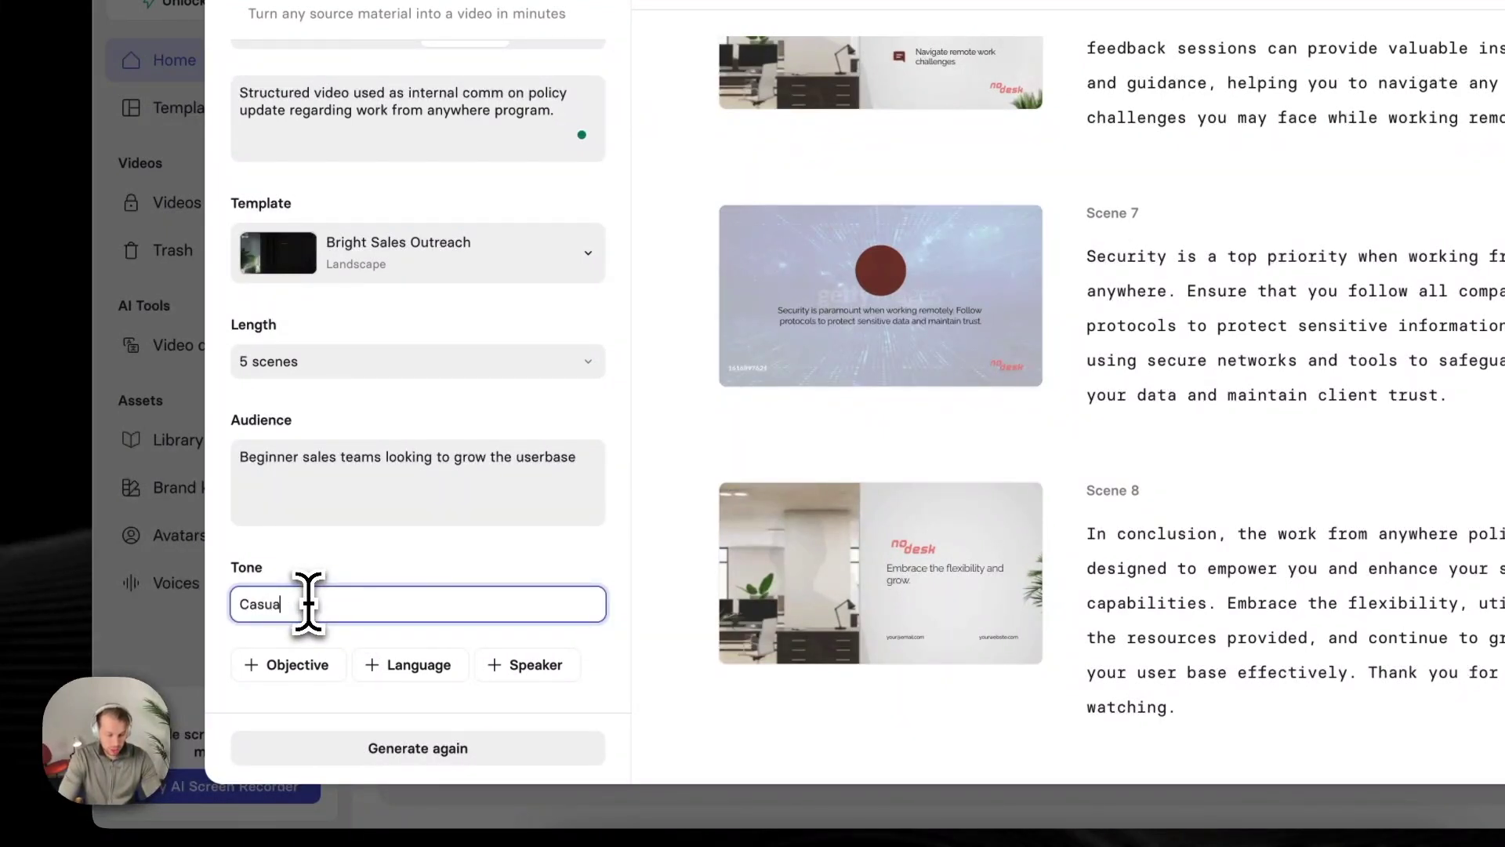
left_click(444, 664)
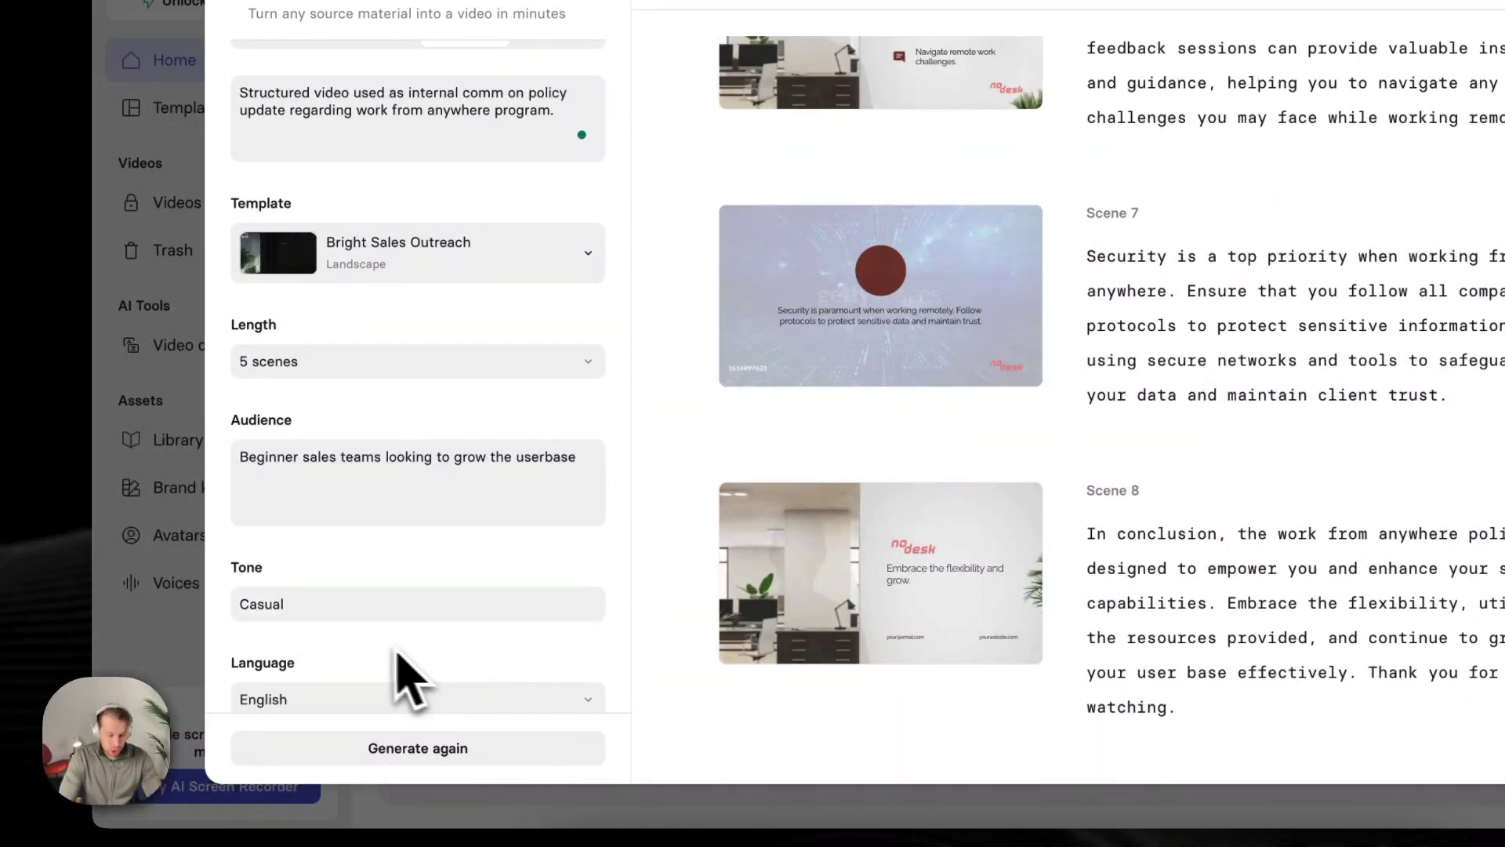
scroll(408, 676, "down", 2)
left_click(366, 604)
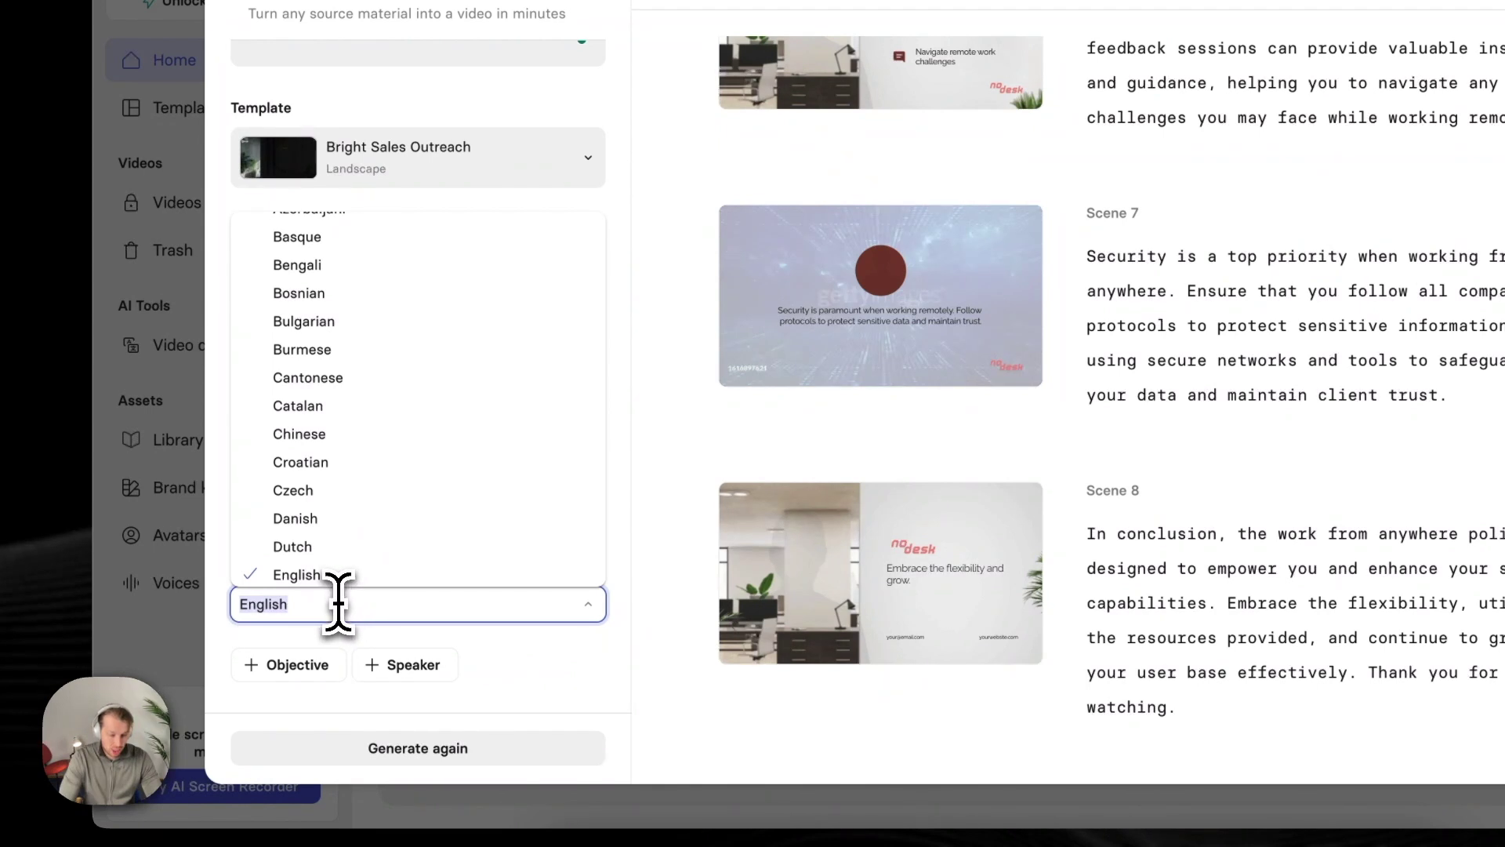
scroll(427, 538, "down", 15)
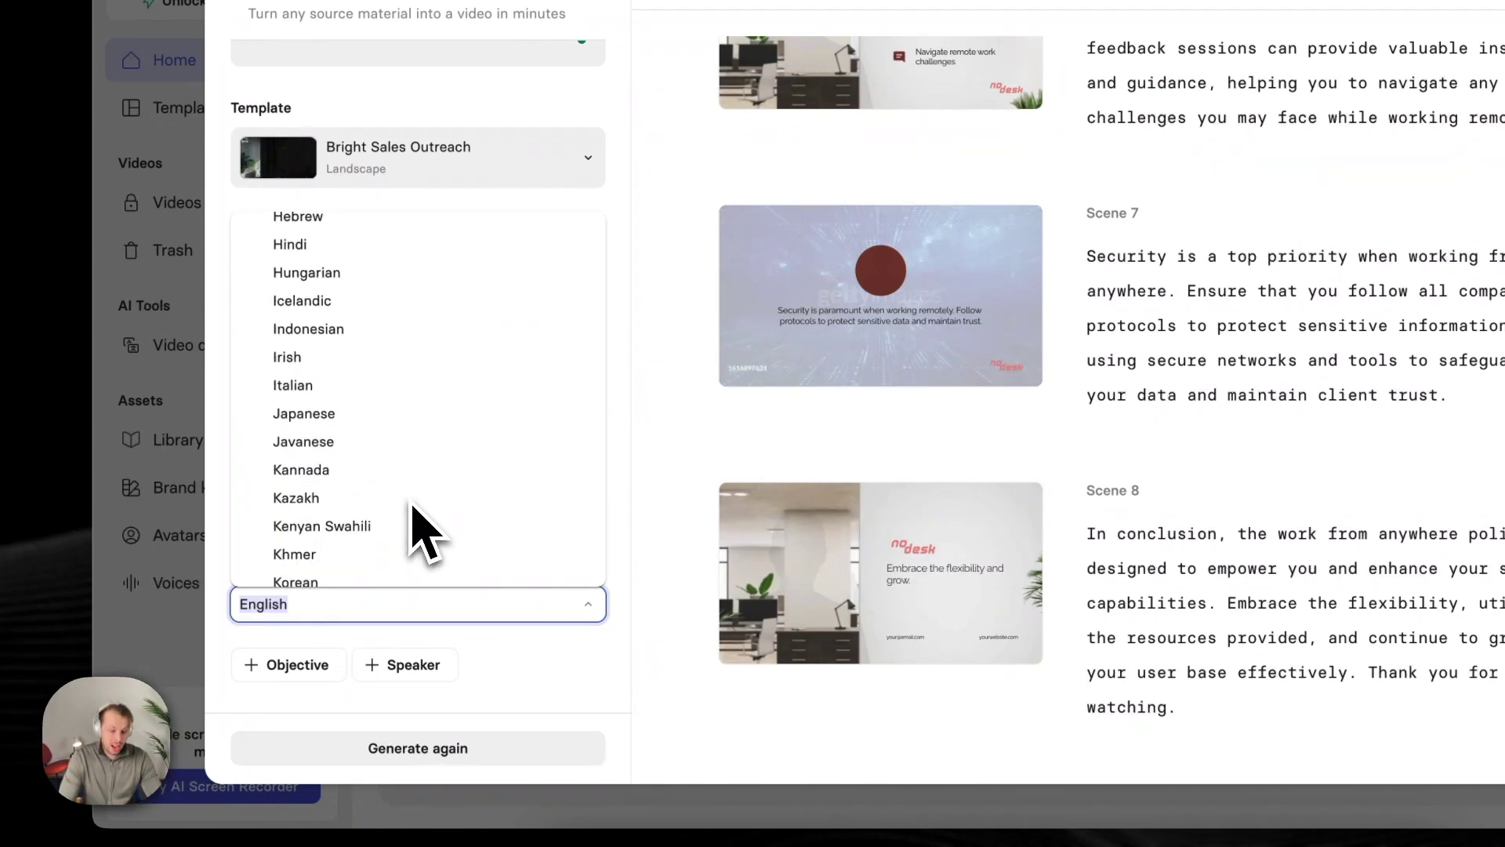
scroll(411, 506, "up", 20)
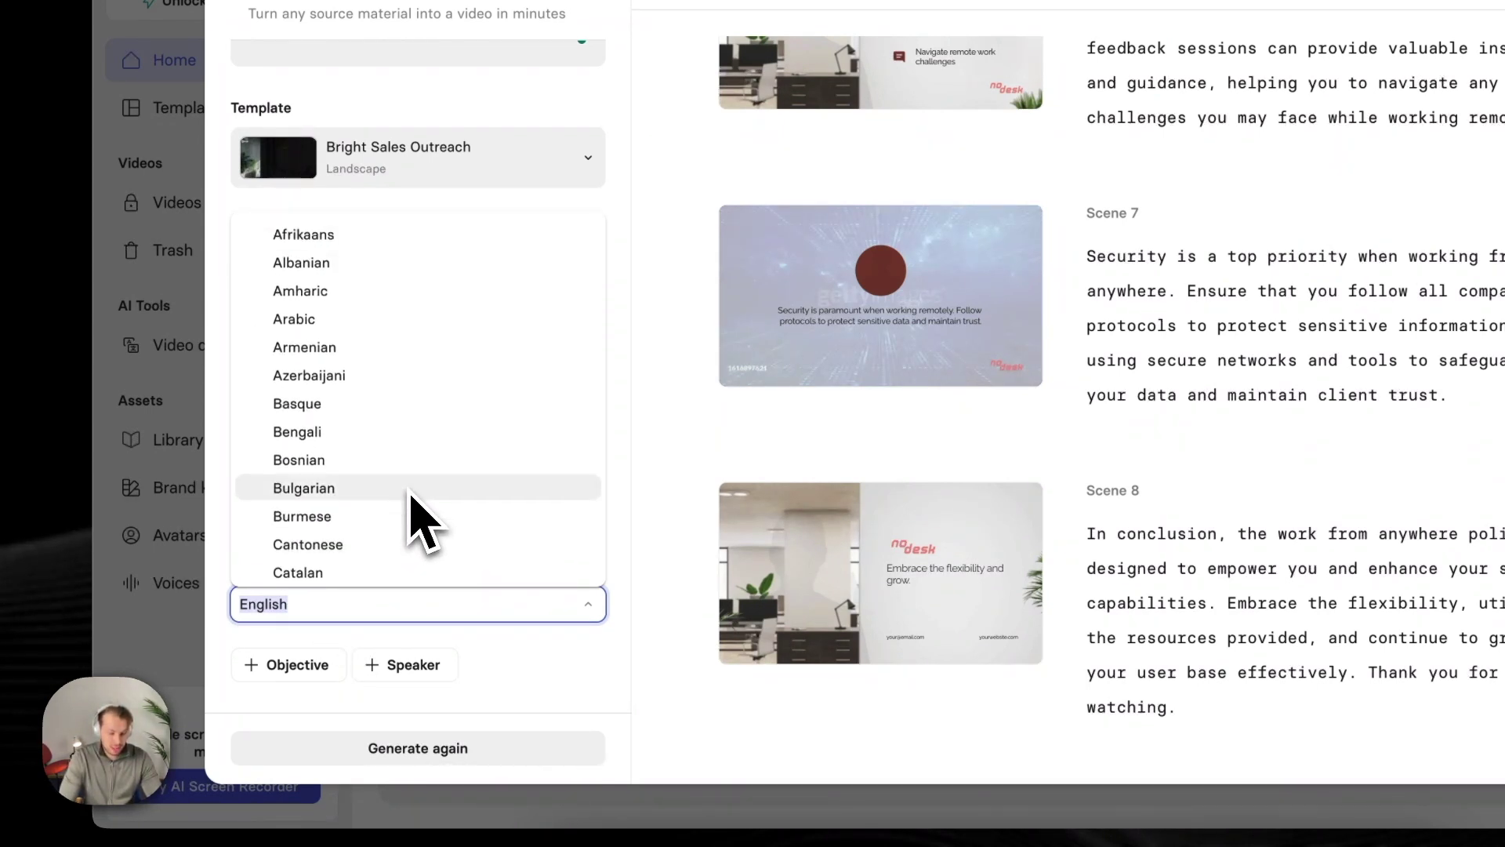
scroll(337, 368, "down", 15)
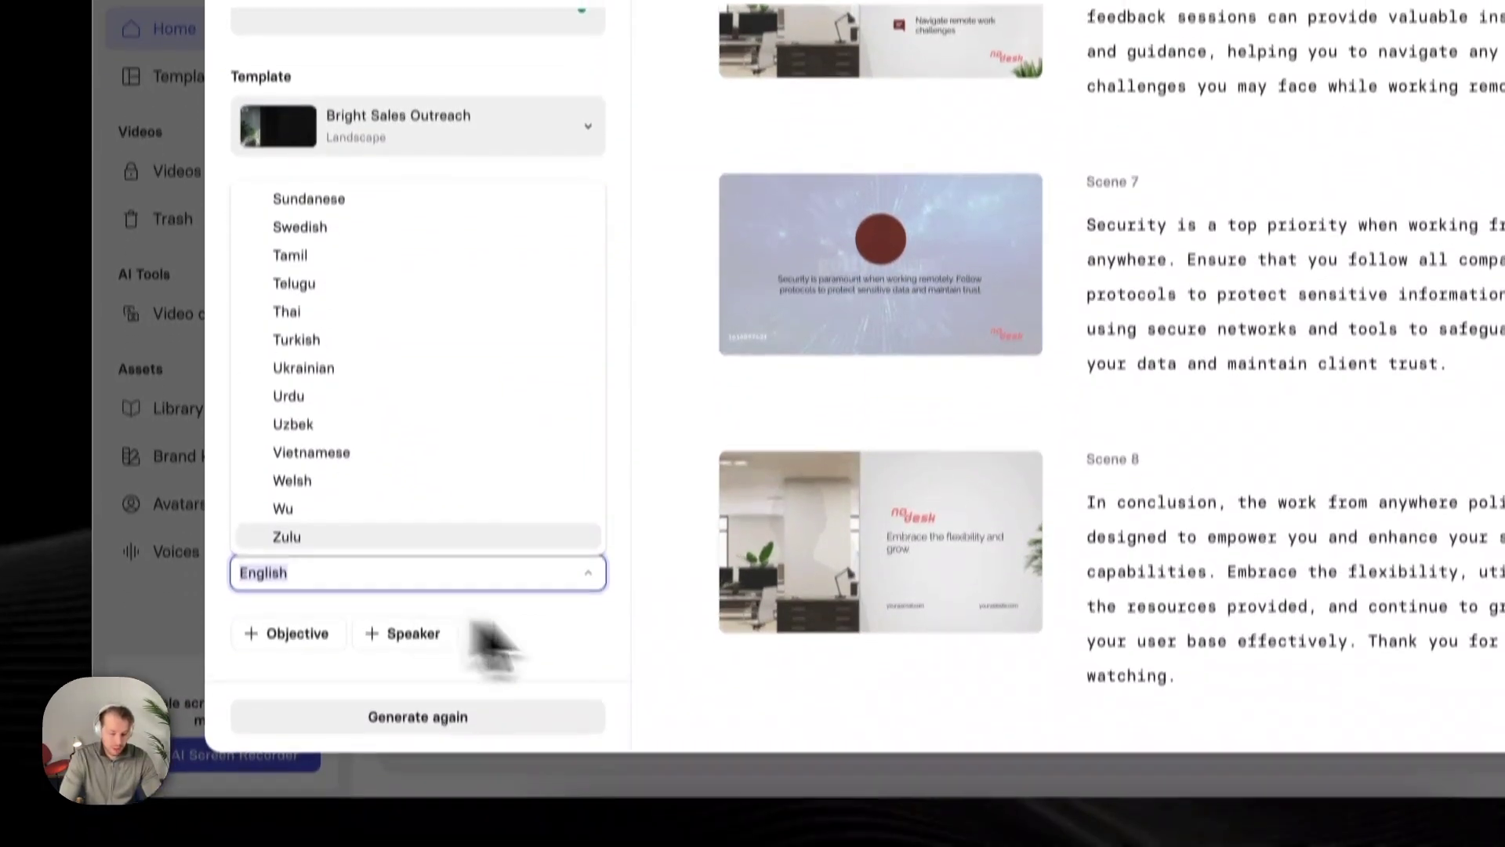
left_click(486, 631)
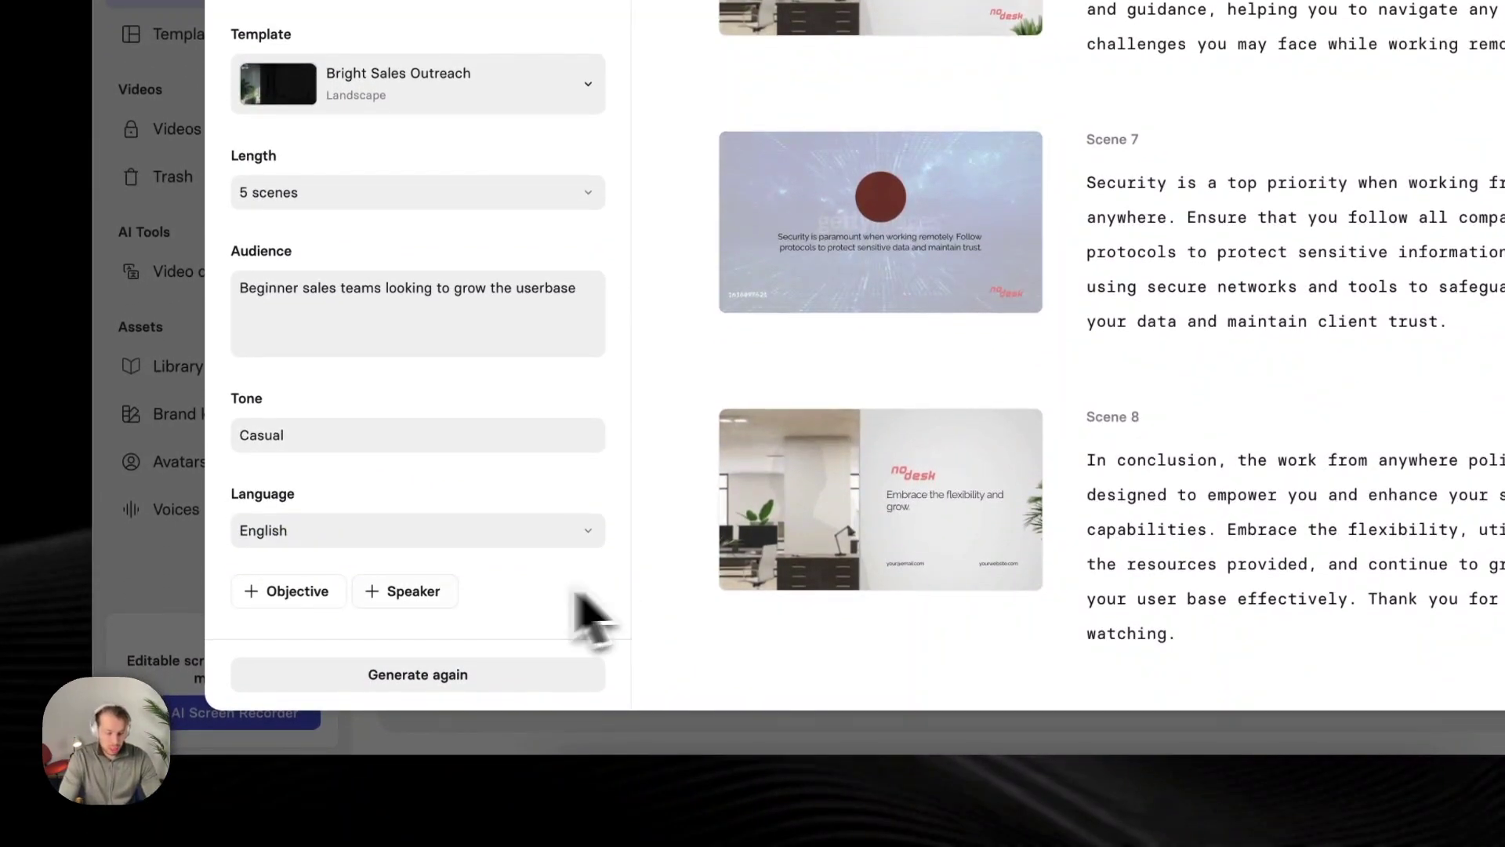
Step: Add a sales and finance expert as the speaker and regenerate the draft
left_click(408, 591)
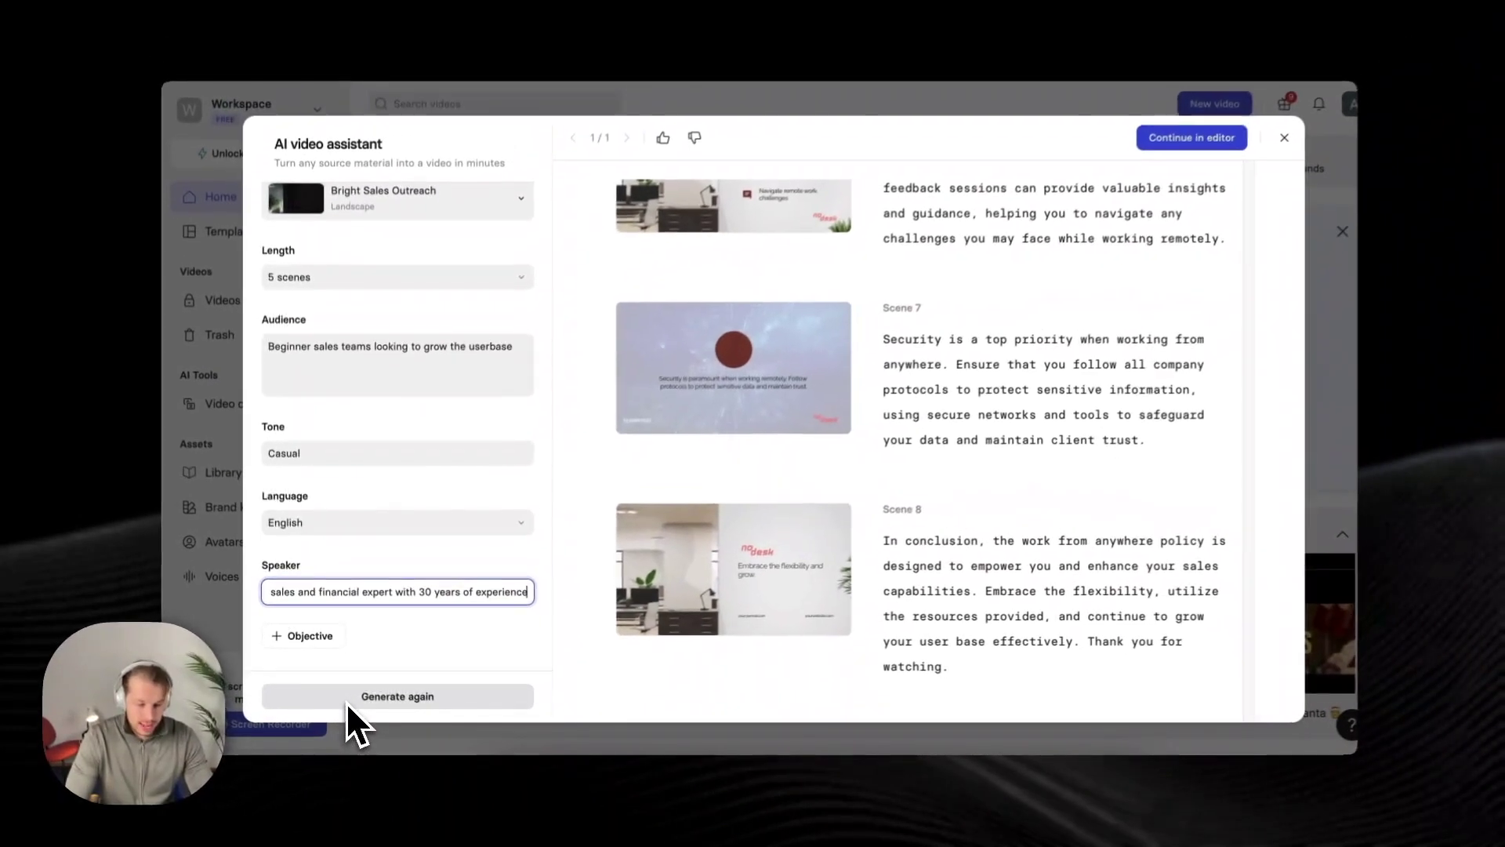
scroll(426, 443, "up", 3)
scroll(430, 436, "up", 1)
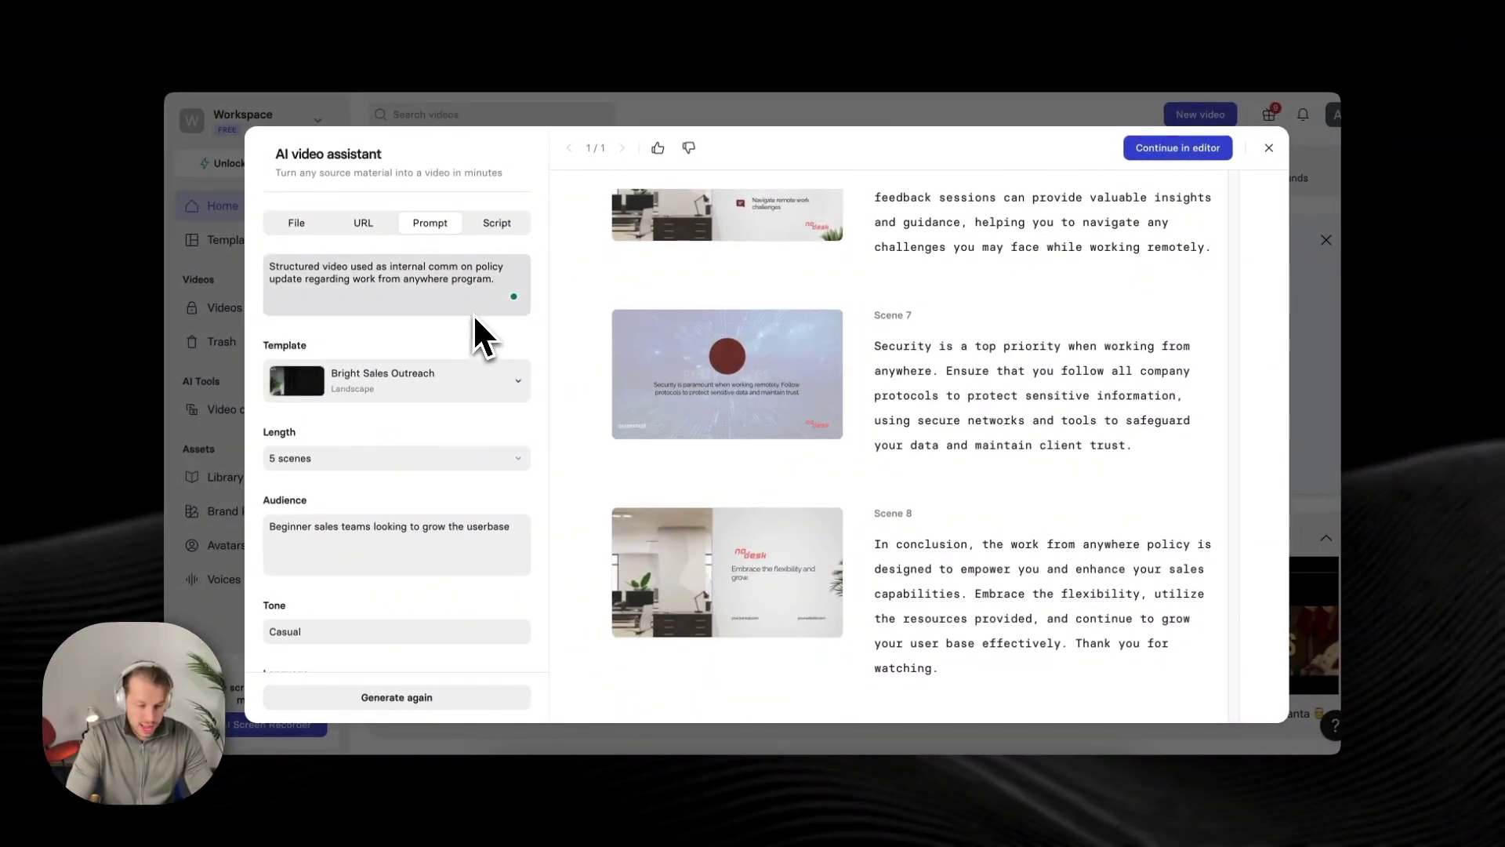
scroll(438, 486, "down", 3)
scroll(436, 487, "up", 3)
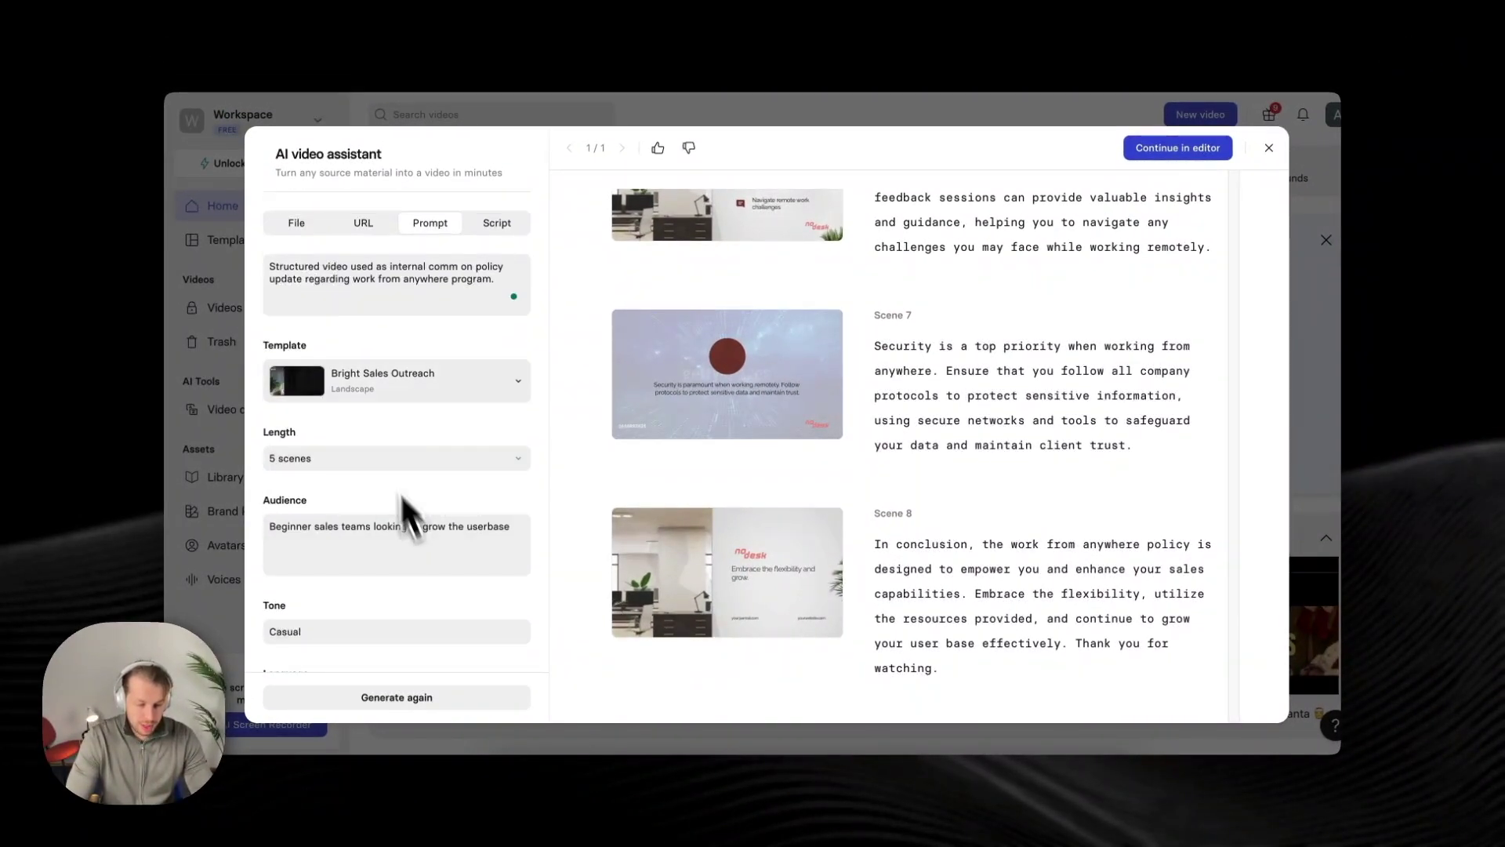
scroll(397, 504, "down", 3)
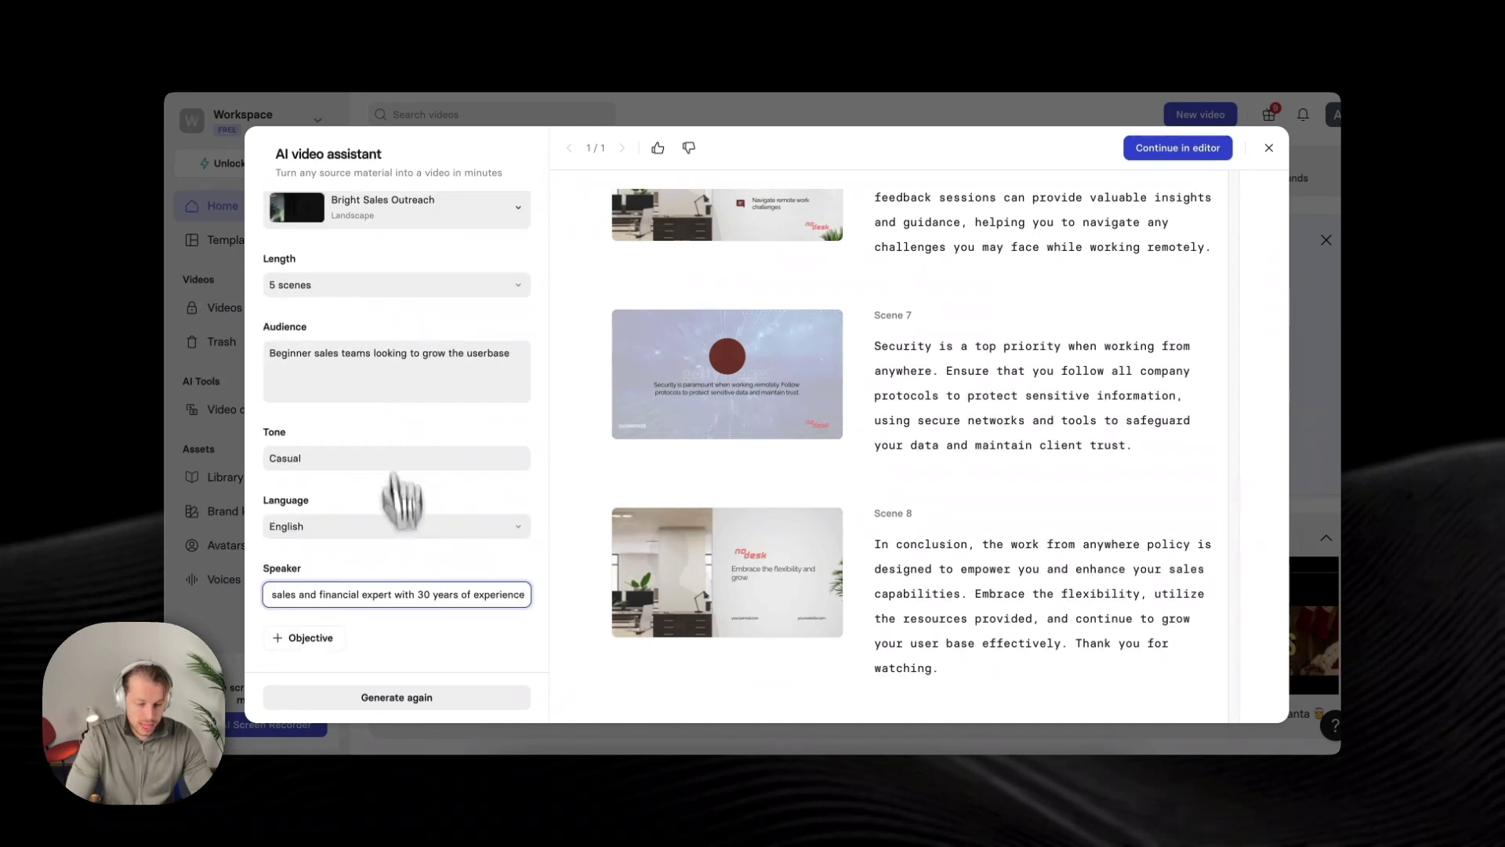
left_click(403, 697)
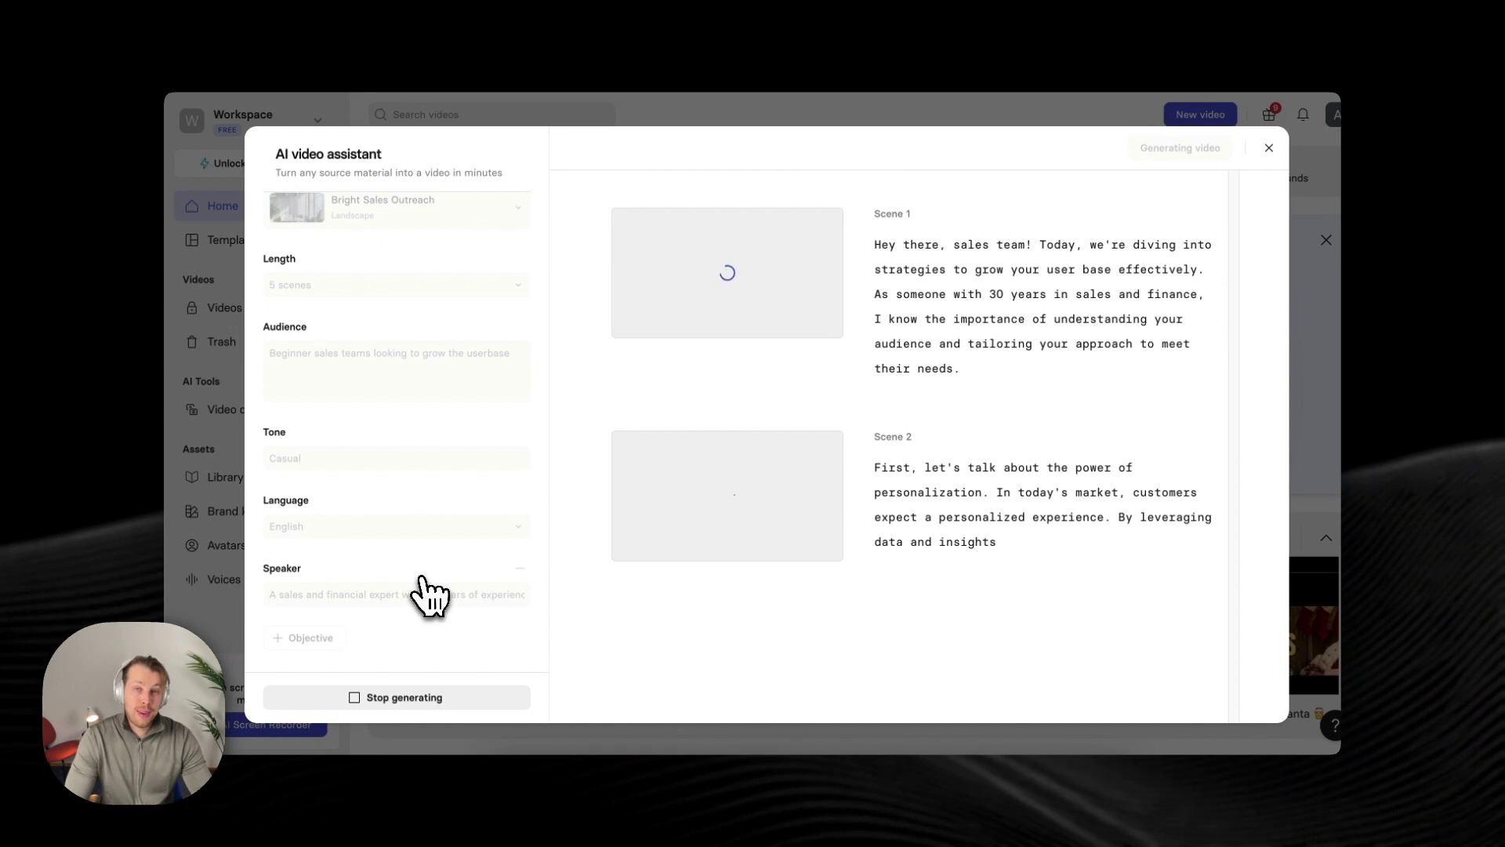
Step: Review the five regenerated scenes and open the 'Understanding Audience' video in the editor
scroll(599, 504, "down", 2)
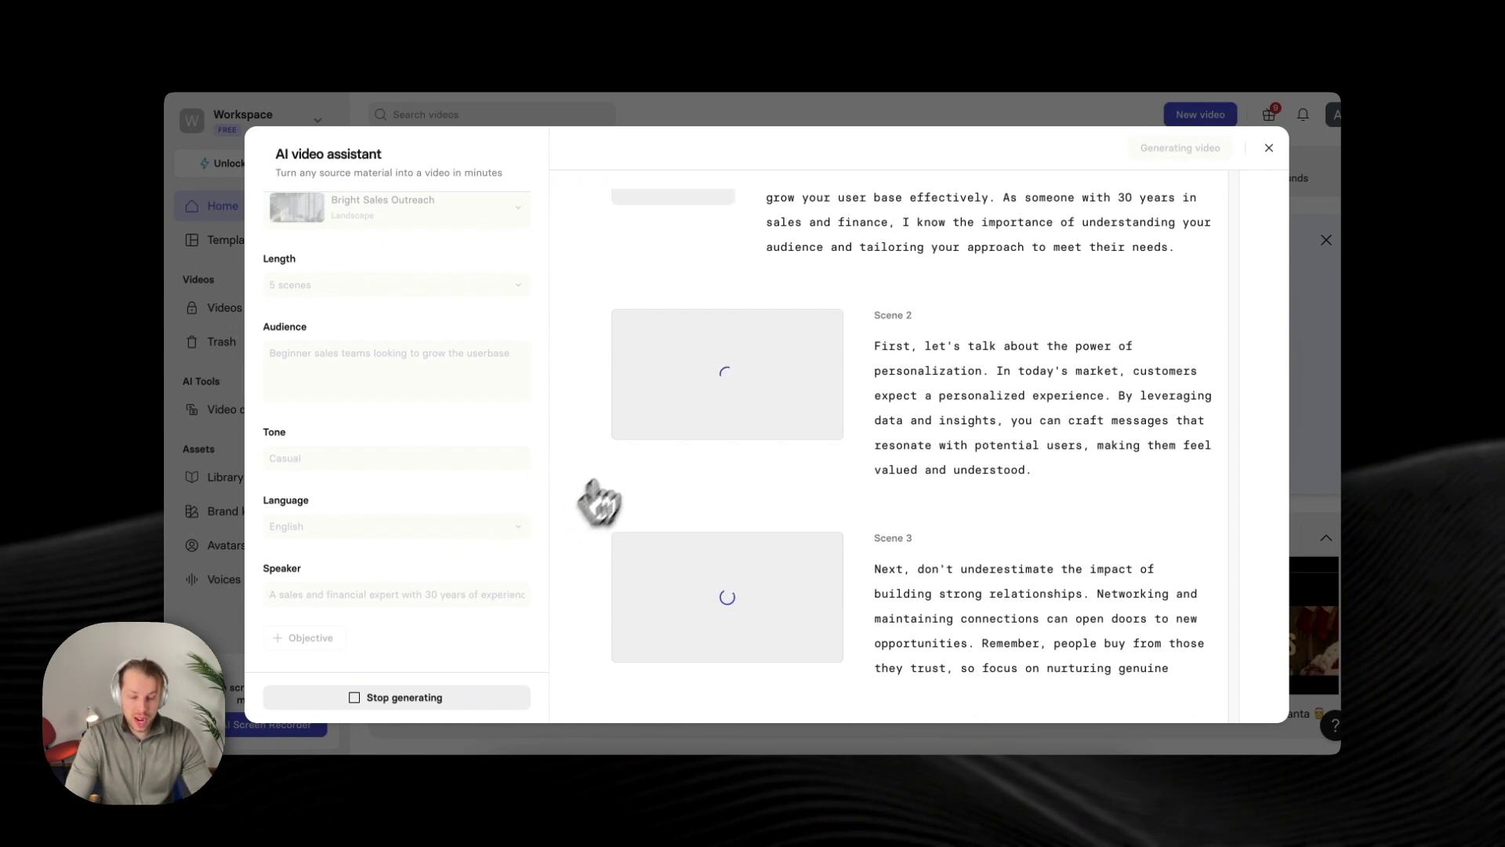
scroll(699, 369, "down", 3)
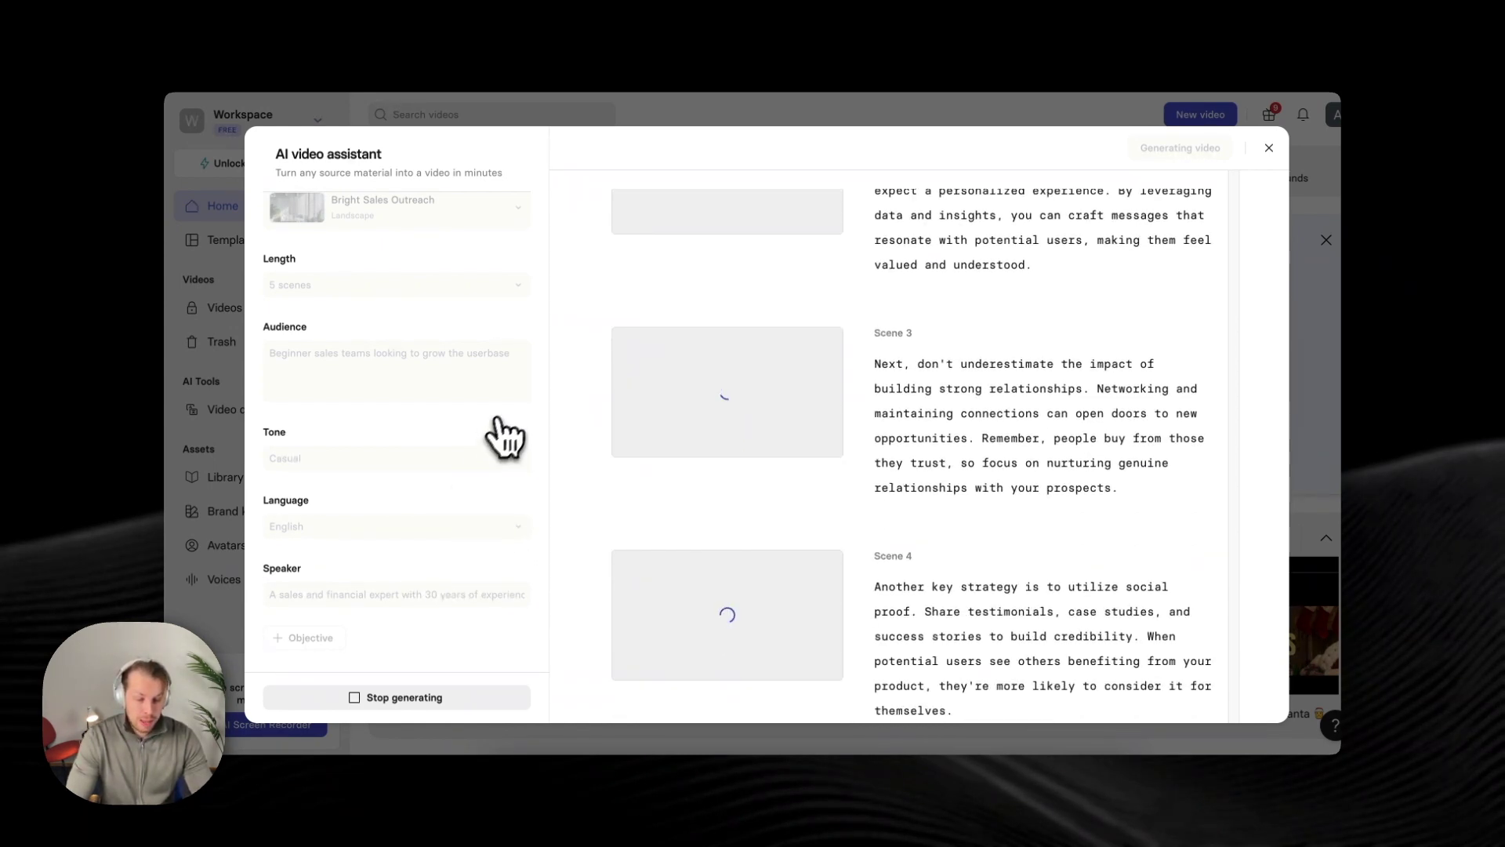
scroll(368, 502, "up", 2)
scroll(382, 486, "up", 2)
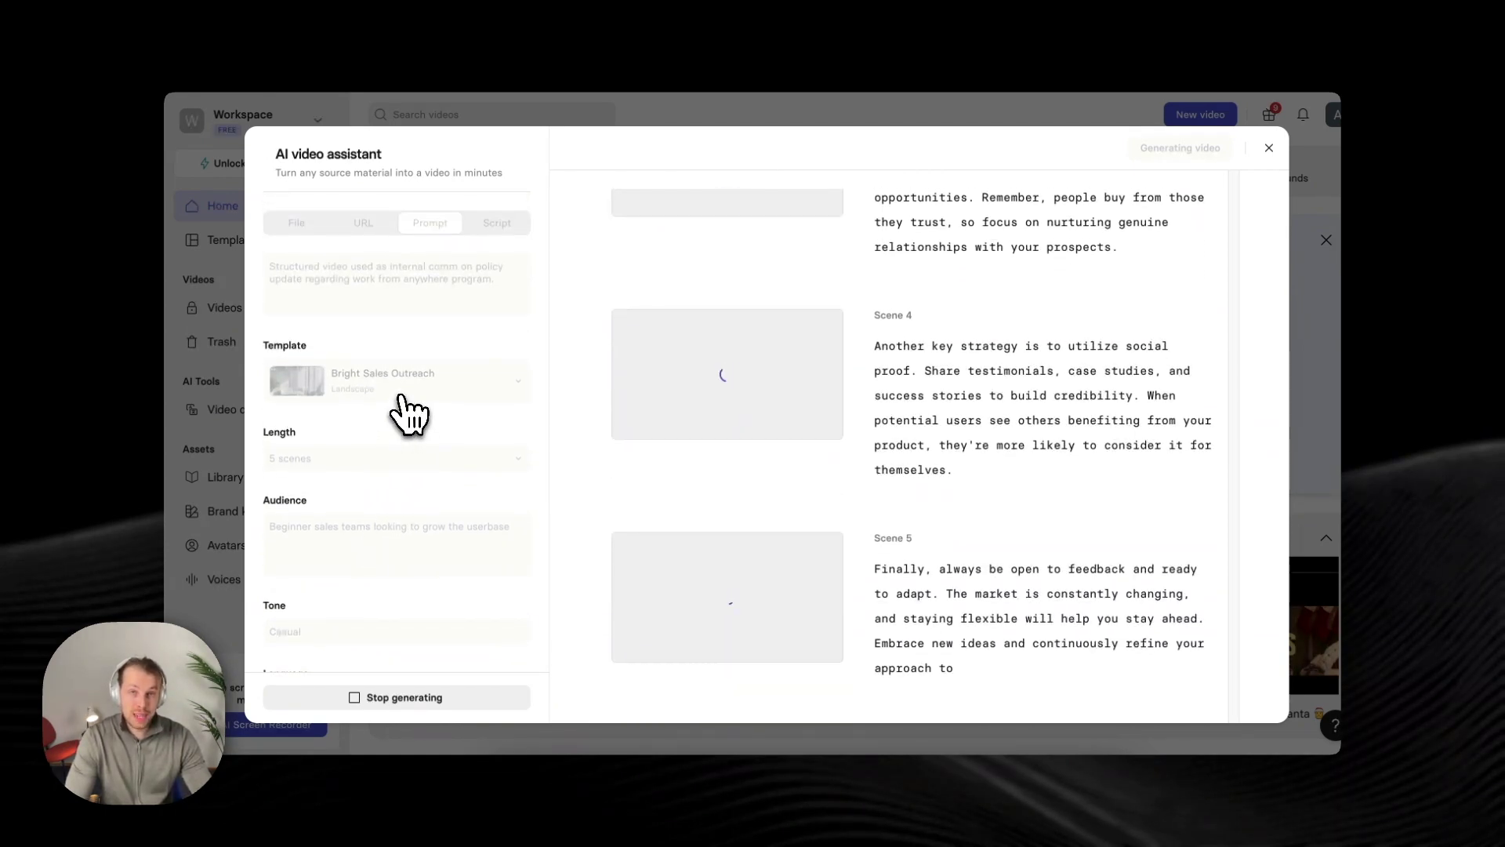
scroll(463, 419, "down", 2)
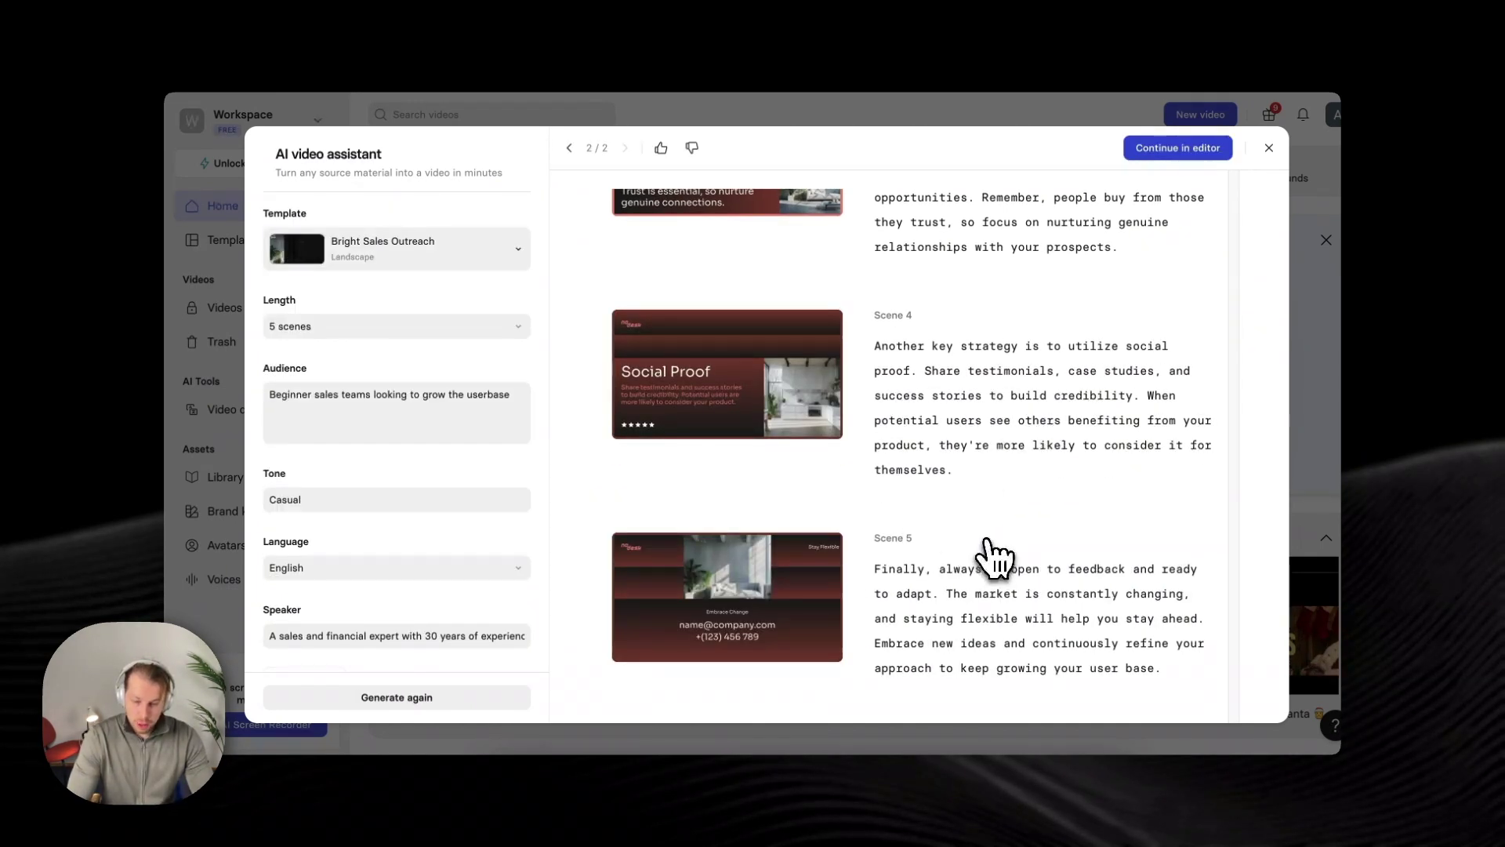
scroll(945, 604, "up", 8)
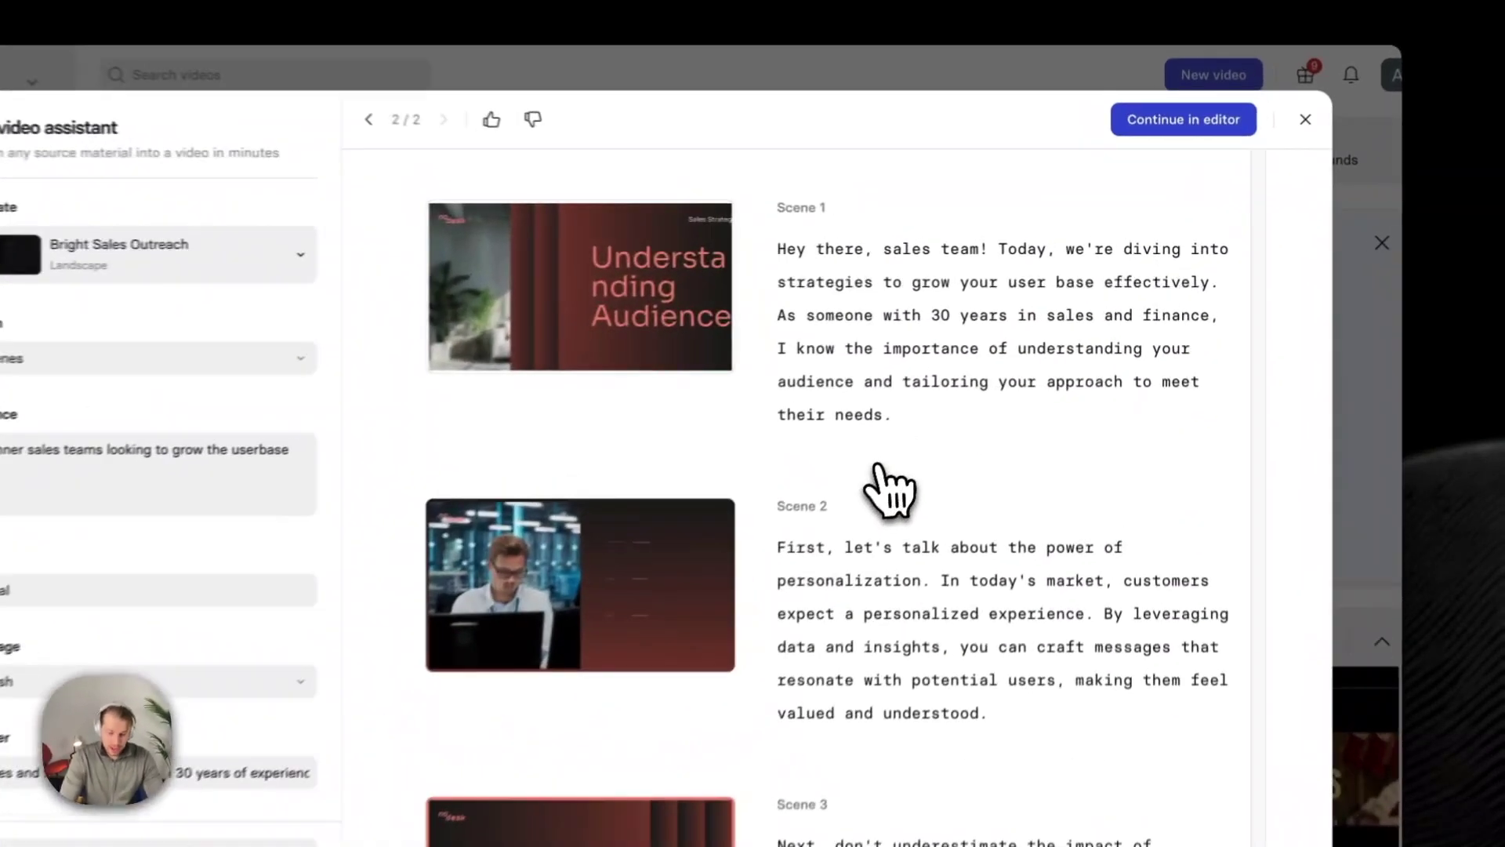
scroll(953, 416, "down", 7)
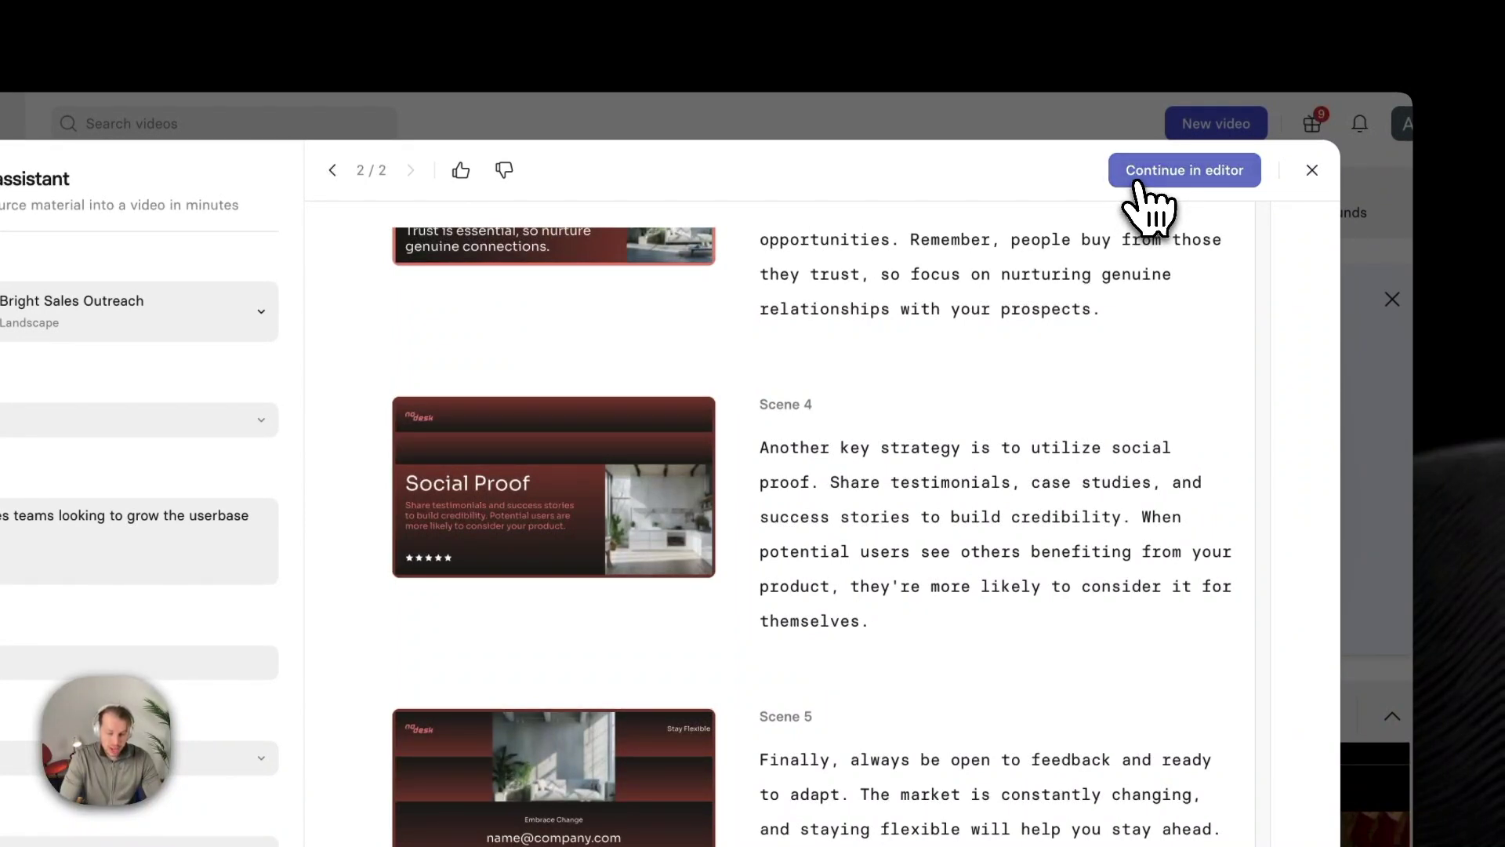
left_click(1136, 184)
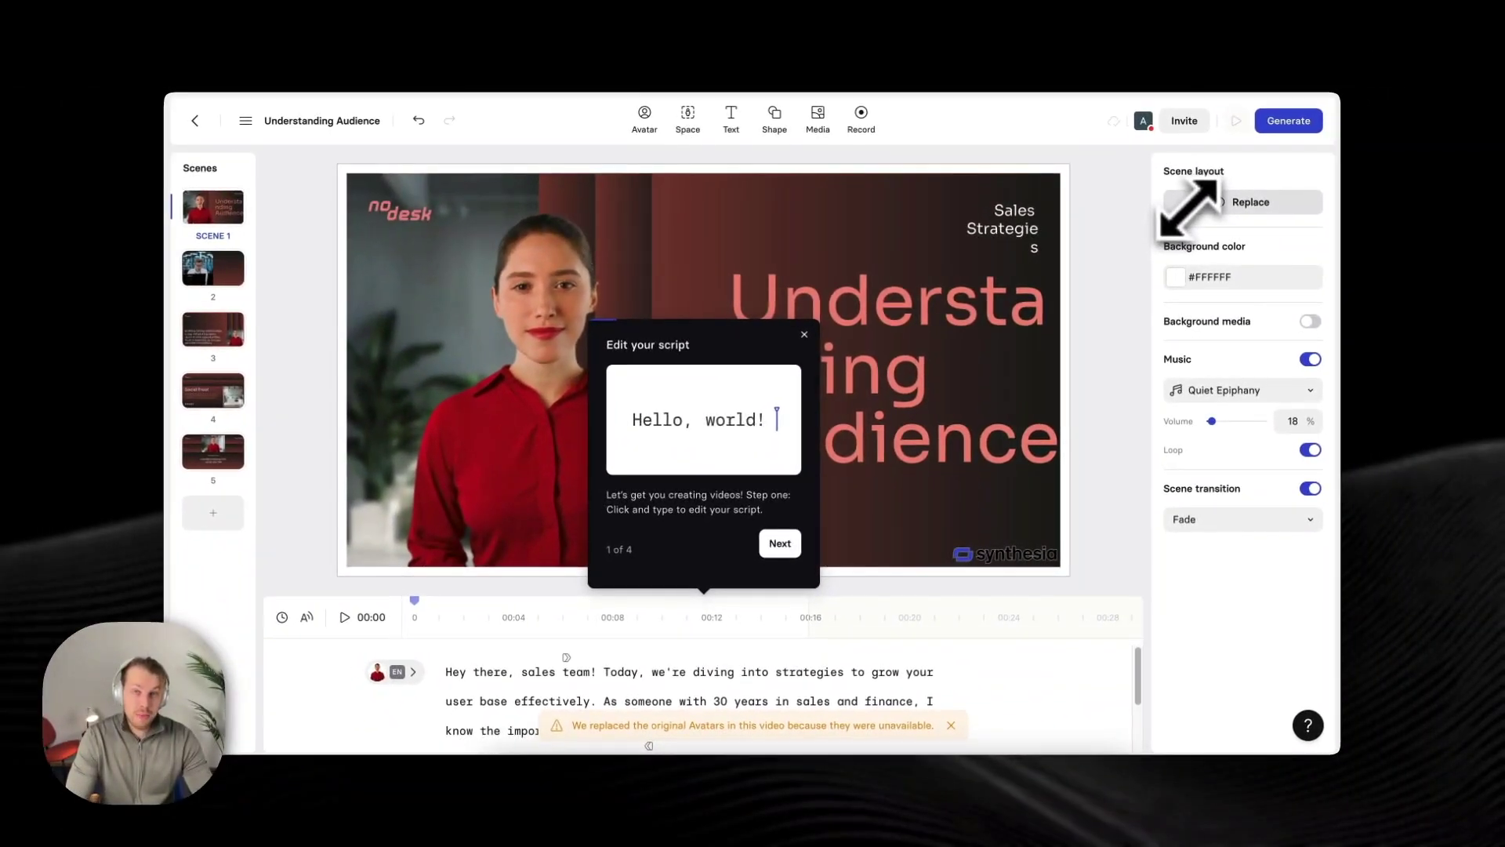
Step: Move past the script tip and close the editor's onboarding tour
left_click(780, 544)
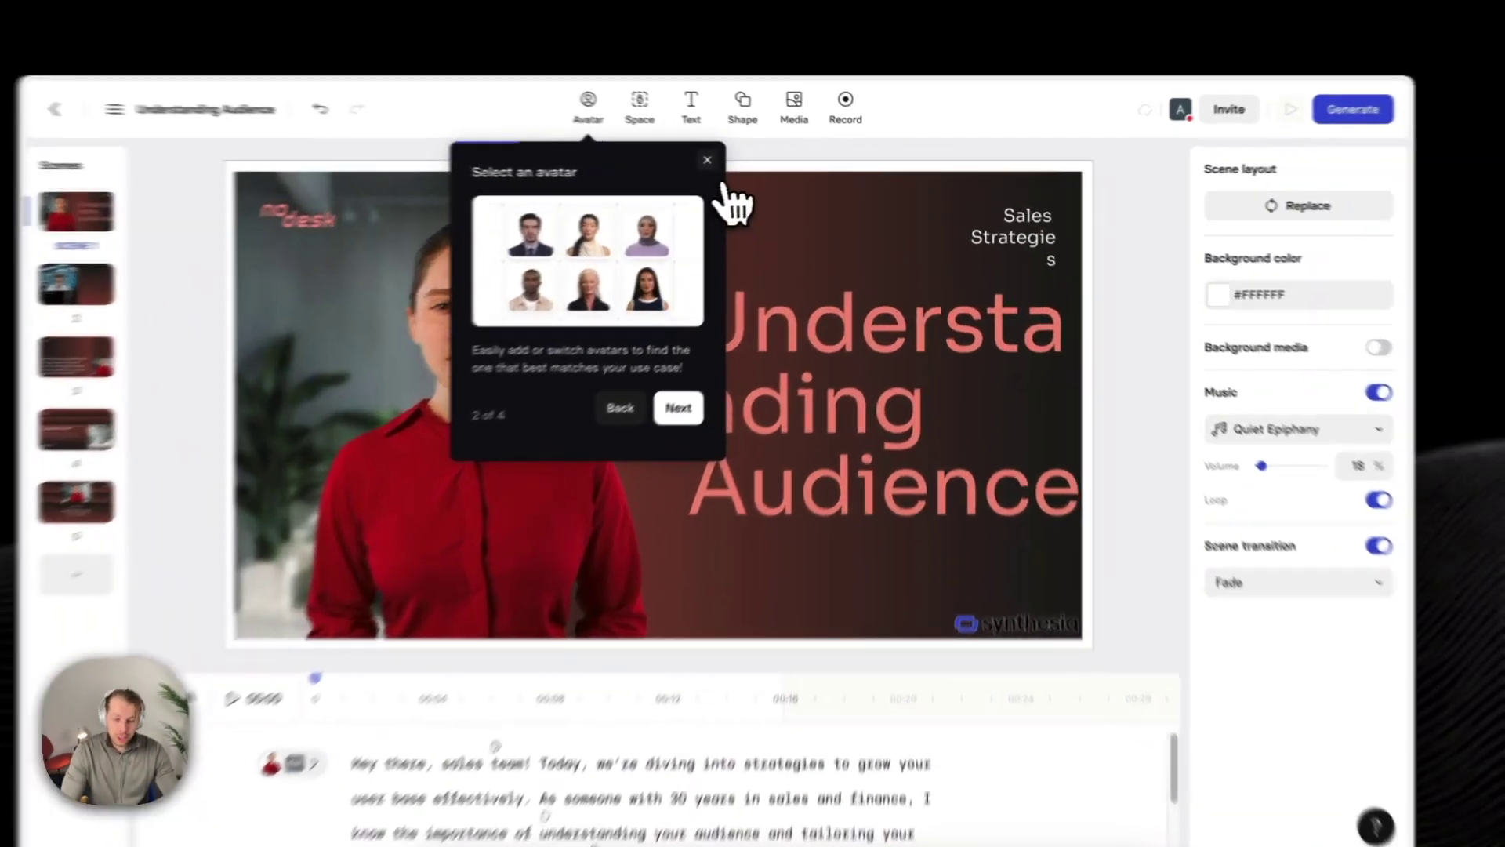
left_click(745, 163)
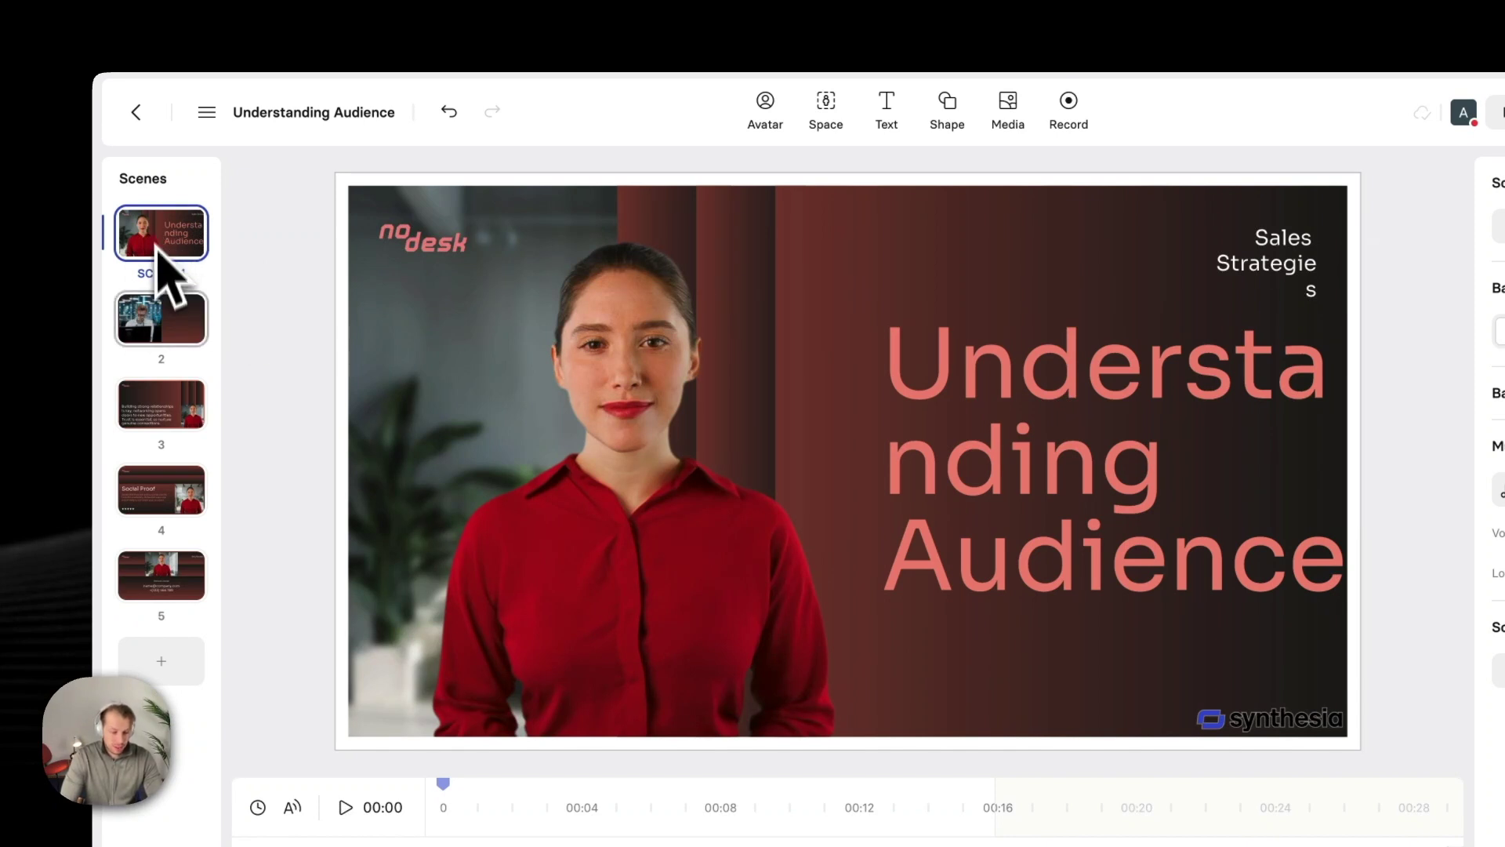
Step: Browse scenes 2 and 3, then shrink Scene 1's avatar into the slide's lower-left corner
left_click(159, 329)
left_click(146, 425)
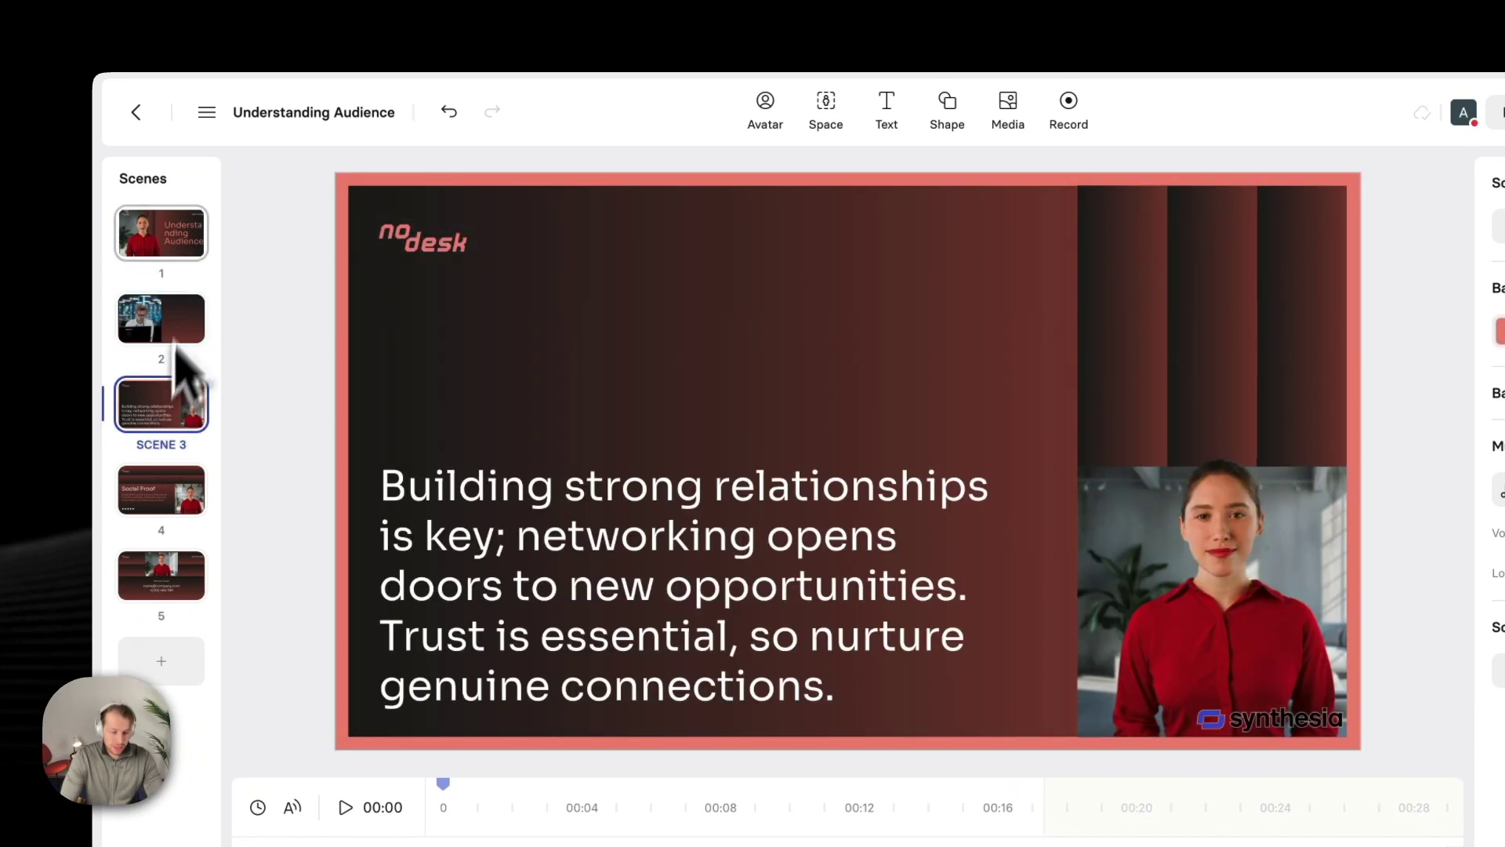
left_click(177, 245)
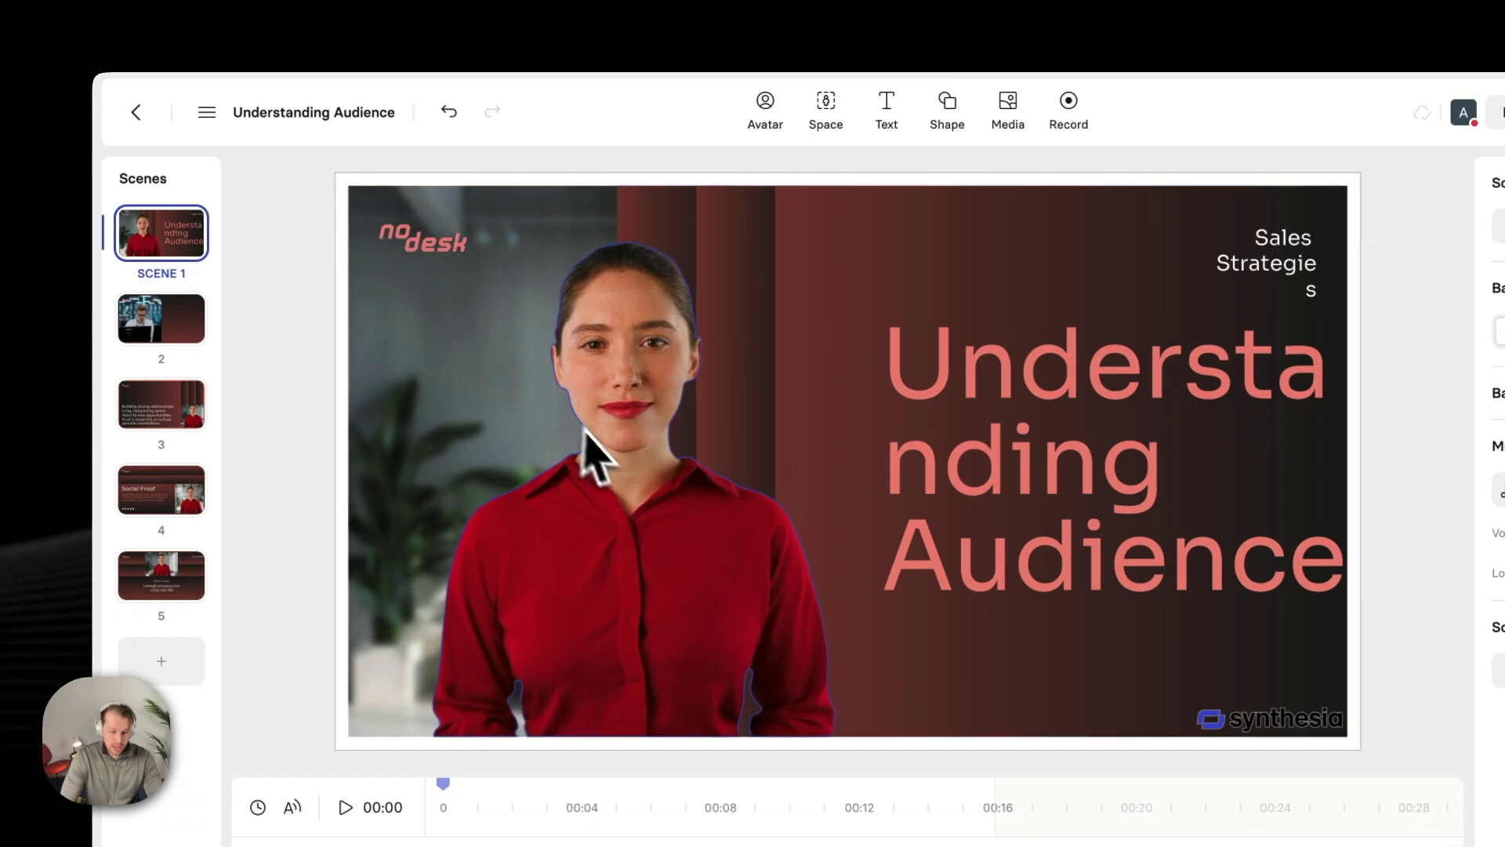
left_click(612, 449)
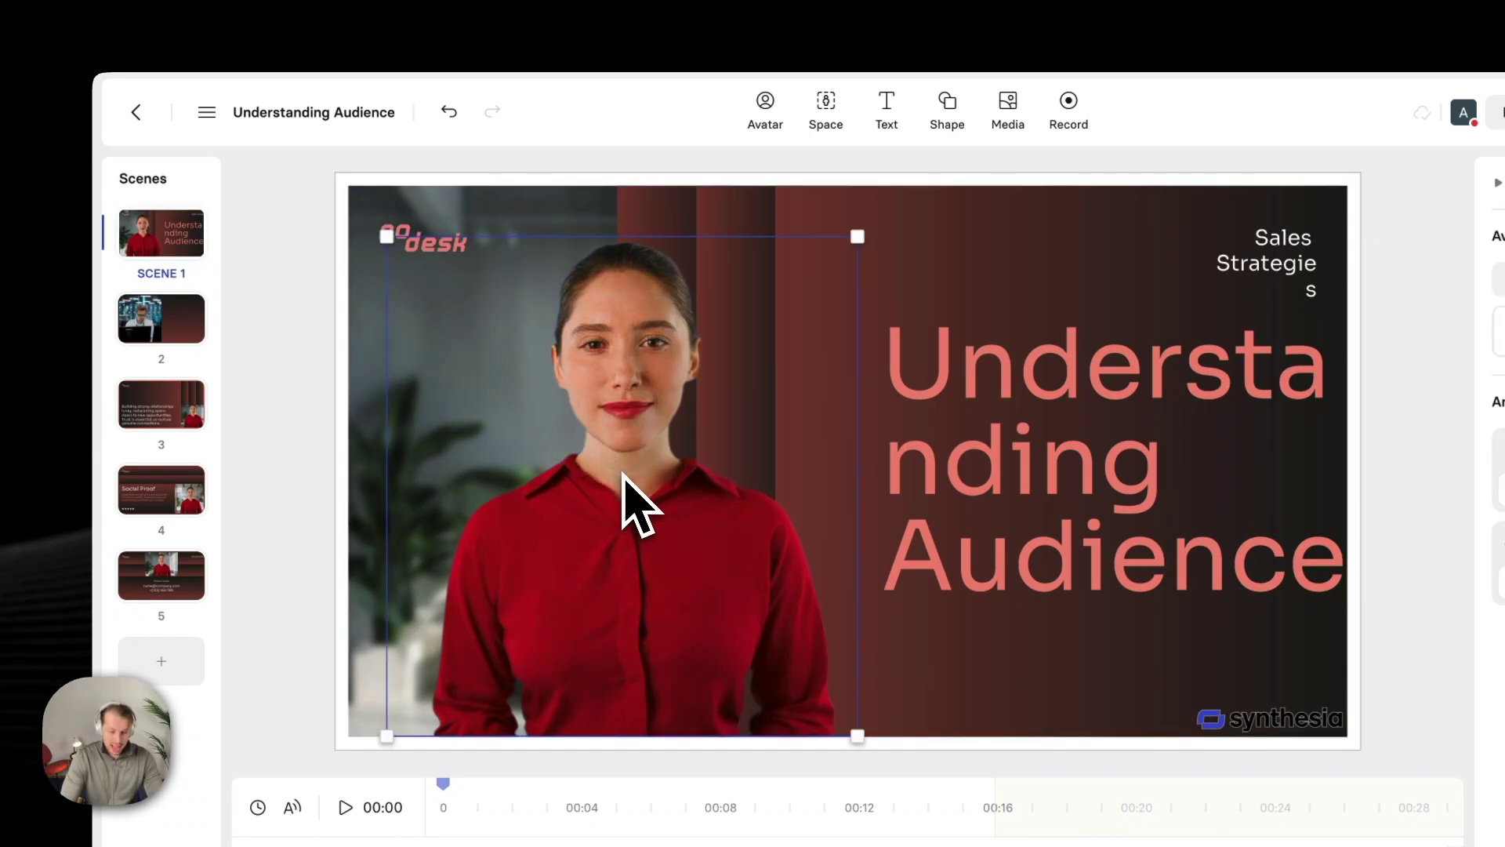
left_click_drag(609, 454, 543, 431)
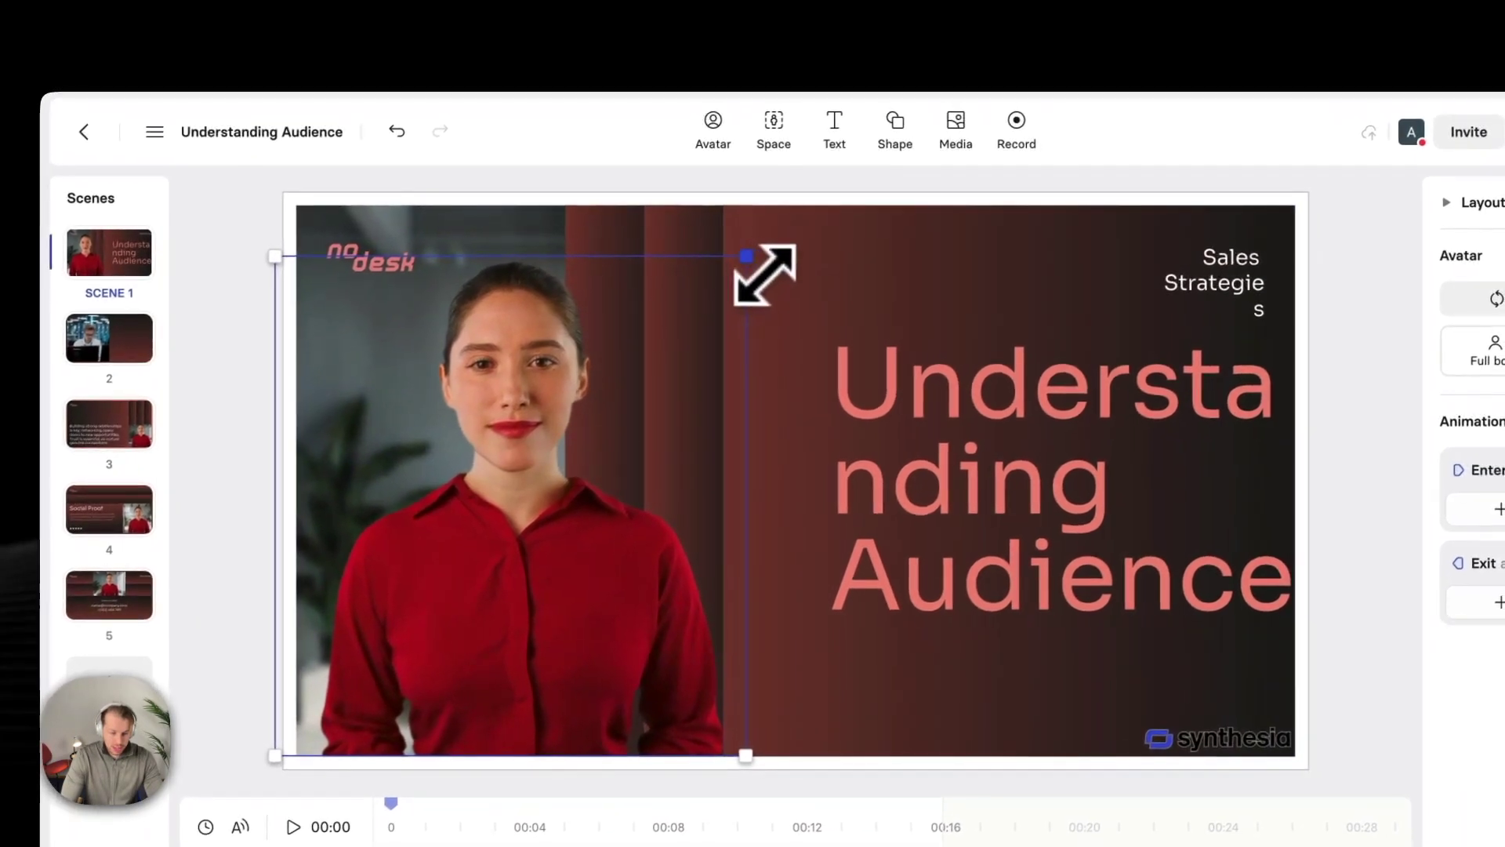
left_click_drag(799, 236, 590, 421)
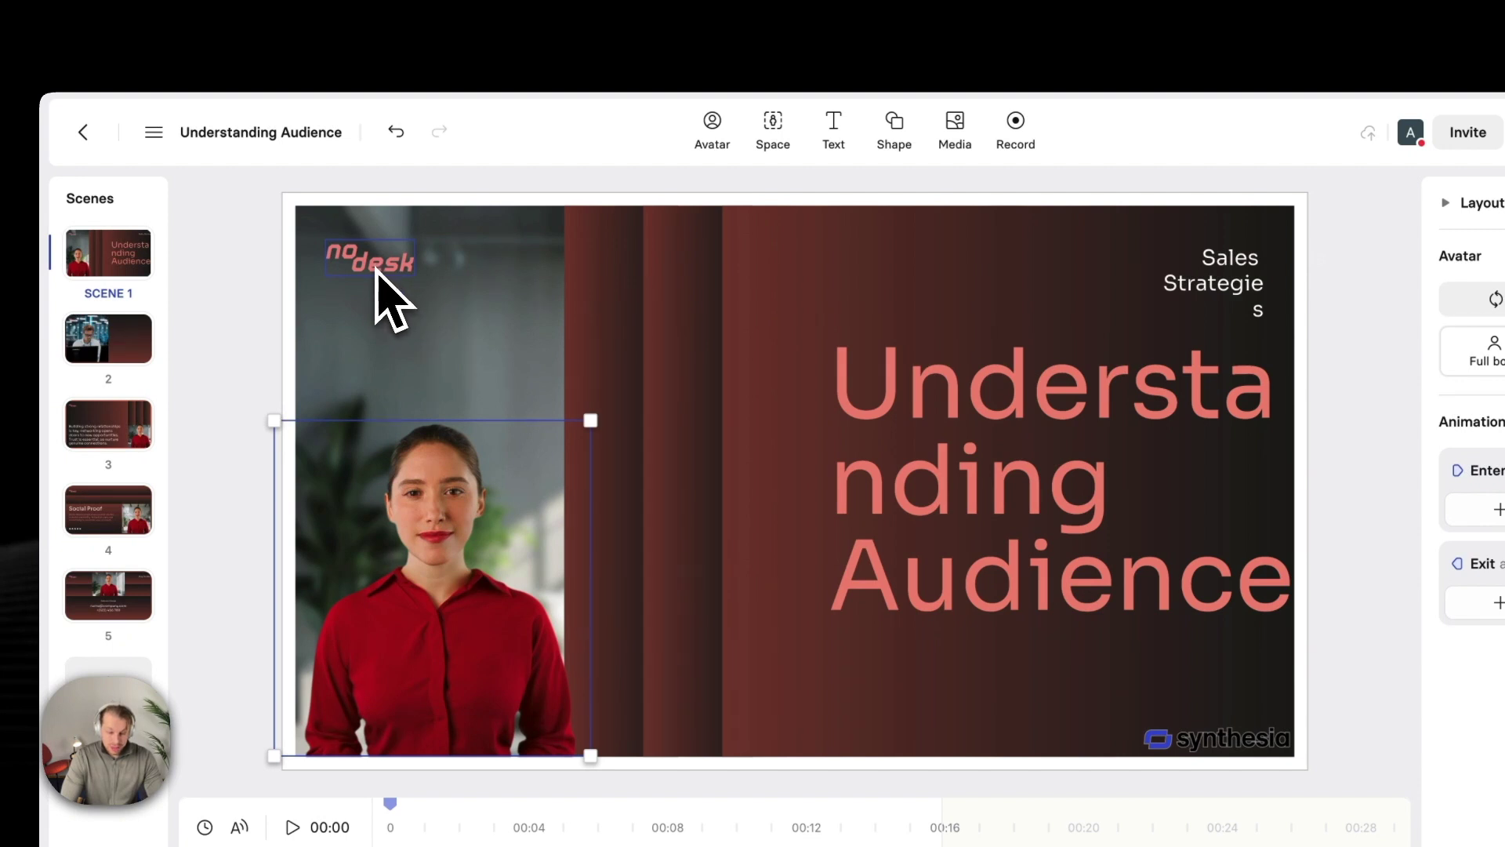
Step: Enlarge the nodesk logo slightly from its bottom-right corner
left_click(381, 268)
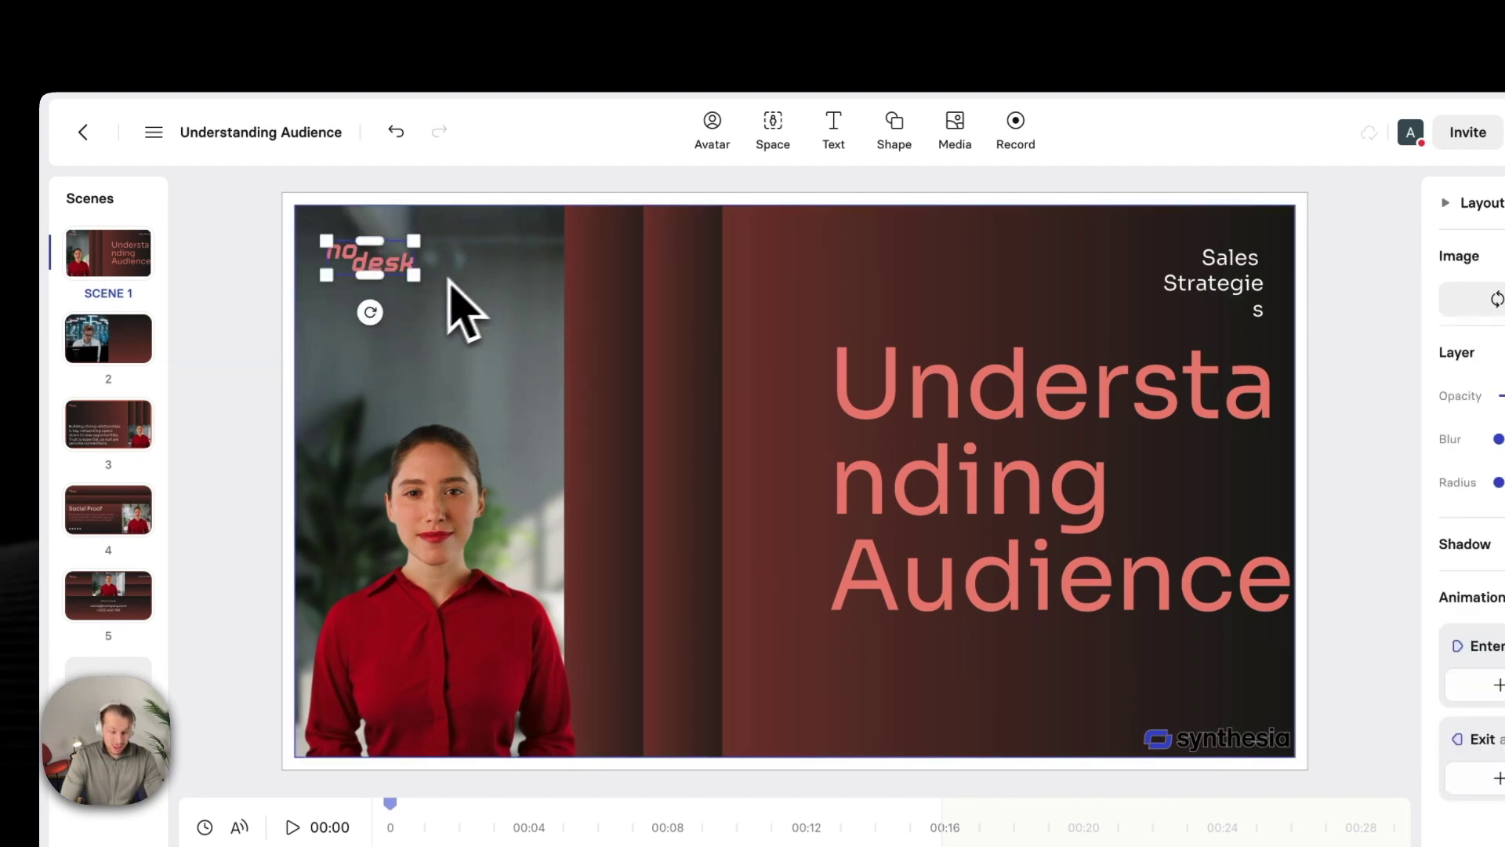
left_click_drag(413, 275, 490, 304)
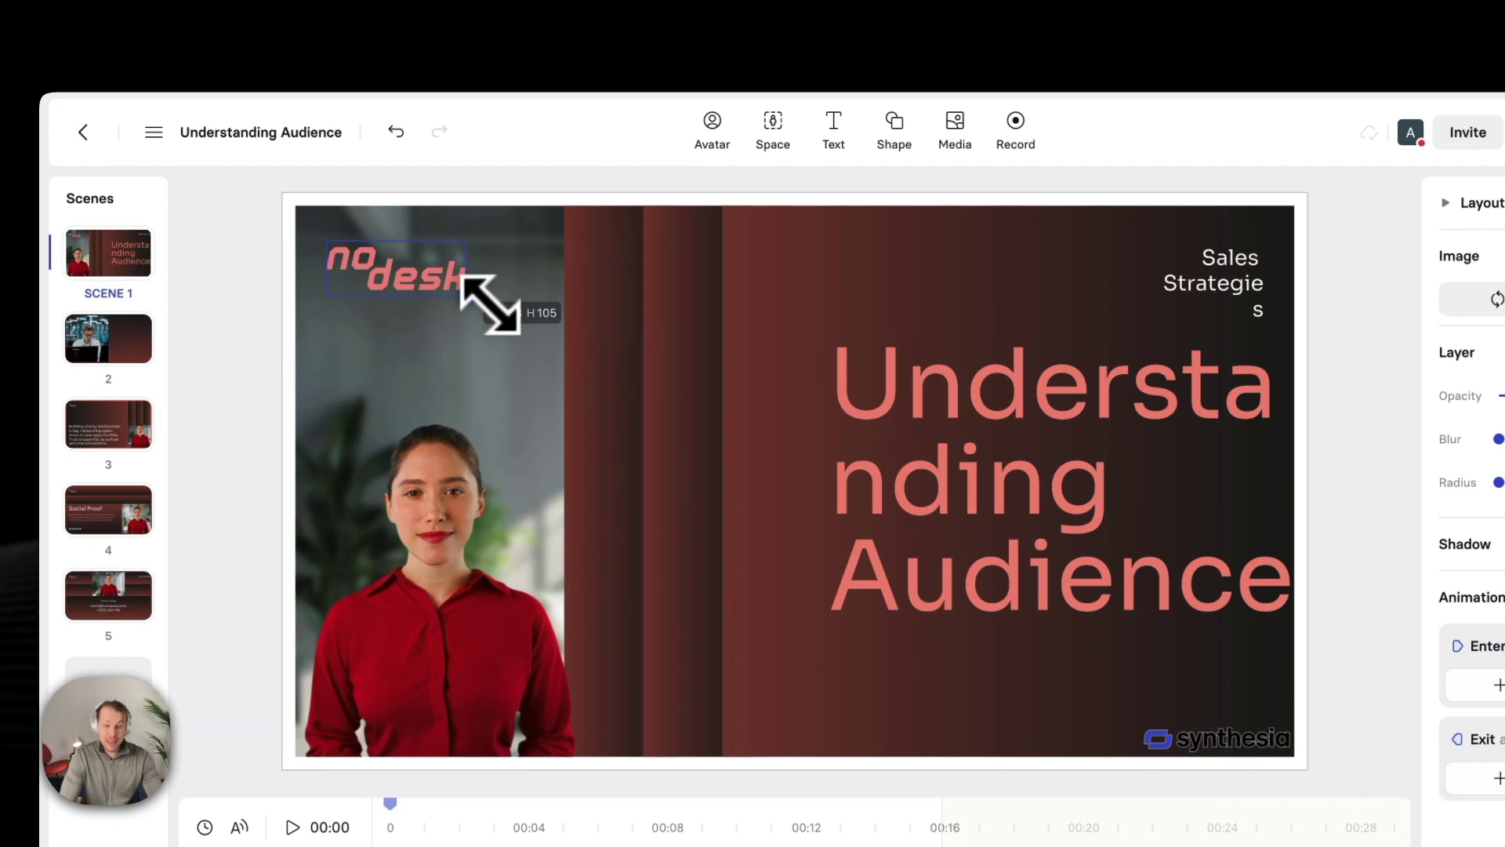
left_click_drag(490, 305, 447, 289)
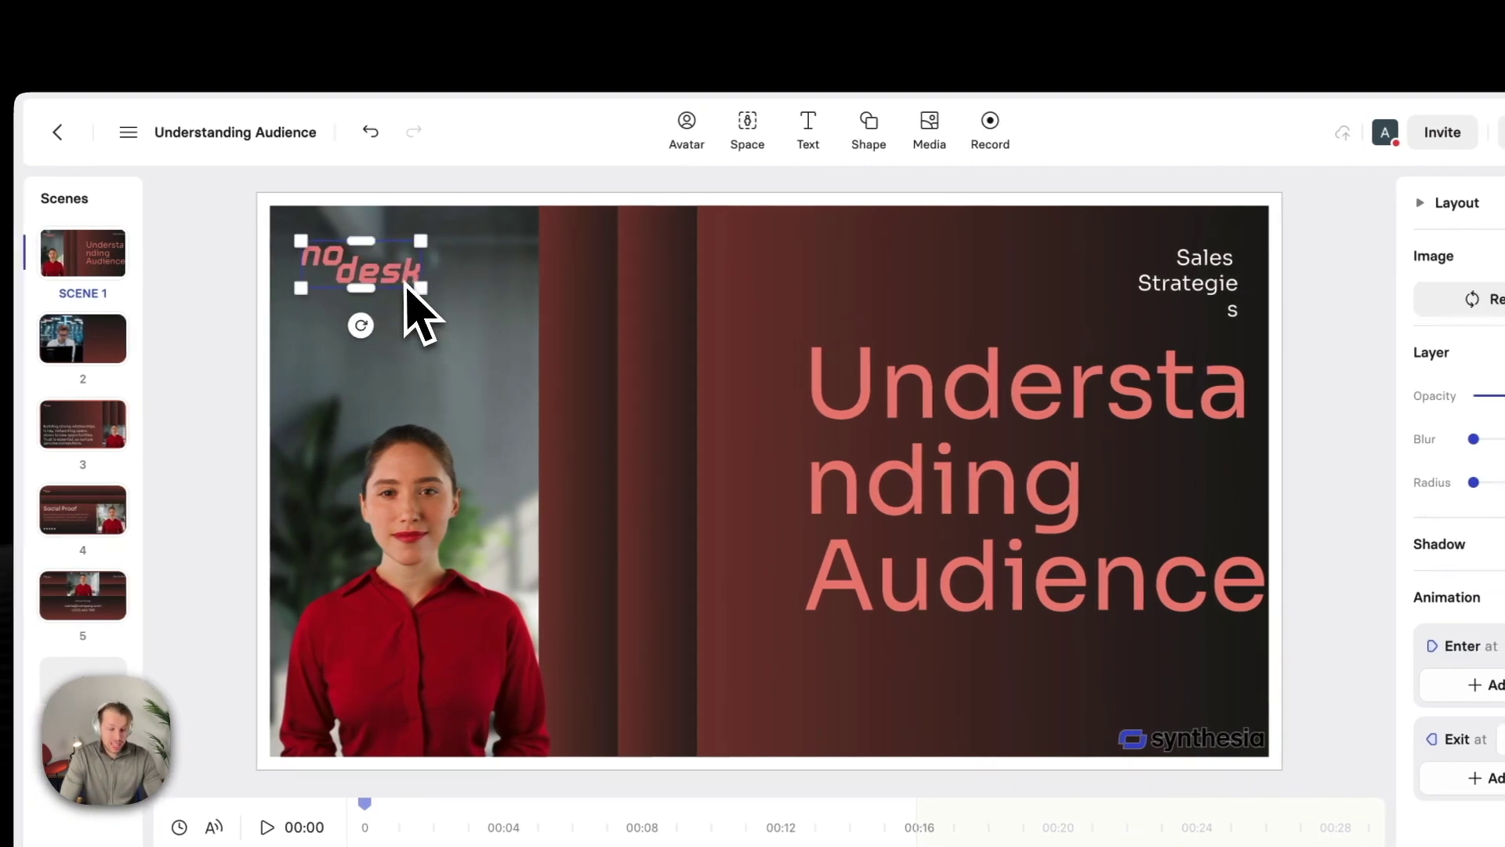
Step: Check the red stripe, title panel and logo on the slide, then select a dark vertical stripe
left_click(541, 304)
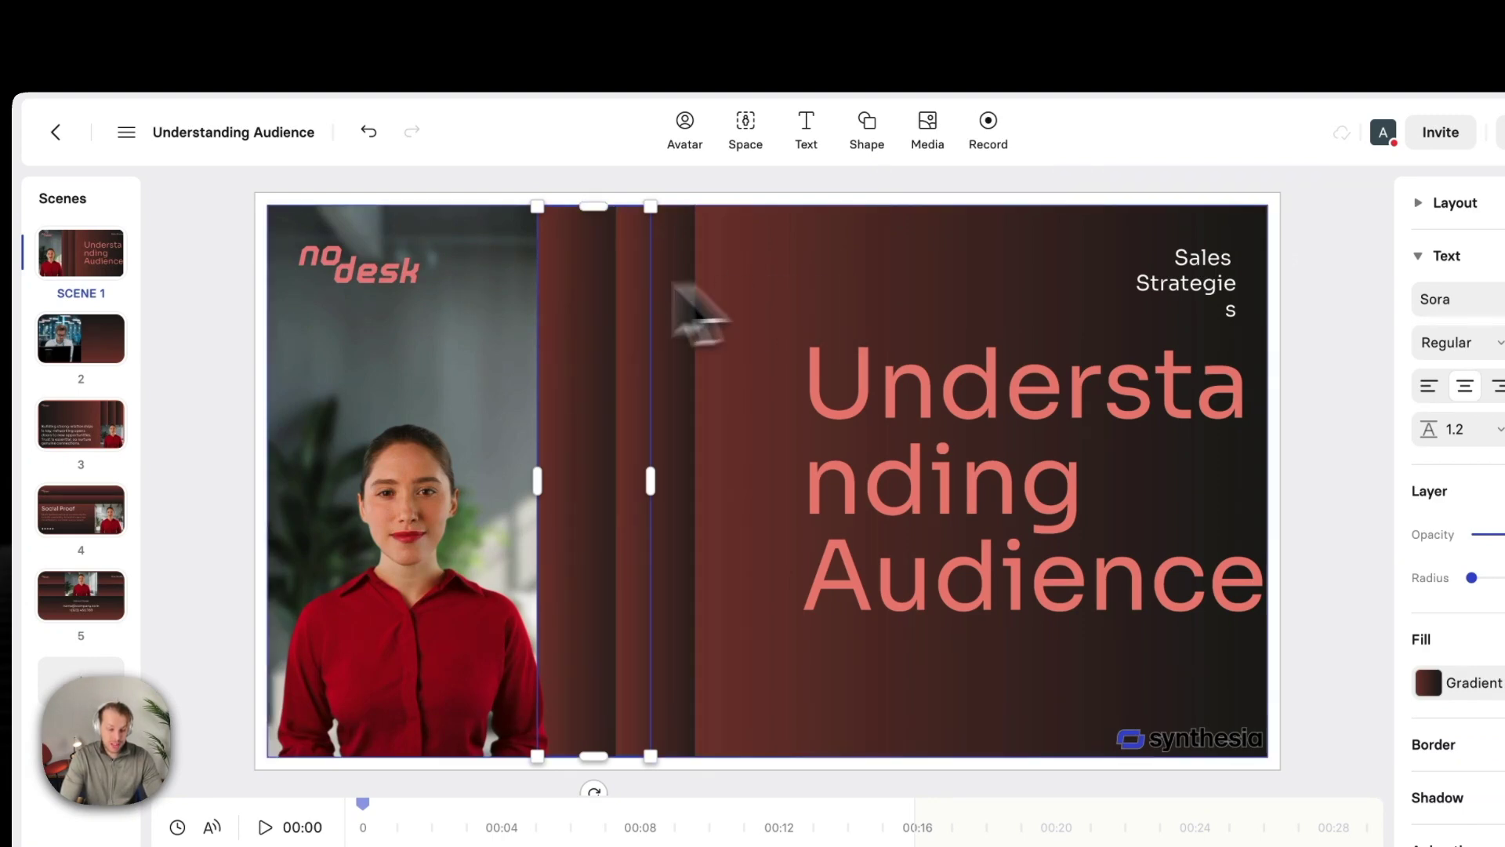
left_click(419, 273)
left_click(849, 364)
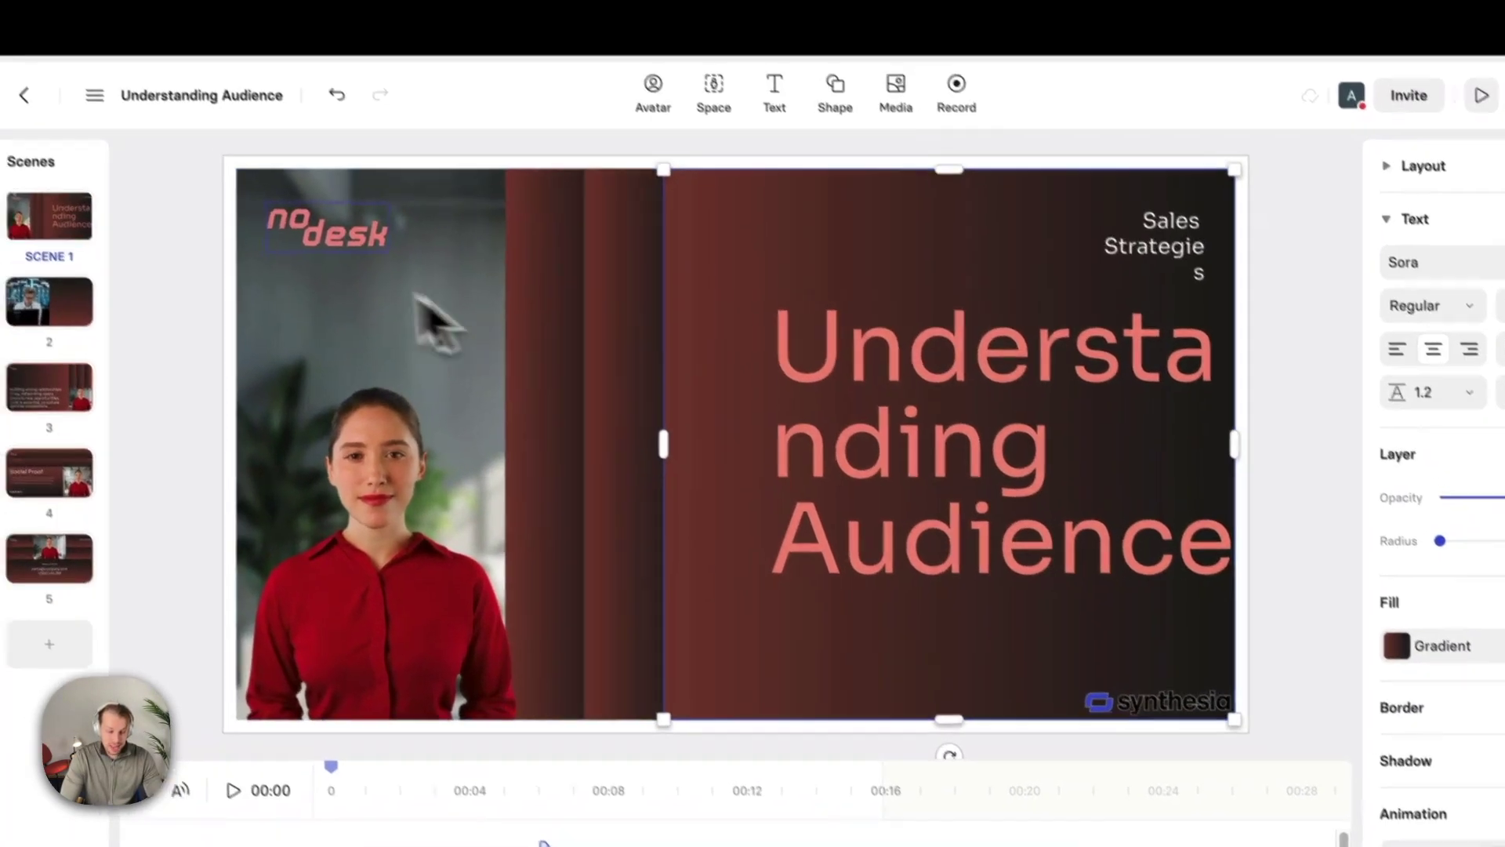
left_click(284, 232)
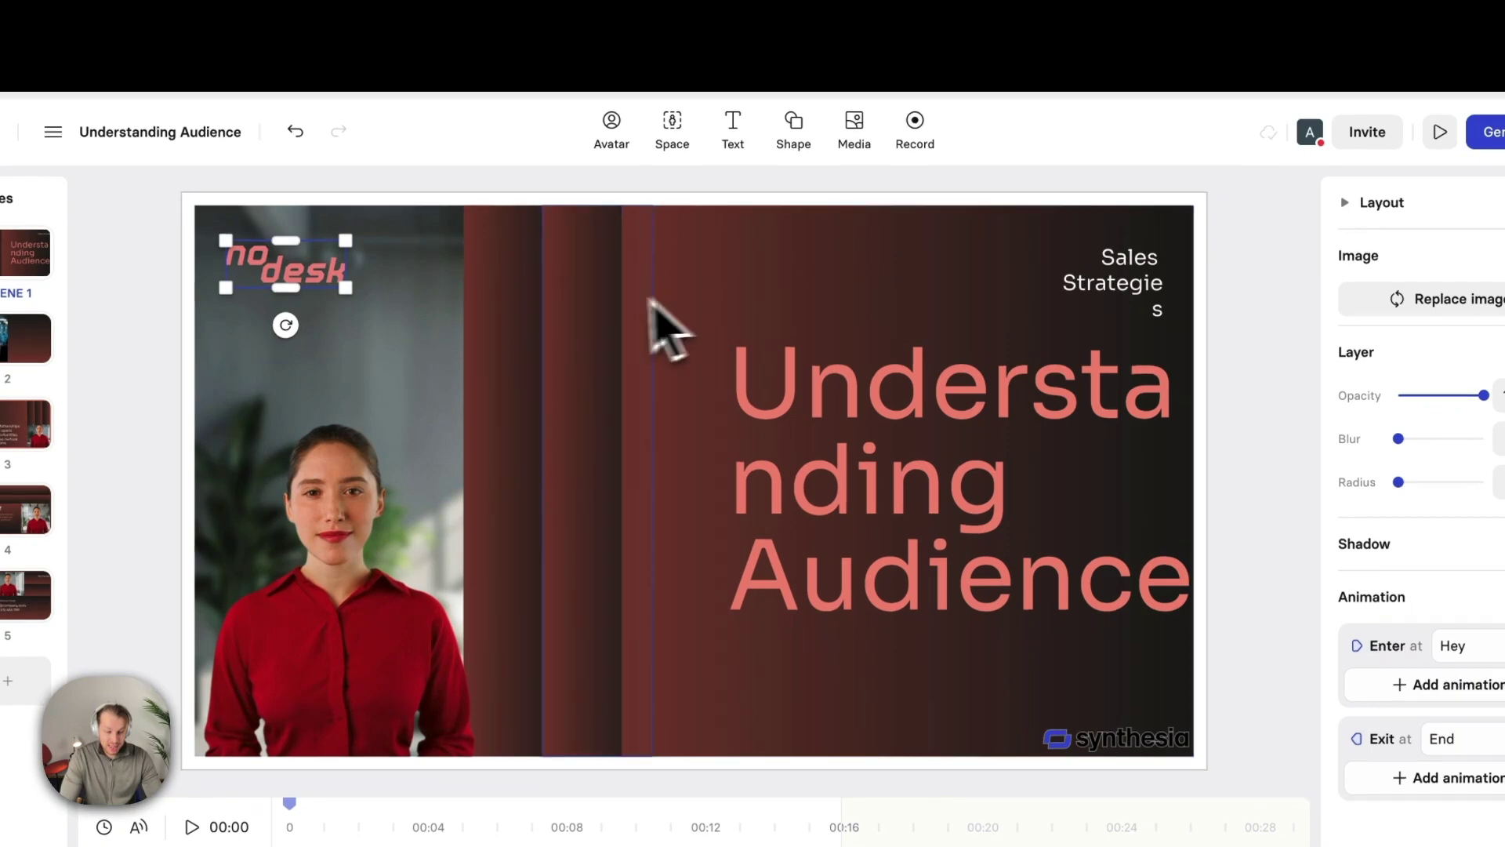
left_click(596, 339)
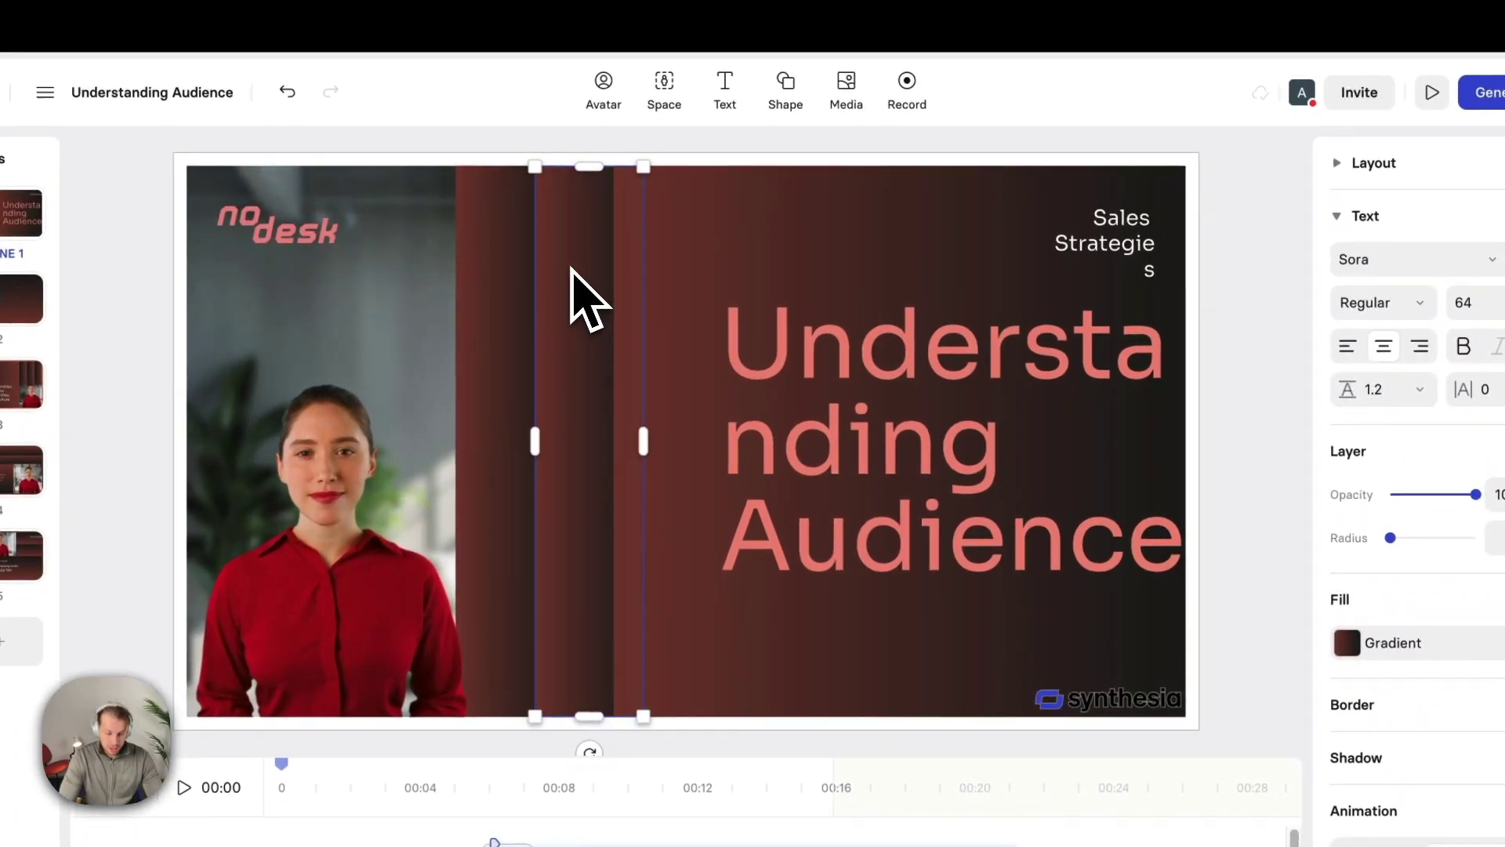
Step: Delete both dark vertical stripes from Scene 1
key("BackSpace")
left_click(550, 275)
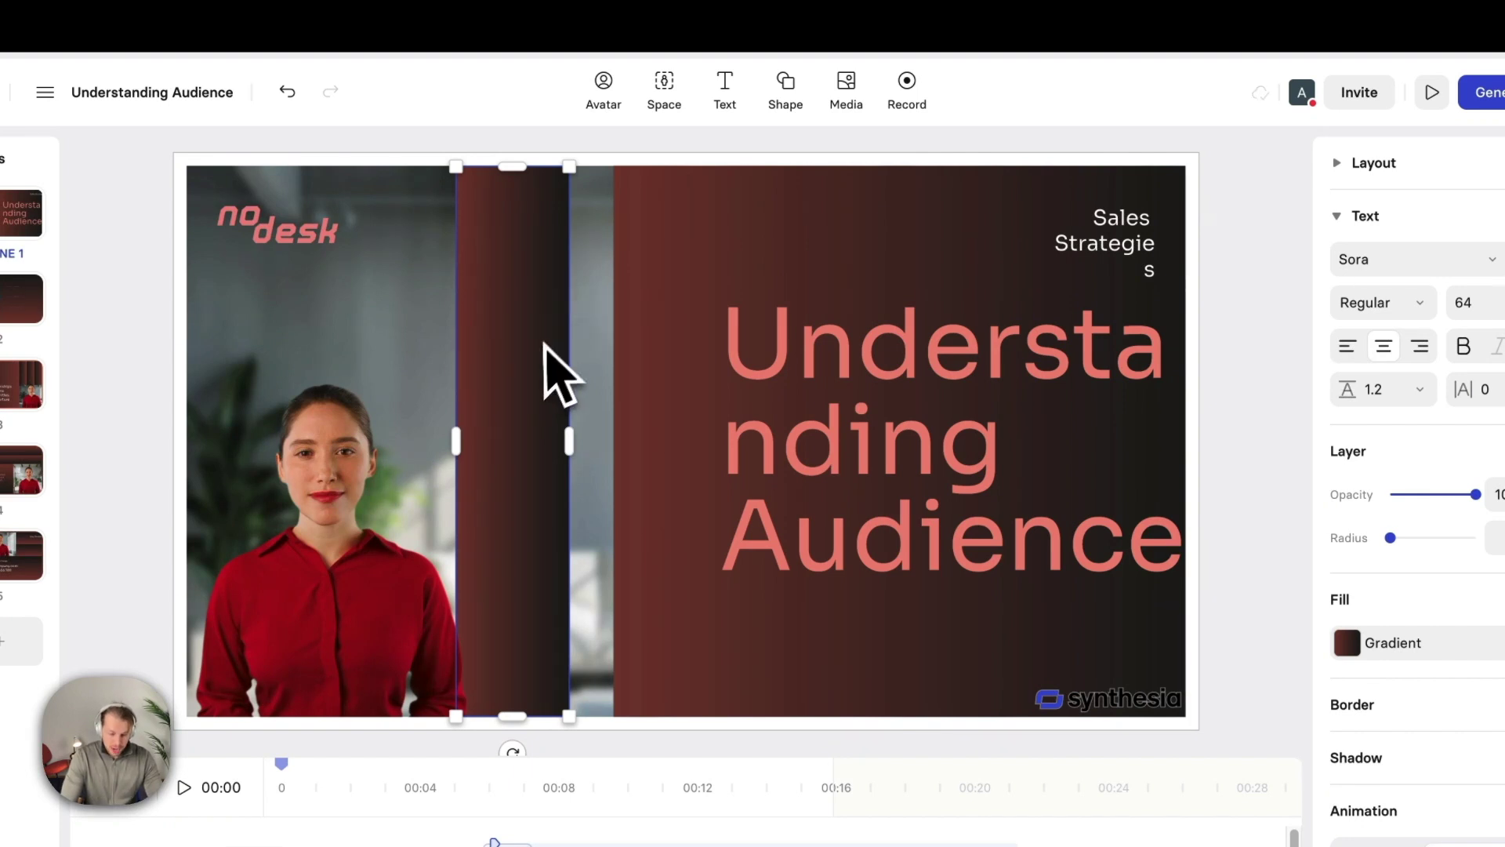
key("BackSpace")
Step: Widen the red title panel leftward so it reaches toward the avatar
left_click(622, 426)
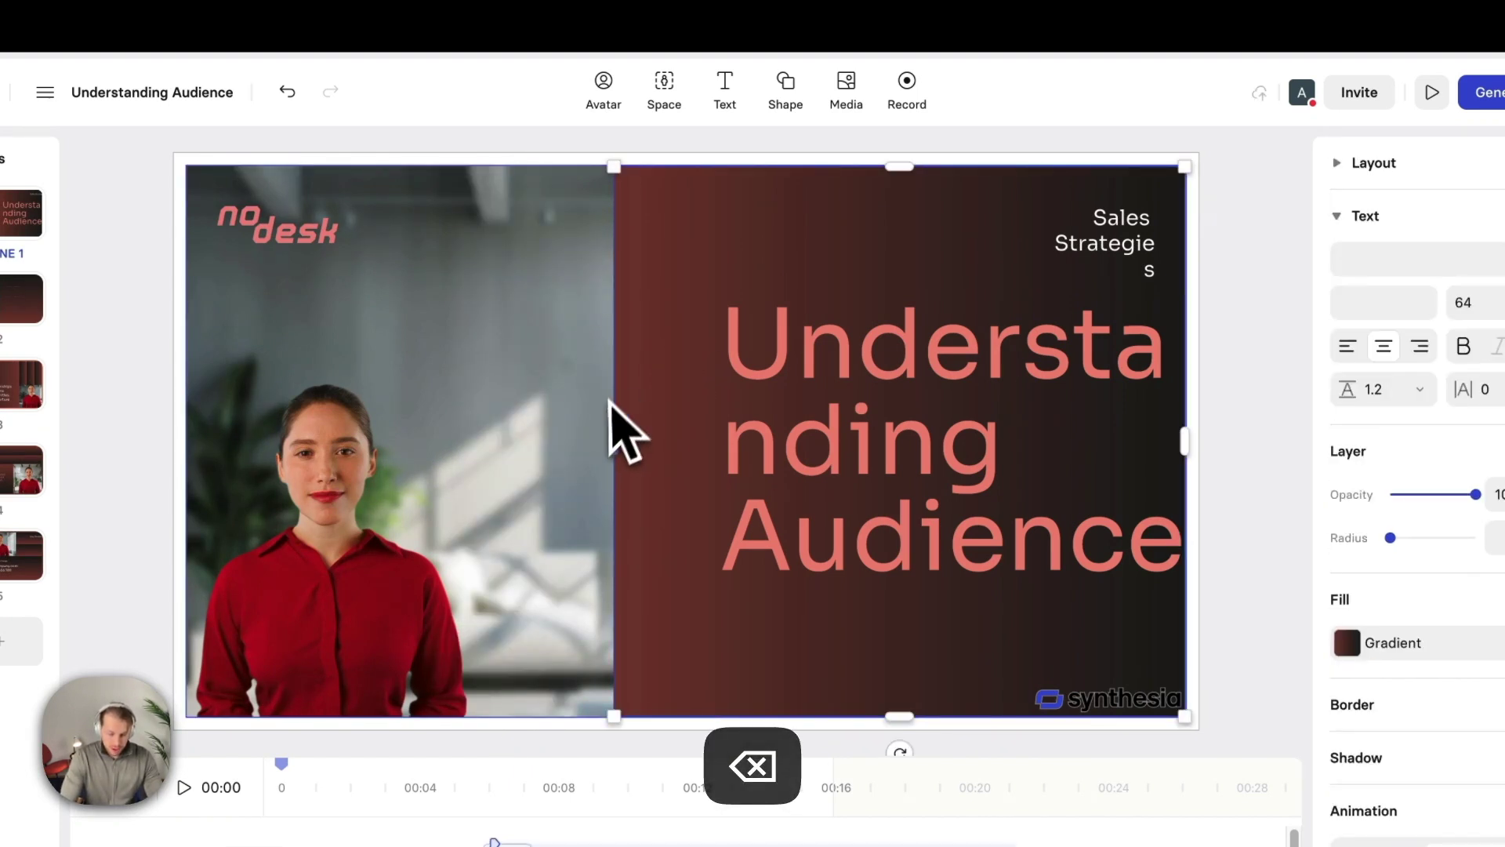
left_click_drag(620, 464, 548, 460)
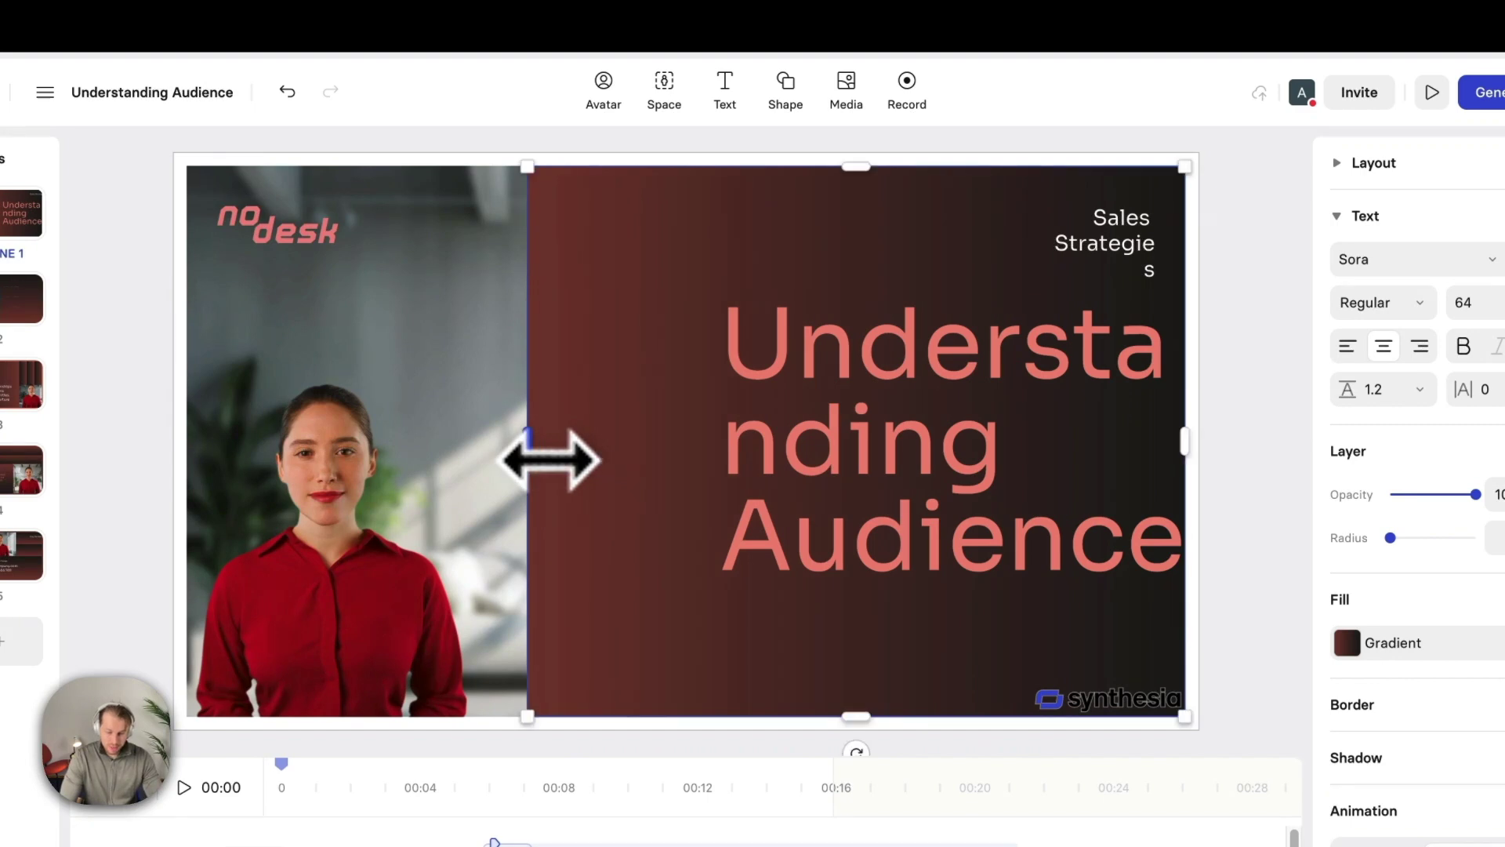
left_click(1087, 598)
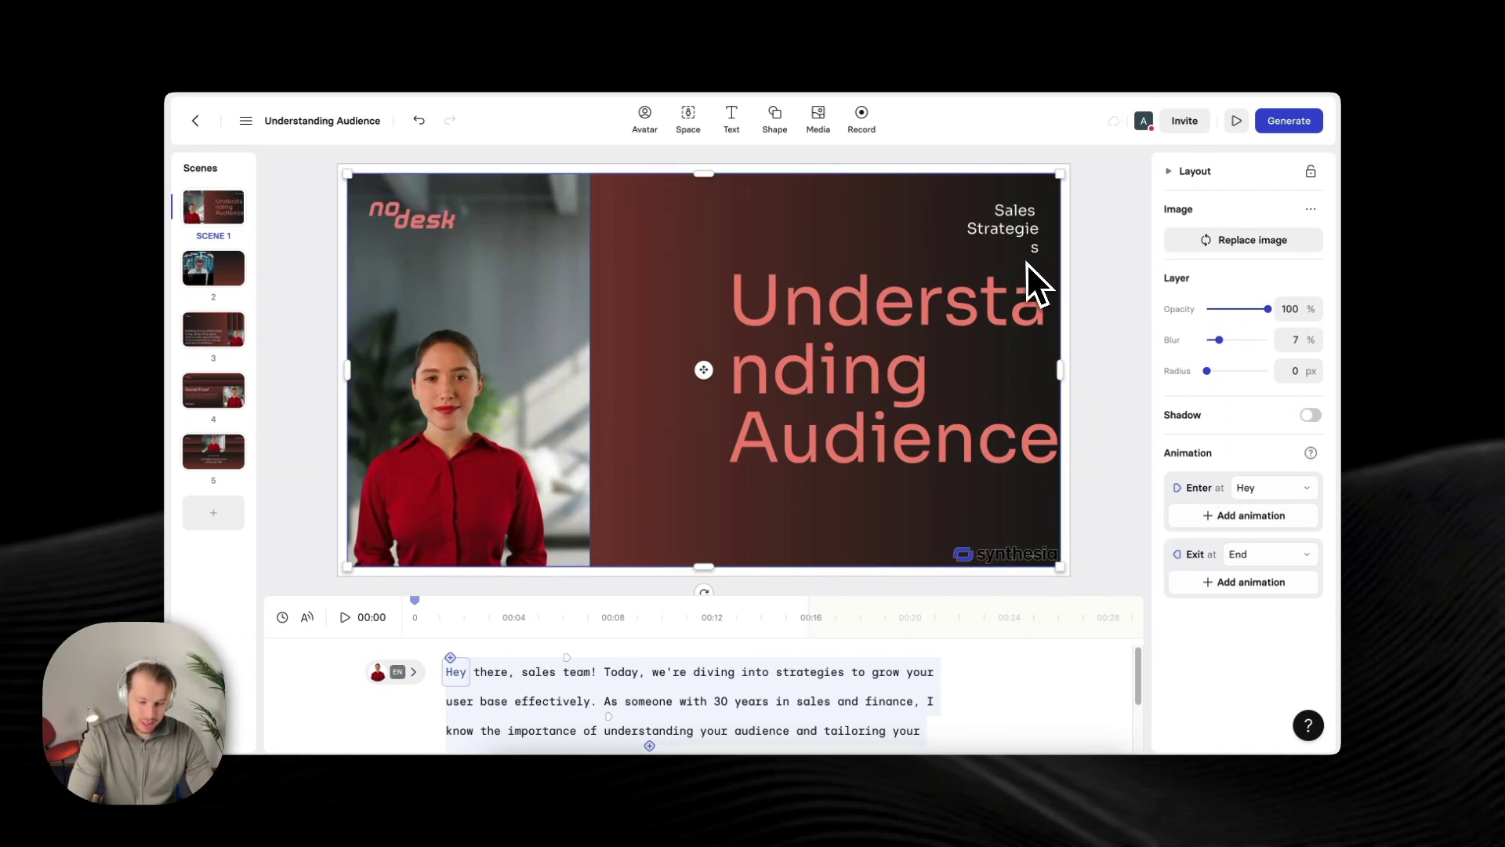
left_click(816, 384)
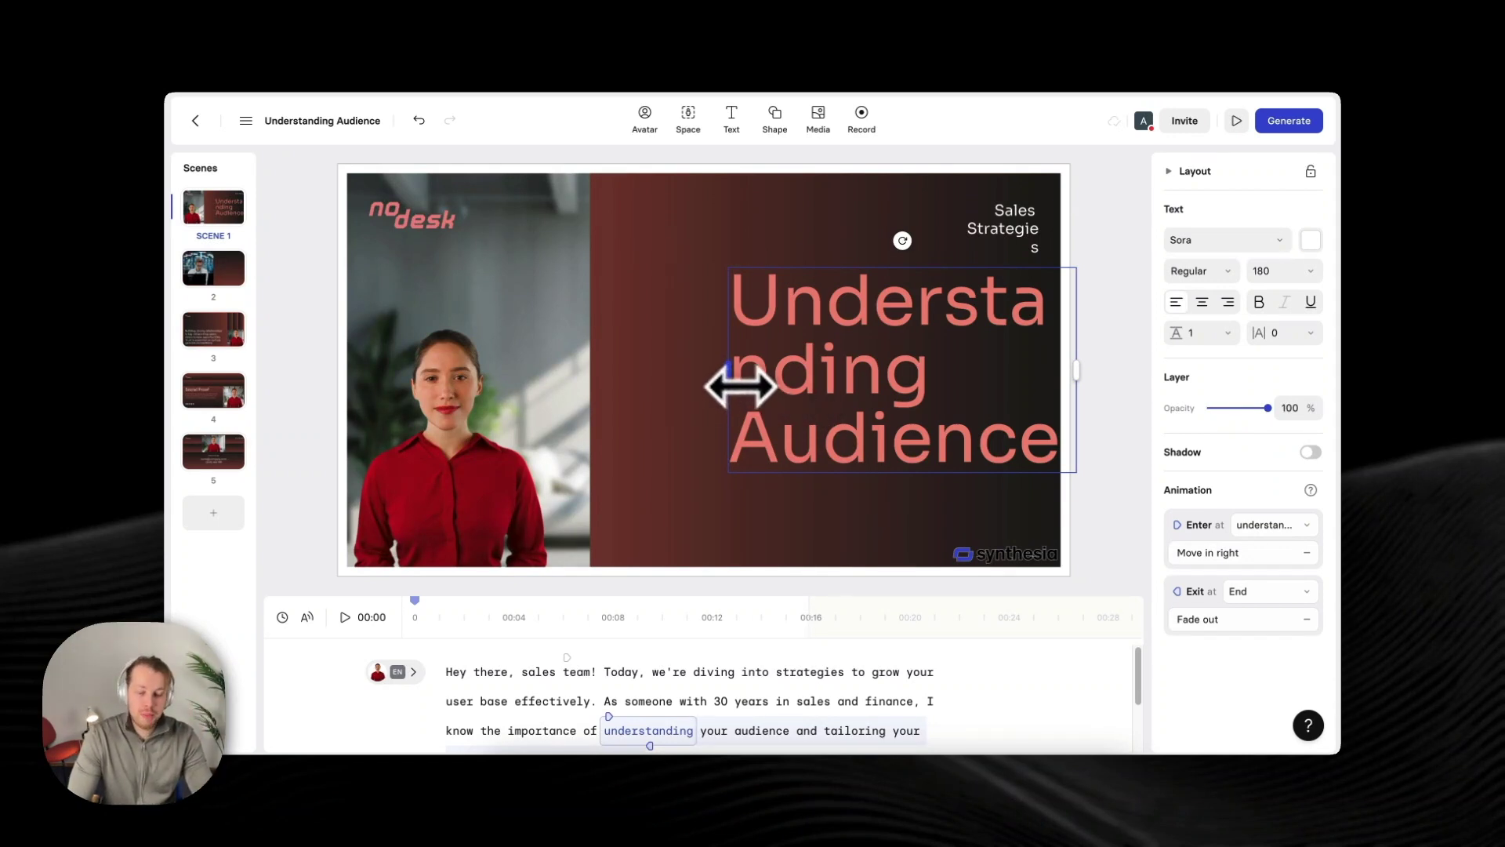
Step: Widen the 'Understanding Audience' title box and set its font size to 120
left_click_drag(741, 386, 541, 381)
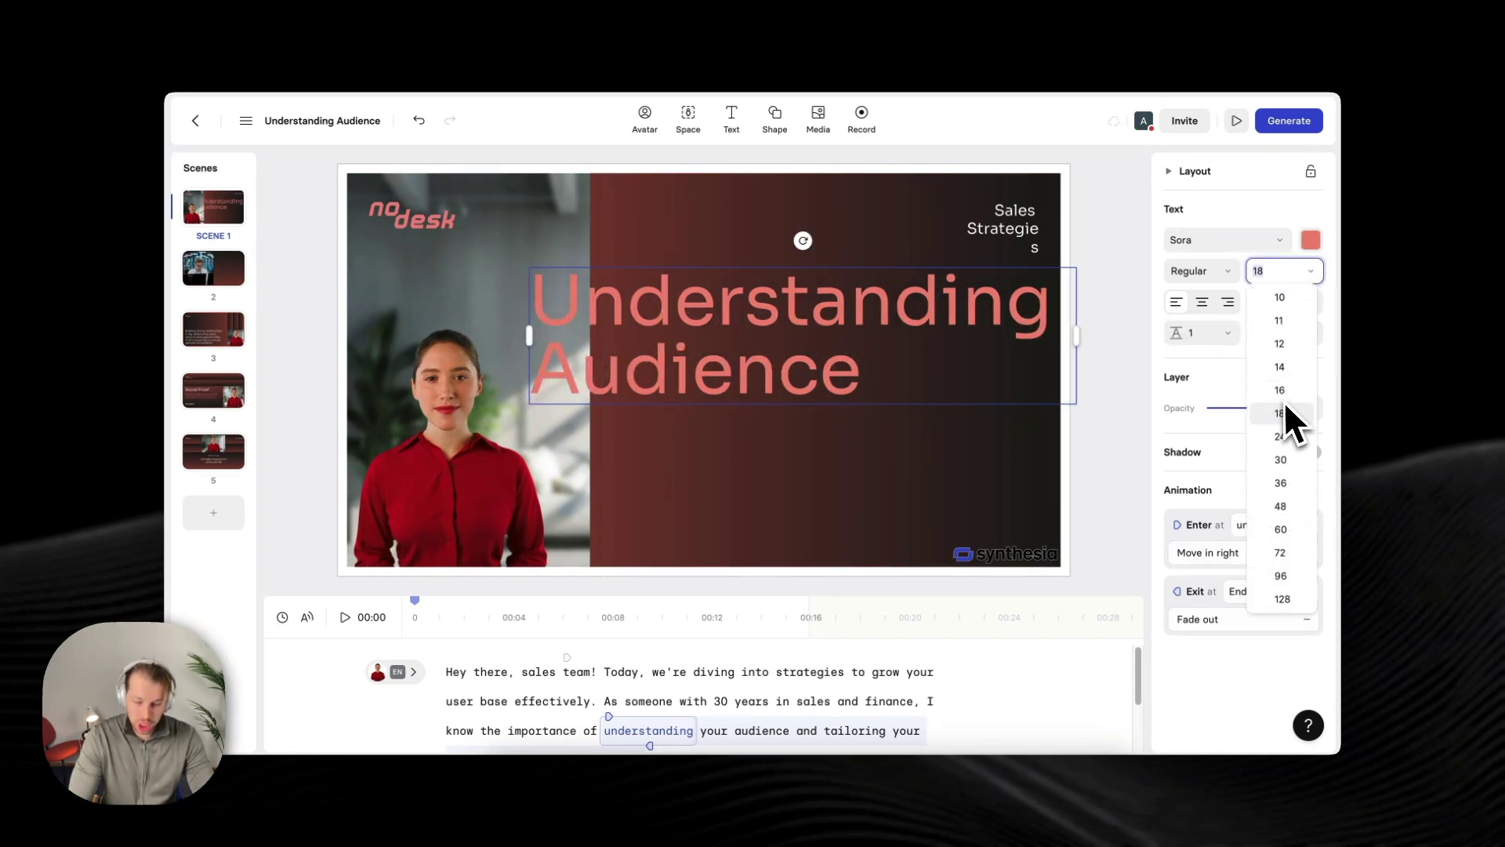
left_click(1281, 529)
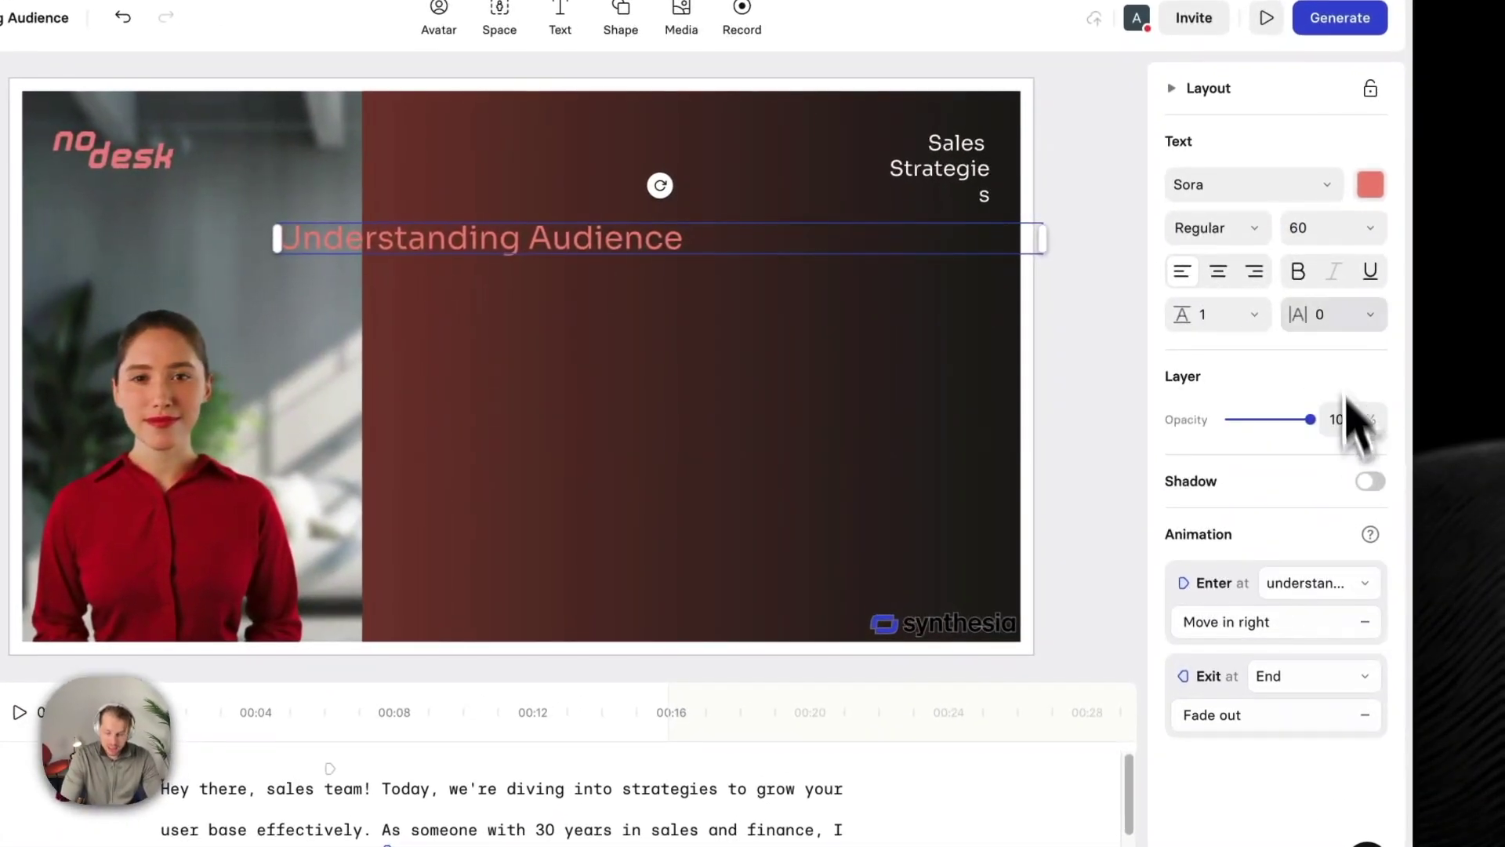
left_click(1365, 233)
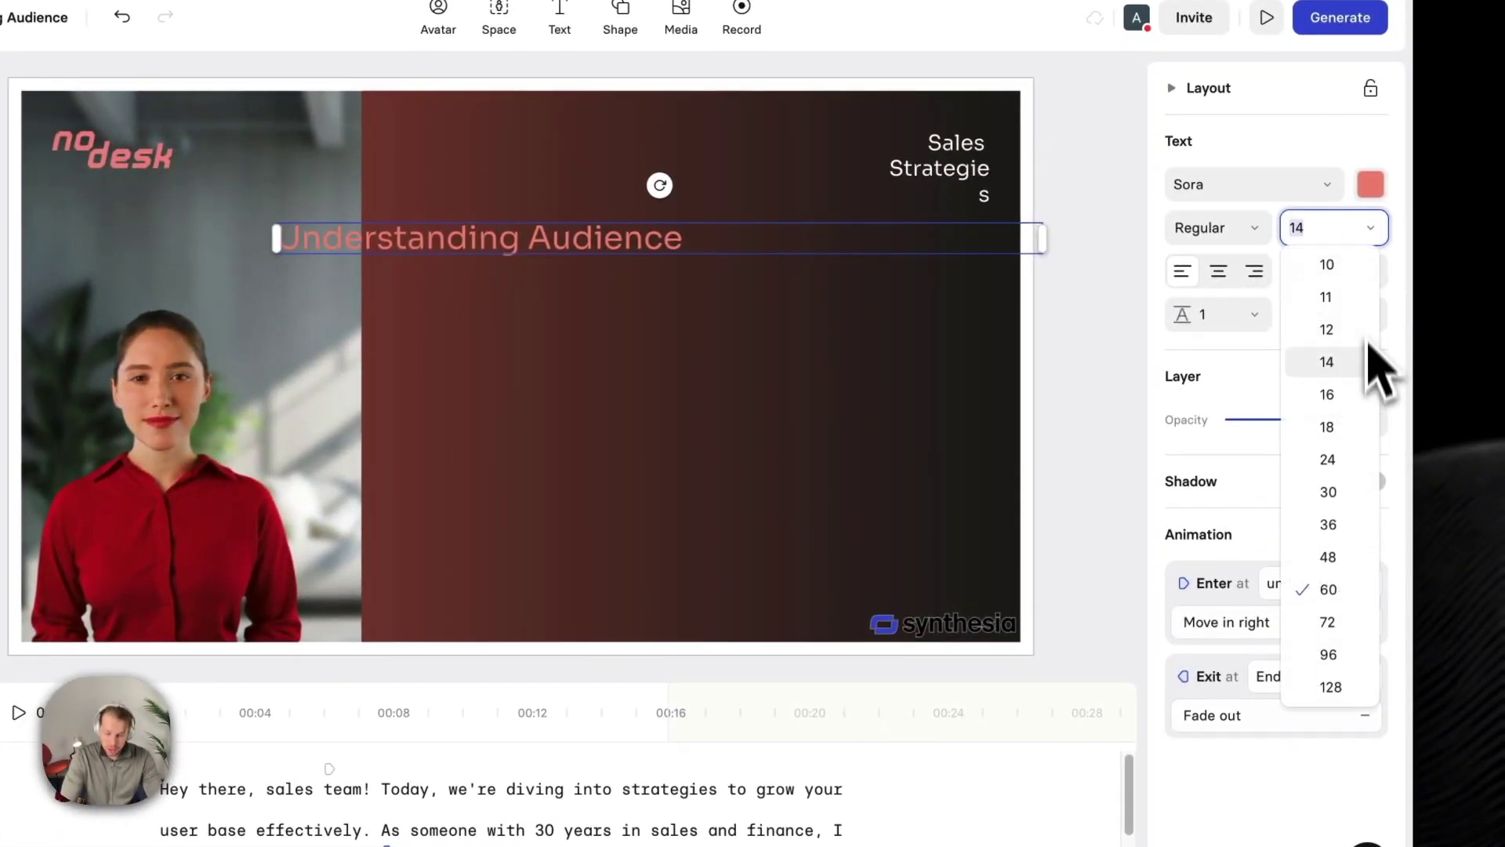
left_click(1330, 239)
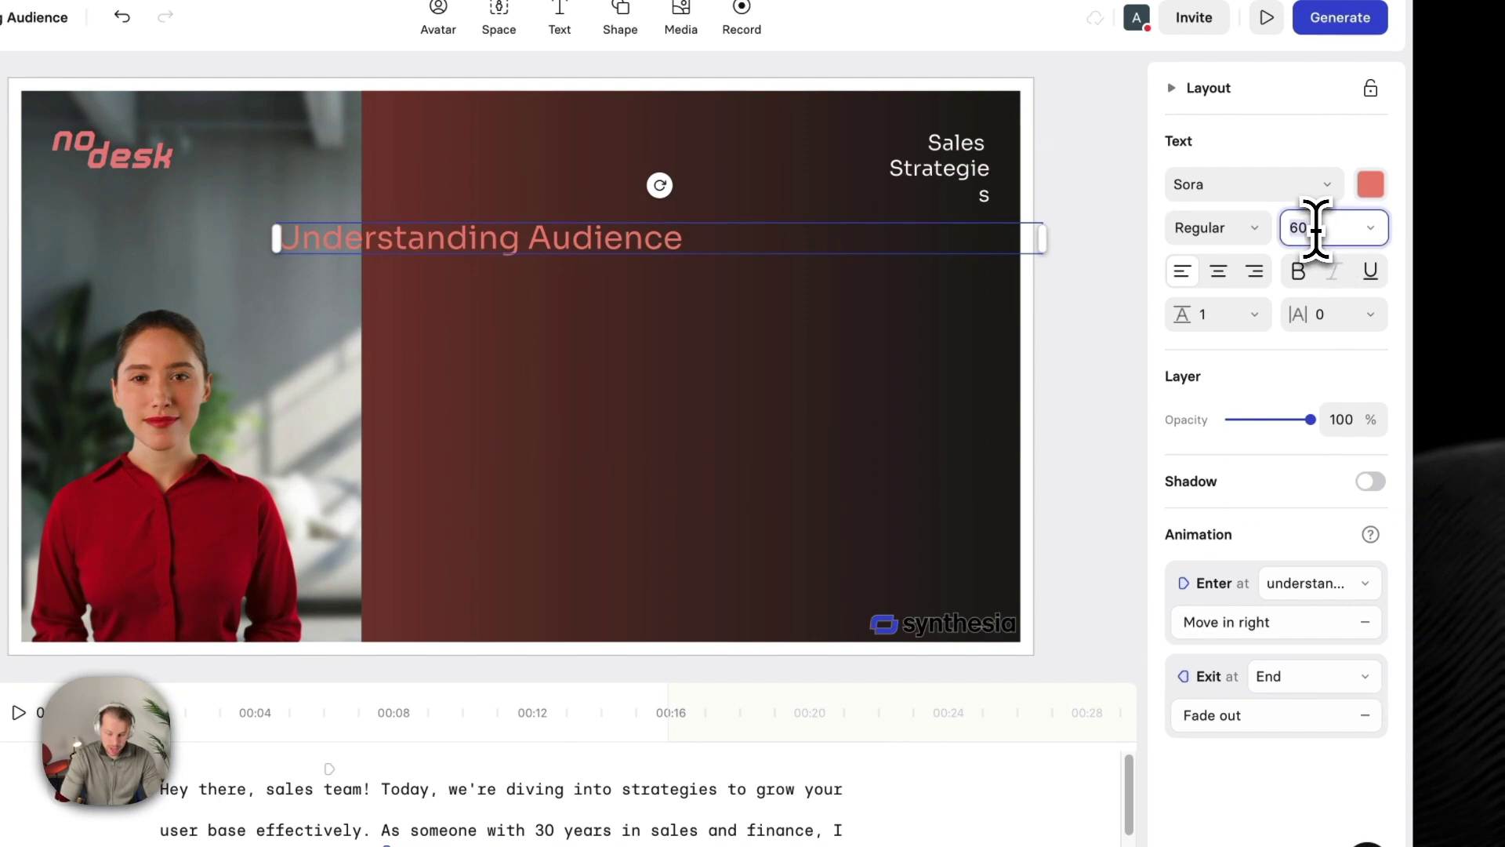
double_click(1315, 228)
type("120")
Step: Resize the title box from its left edge so the title wraps onto two lines
left_click_drag(289, 301, 504, 310)
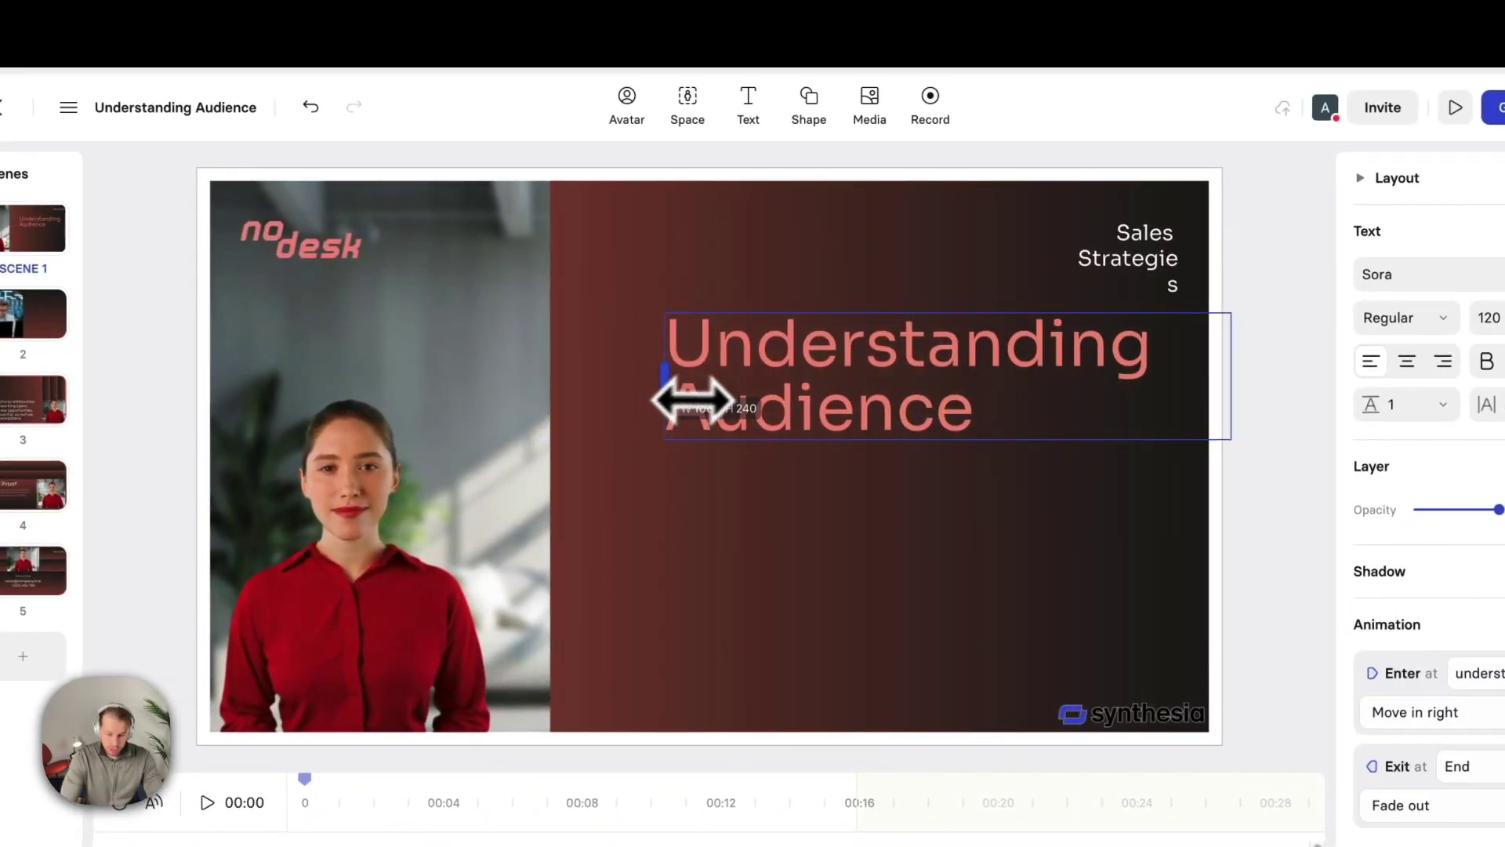
mouse_move(694, 400)
left_mouse_down()
mouse_move(715, 397)
mouse_move(696, 397)
left_mouse_up()
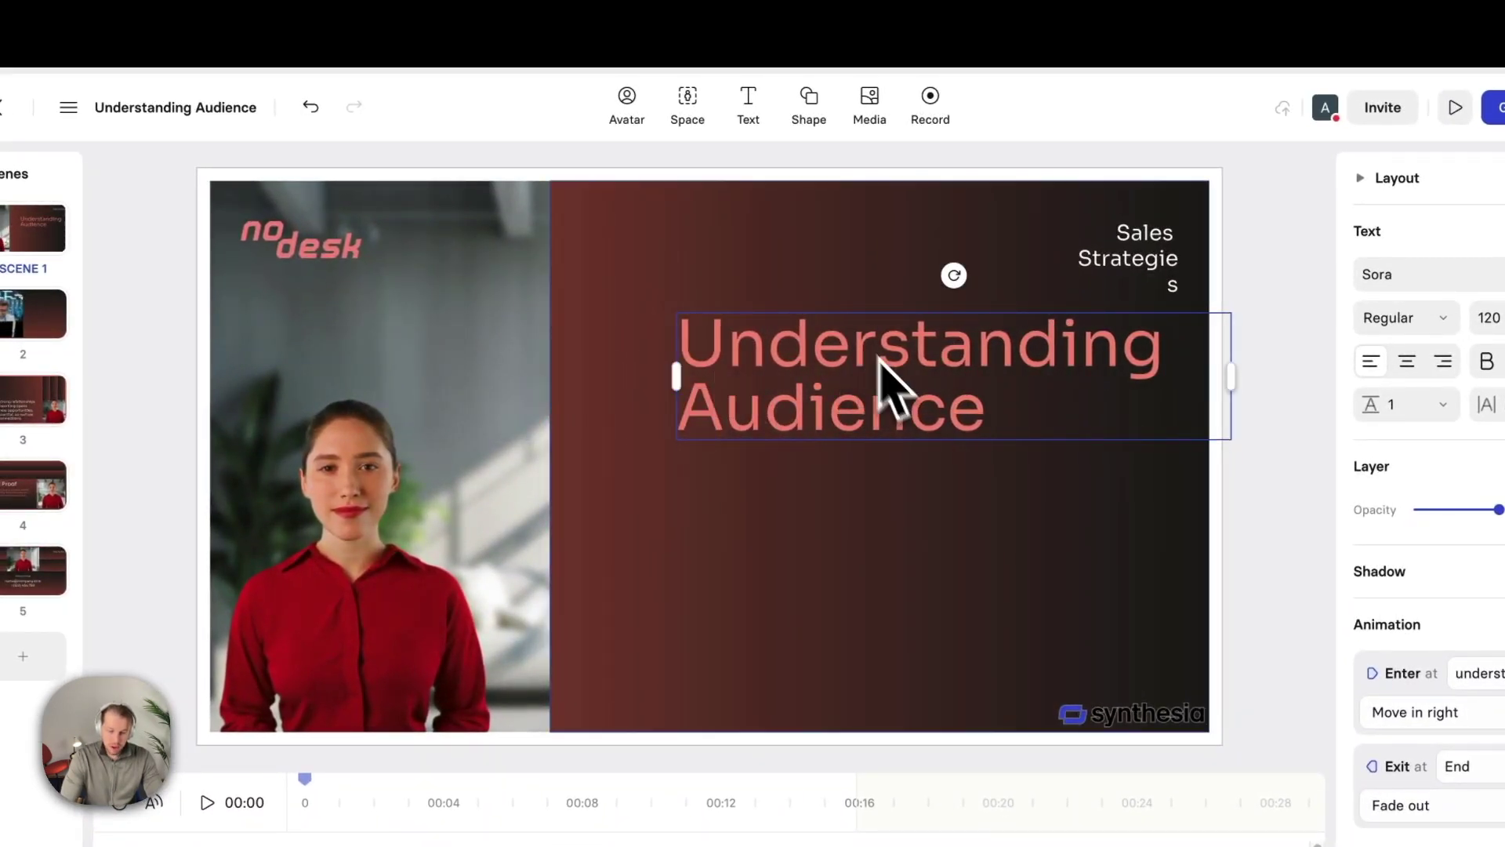
left_click(792, 296)
left_click(682, 394)
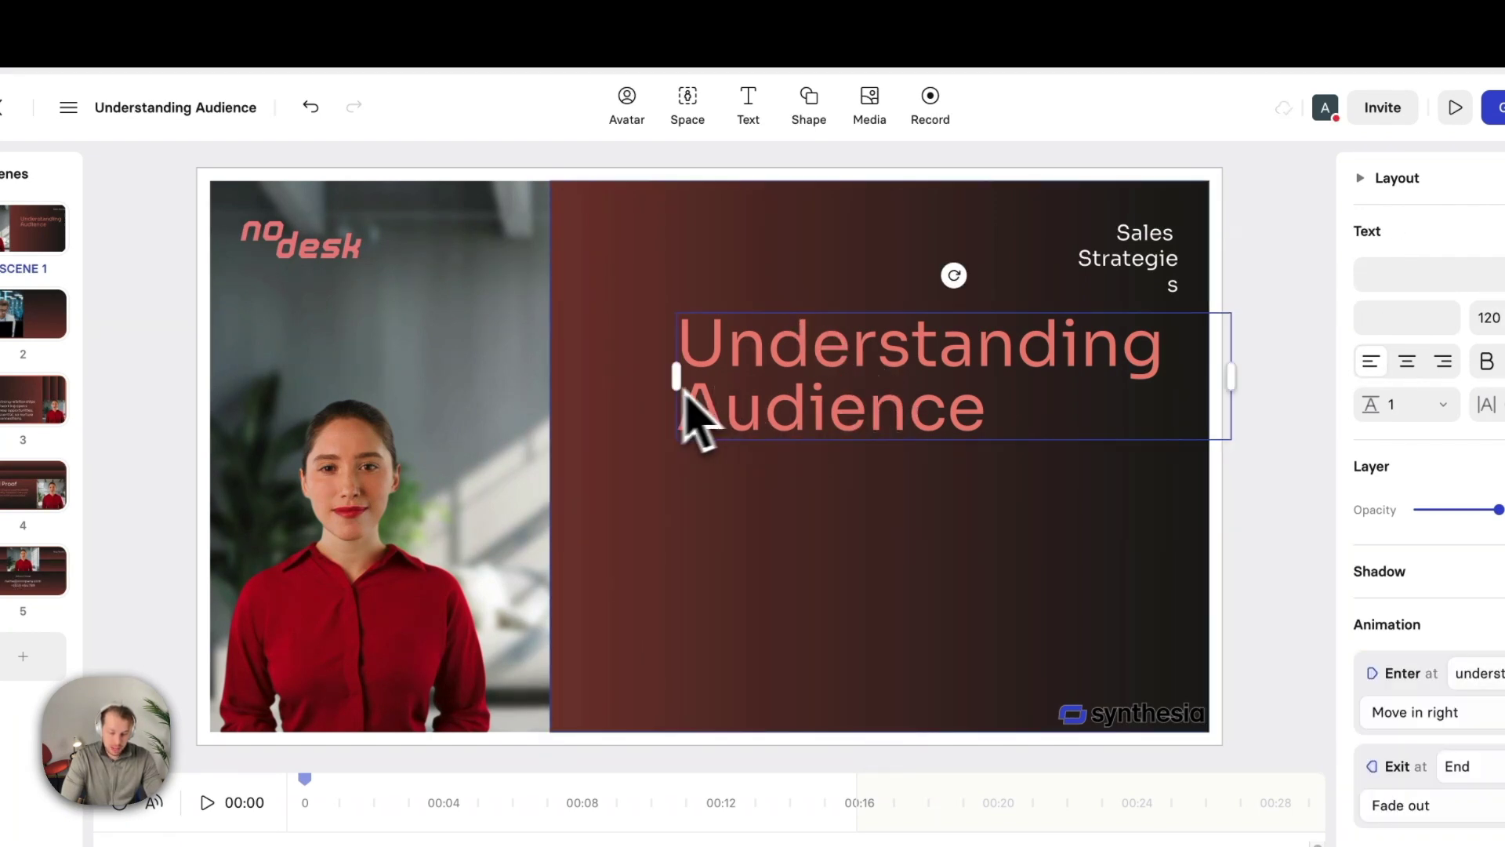
left_click_drag(695, 397, 740, 412)
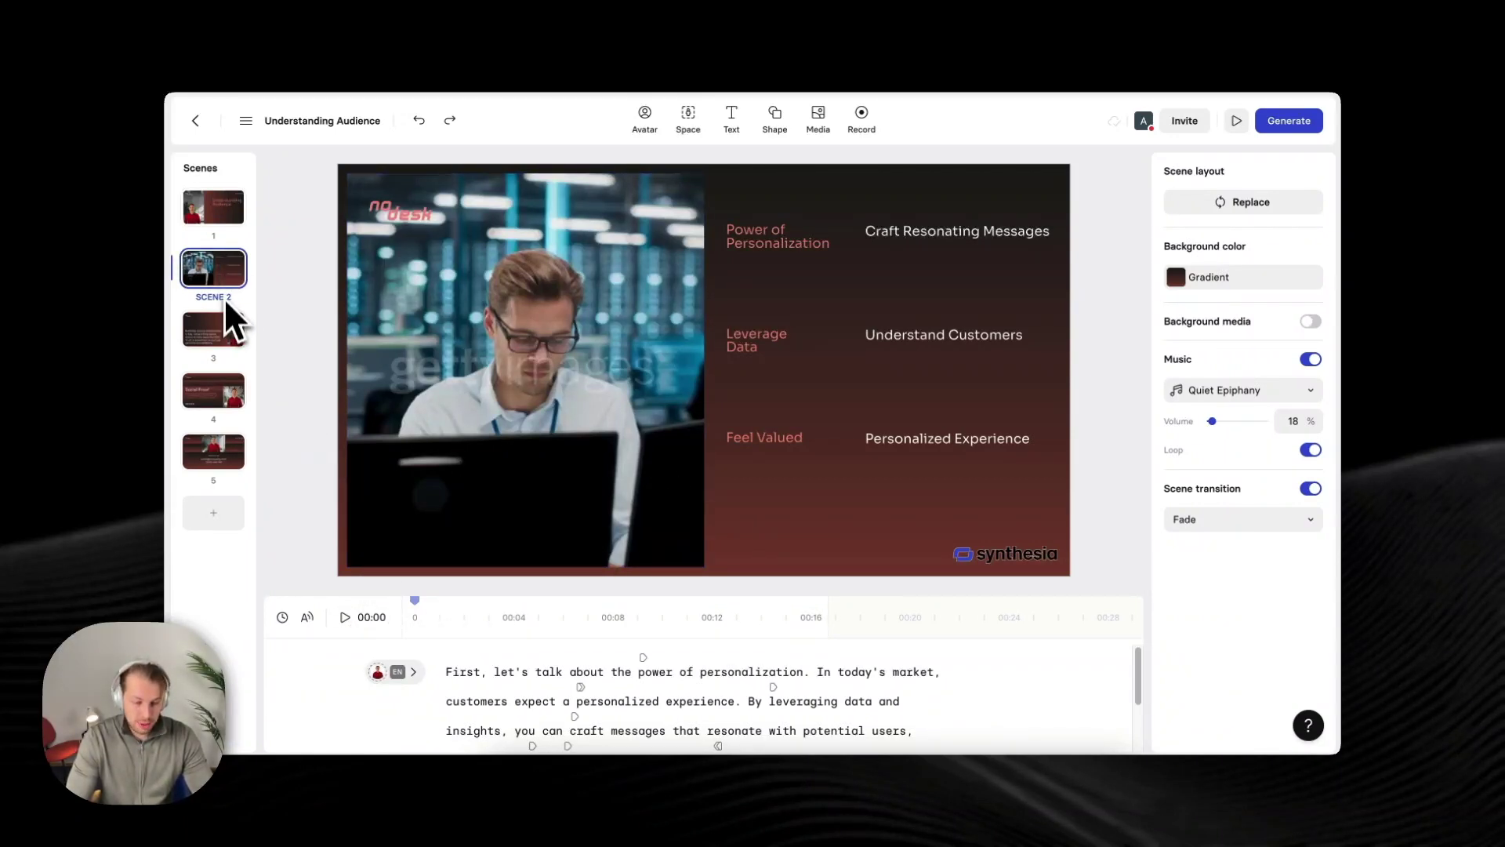
left_click(219, 334)
left_click(220, 275)
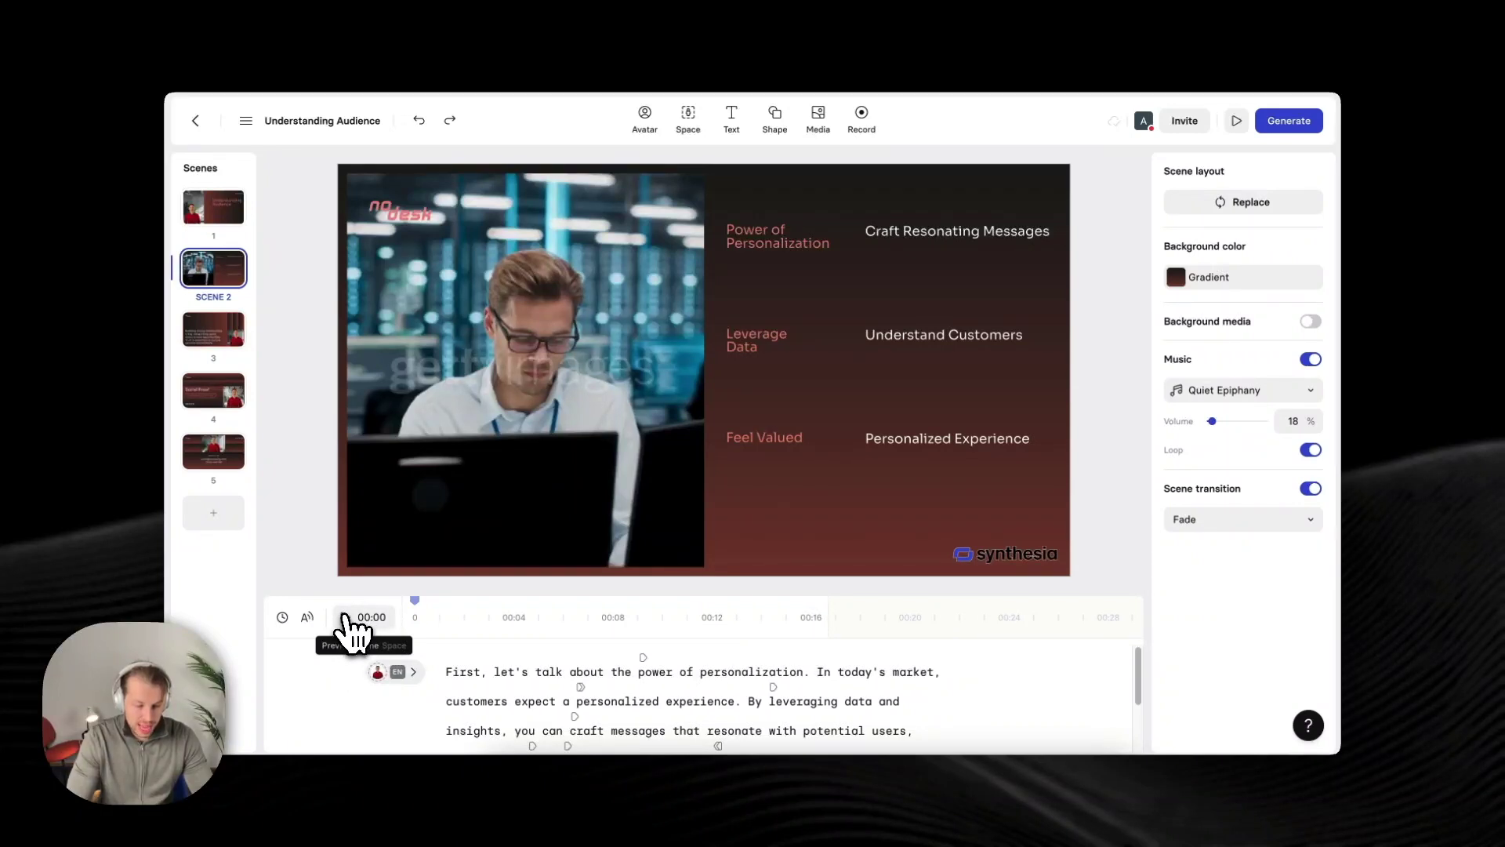
left_click(345, 619)
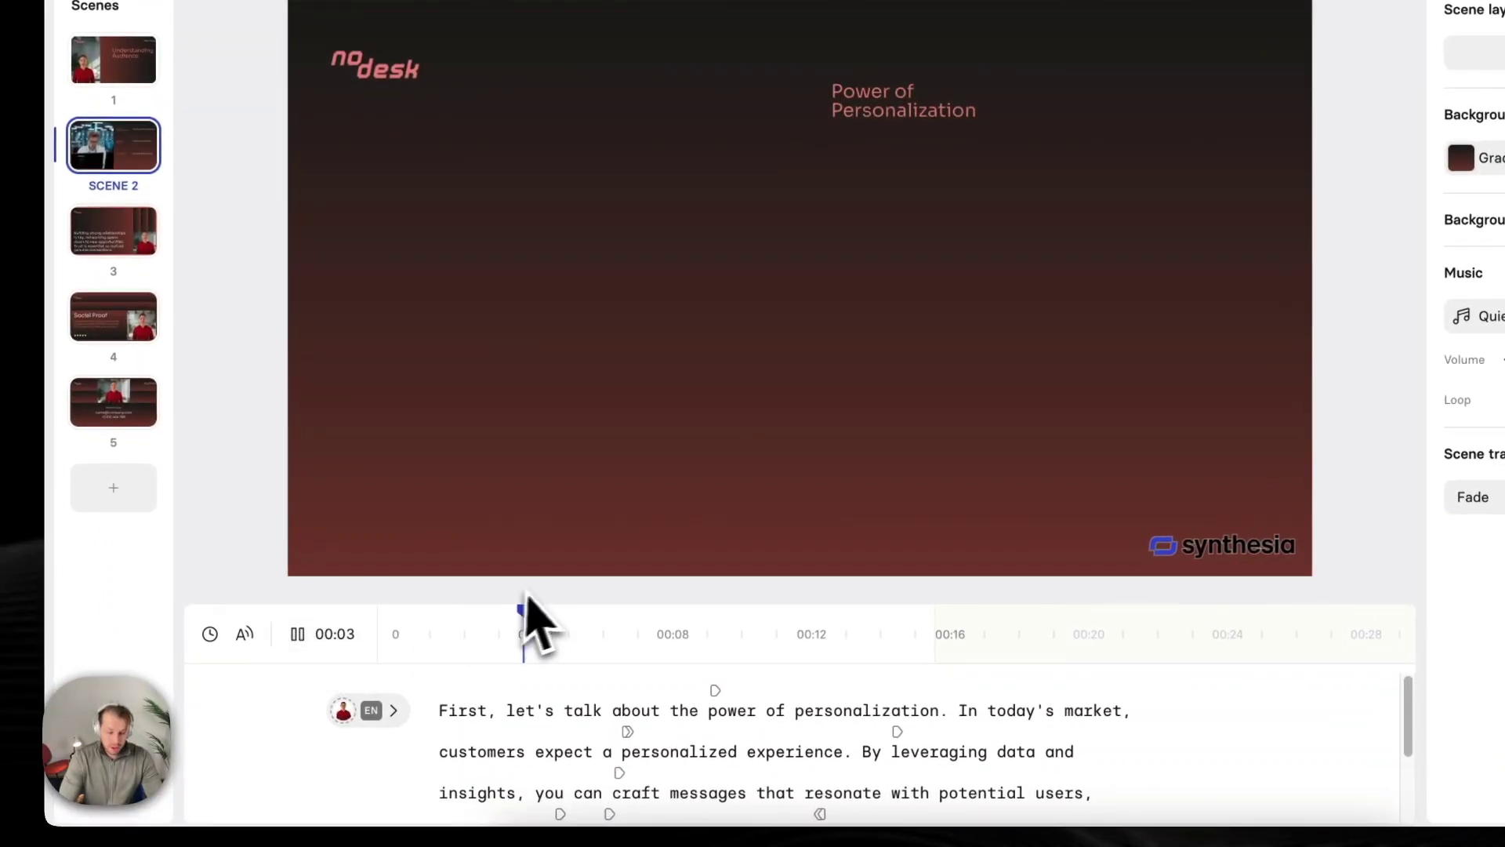
key("space")
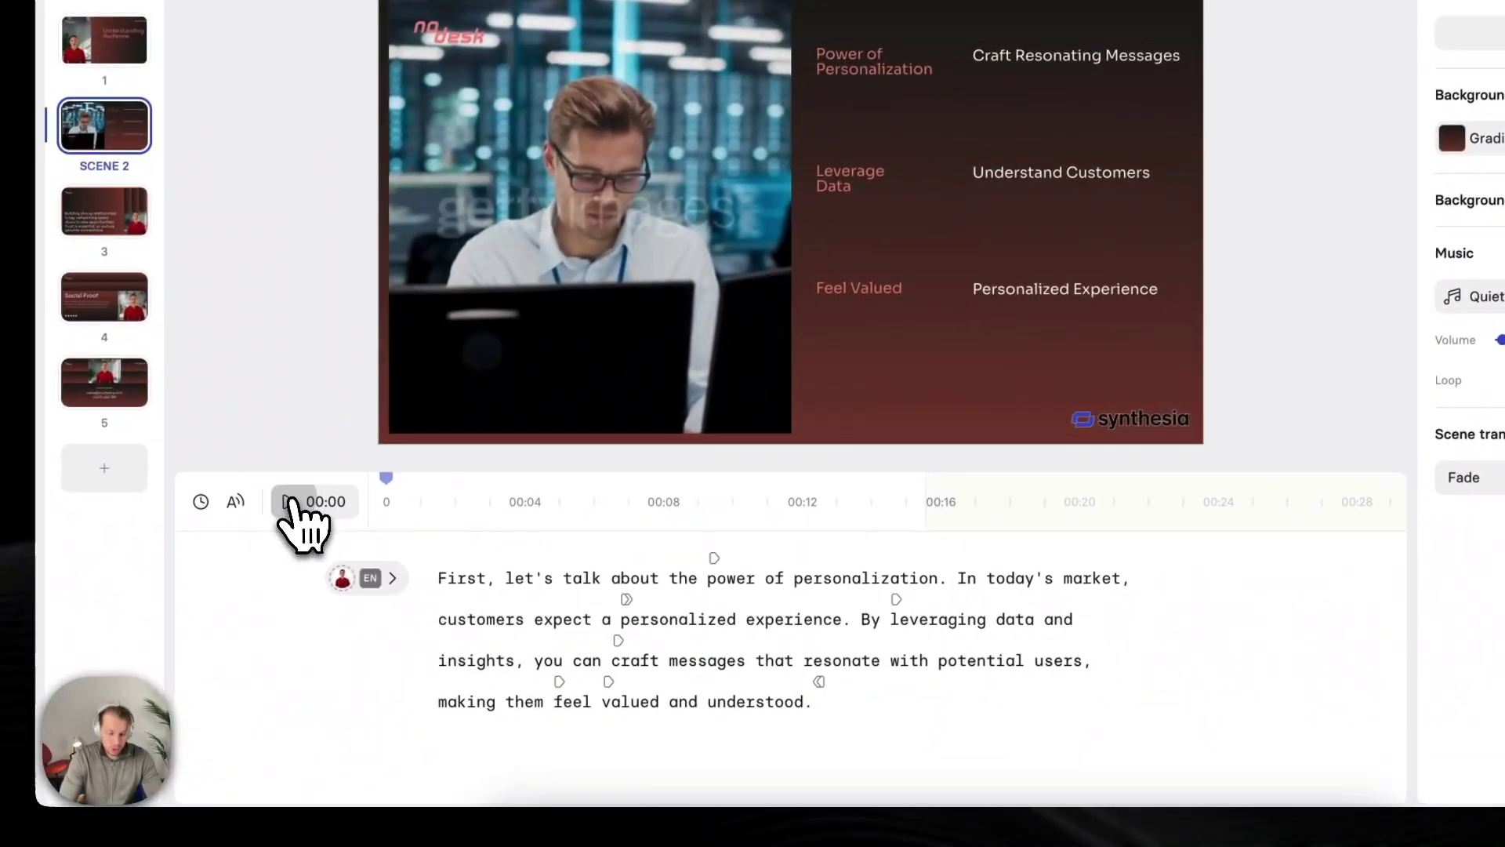
left_click(291, 510)
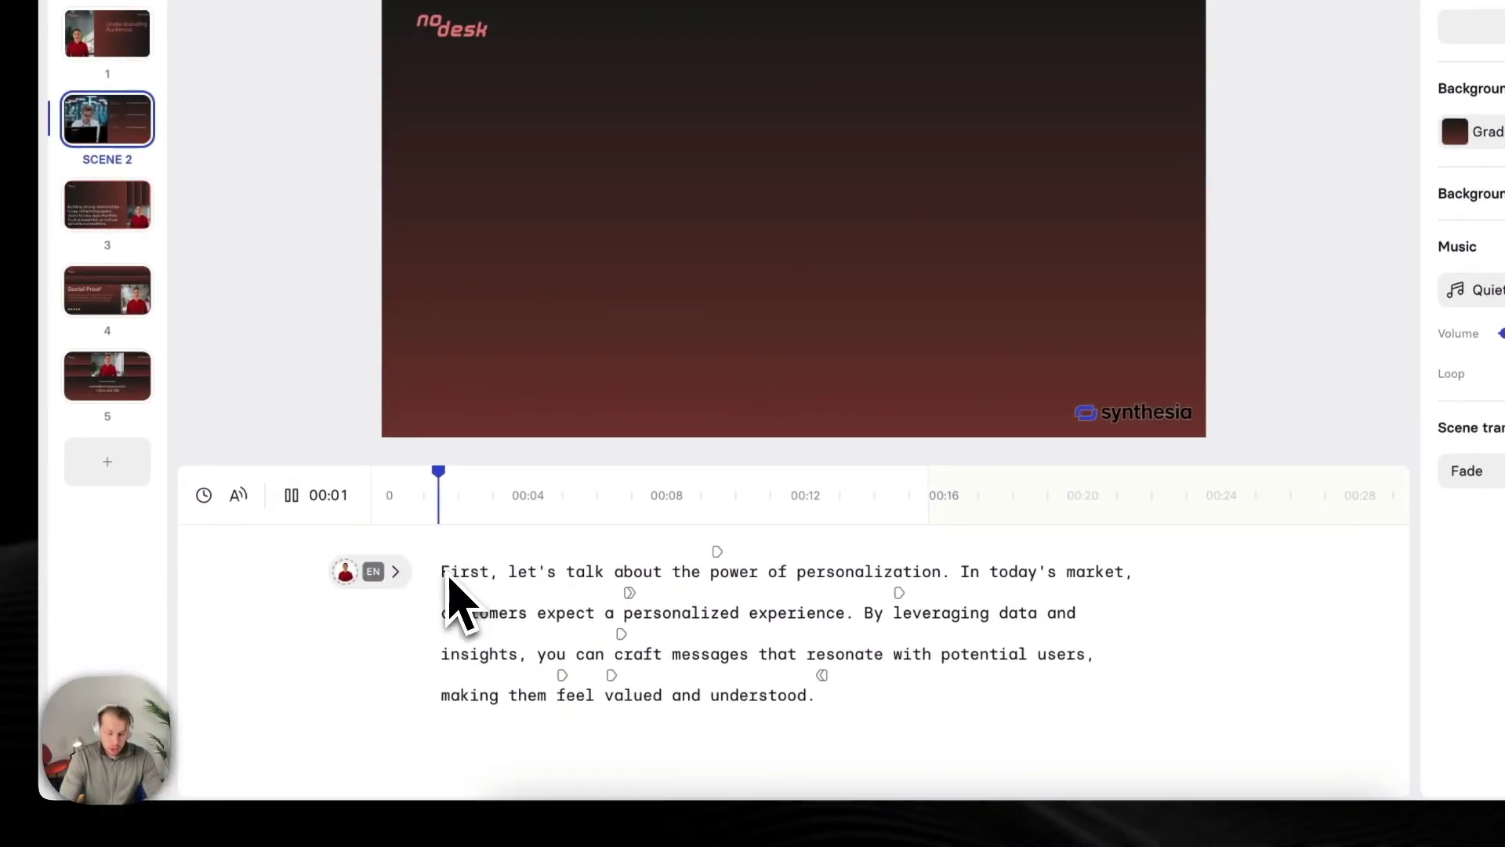
left_click_drag(438, 577, 1128, 681)
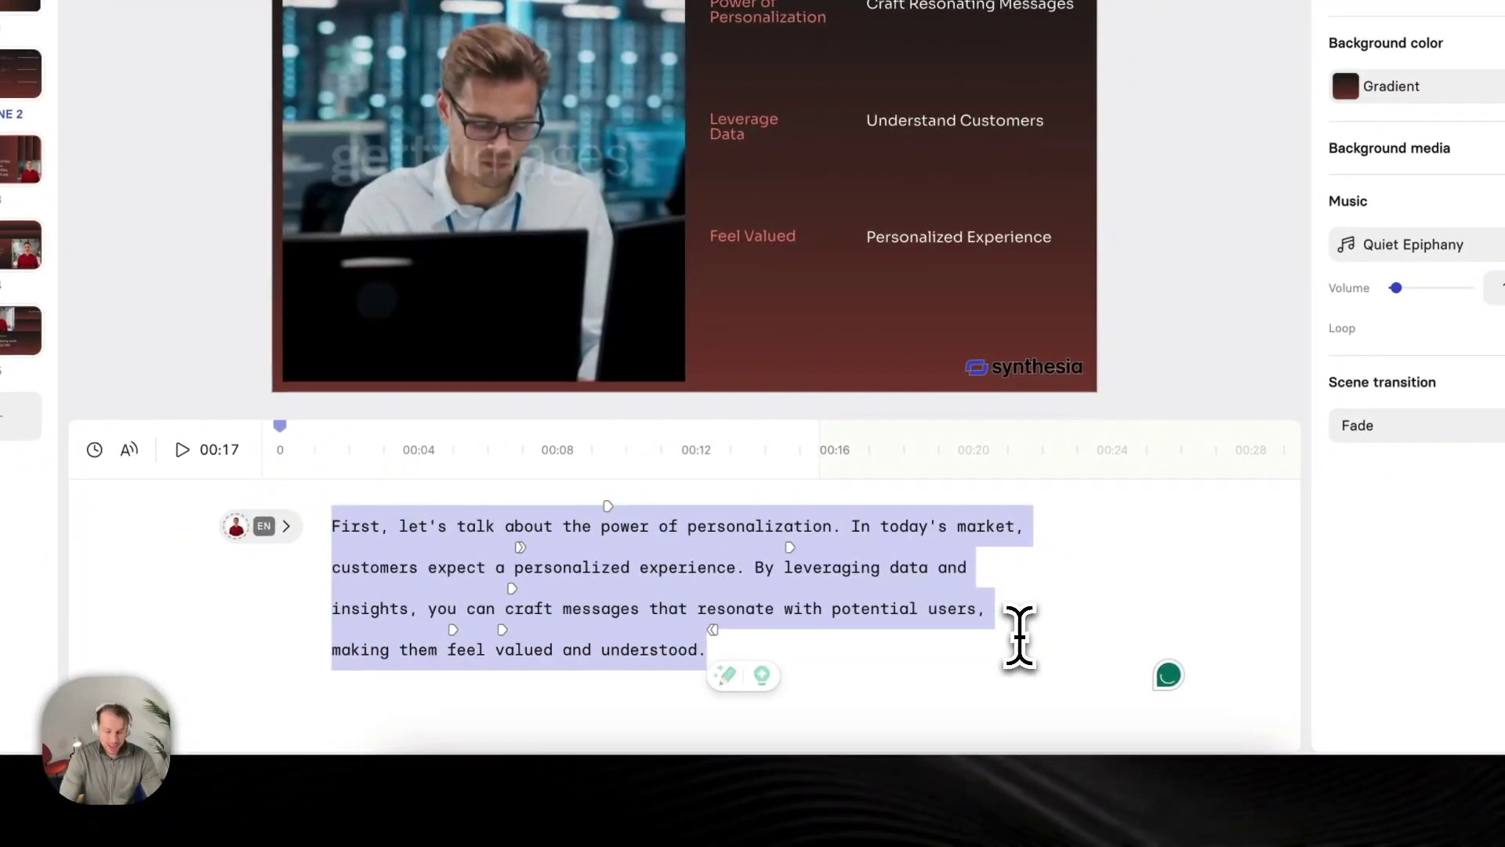
left_click(1019, 635)
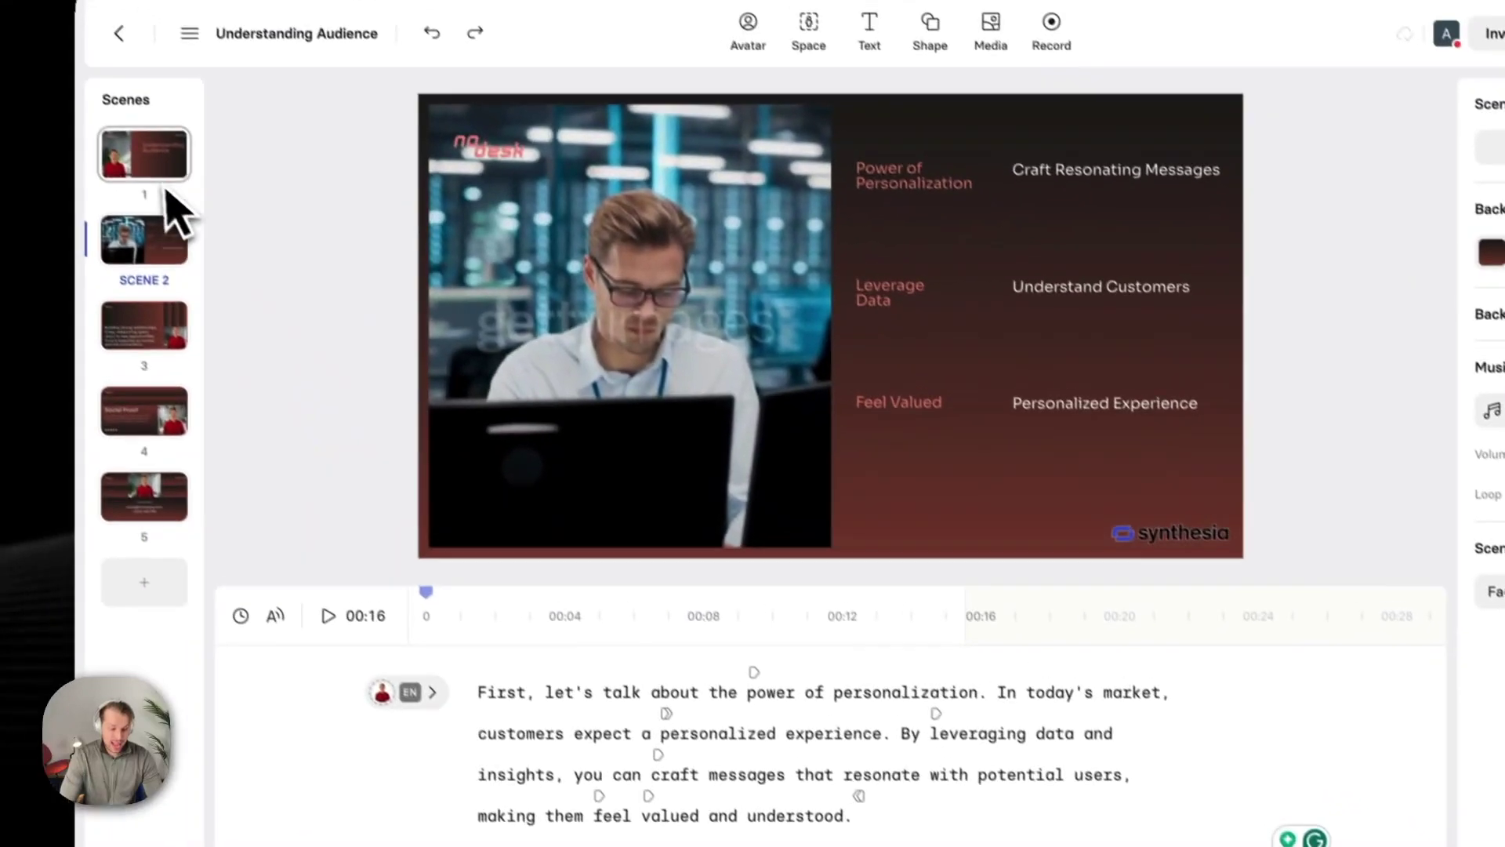
left_click(161, 161)
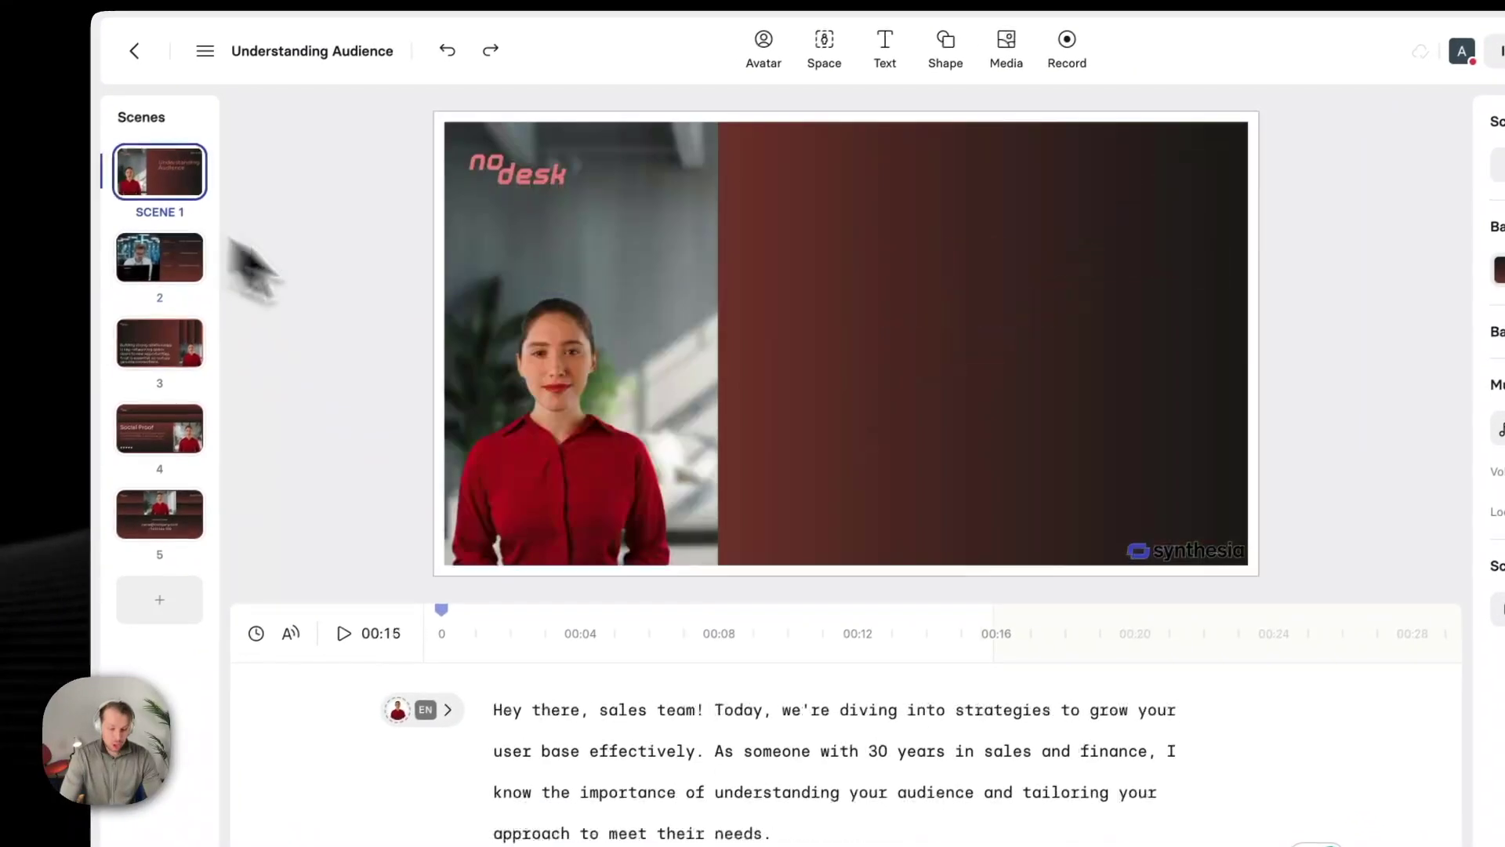
left_click(581, 393)
left_click_drag(682, 322, 784, 227)
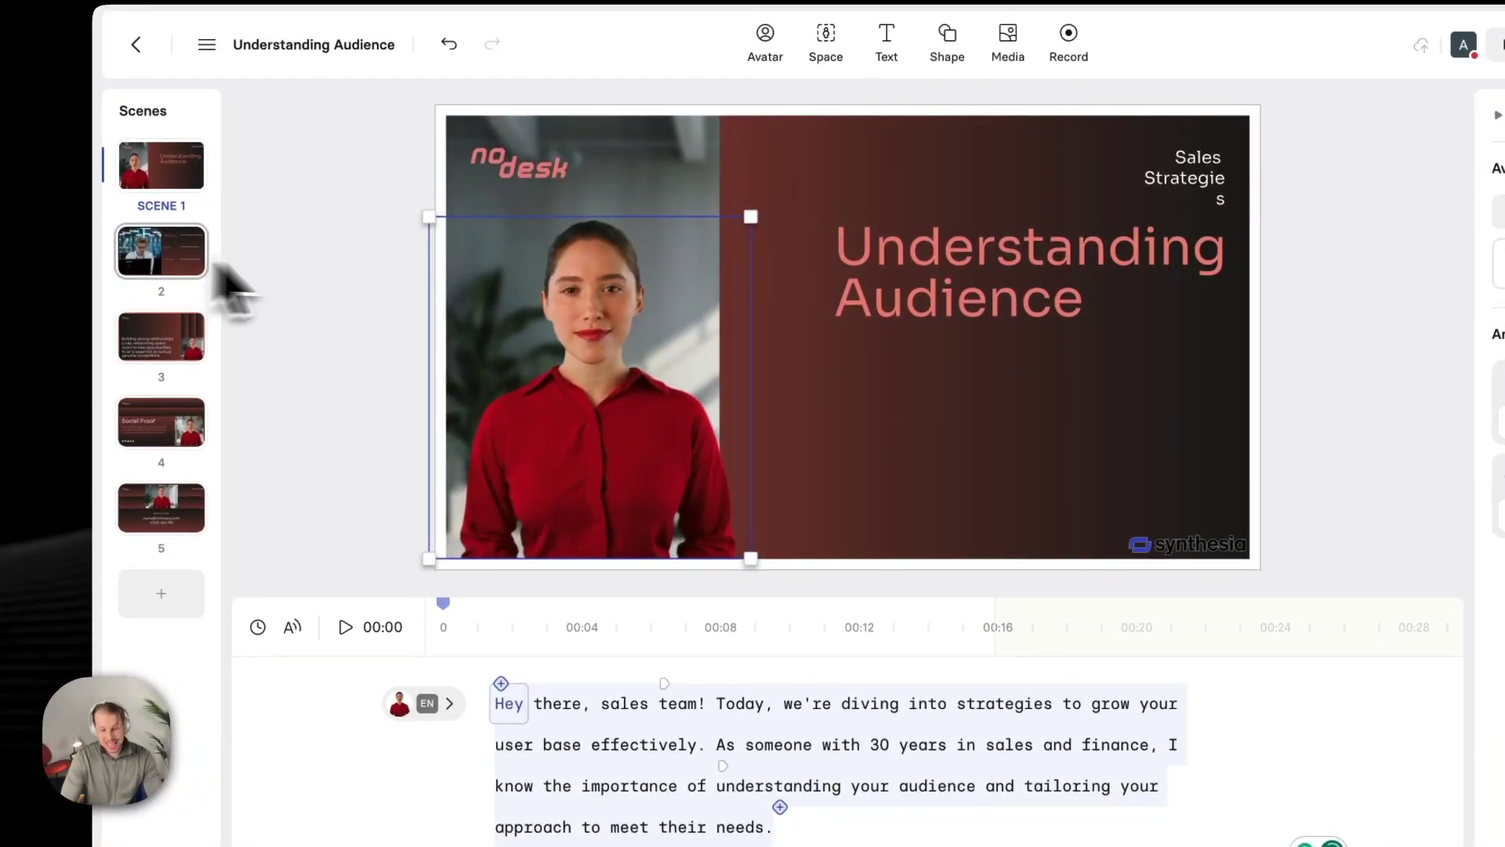
left_click(200, 259)
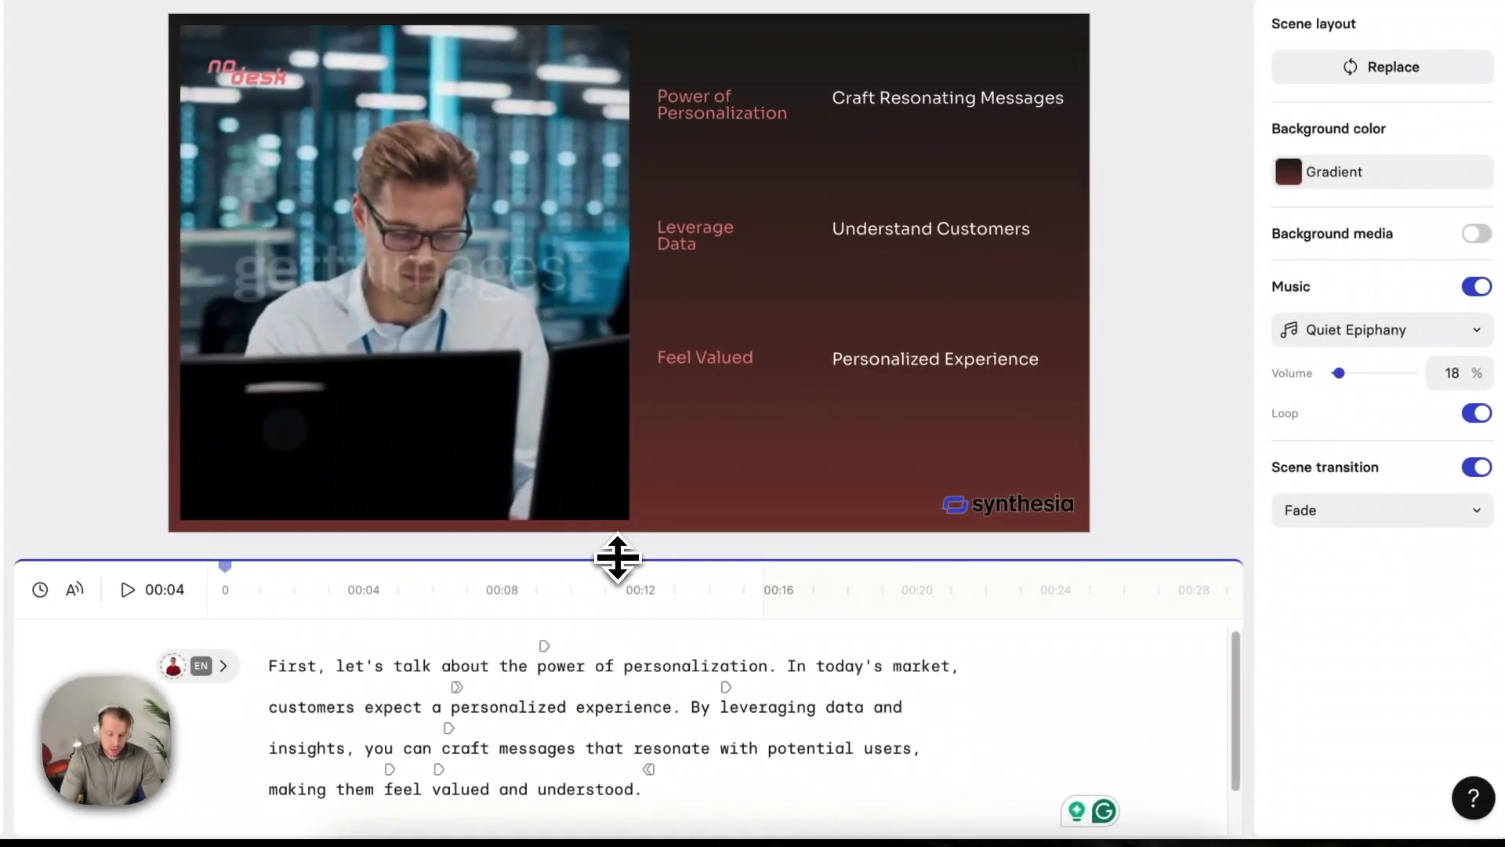
Step: Enlarge Scene 2's script panel and select words such as 'understood' in the narration
left_click_drag(616, 544, 629, 323)
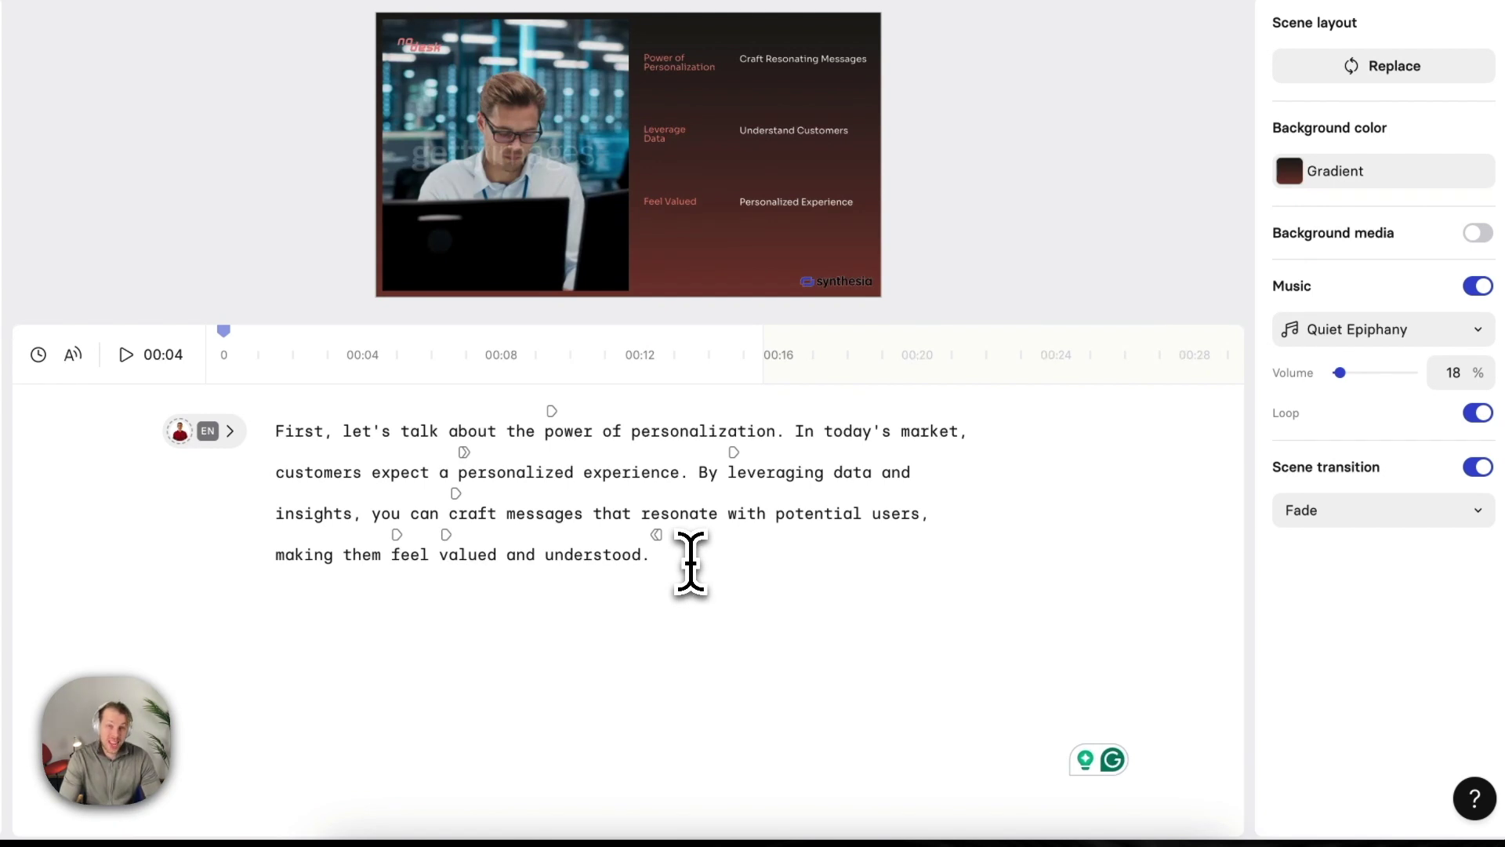
double_click(574, 560)
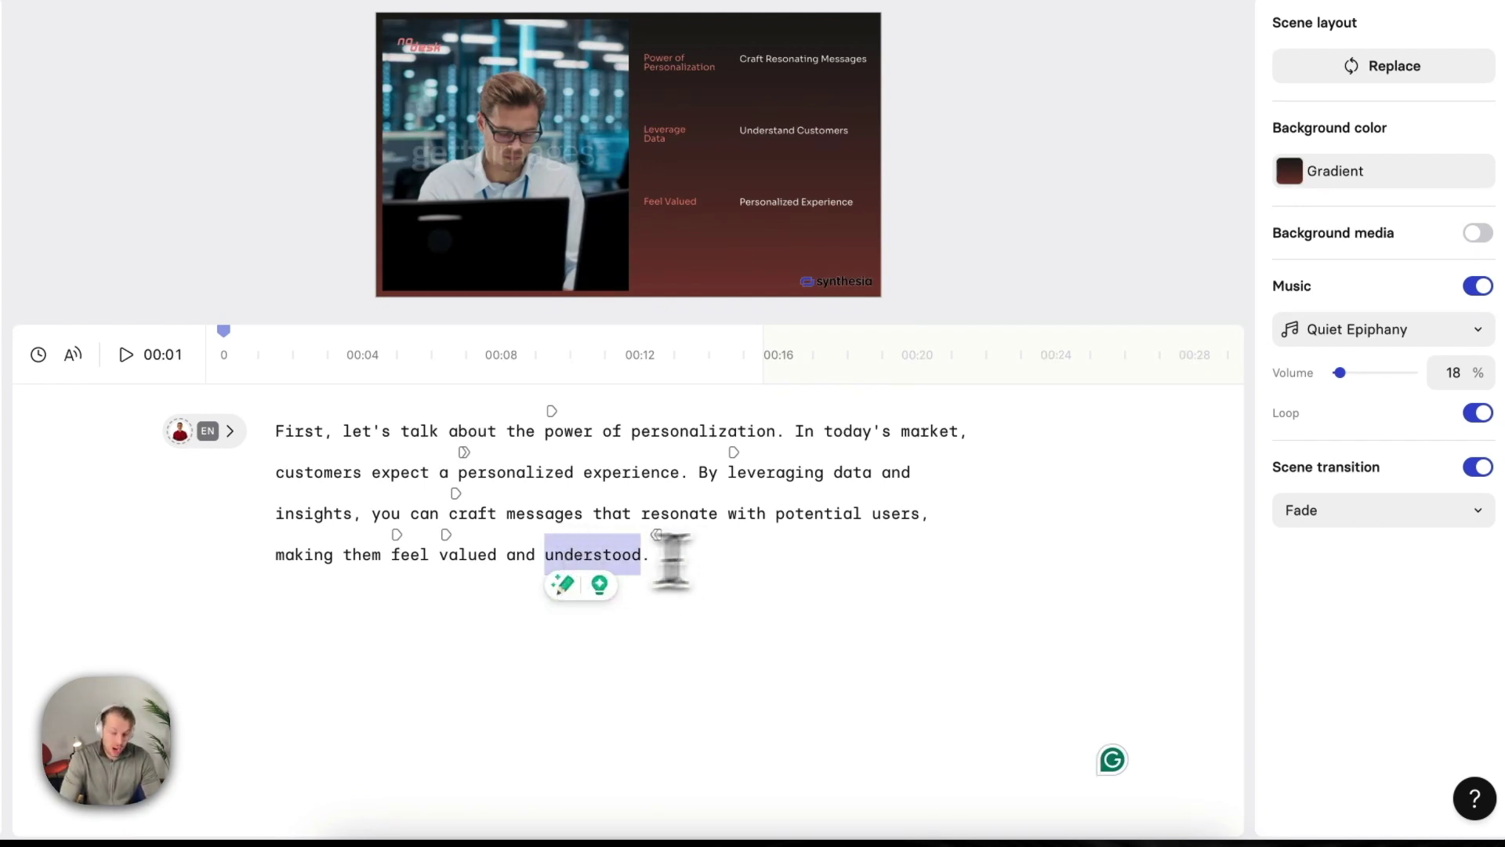
left_click(798, 553)
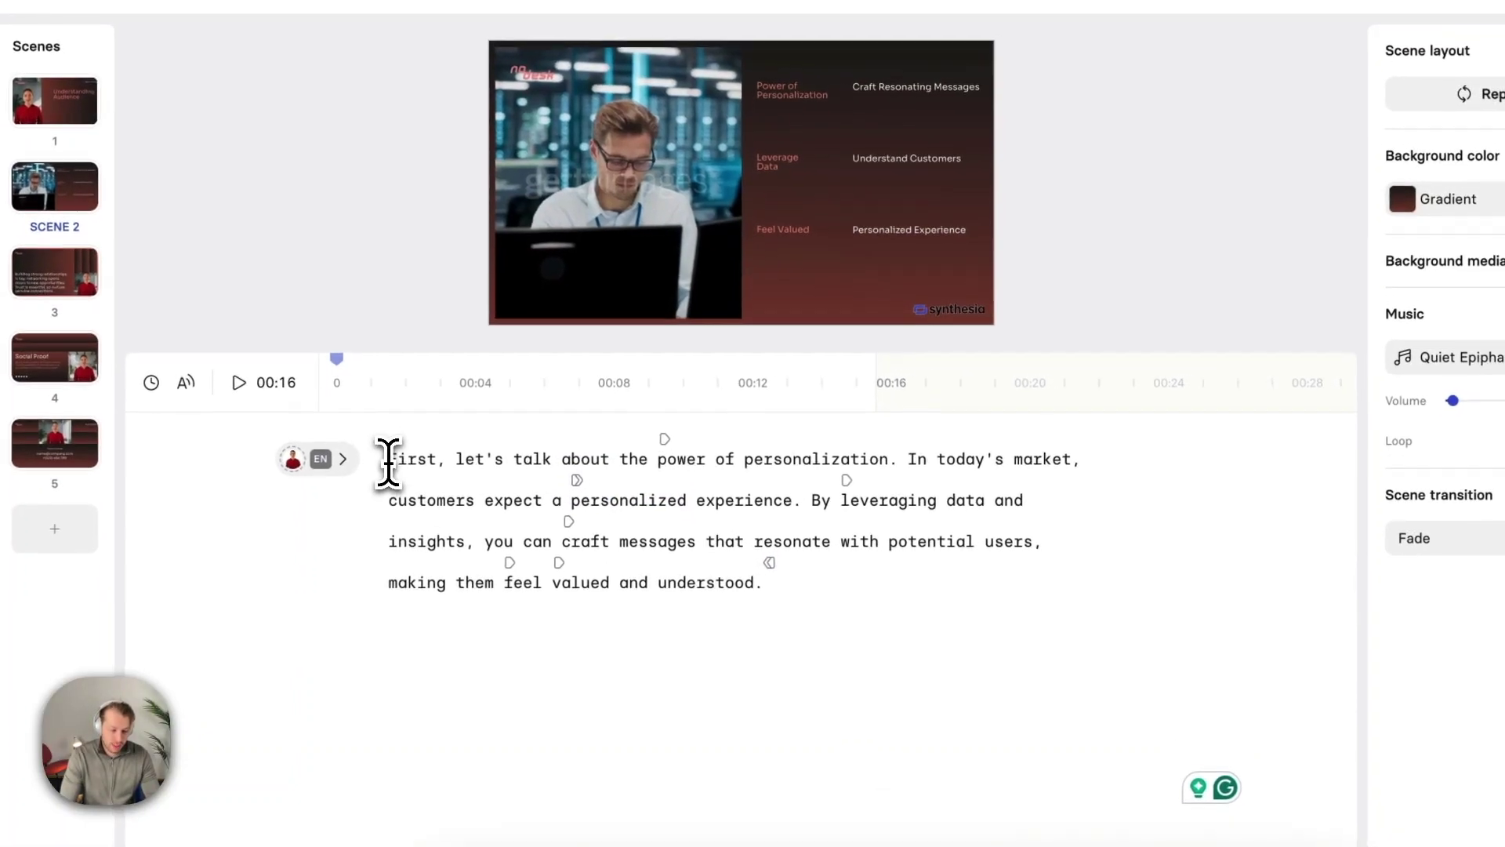
left_click_drag(389, 463, 892, 470)
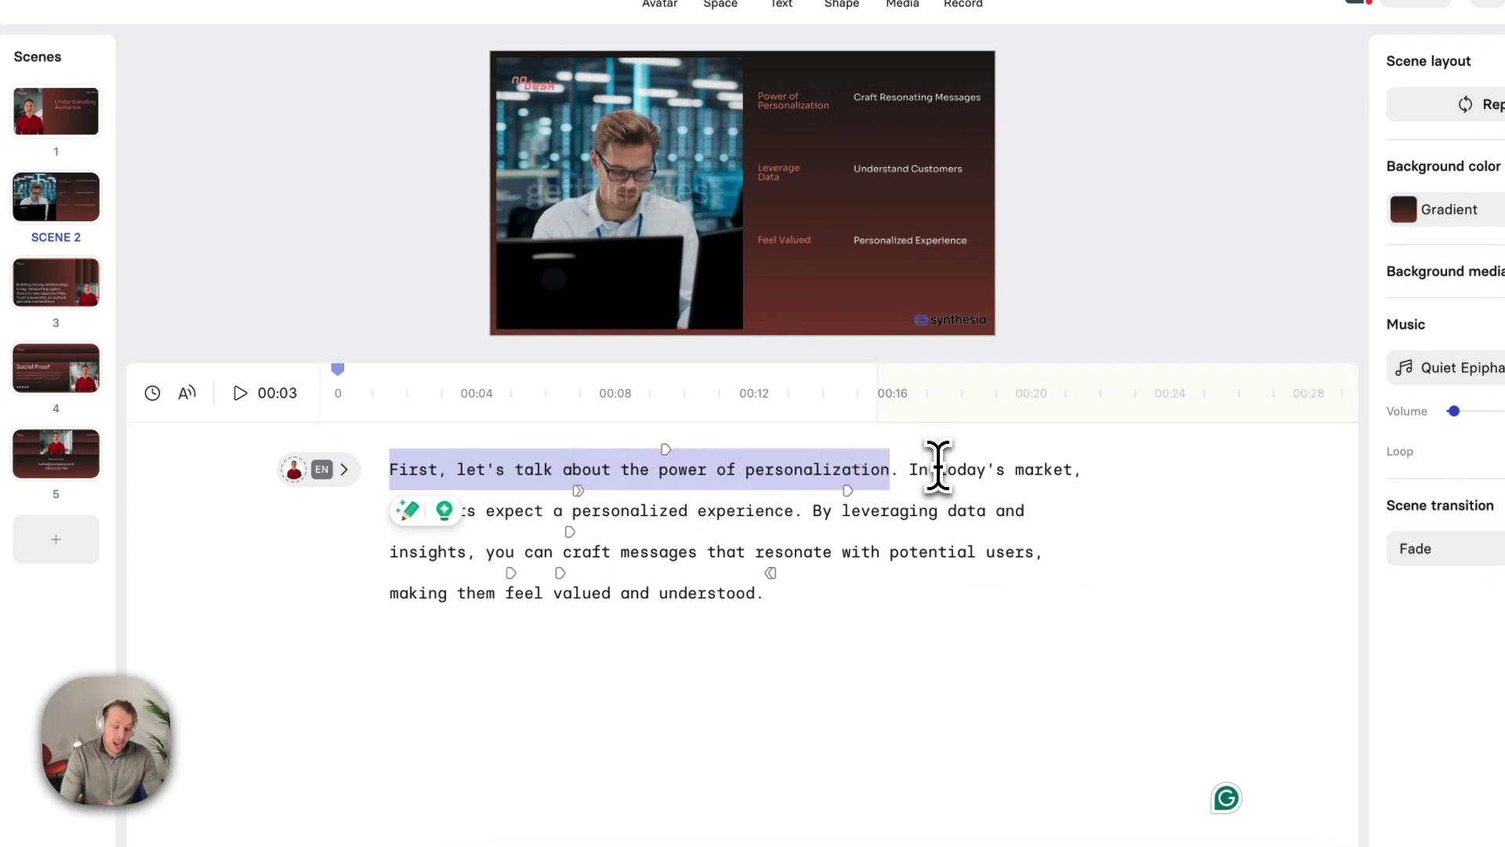
Step: Inspect the Move in animation on 'power' (from bottom, smooth, 1.12 s), then enlarge the preview again
left_click(716, 470)
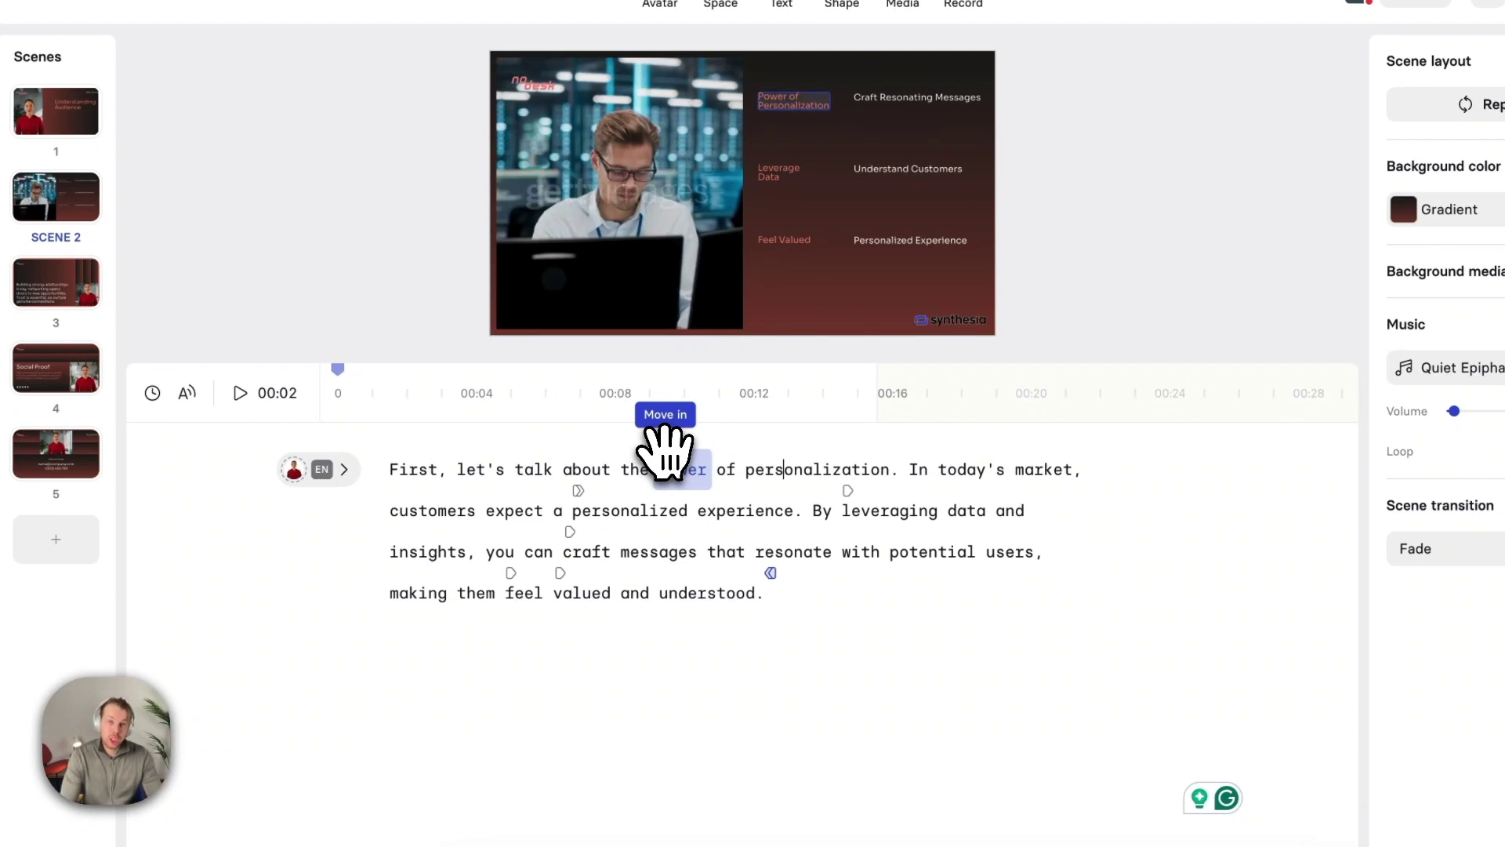
left_click(665, 448)
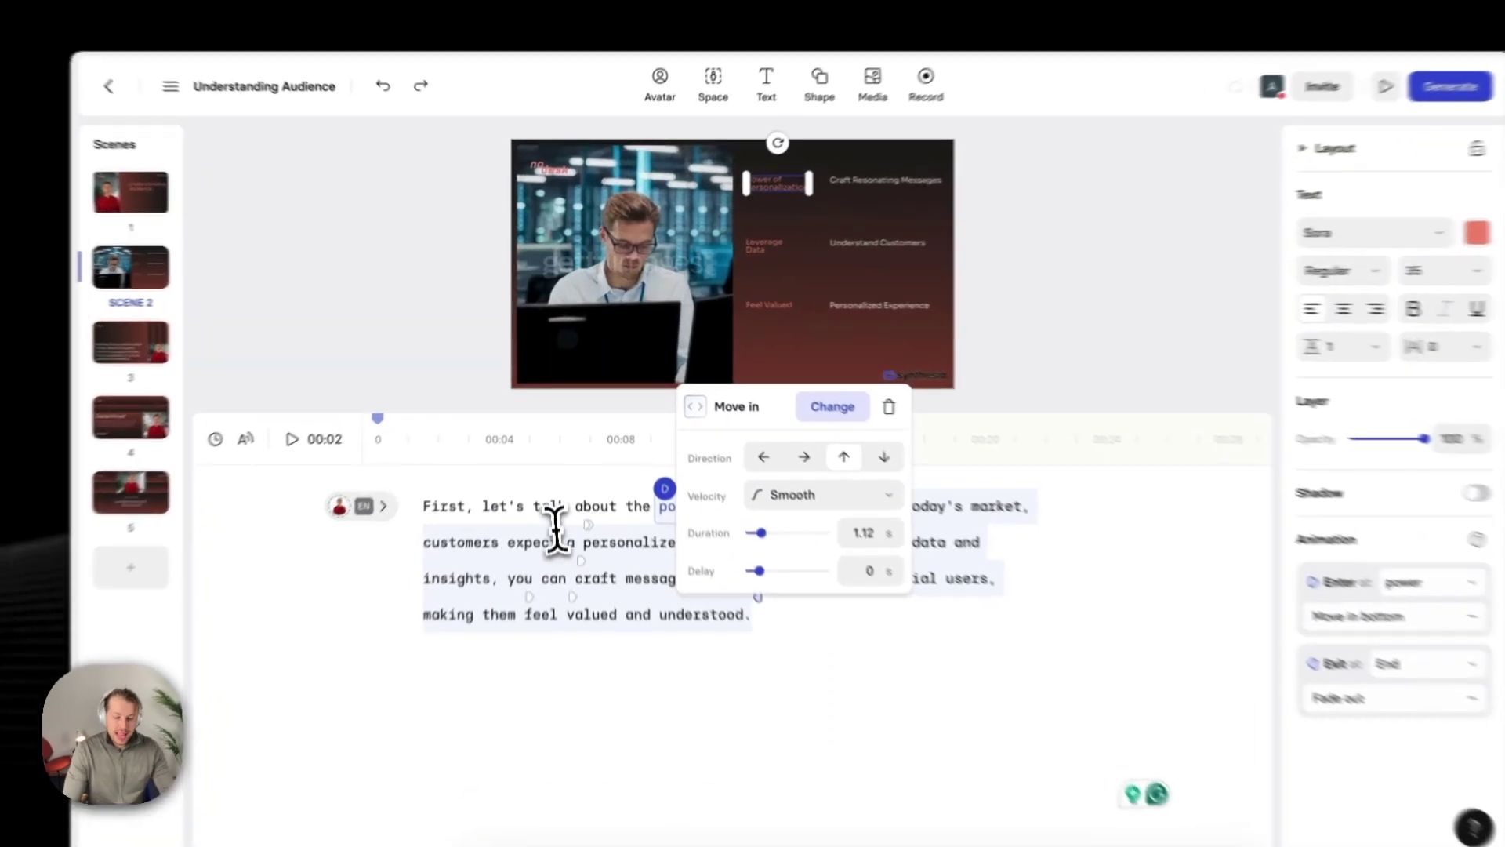
left_click(533, 464)
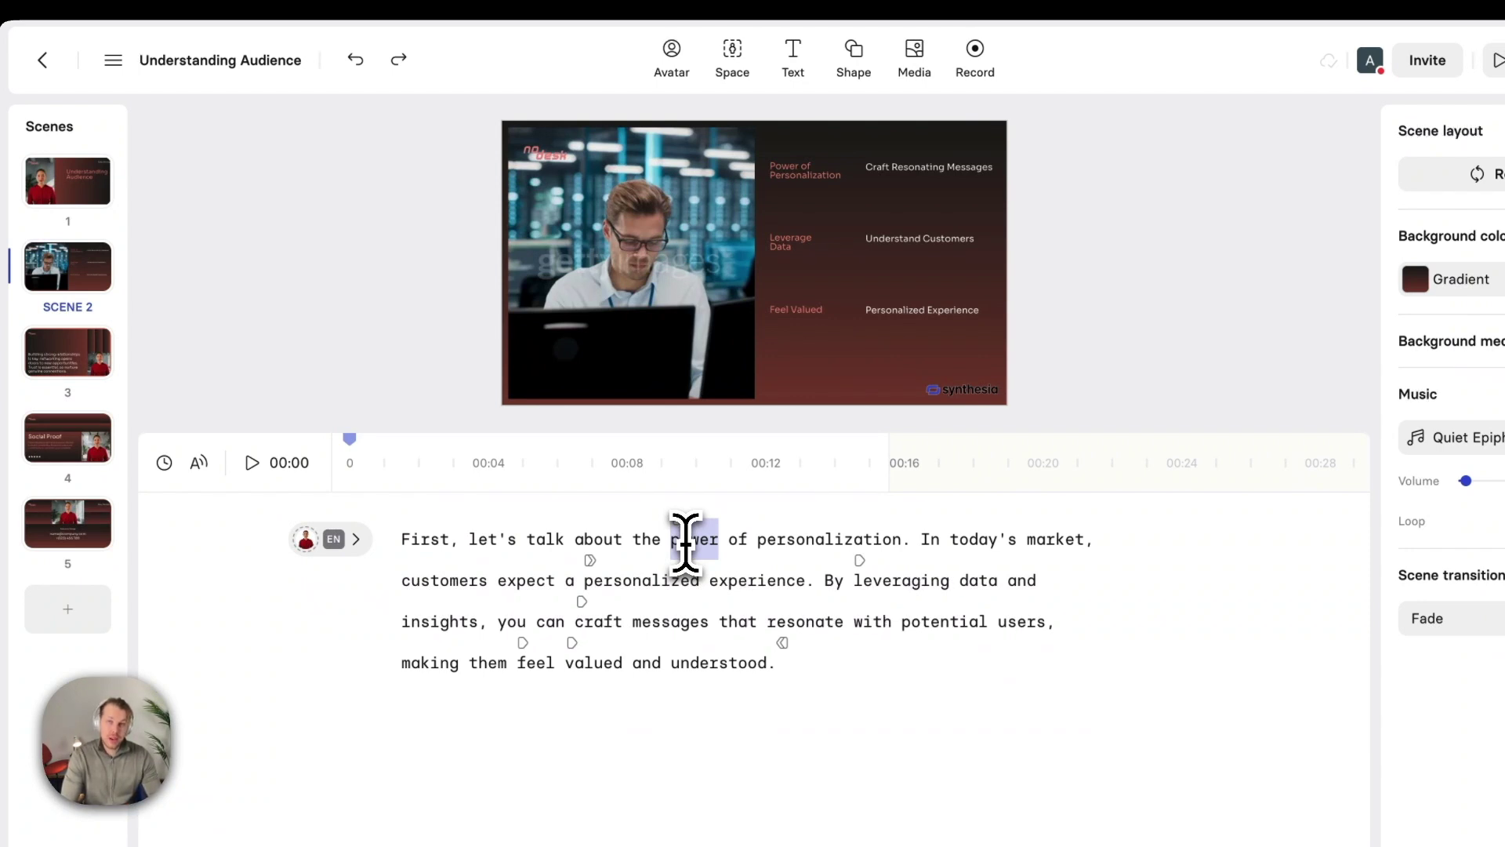
left_click(792, 172)
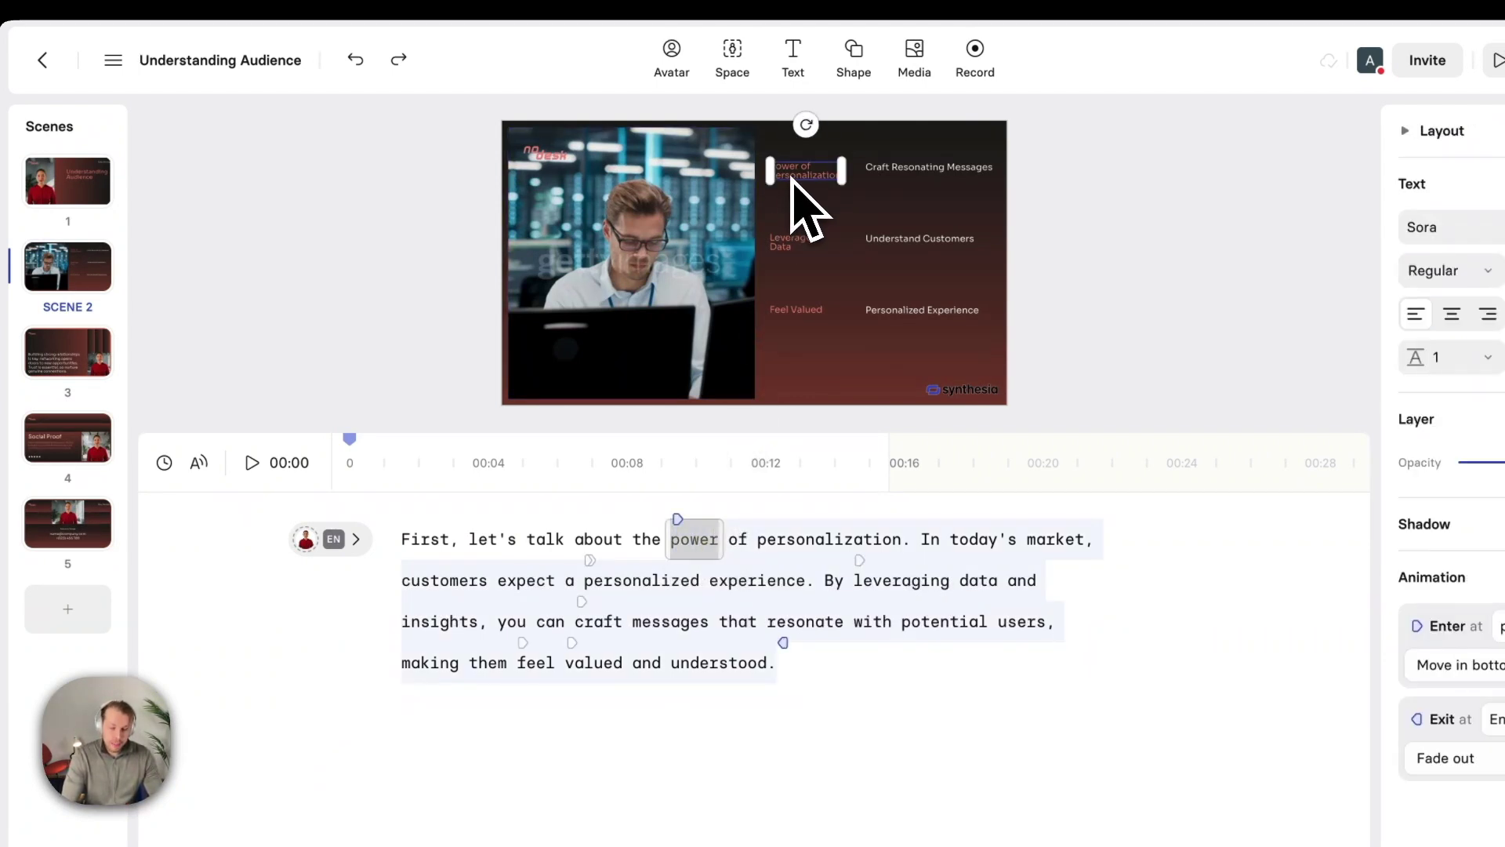
left_click_drag(772, 433, 763, 565)
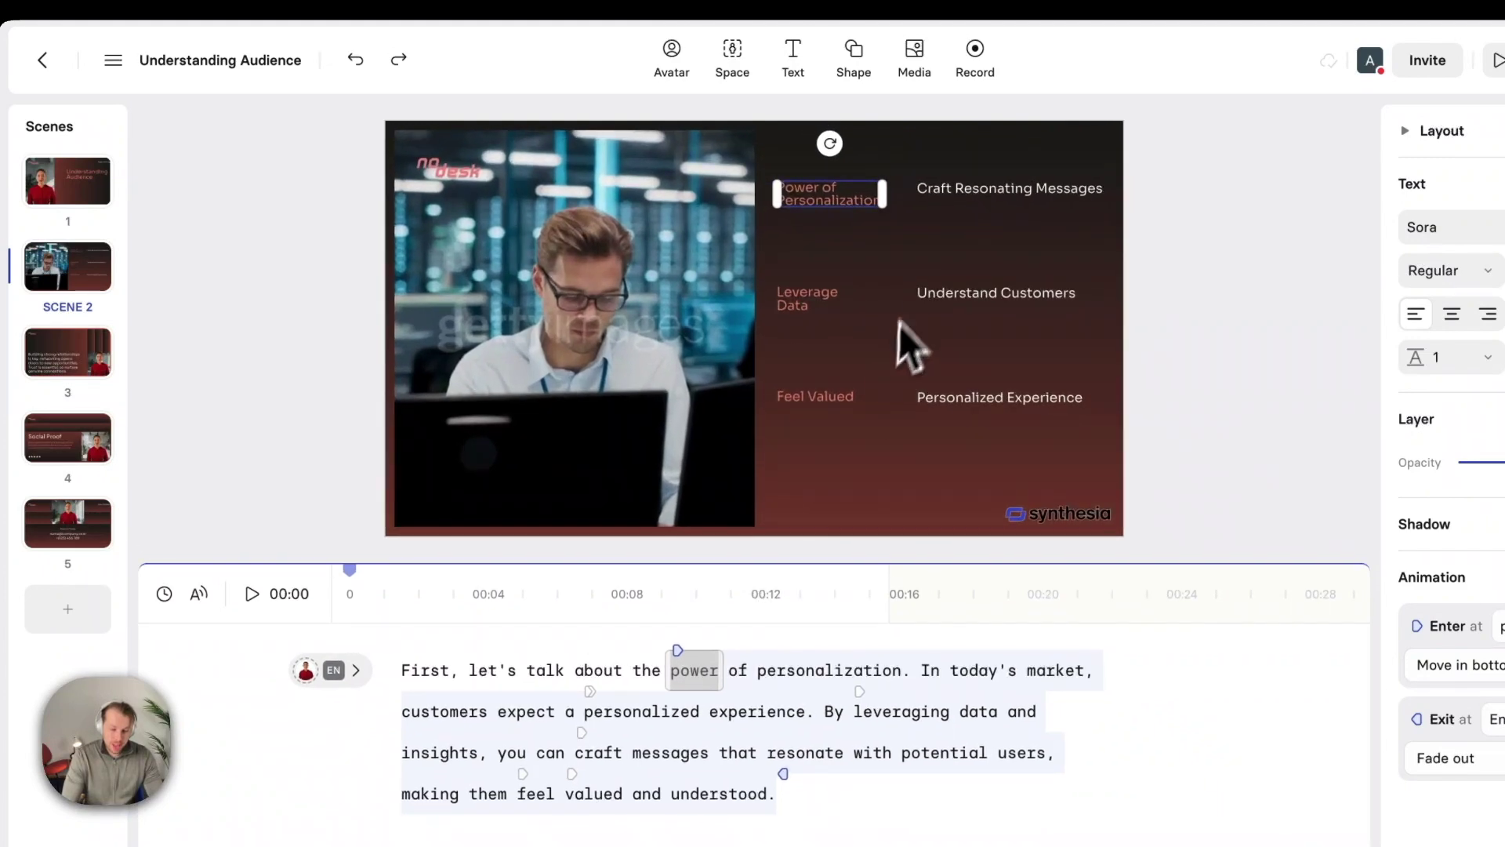
left_click(907, 339)
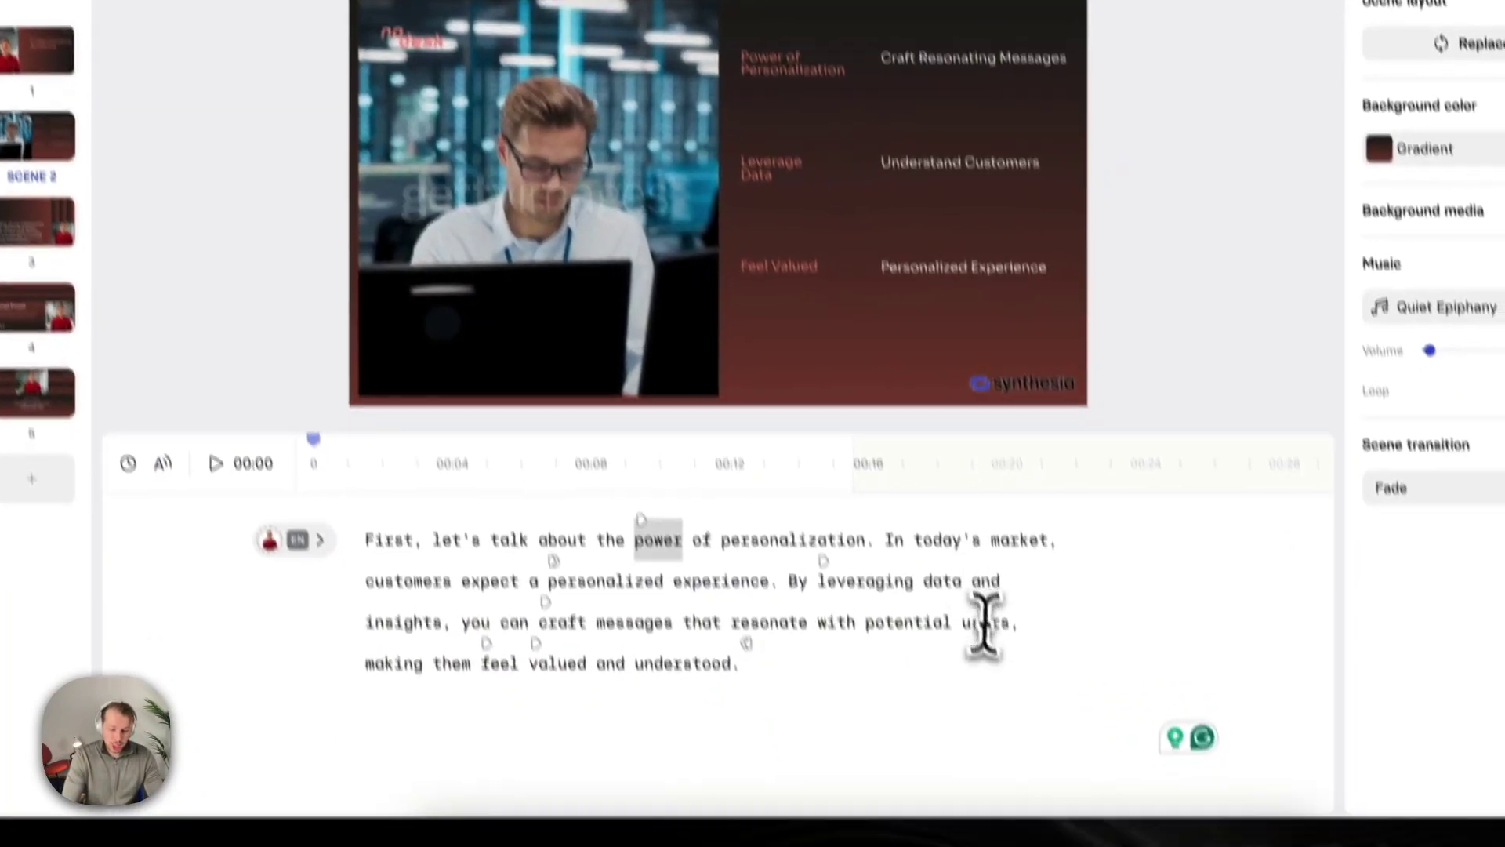
left_click(1008, 671)
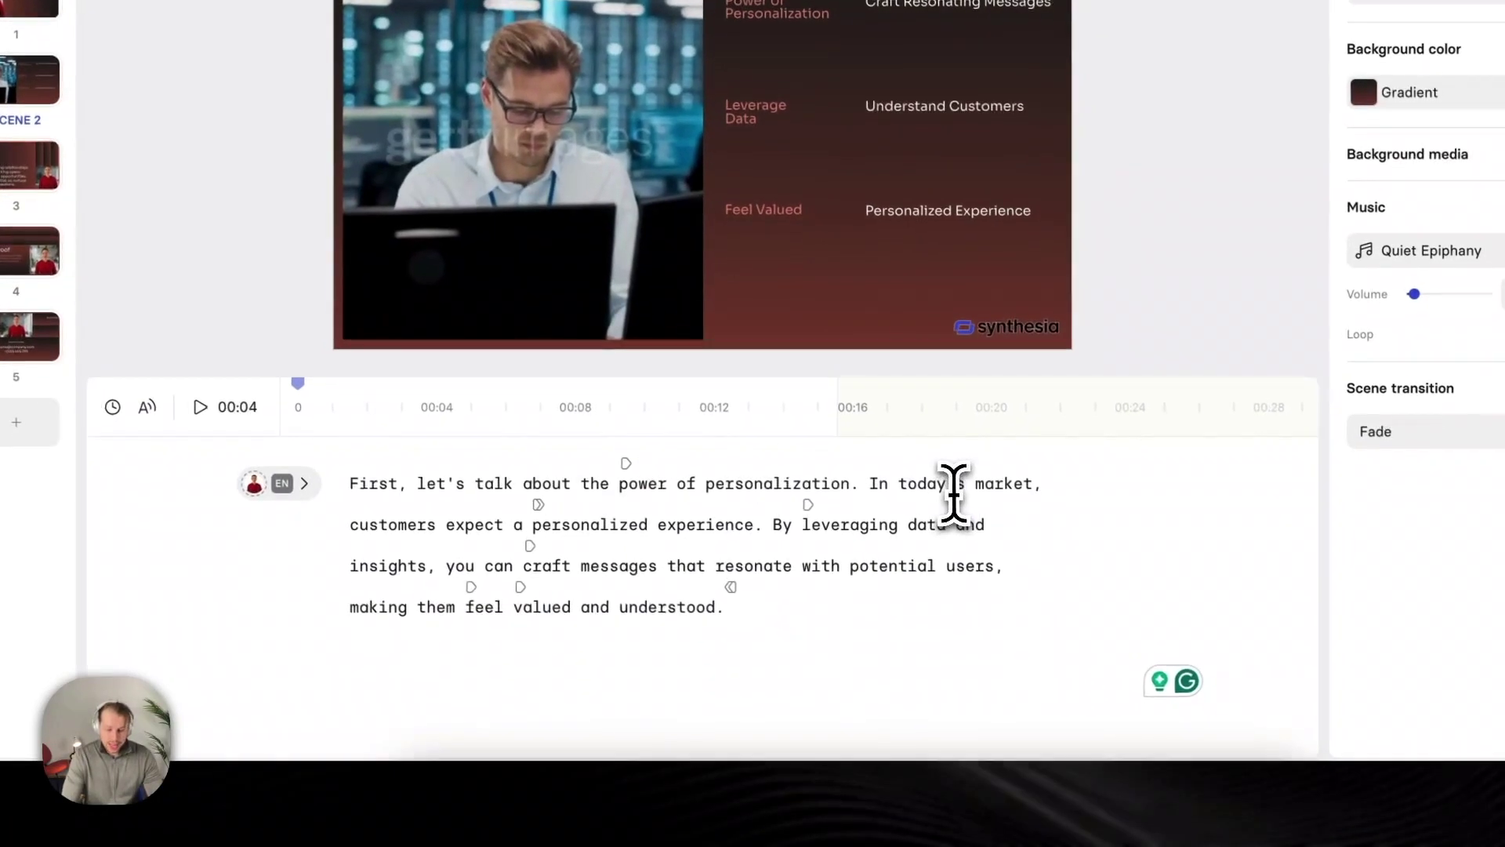
Step: List the two entrances at 'personalized' and check the text's 1 s Move in from bottom
left_click_drag(866, 476, 1027, 477)
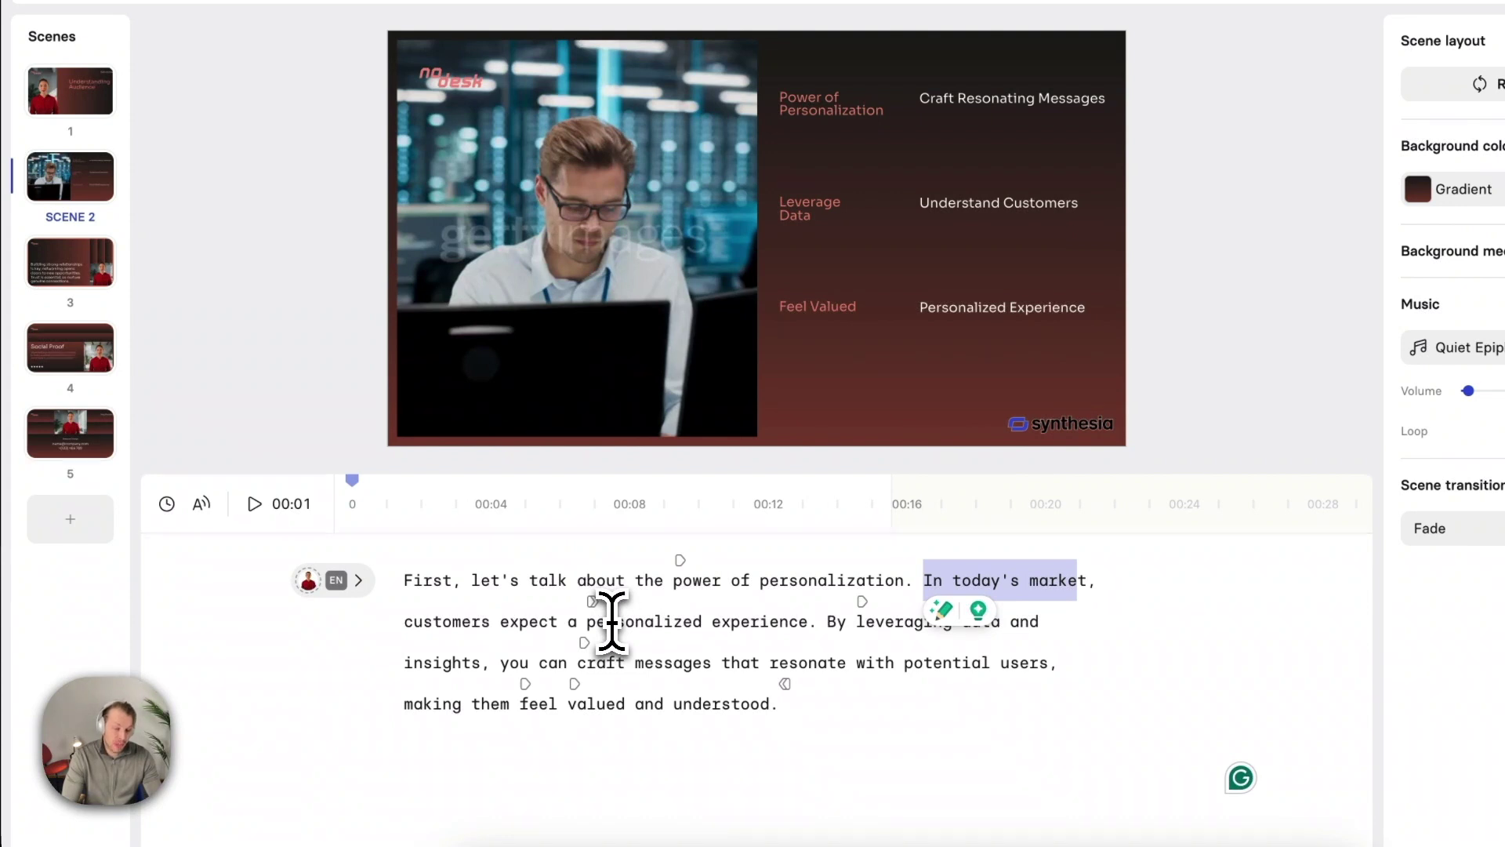
left_click(594, 605)
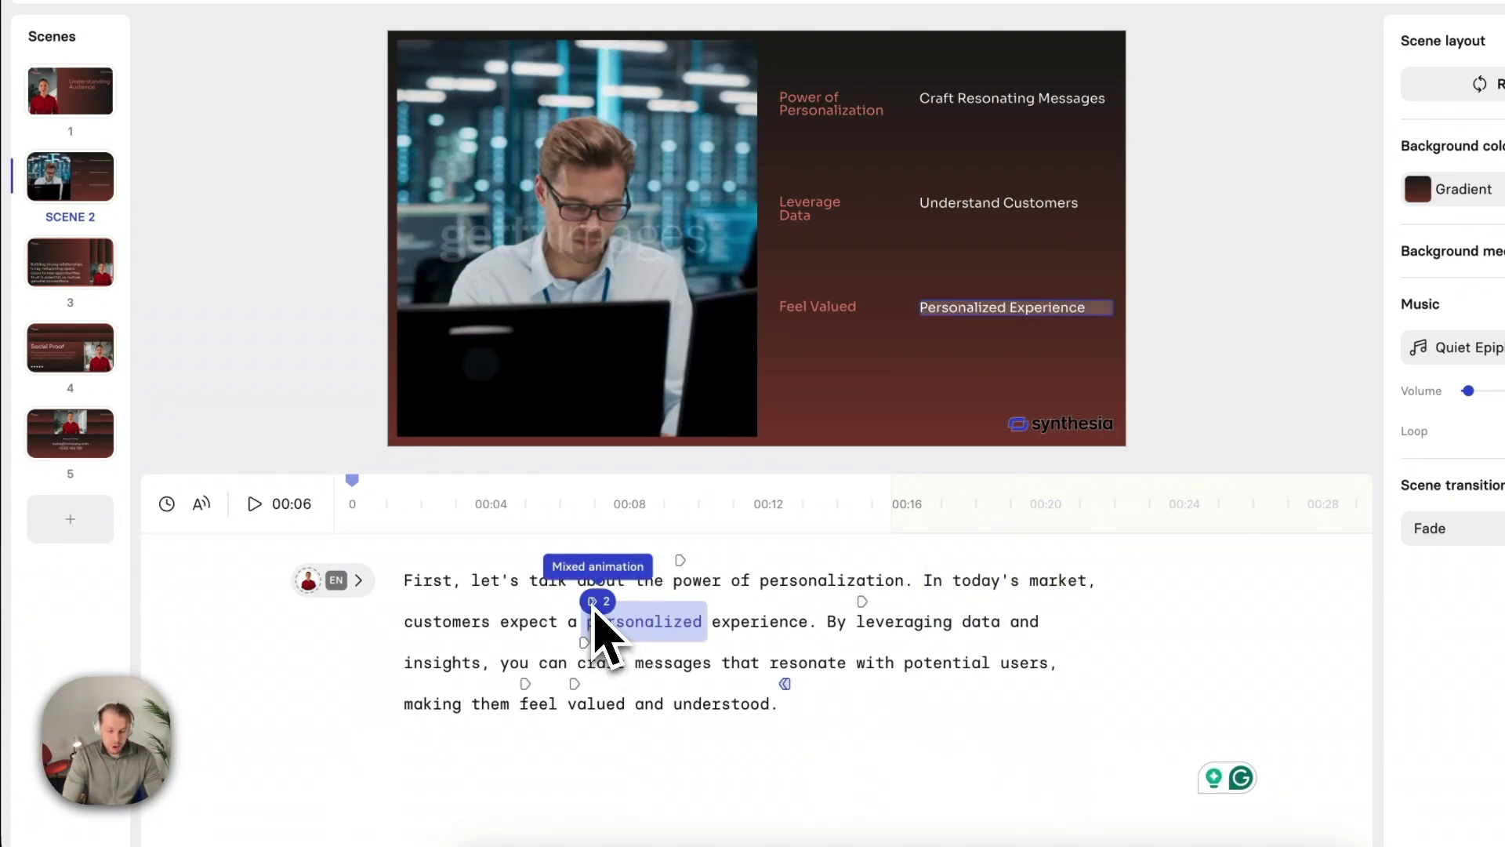
left_click(809, 621)
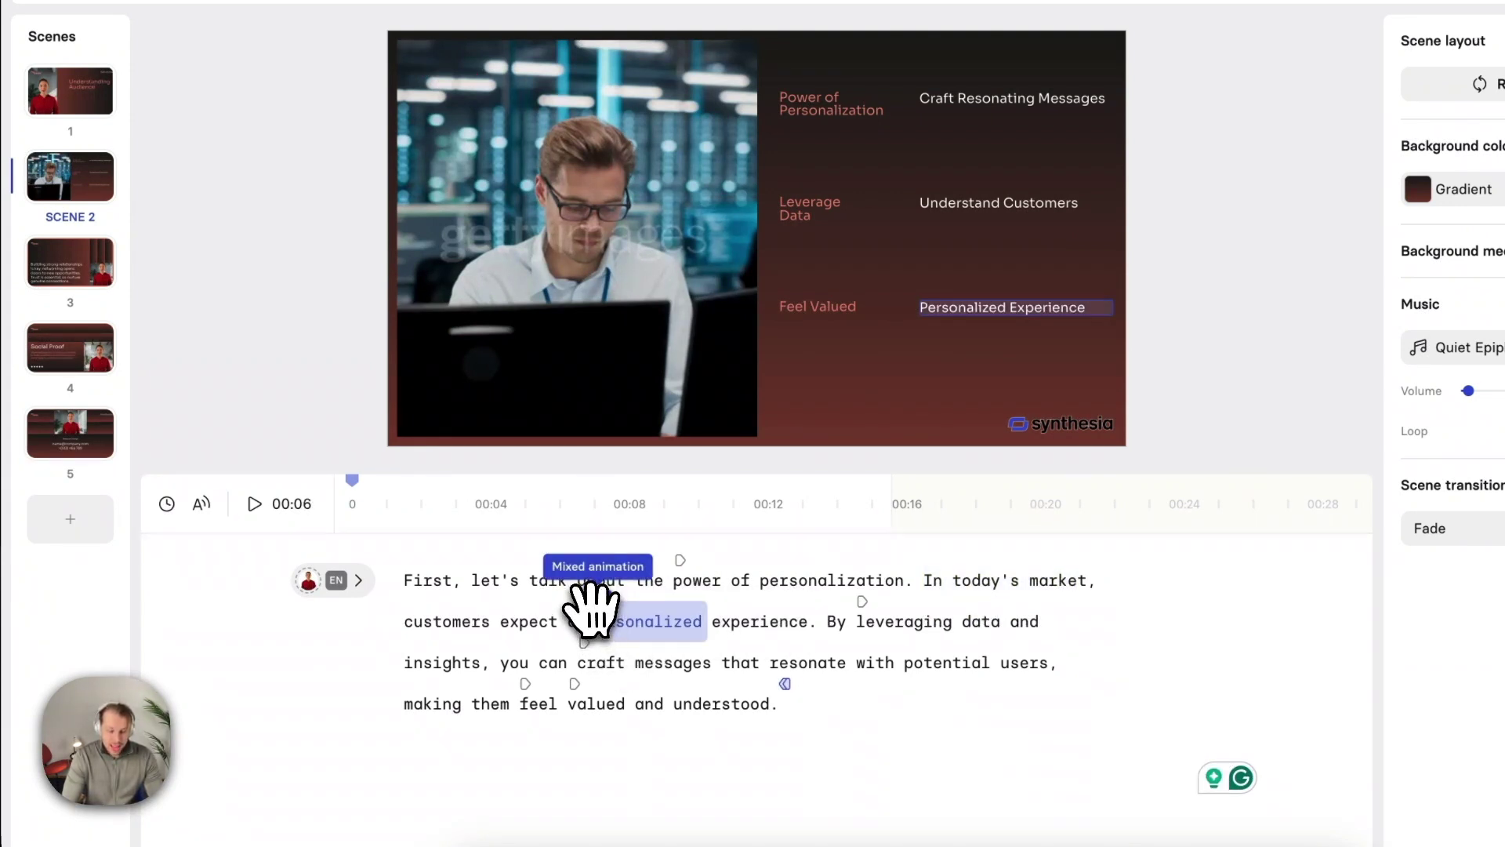
left_click(588, 603)
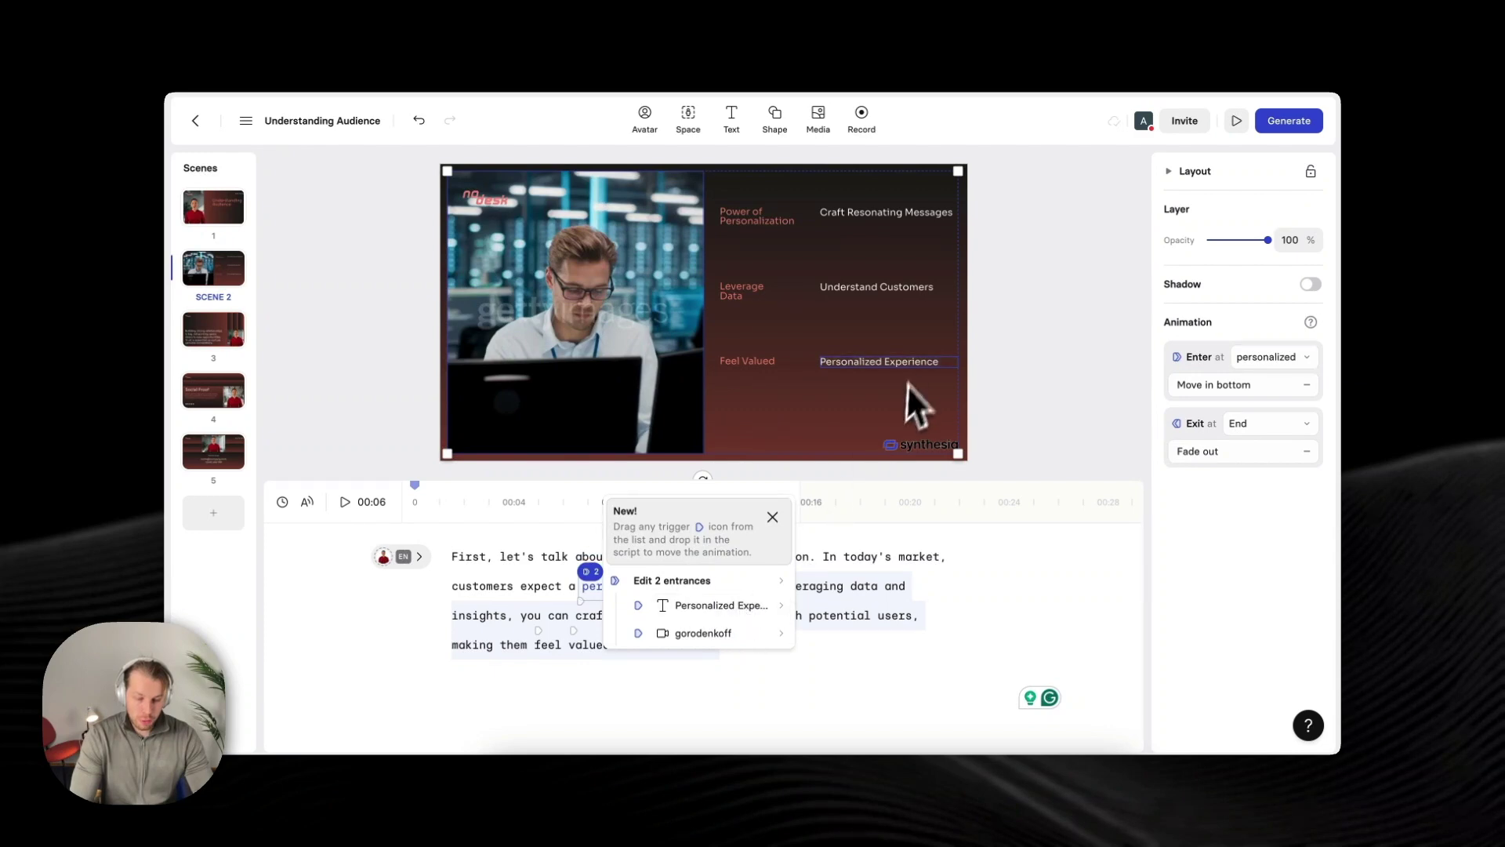
left_click(831, 557)
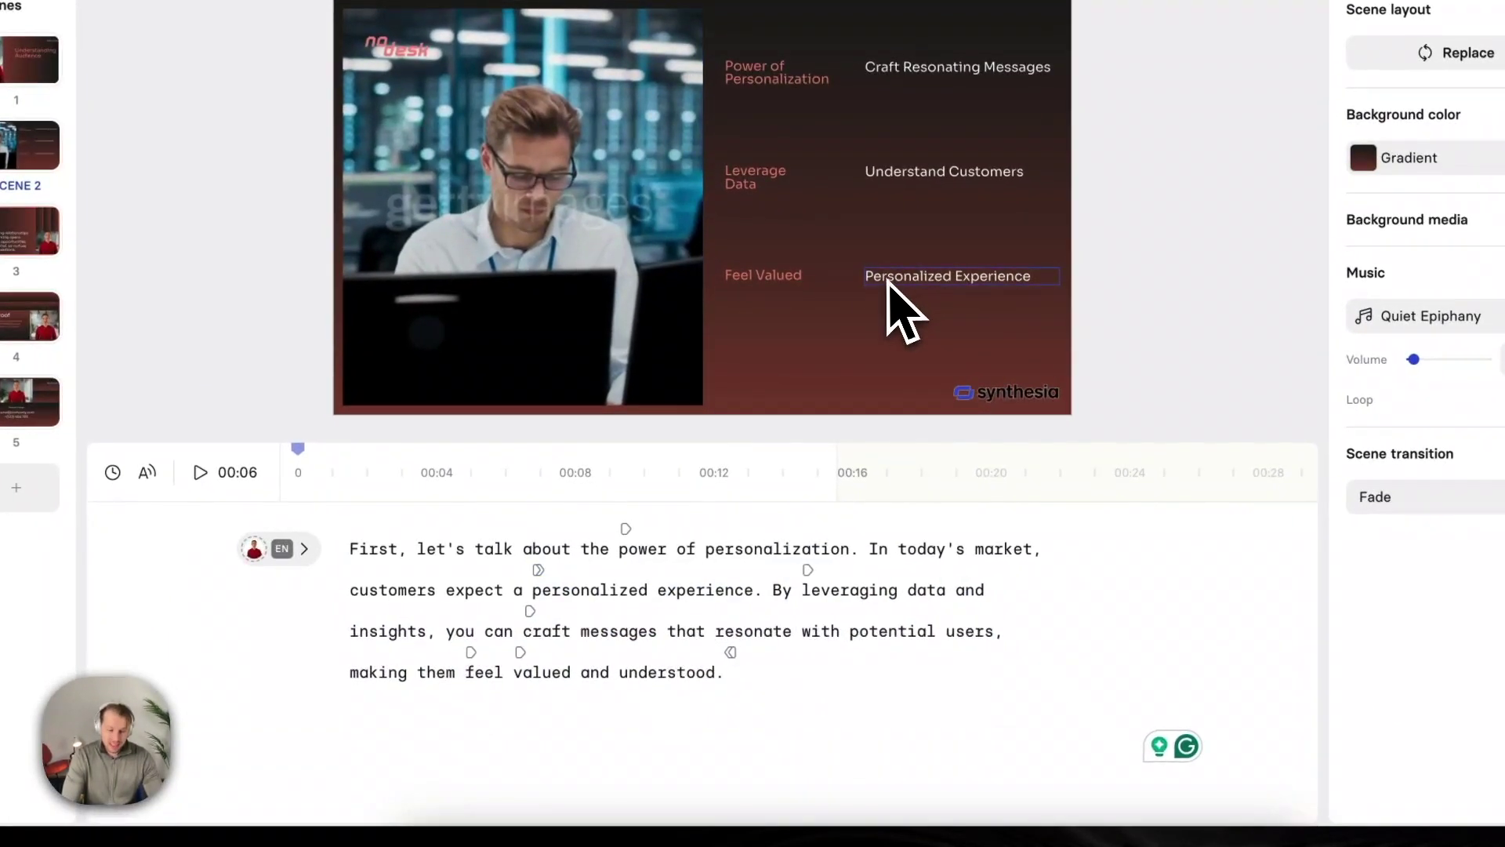
left_click(885, 290)
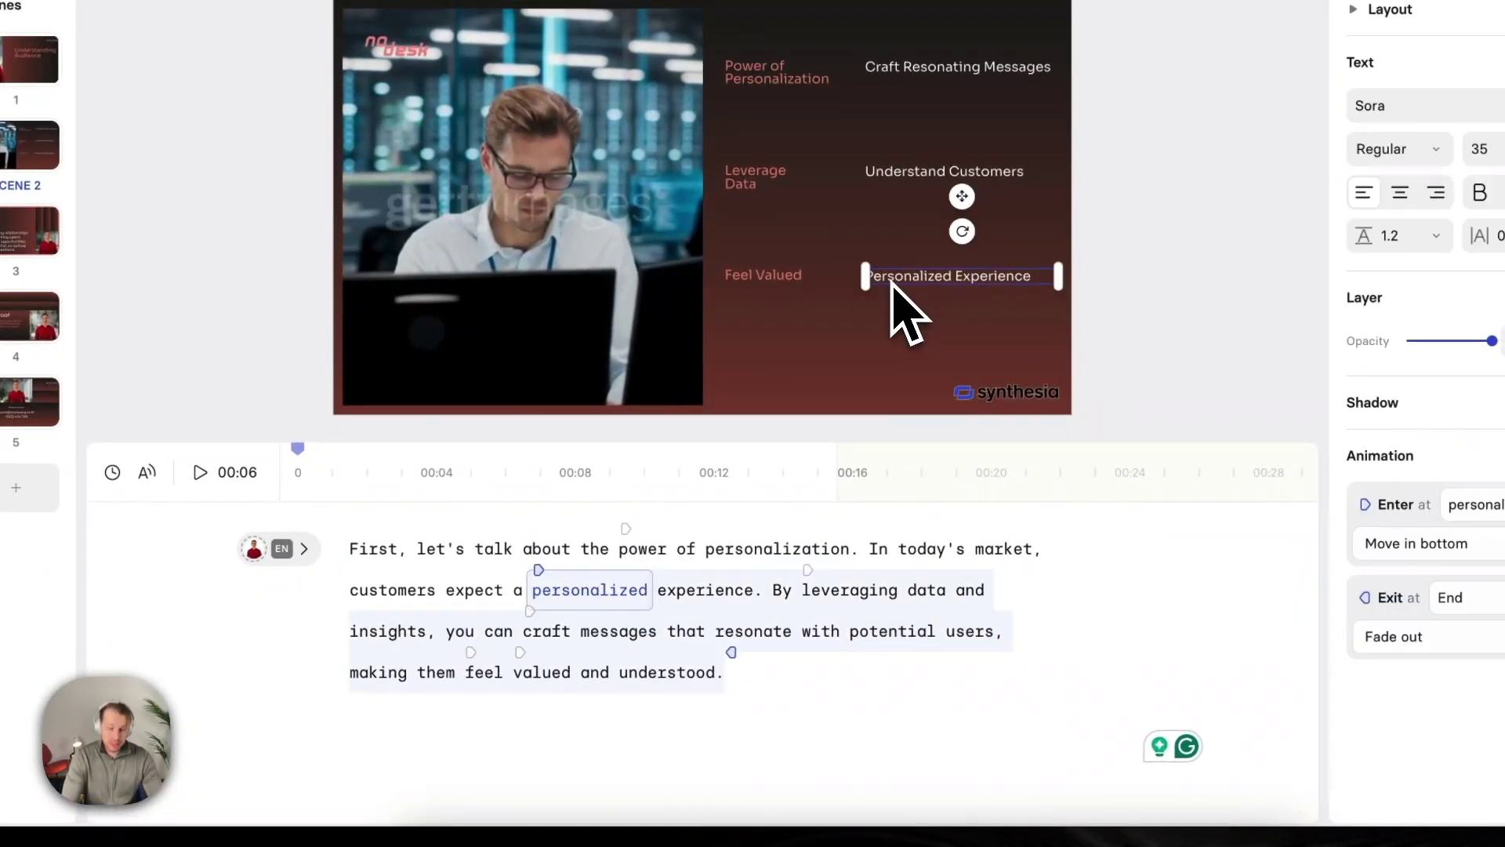
left_click(538, 570)
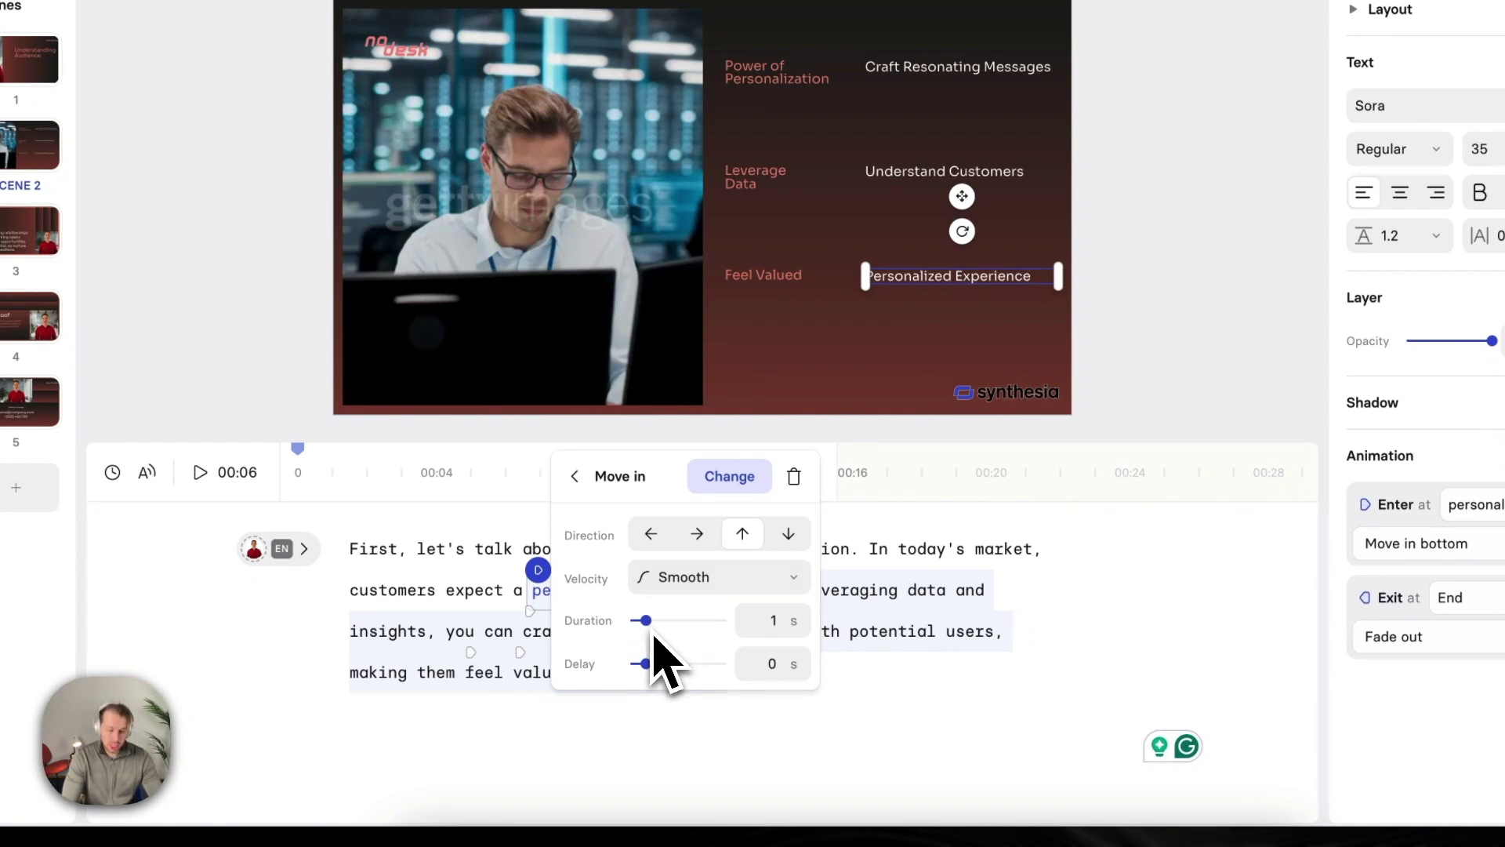
left_click(574, 476)
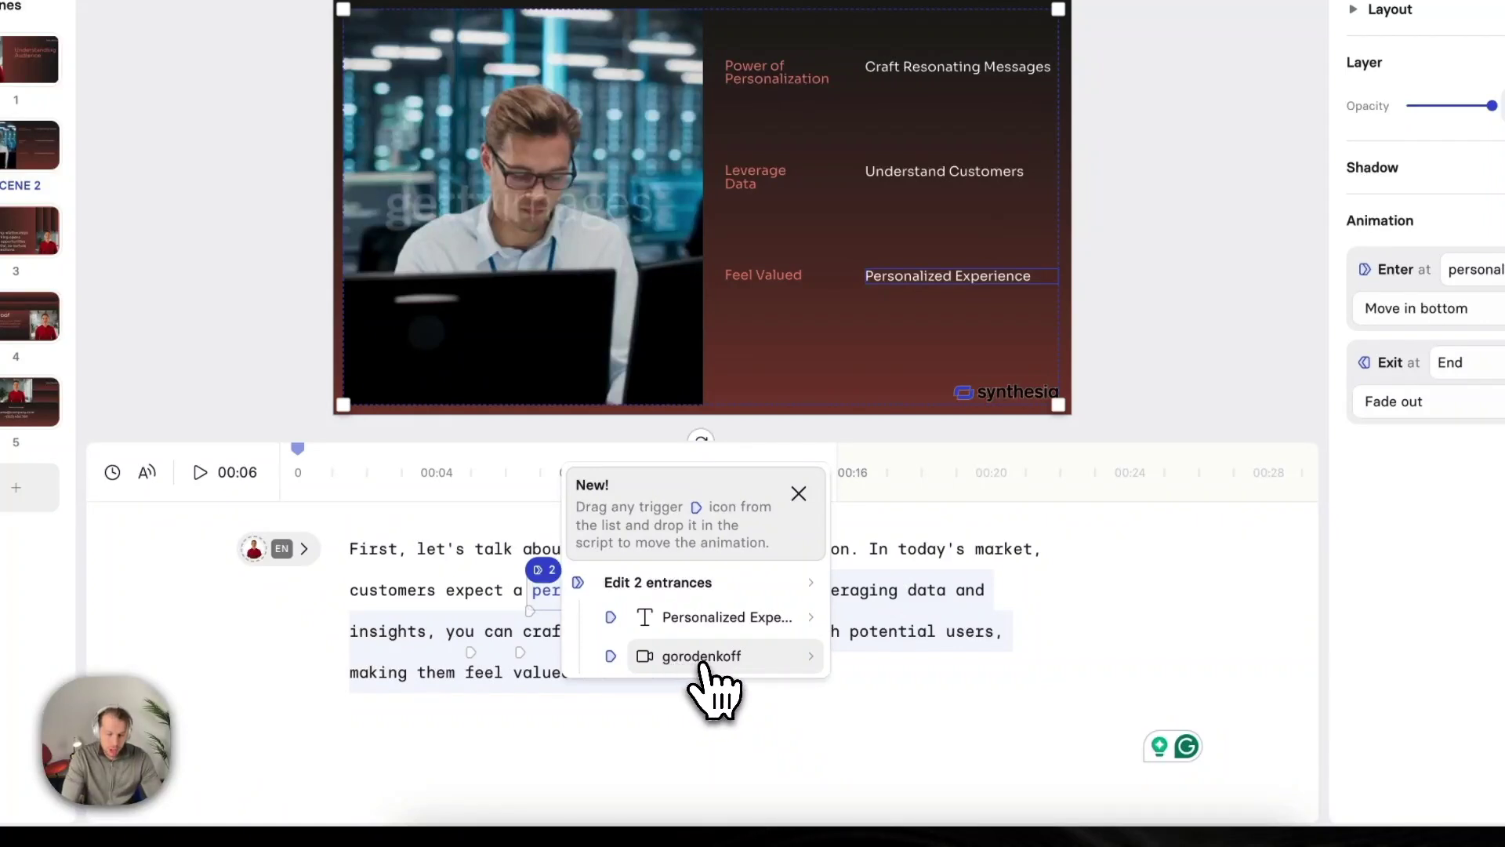
Step: Make the stock video's entrance animation move in from the left
left_click(696, 665)
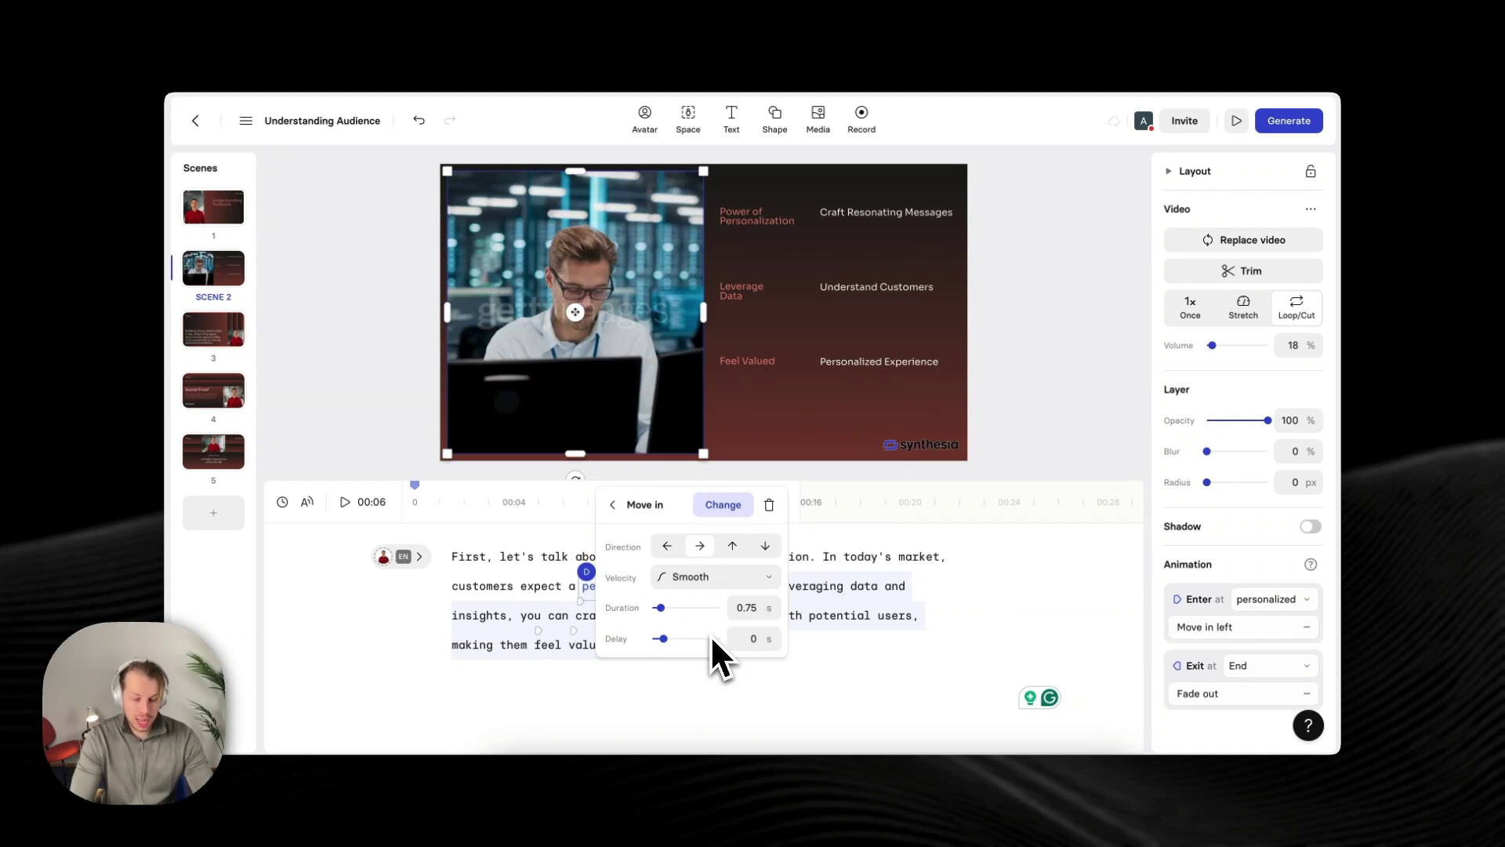
left_click(667, 549)
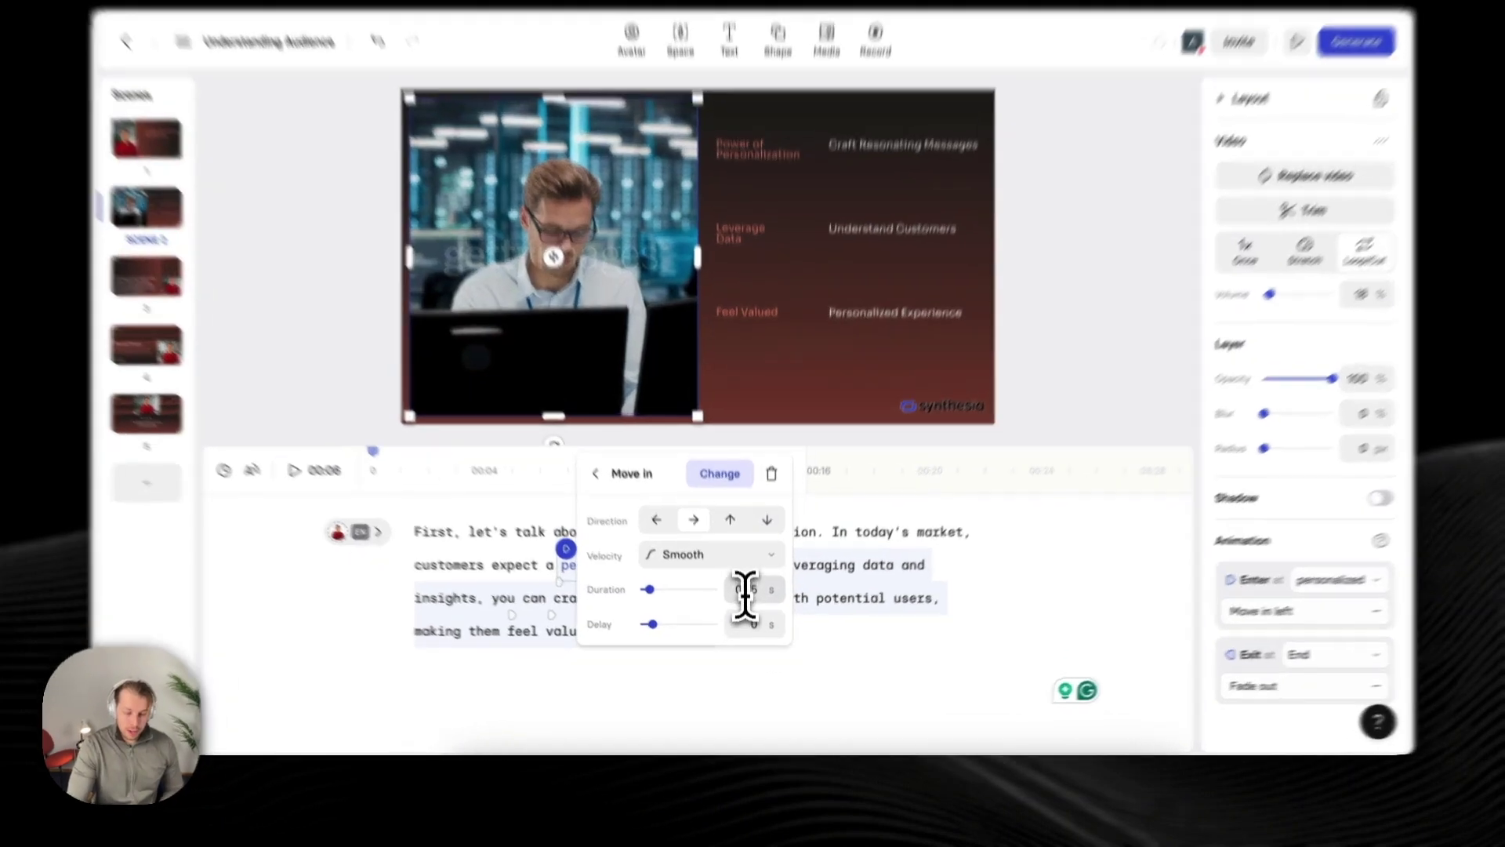
left_click(751, 609)
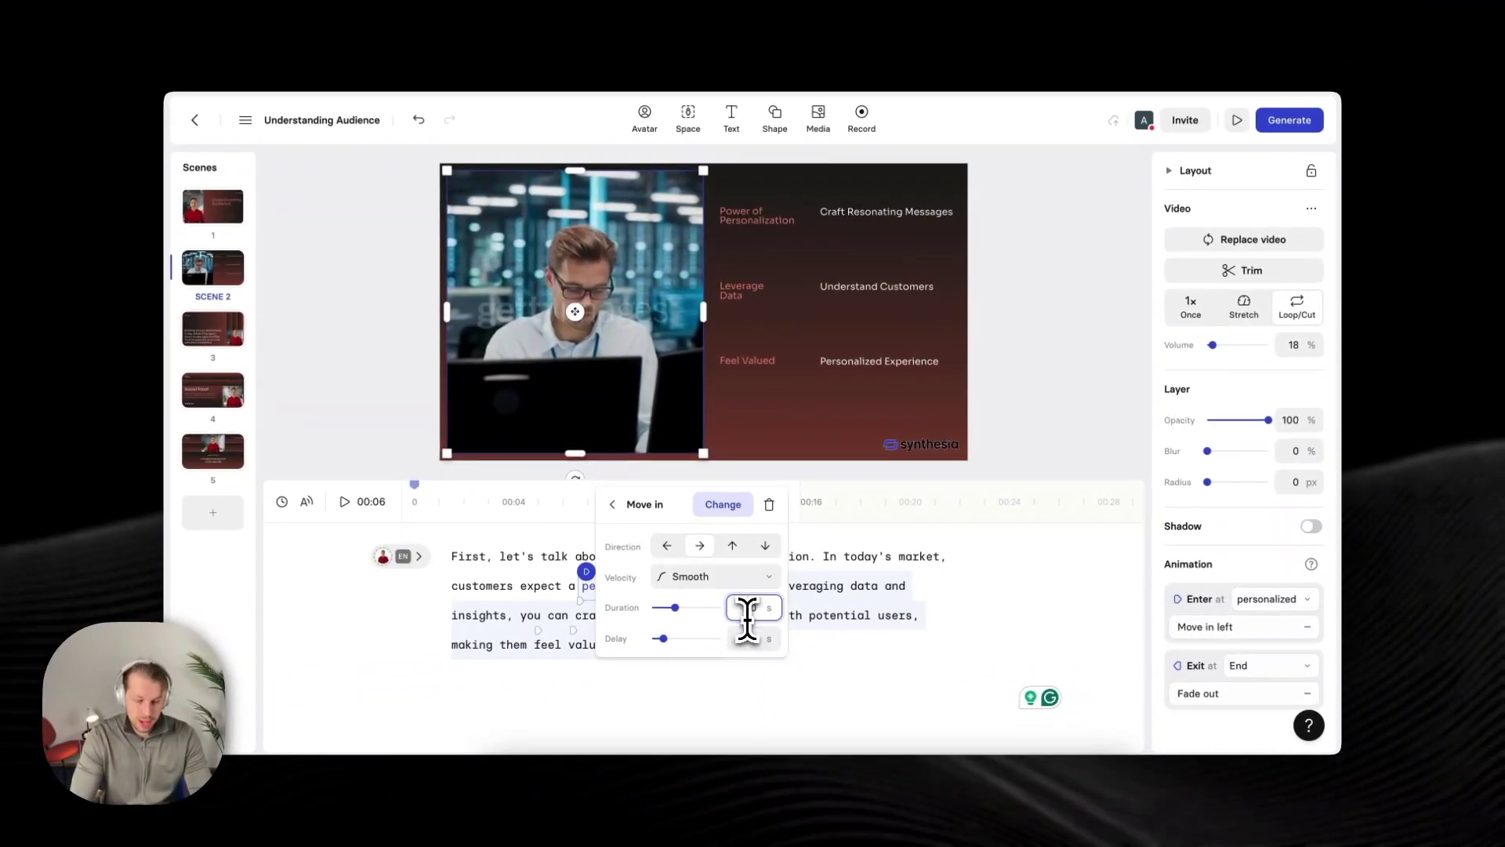
key("Tab")
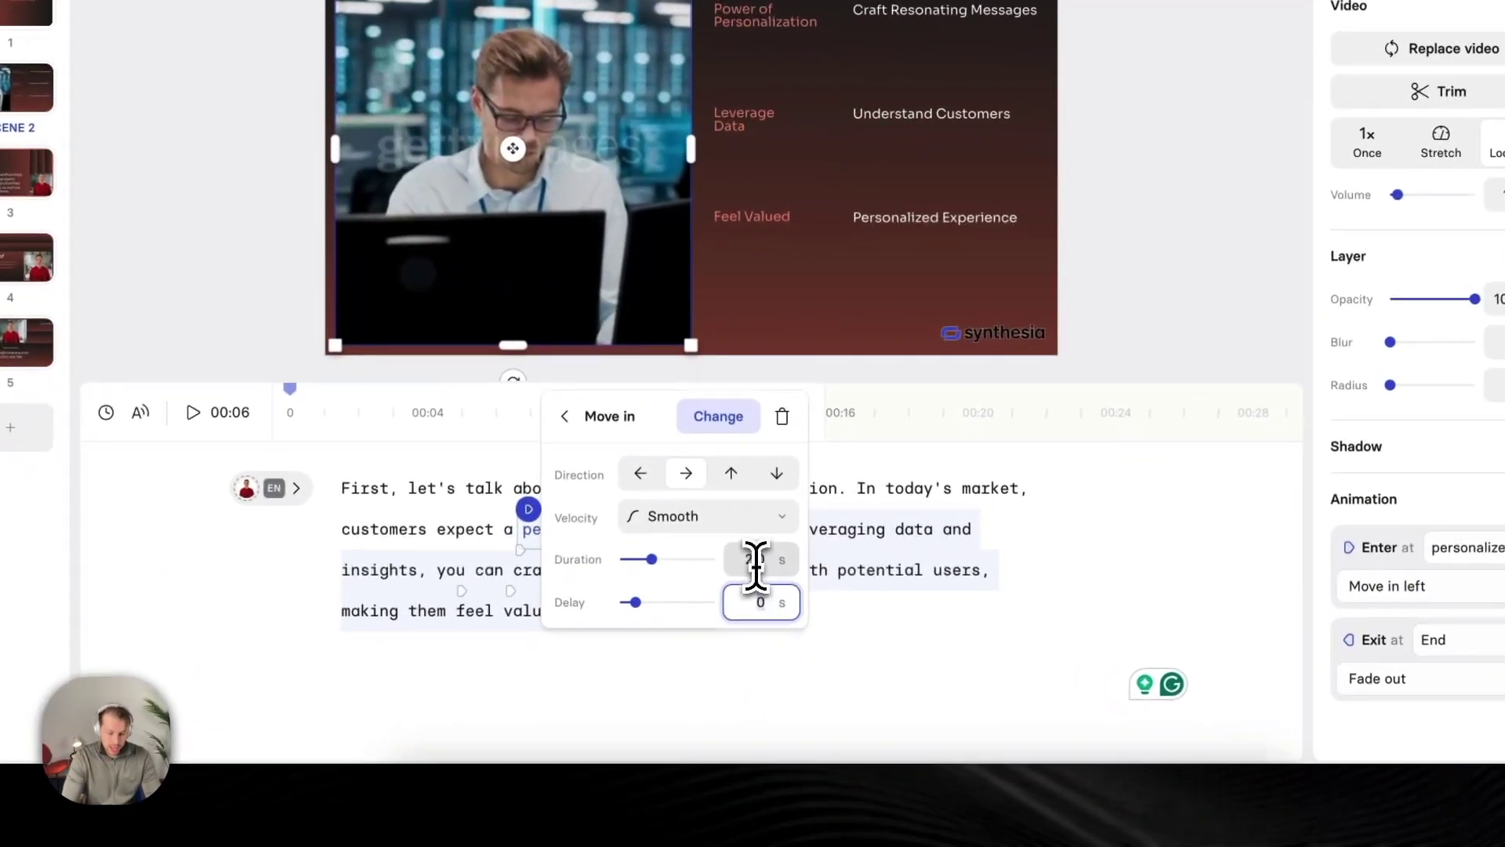
left_click(755, 559)
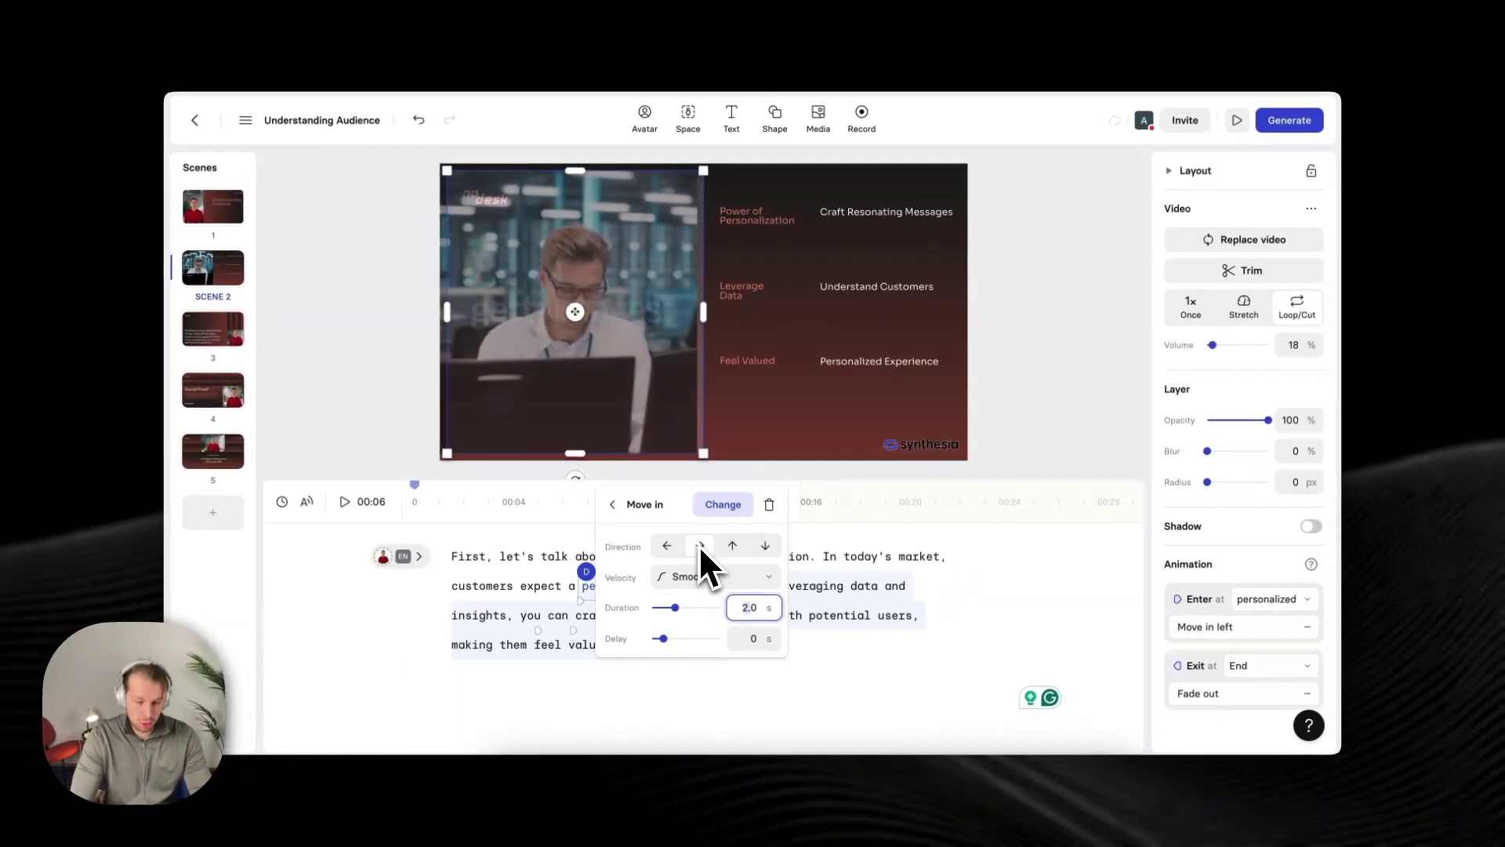
Step: Set the stock video's entrance duration to 1 s with 0 s delay, then preview the scene
left_click(745, 608)
type("0.")
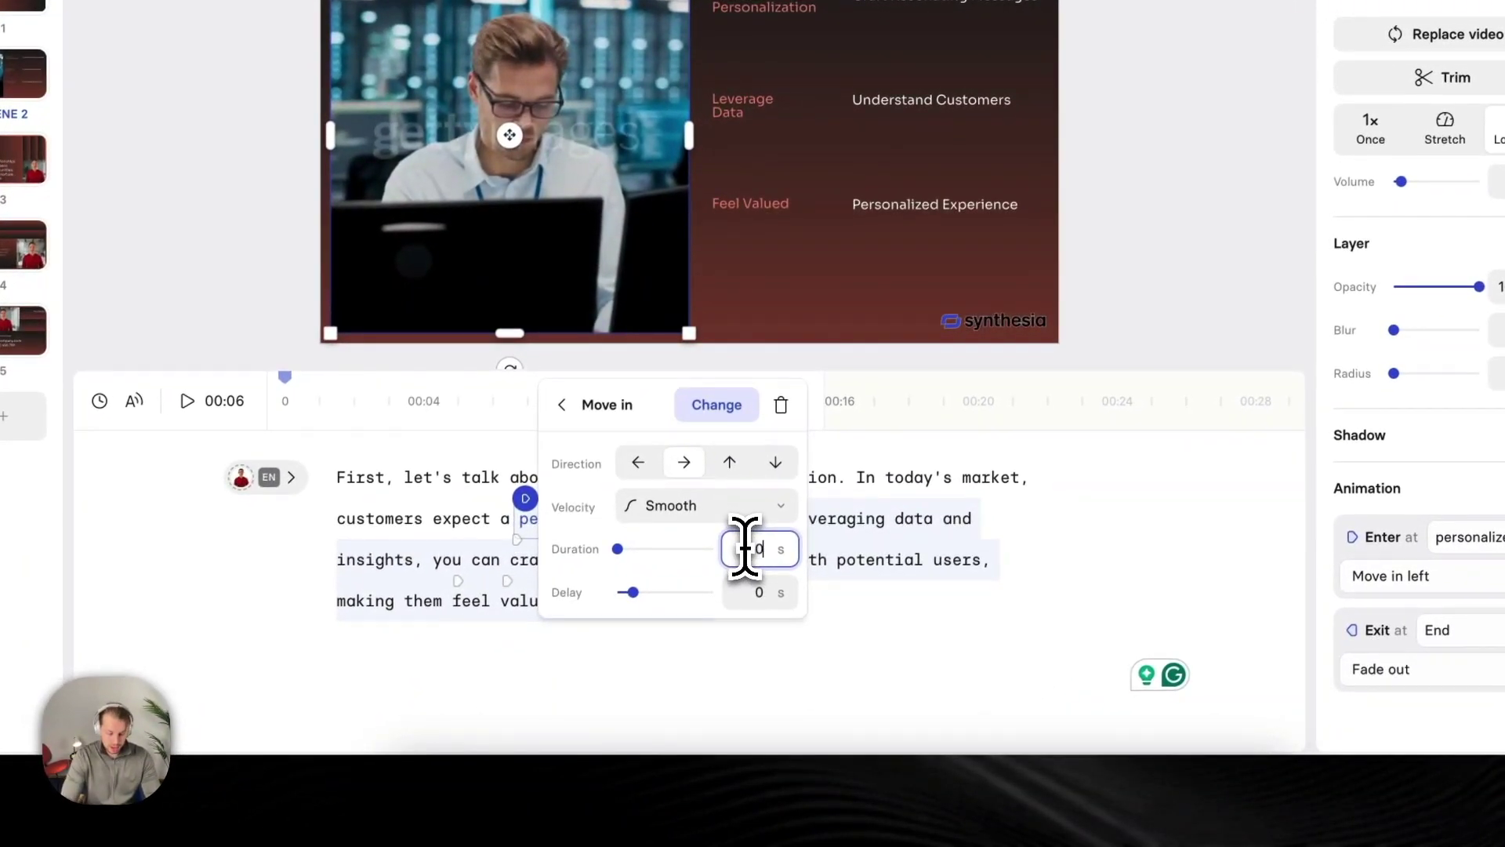
type("5")
key("BackSpace")
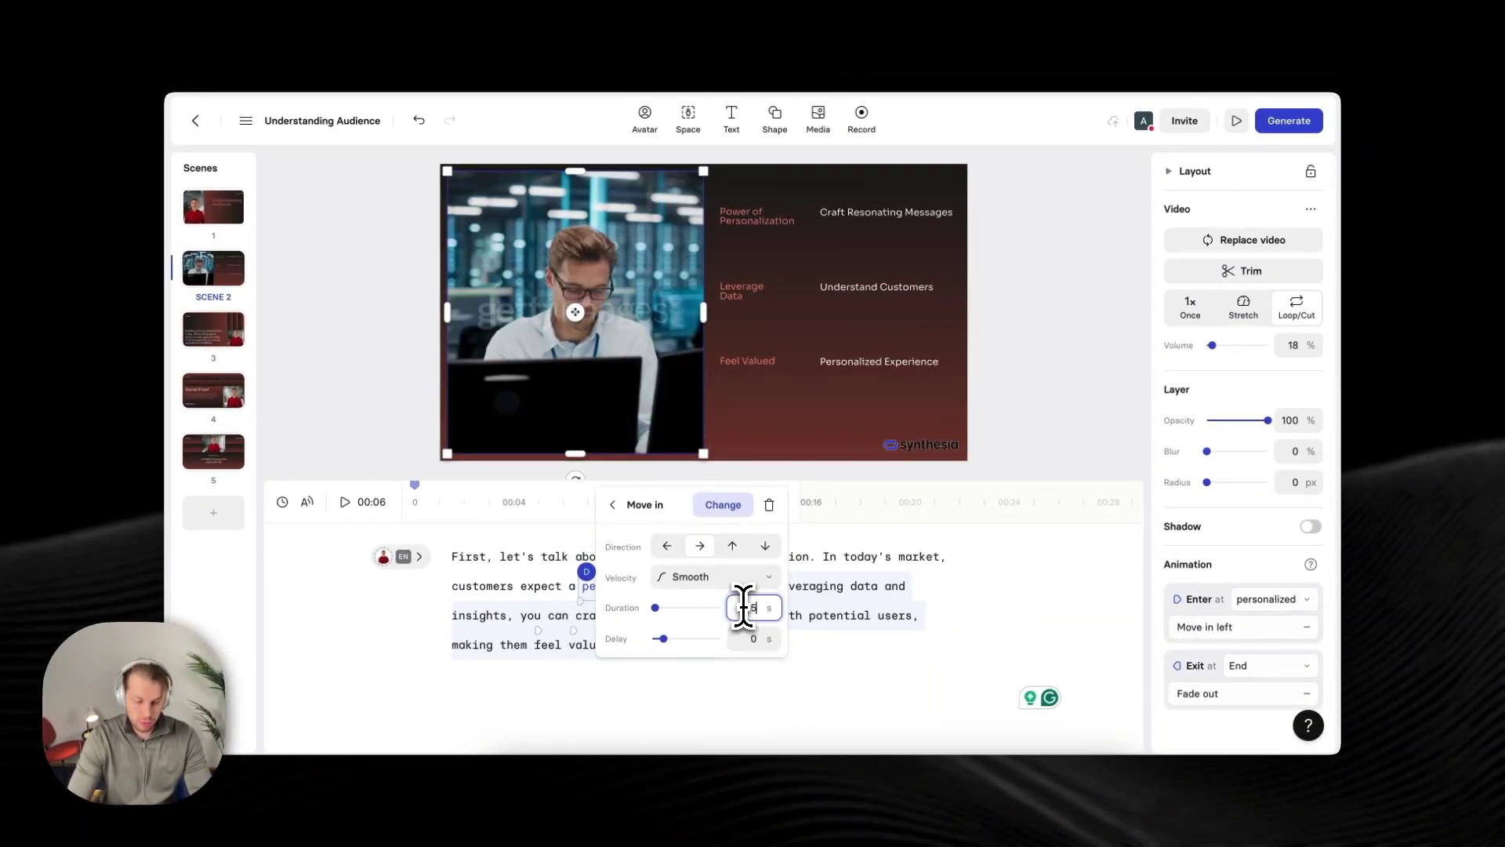
type("25")
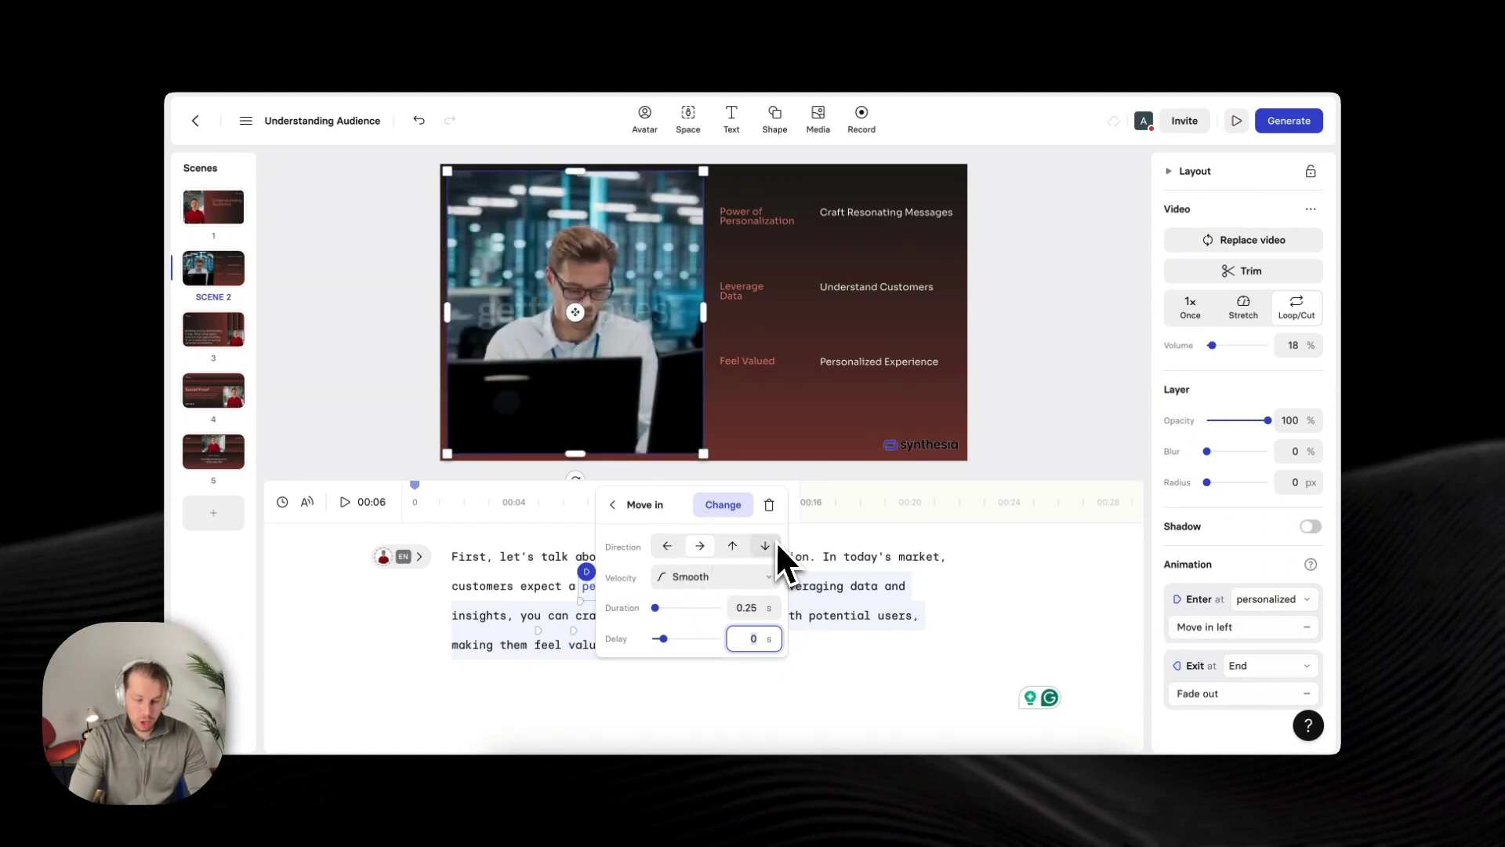
left_click(755, 608)
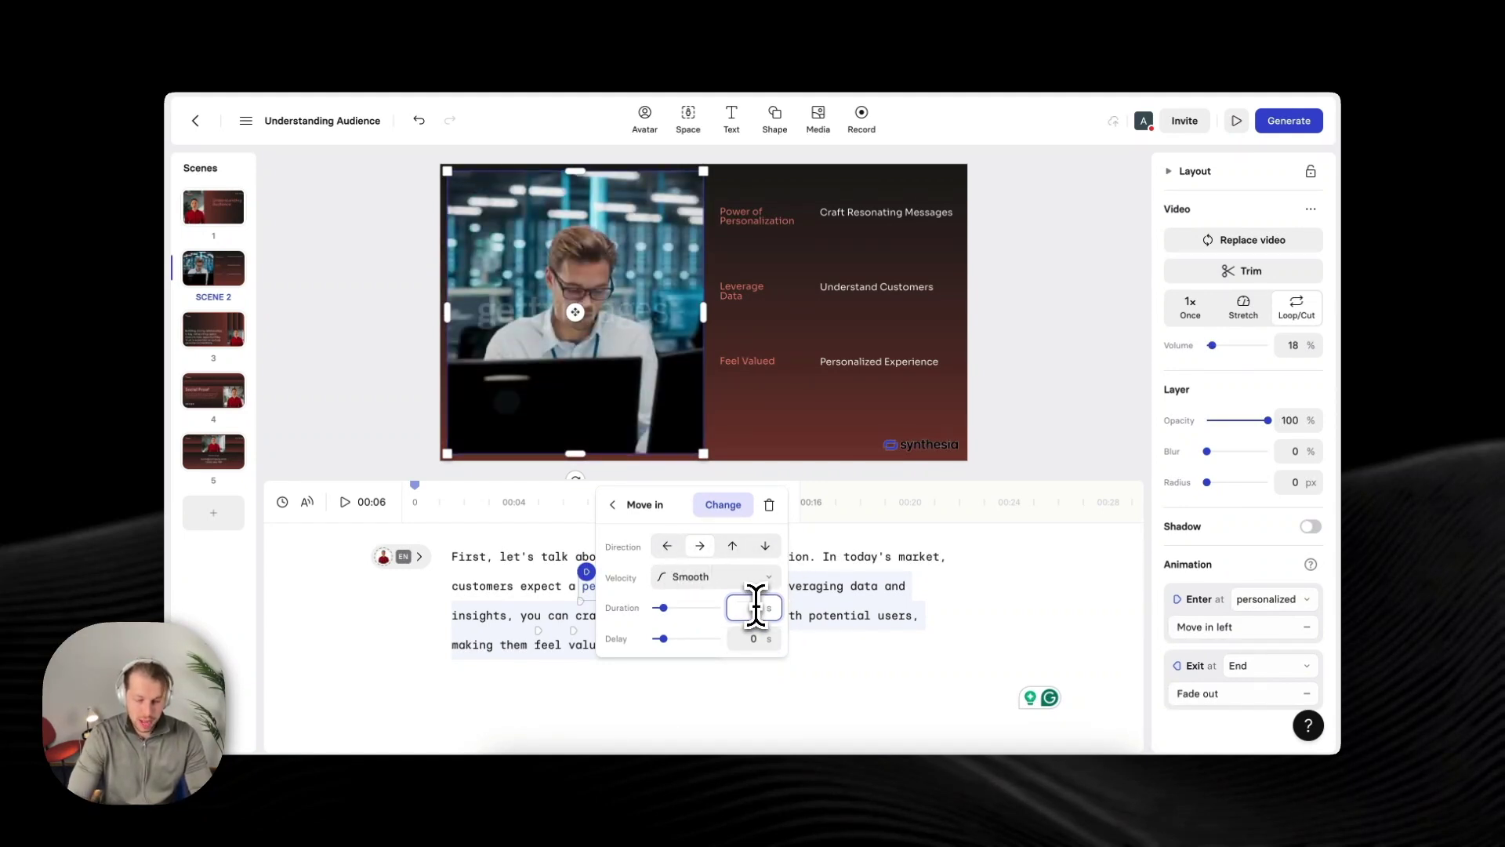
type("1")
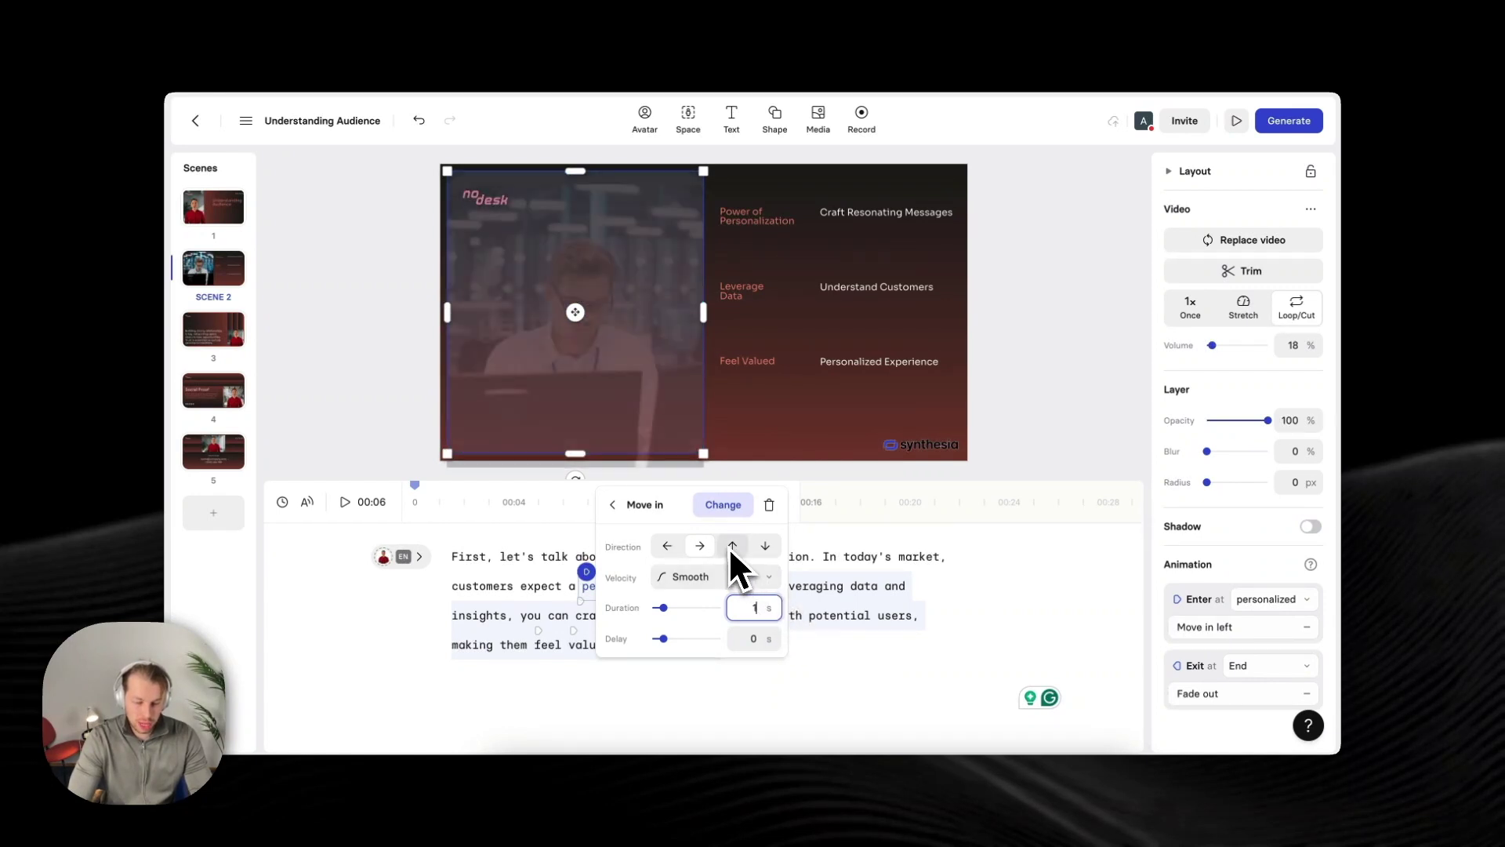
key("Tab")
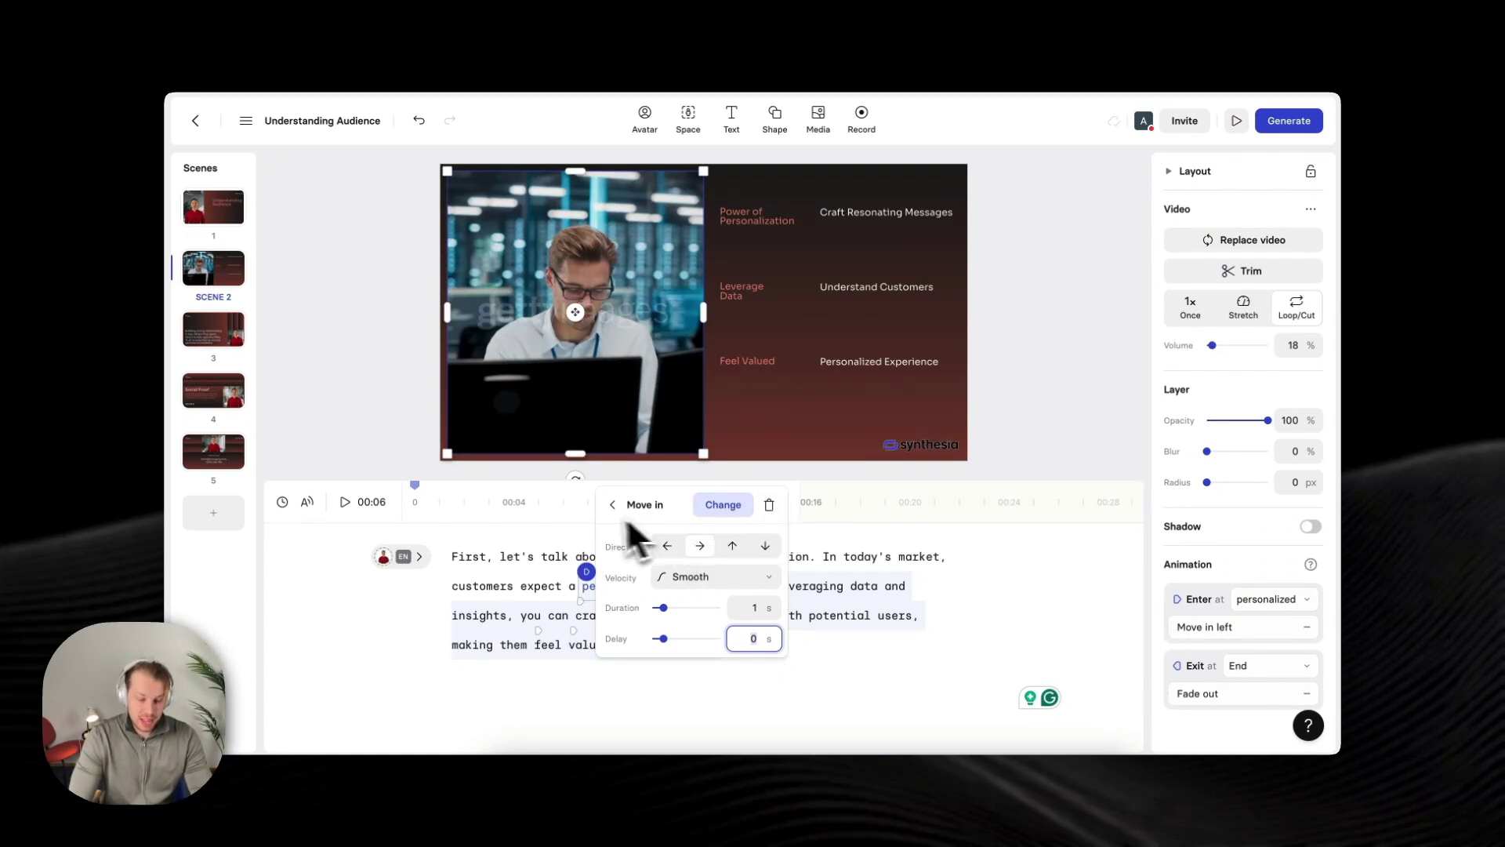
left_click(347, 502)
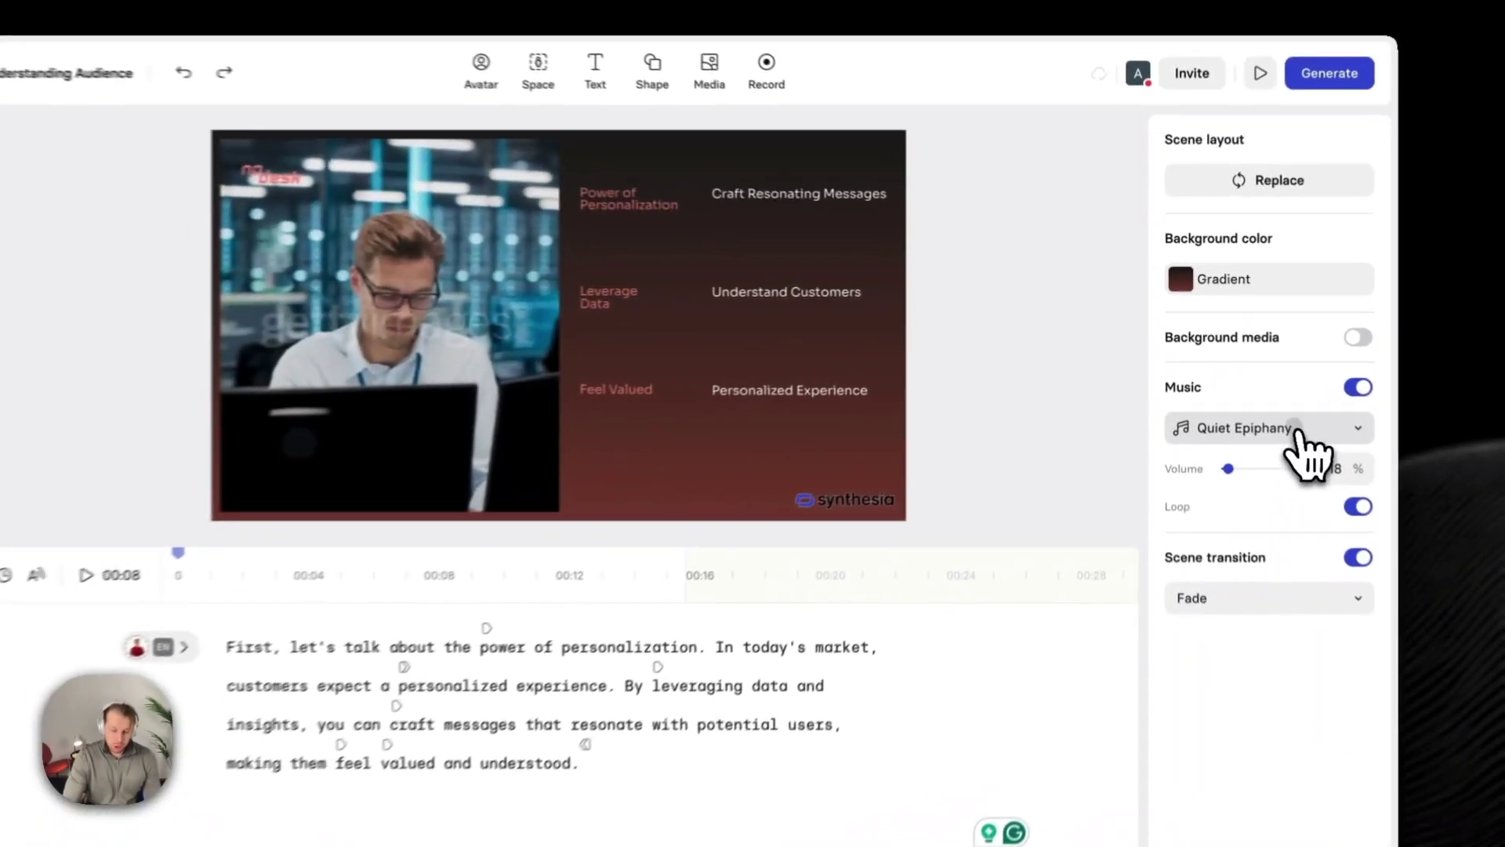
Step: Preview Summerfield in the music library and use it as the background music
left_click(1297, 431)
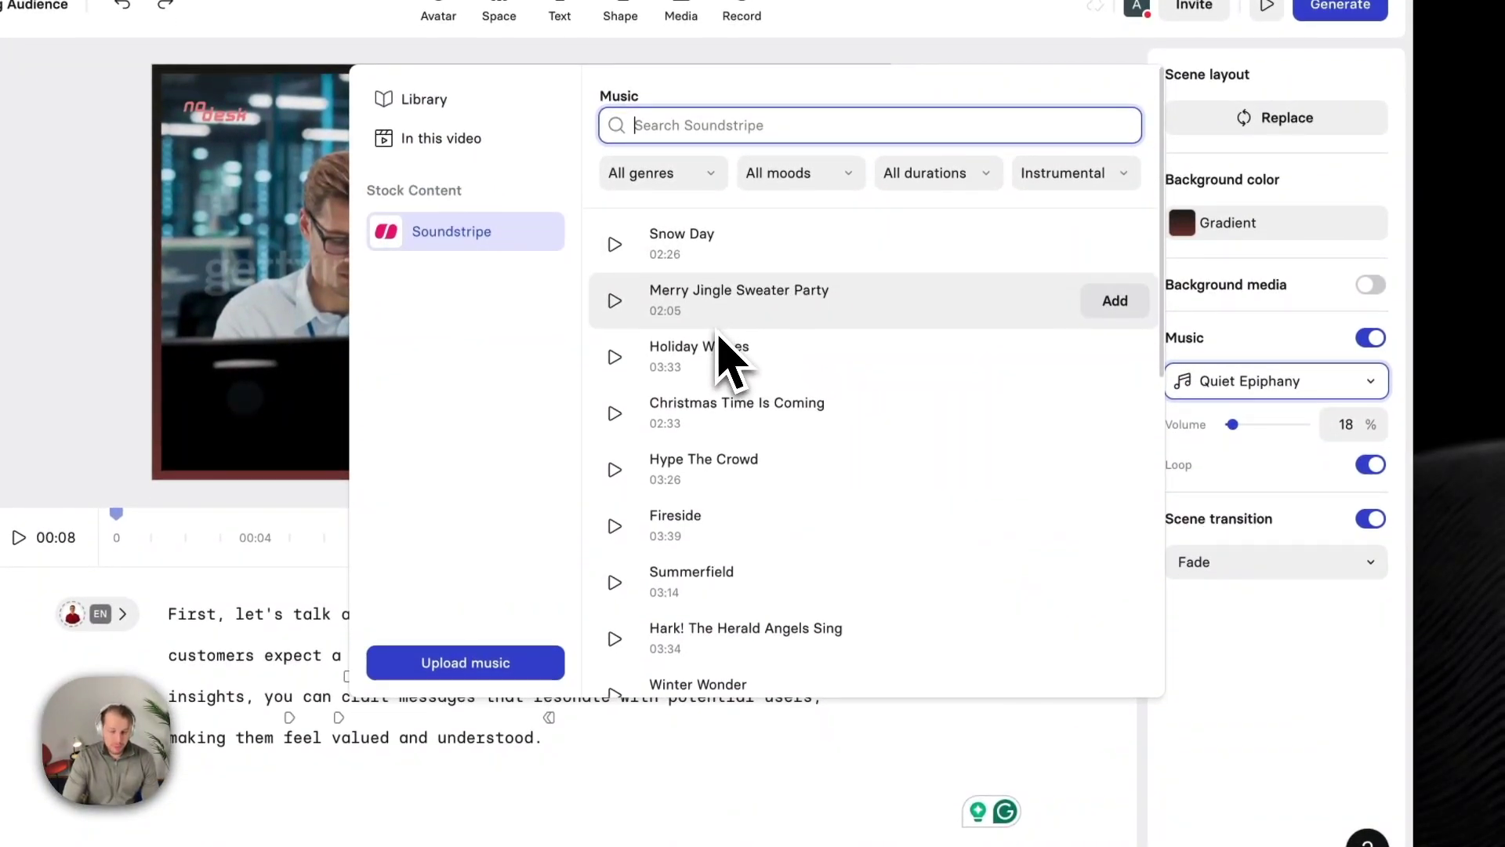
scroll(760, 353, "down", 1)
left_click(755, 579)
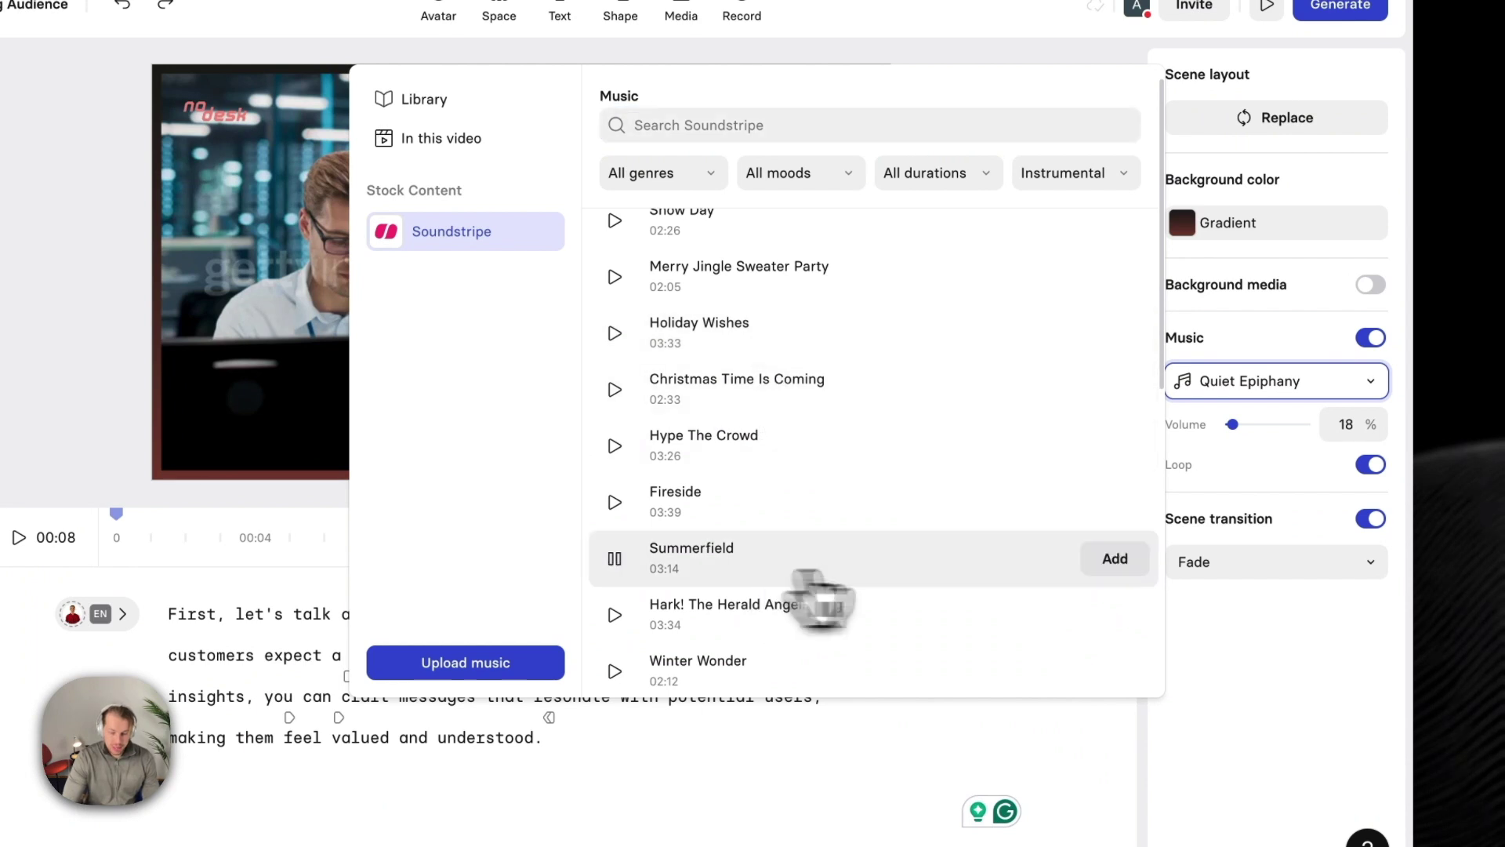
left_click(1117, 560)
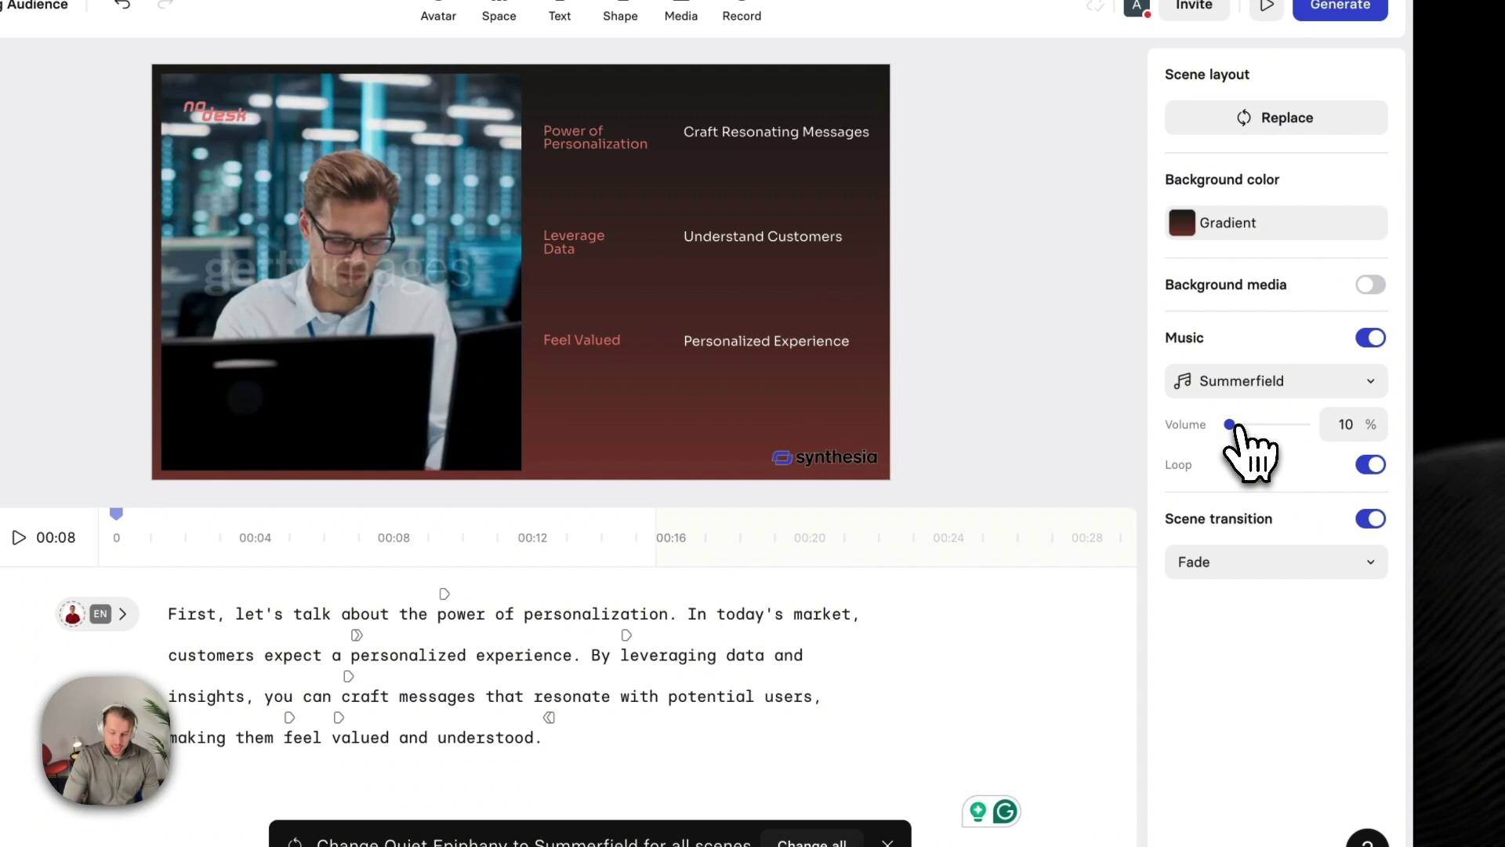
Step: Set the Summerfield volume to about 9% and keep looping on
left_click_drag(1235, 425, 1232, 424)
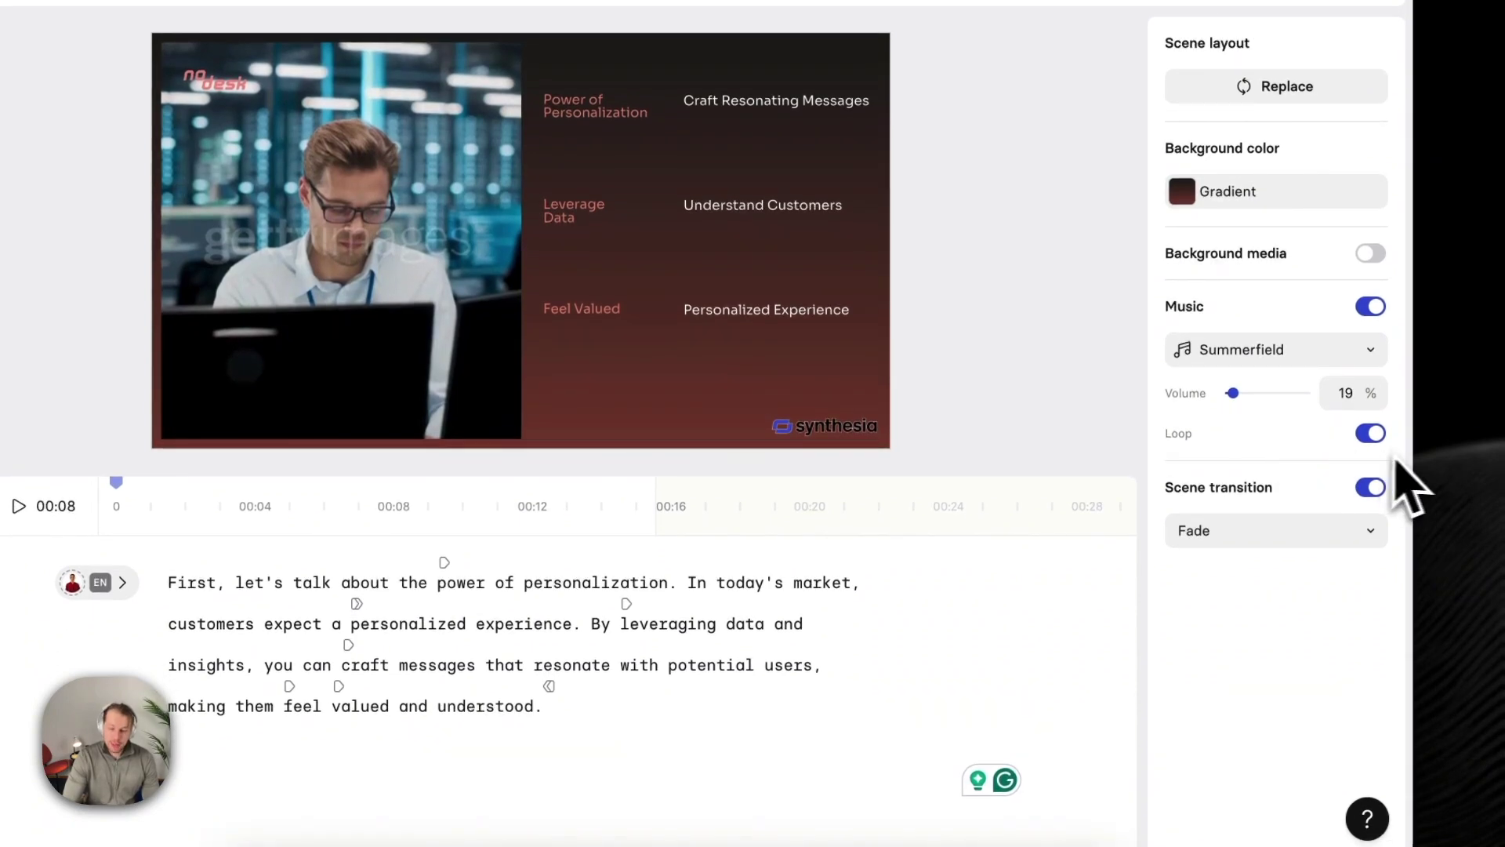
left_click(1374, 434)
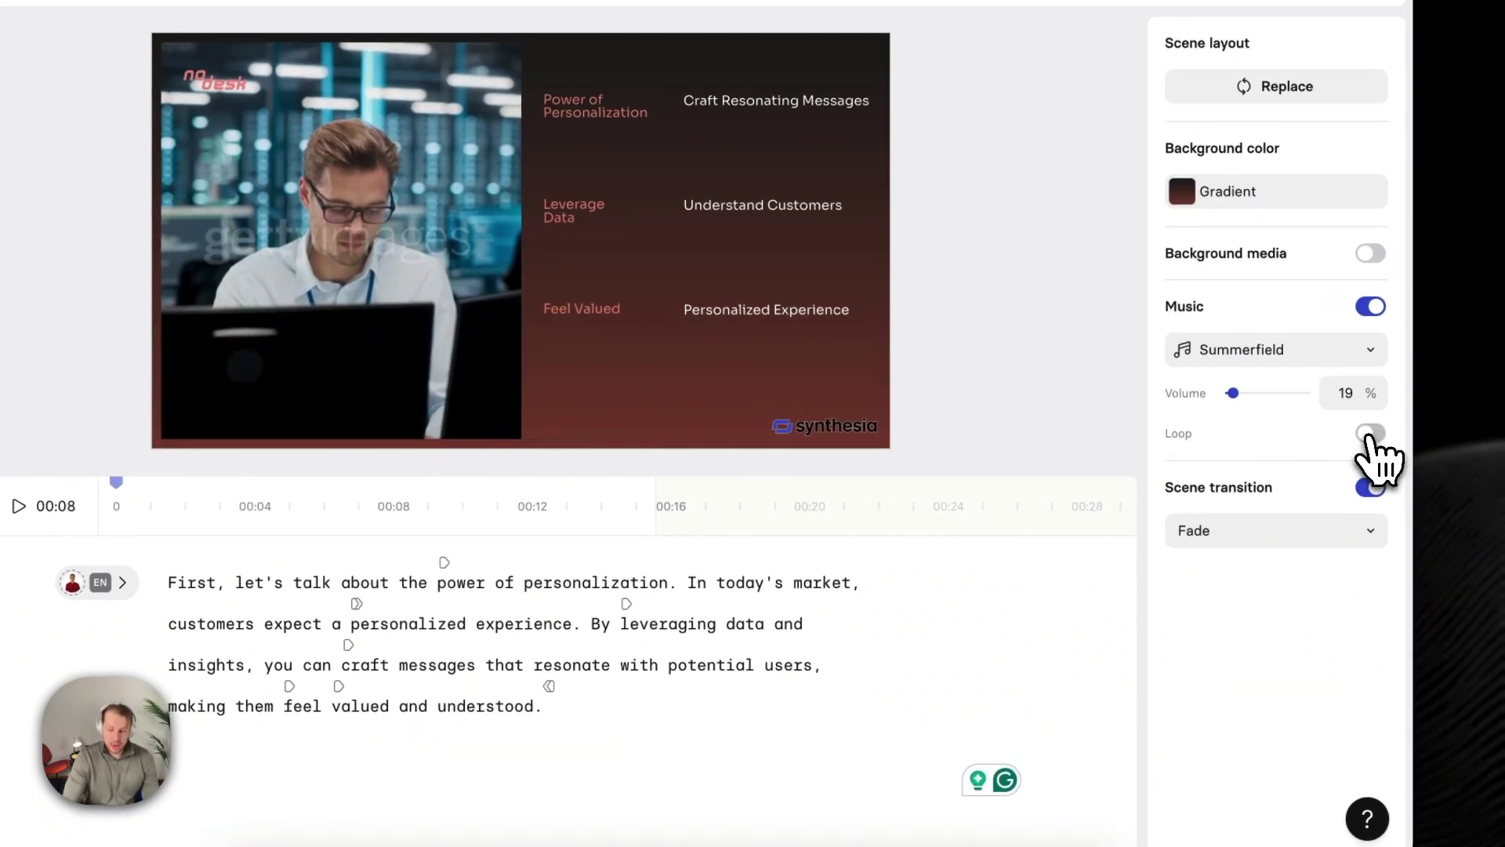
left_click(1372, 436)
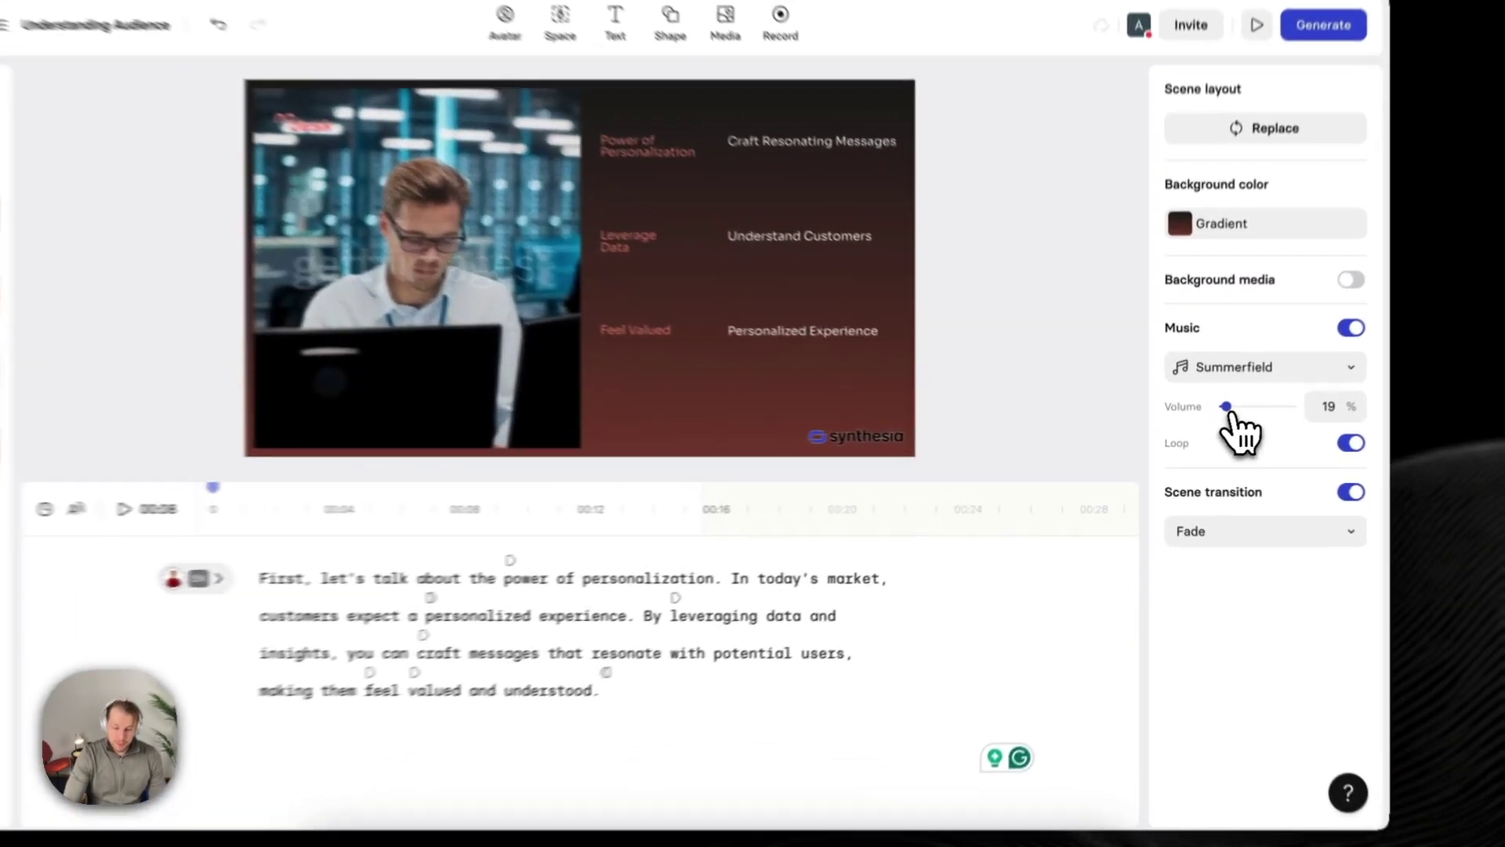
left_click_drag(1212, 422, 1230, 402)
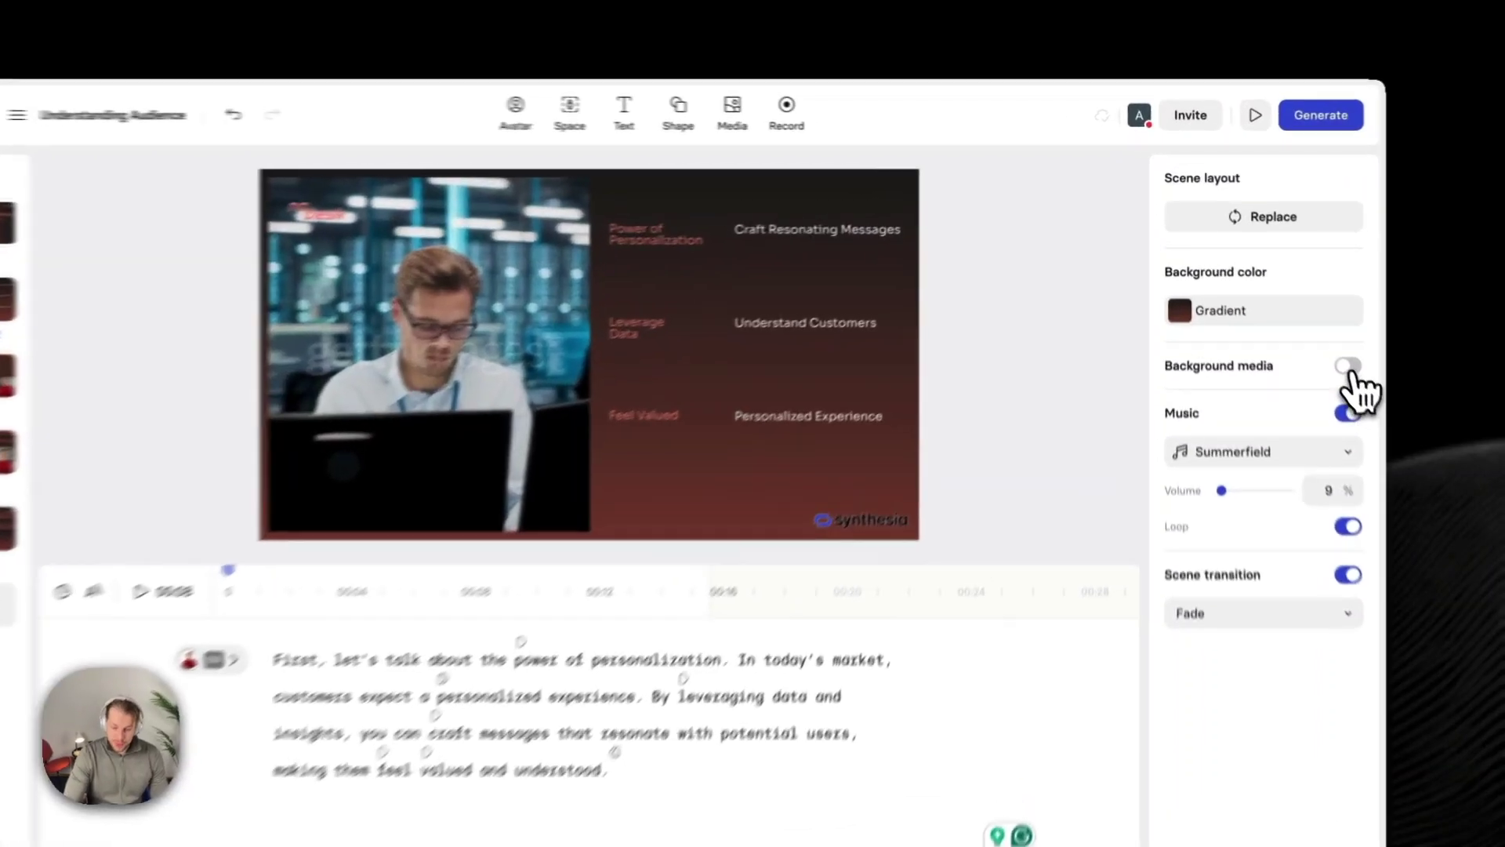
left_click(1310, 321)
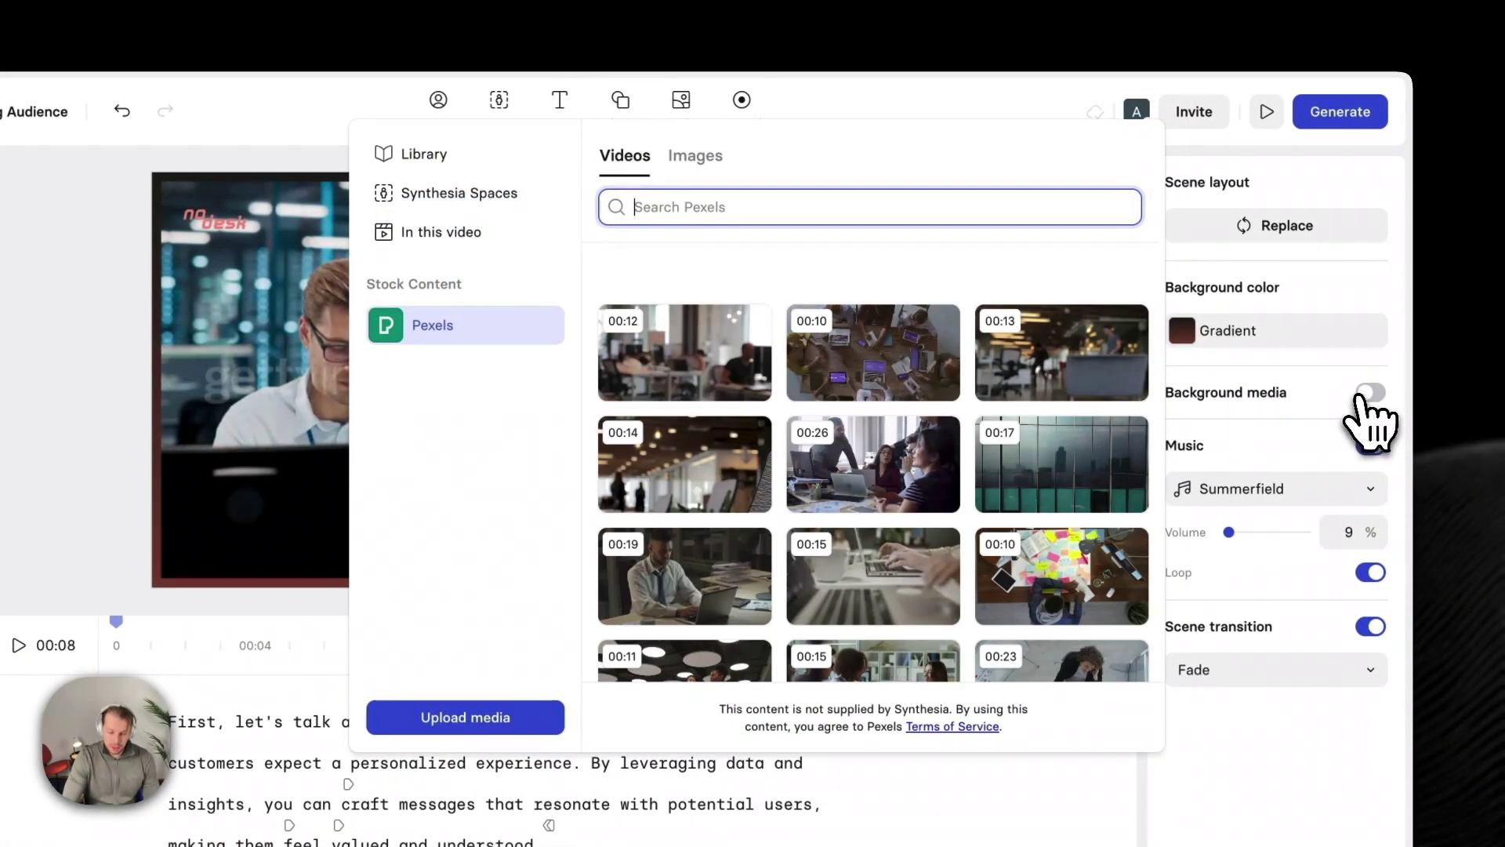
mouse_move(1019, 357)
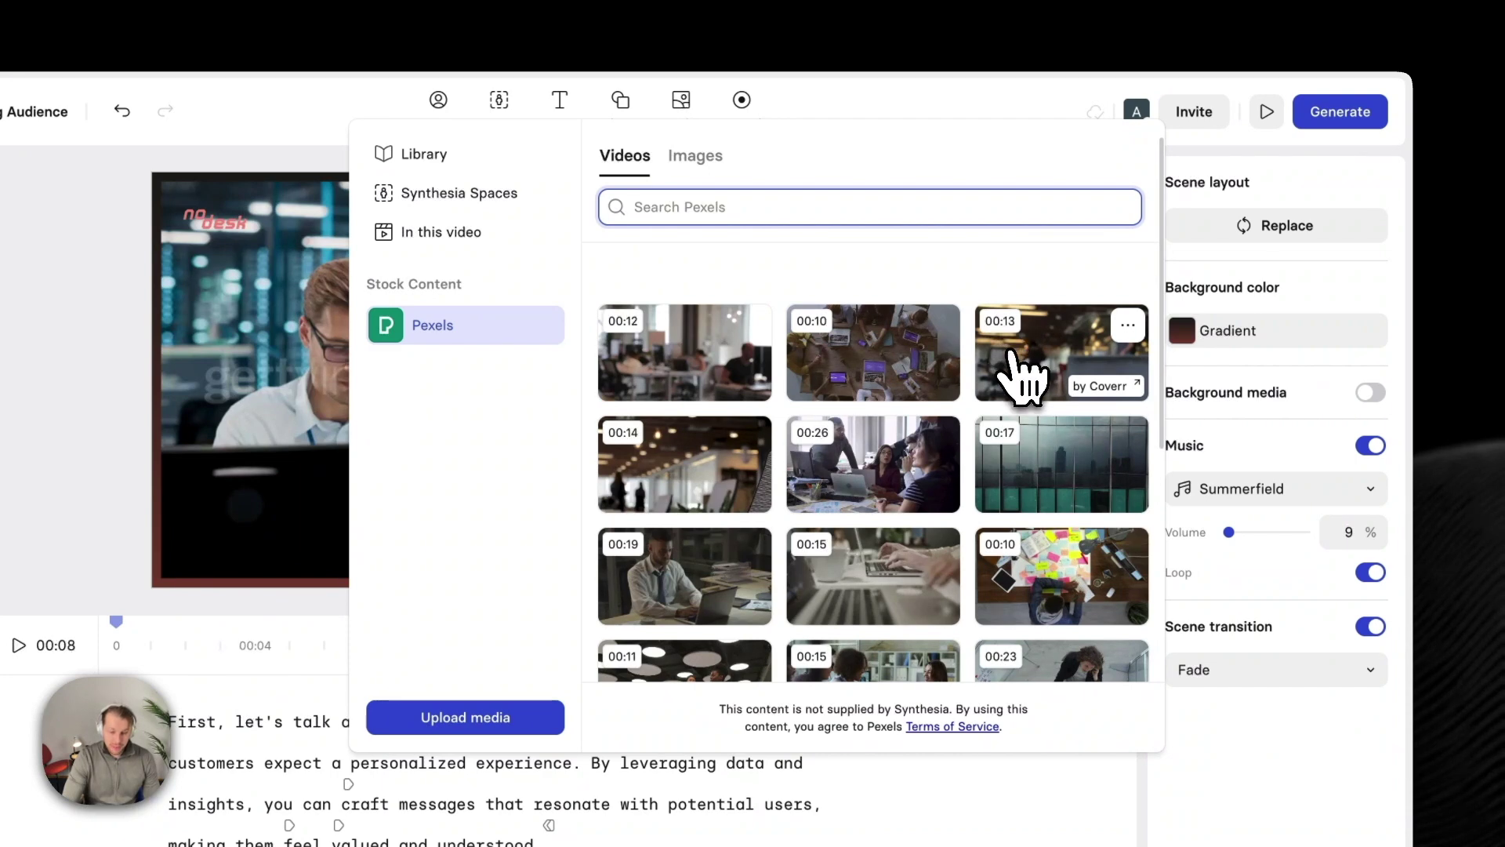
left_click(695, 155)
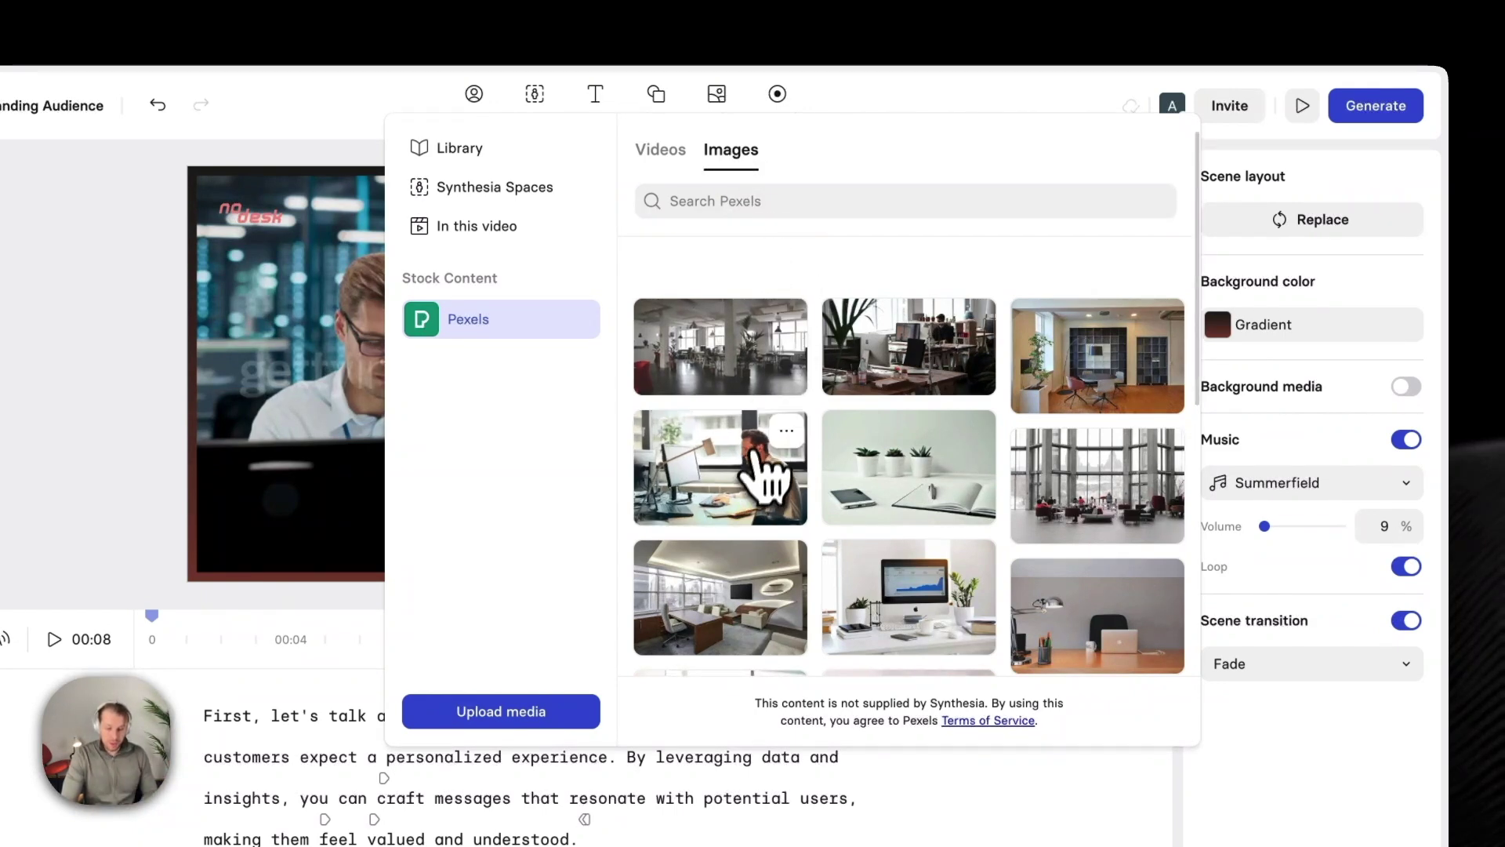
mouse_move(877, 502)
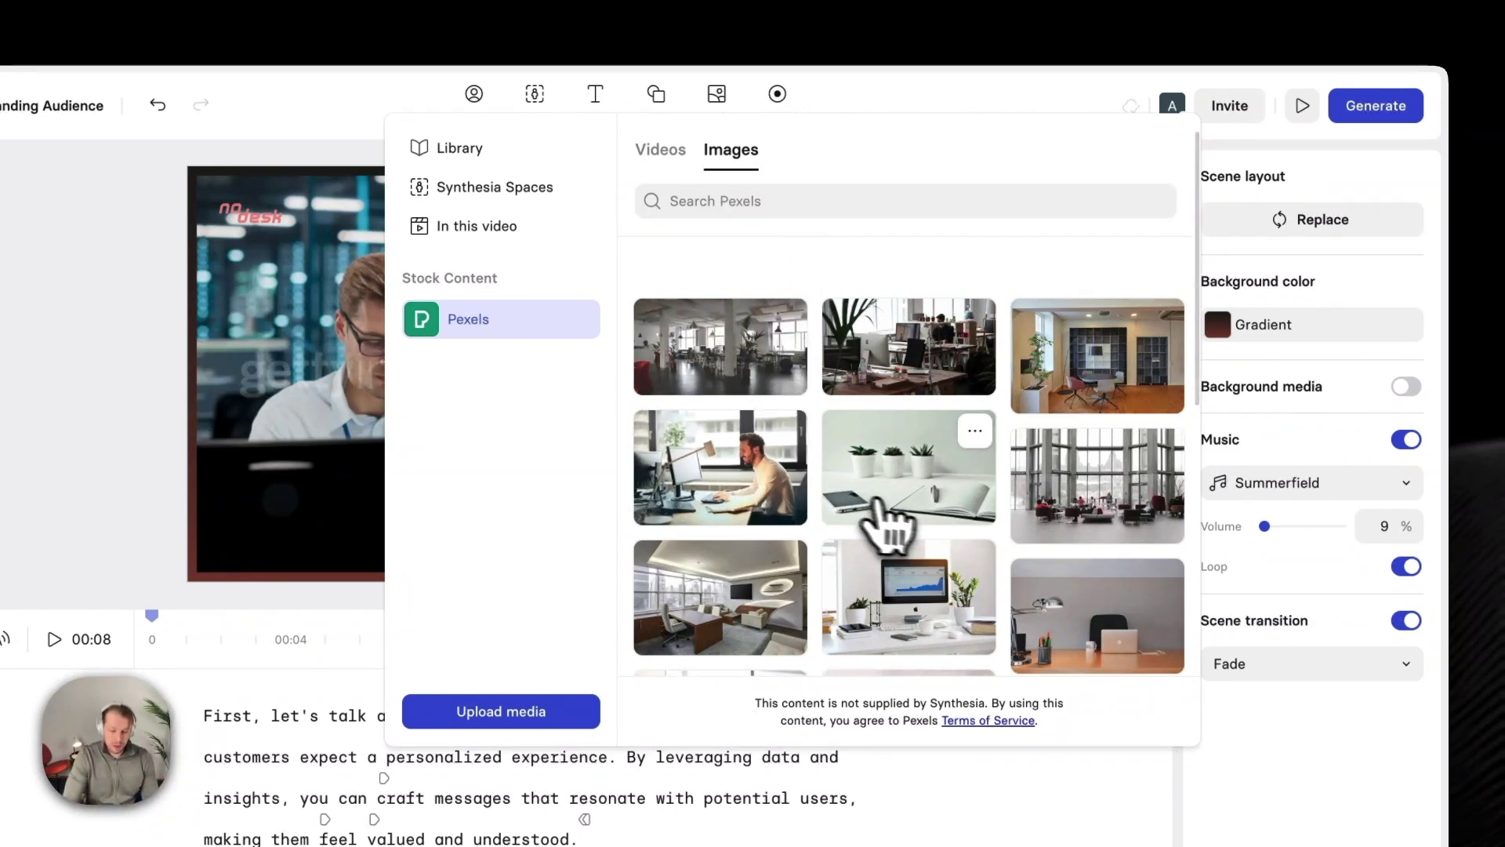
left_click(1109, 522)
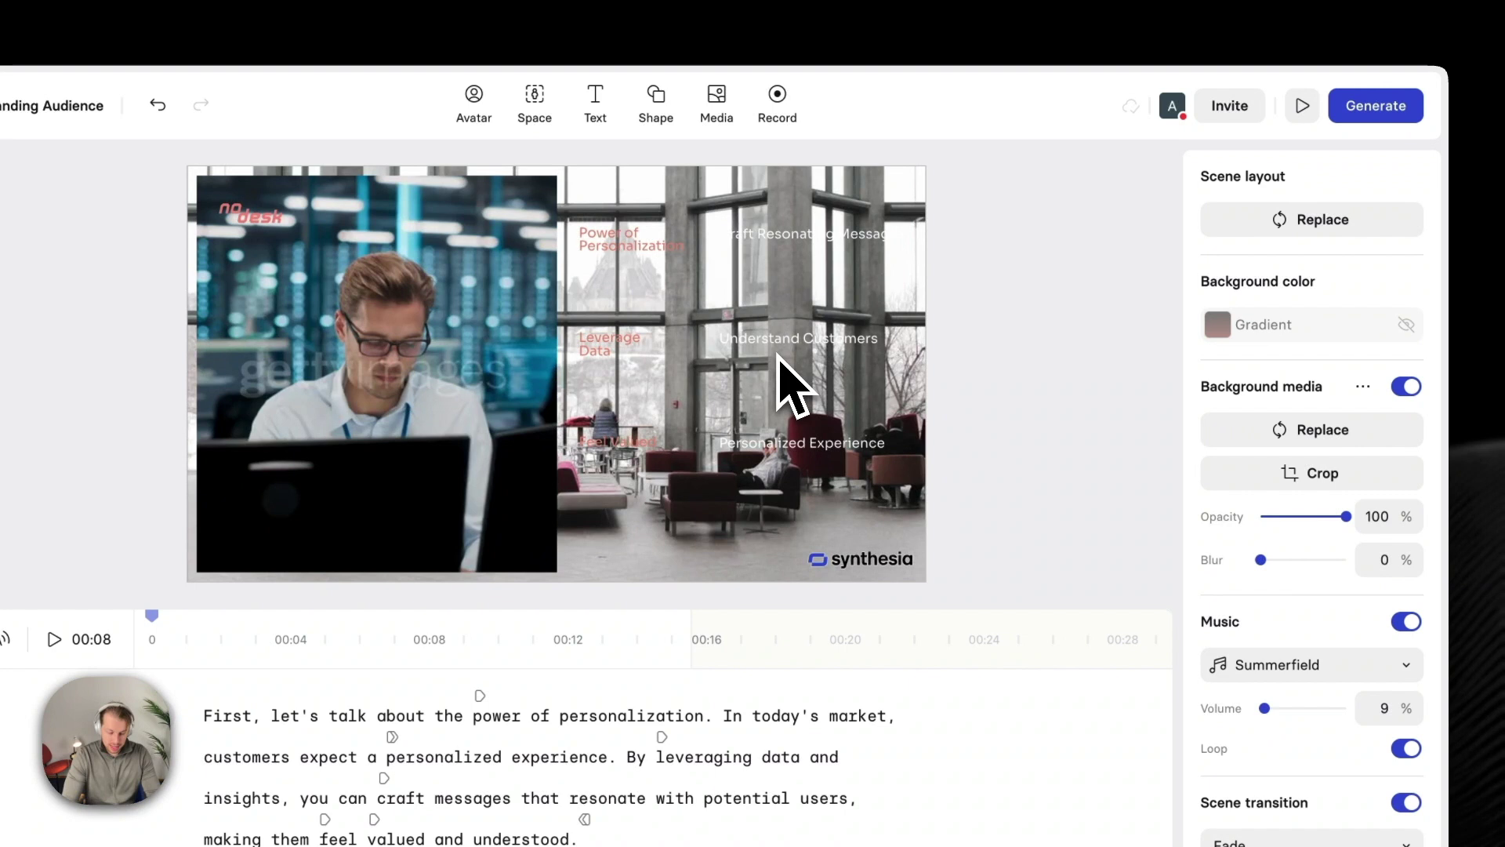
key("super+z")
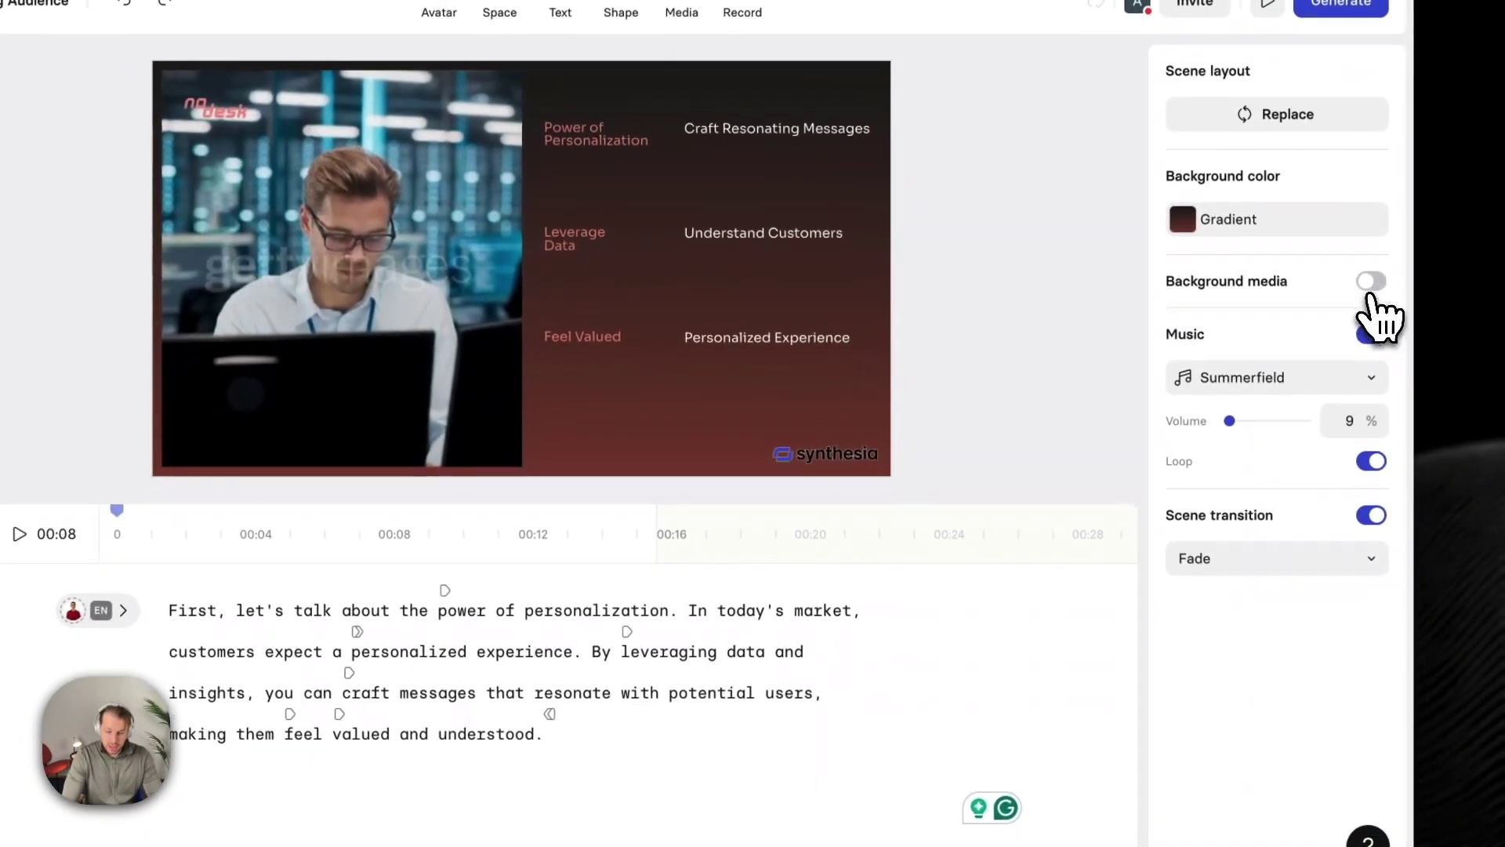
left_click(1407, 386)
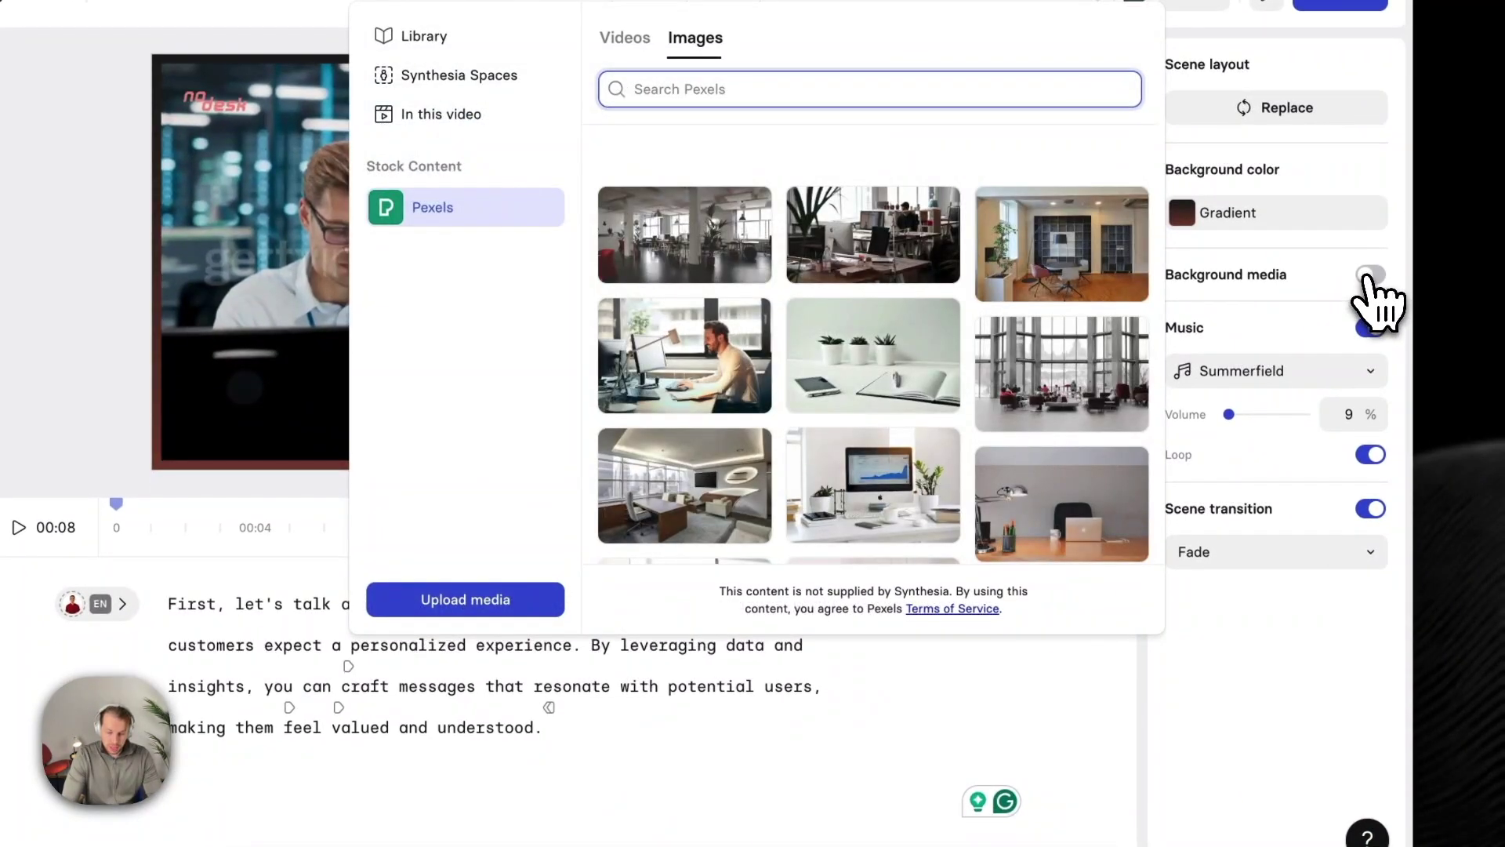
scroll(1094, 321, "down", 5)
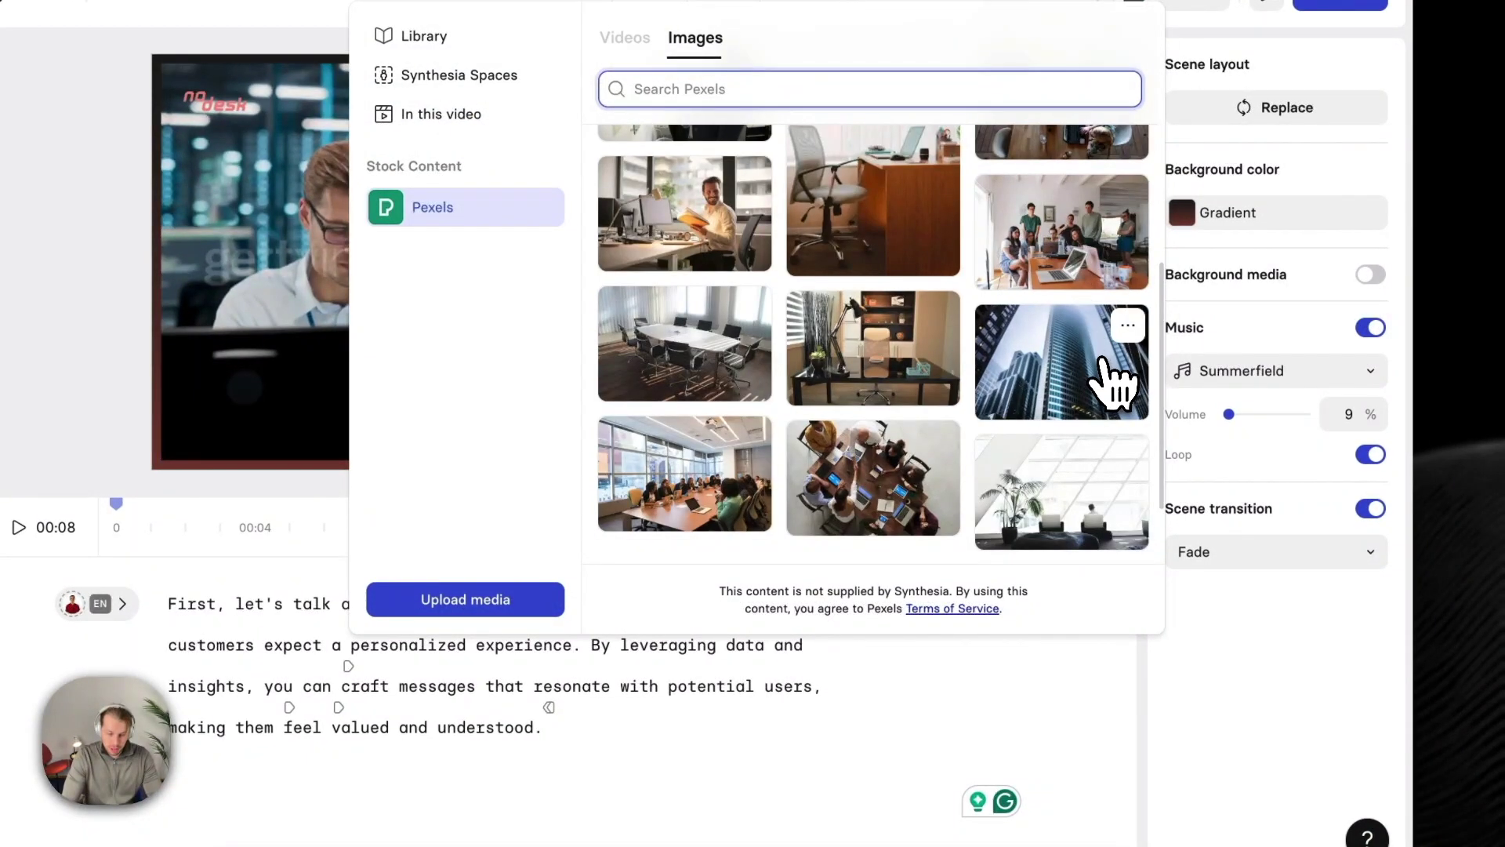
left_click(1103, 362)
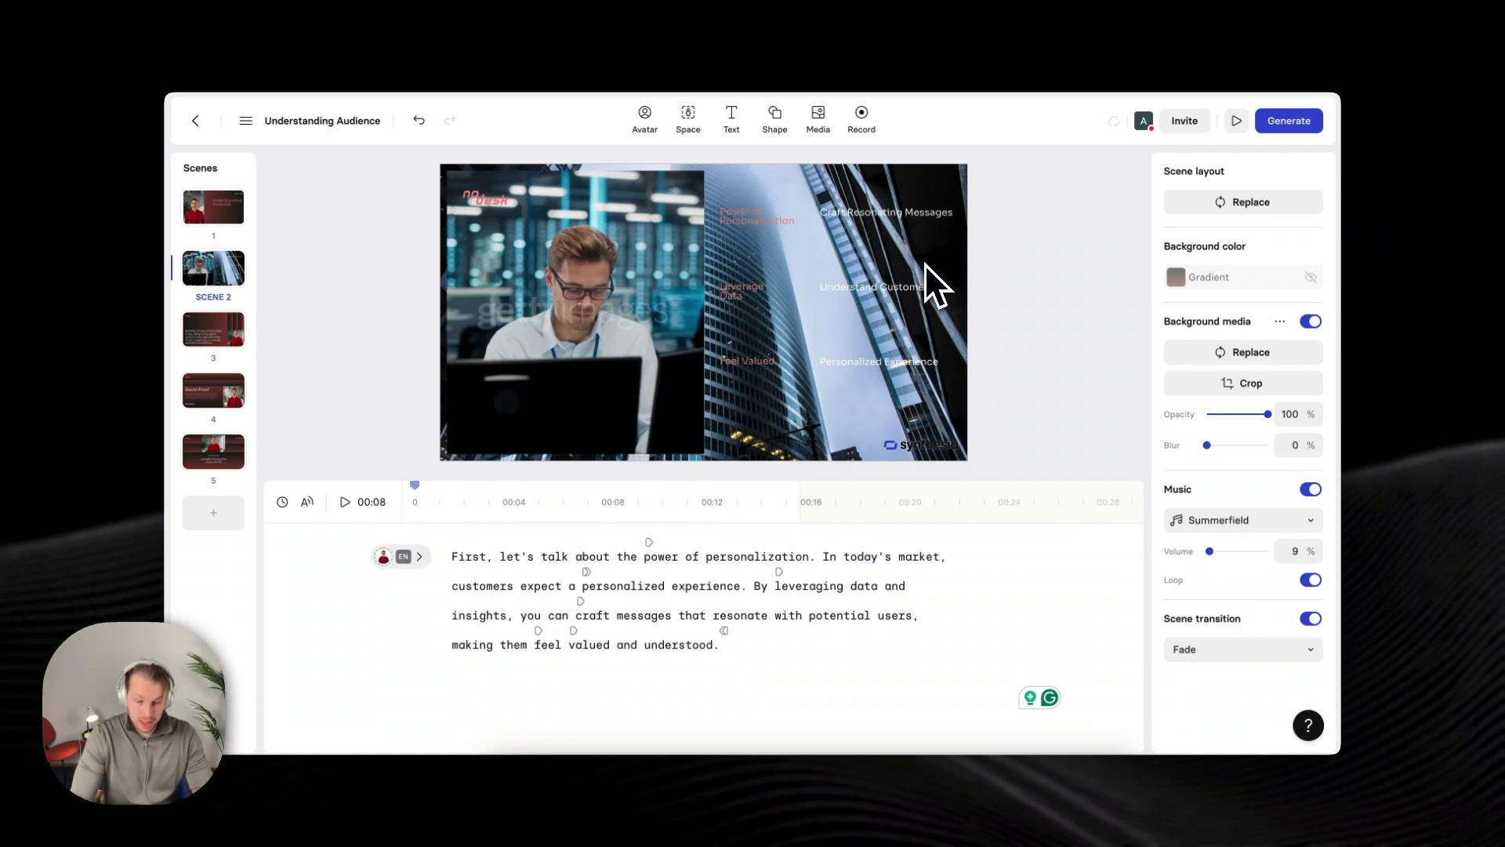
key("super+z")
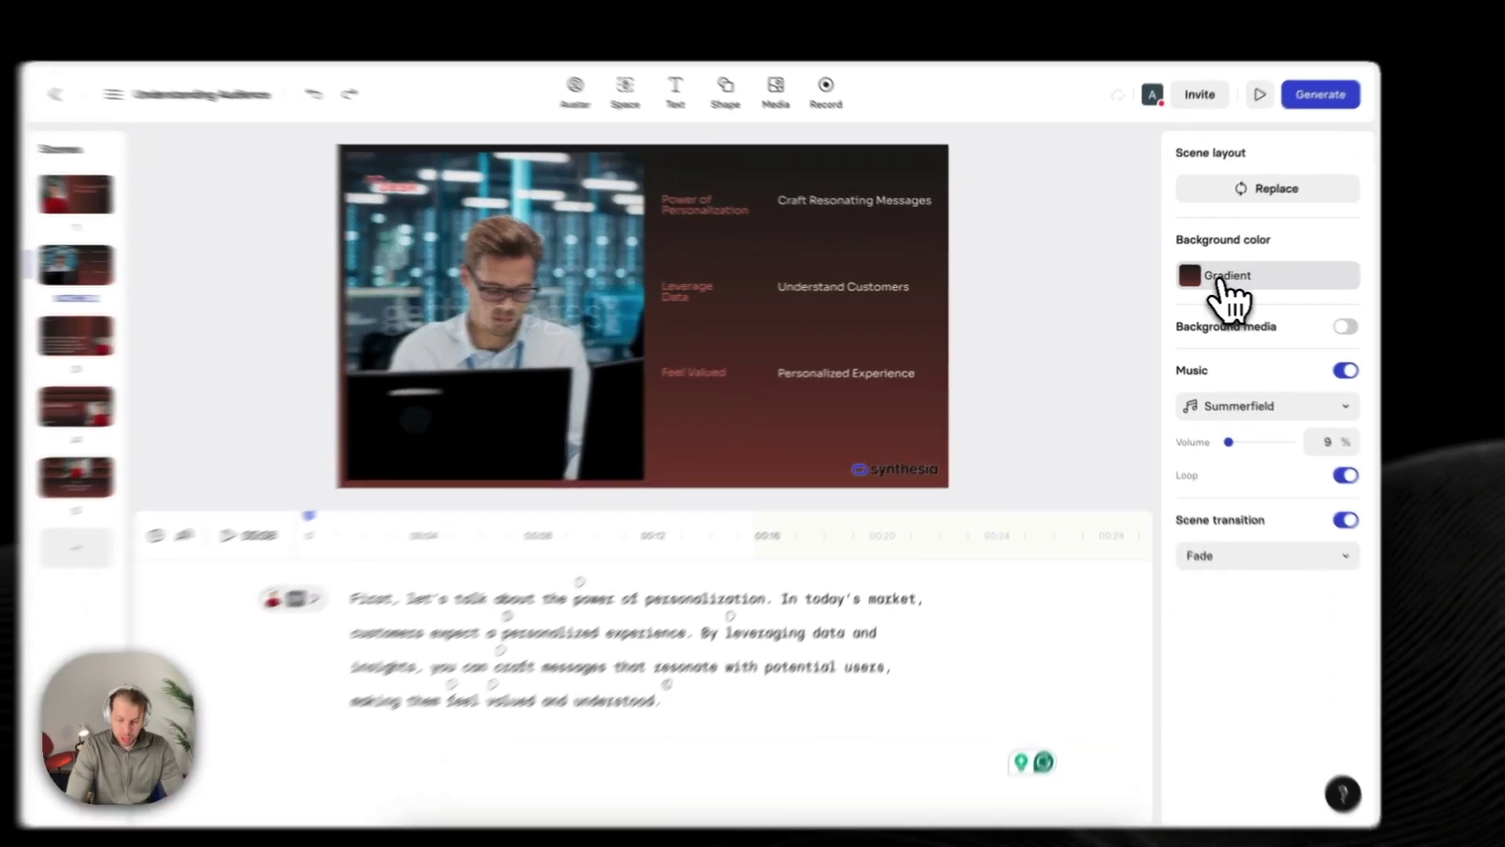
Step: Recolour scene 2's background gradient from dark red to navy #080C48, fading to black
left_click(1184, 279)
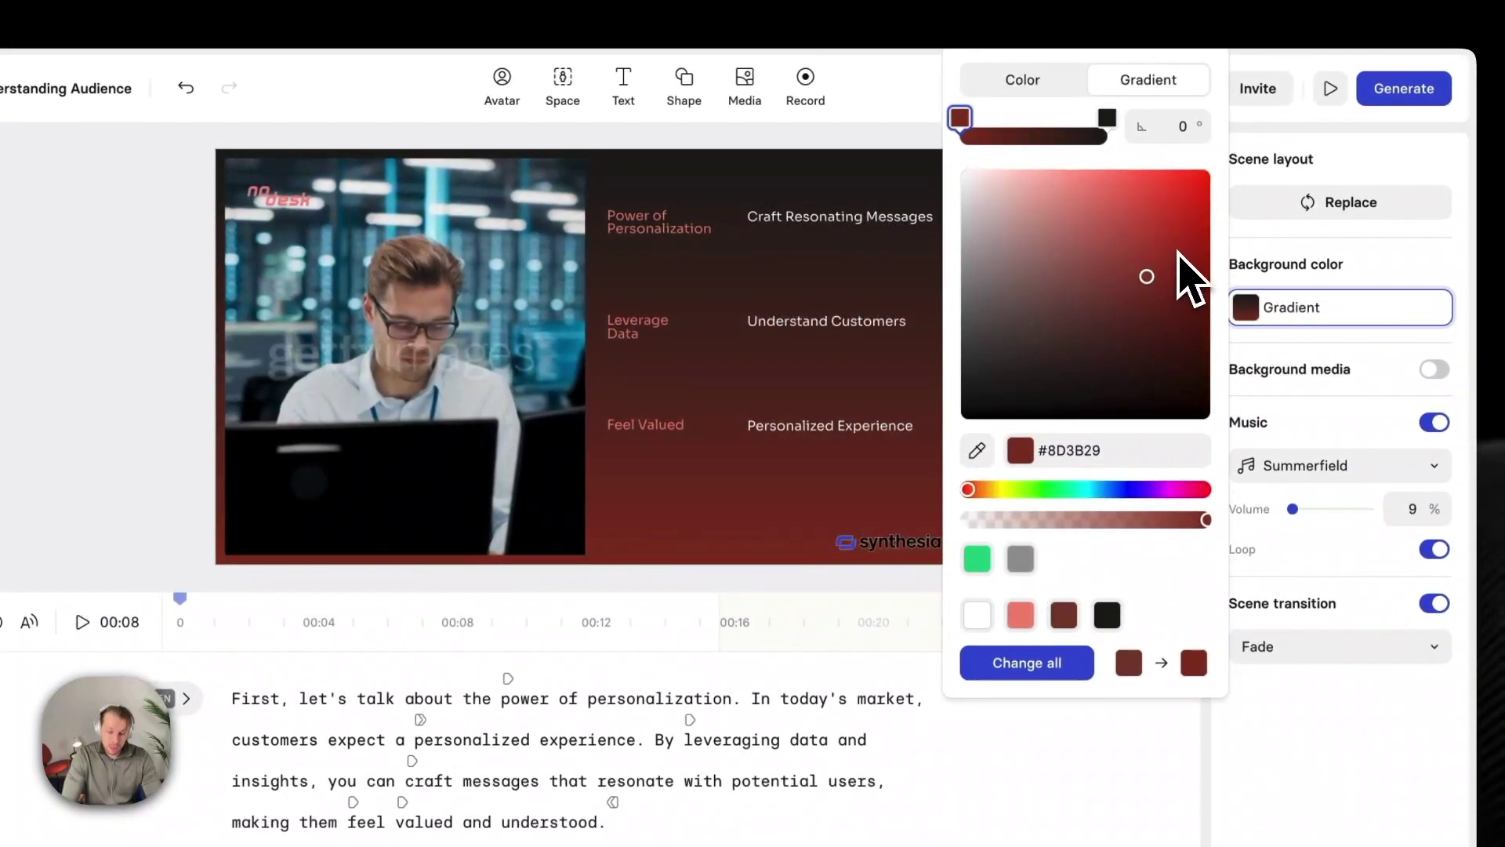
left_click_drag(1178, 253, 1171, 210)
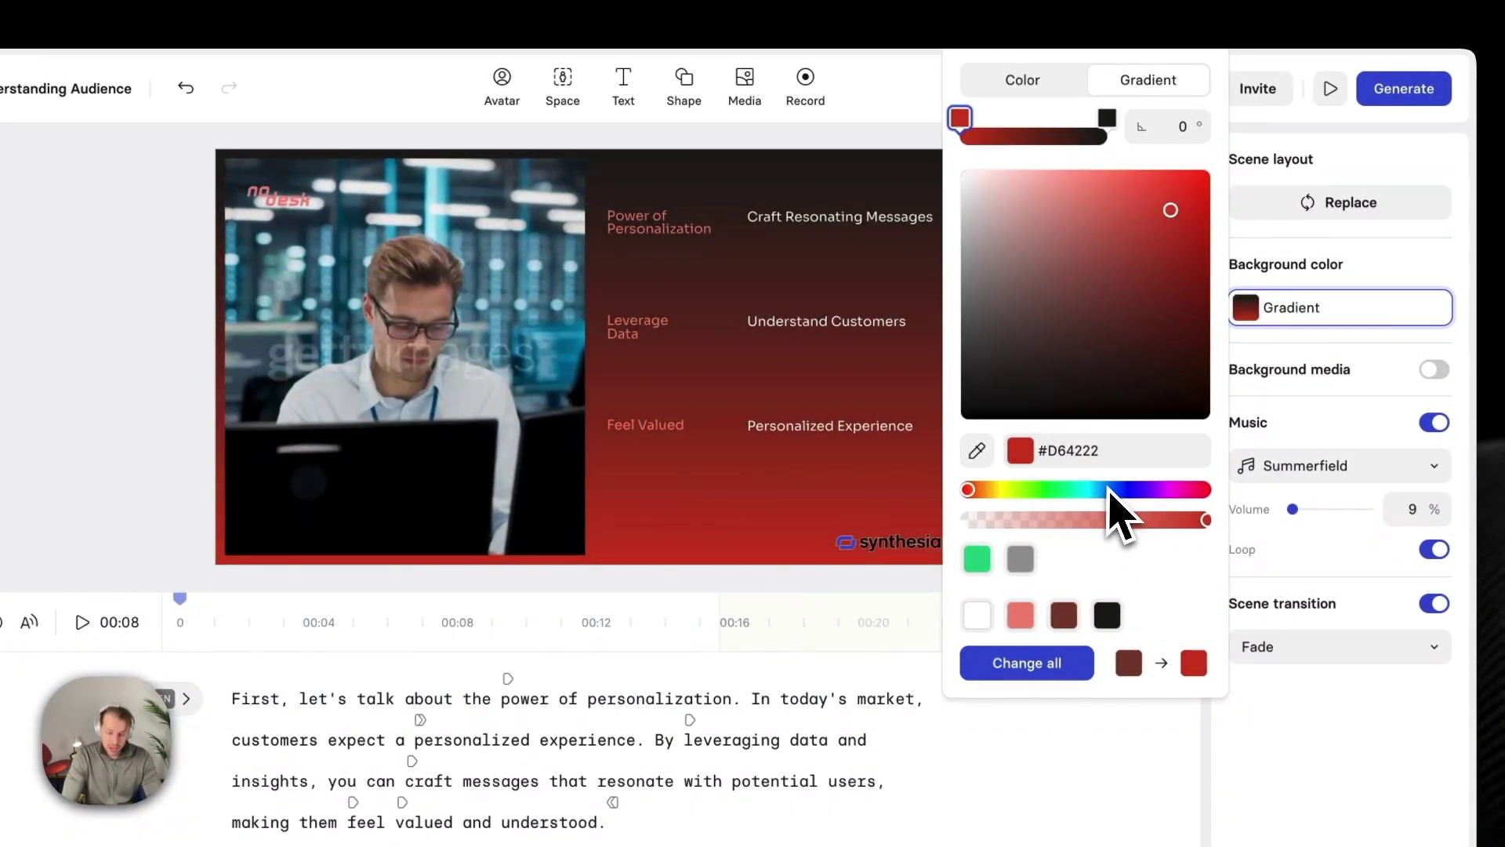
left_click_drag(1109, 489, 1125, 491)
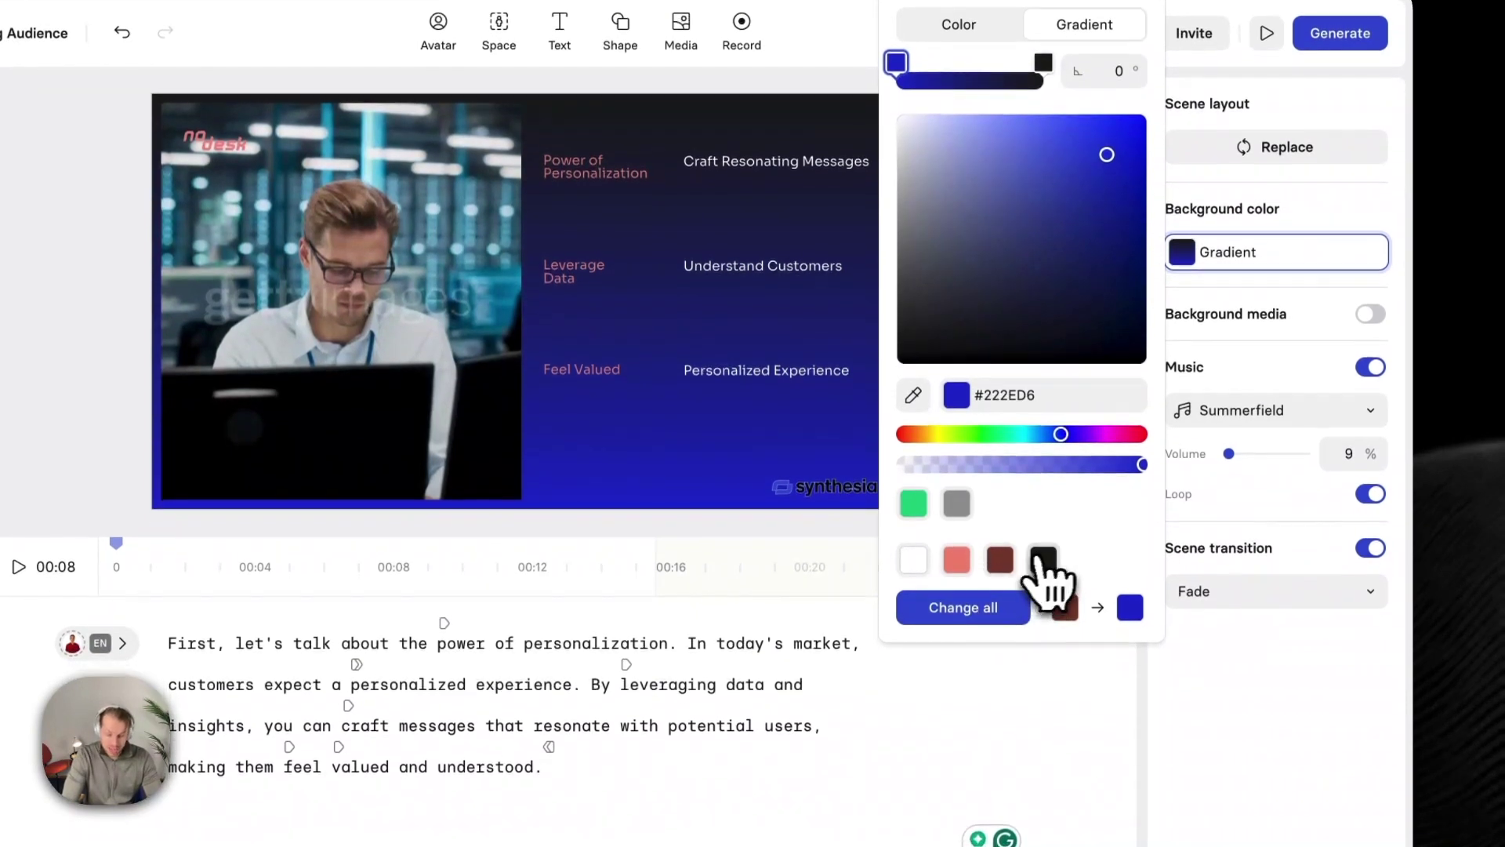
left_click(1000, 558)
left_click(1052, 435)
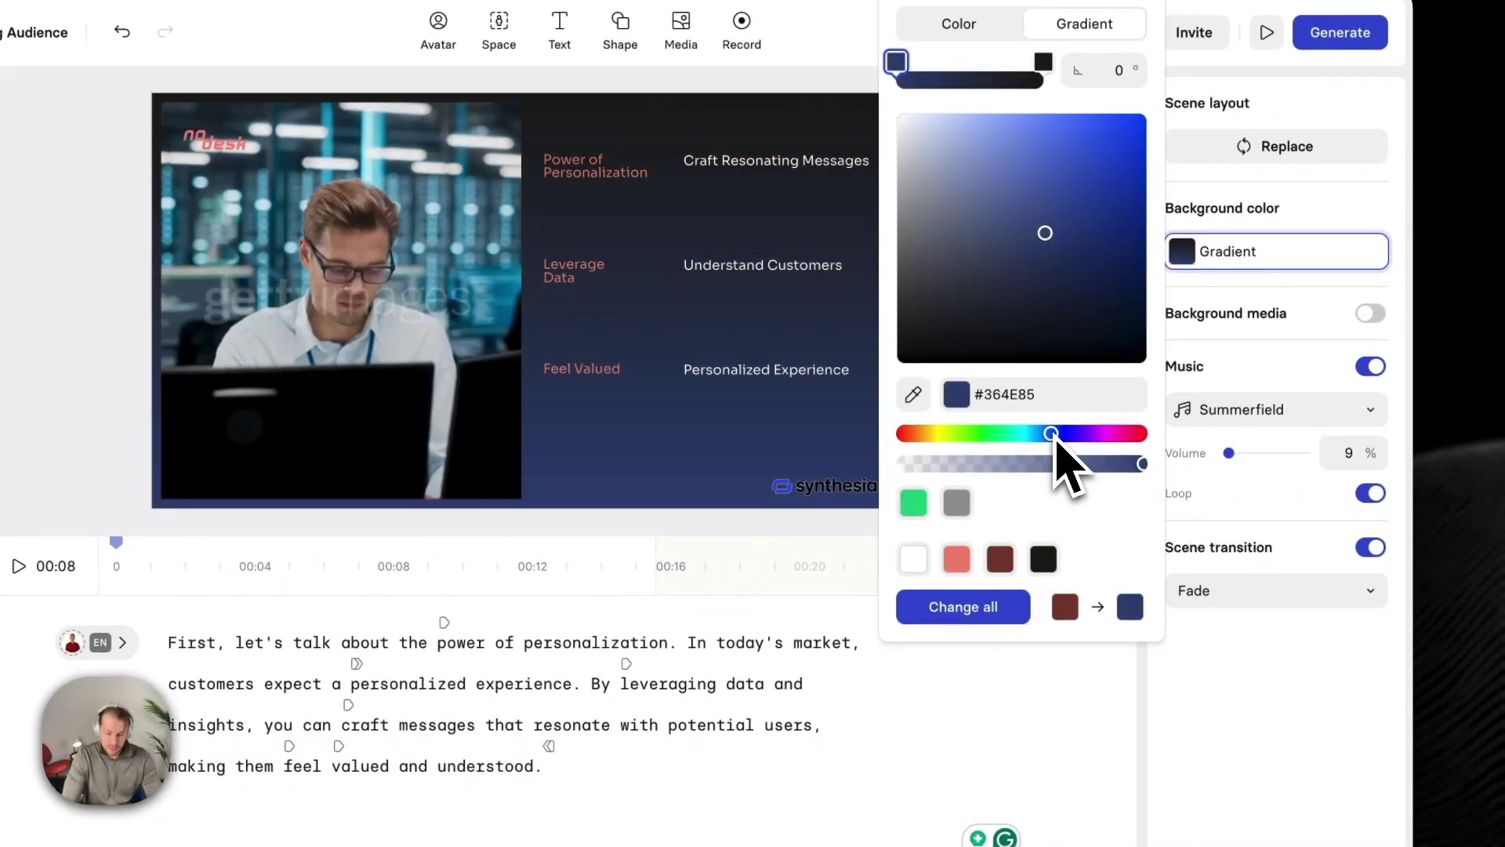
left_click_drag(1053, 435, 1061, 433)
left_click(1119, 293)
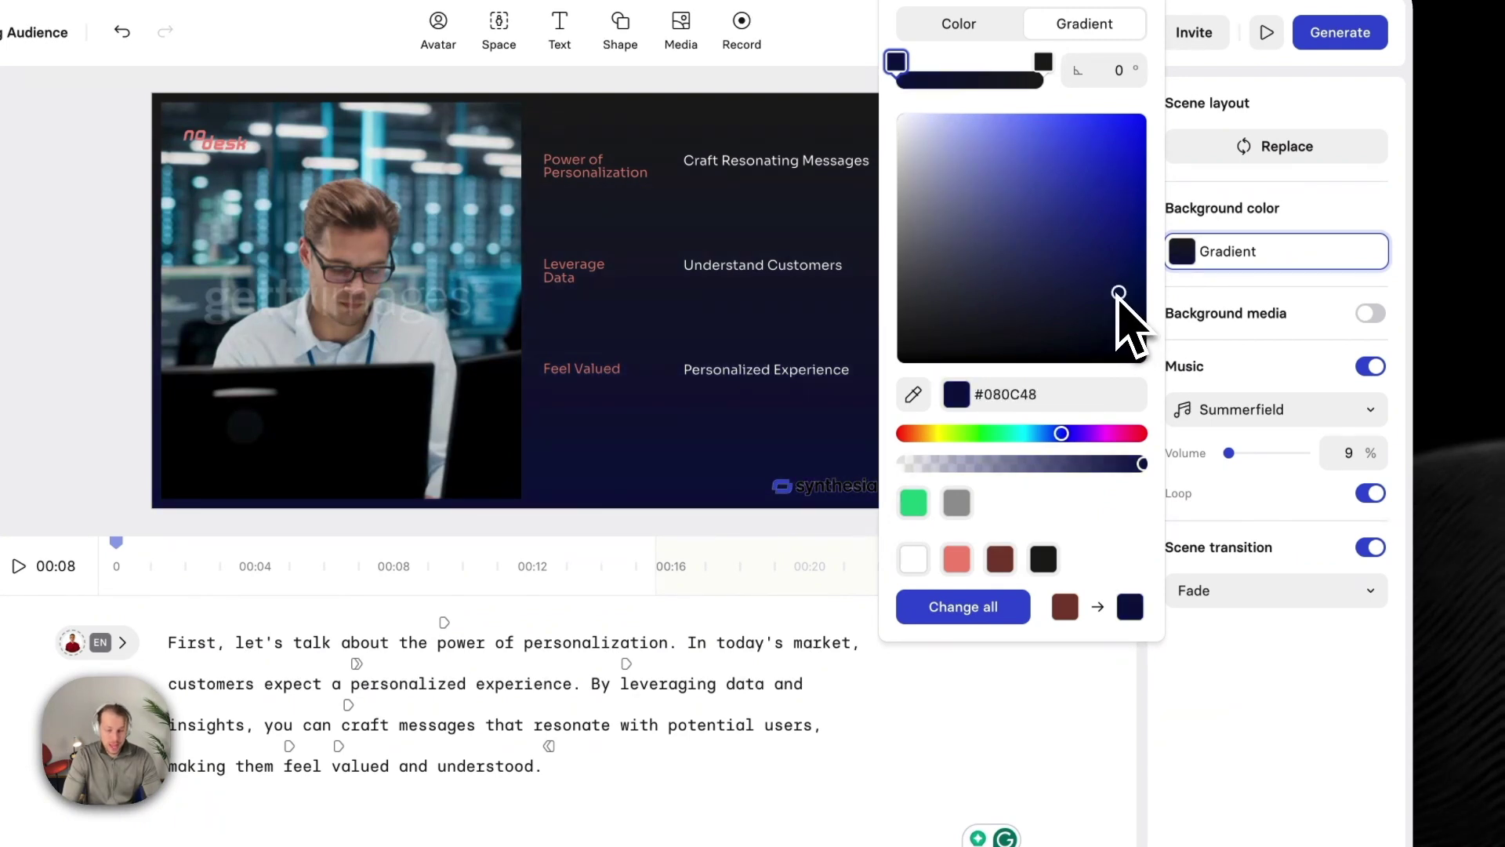
left_click(1343, 209)
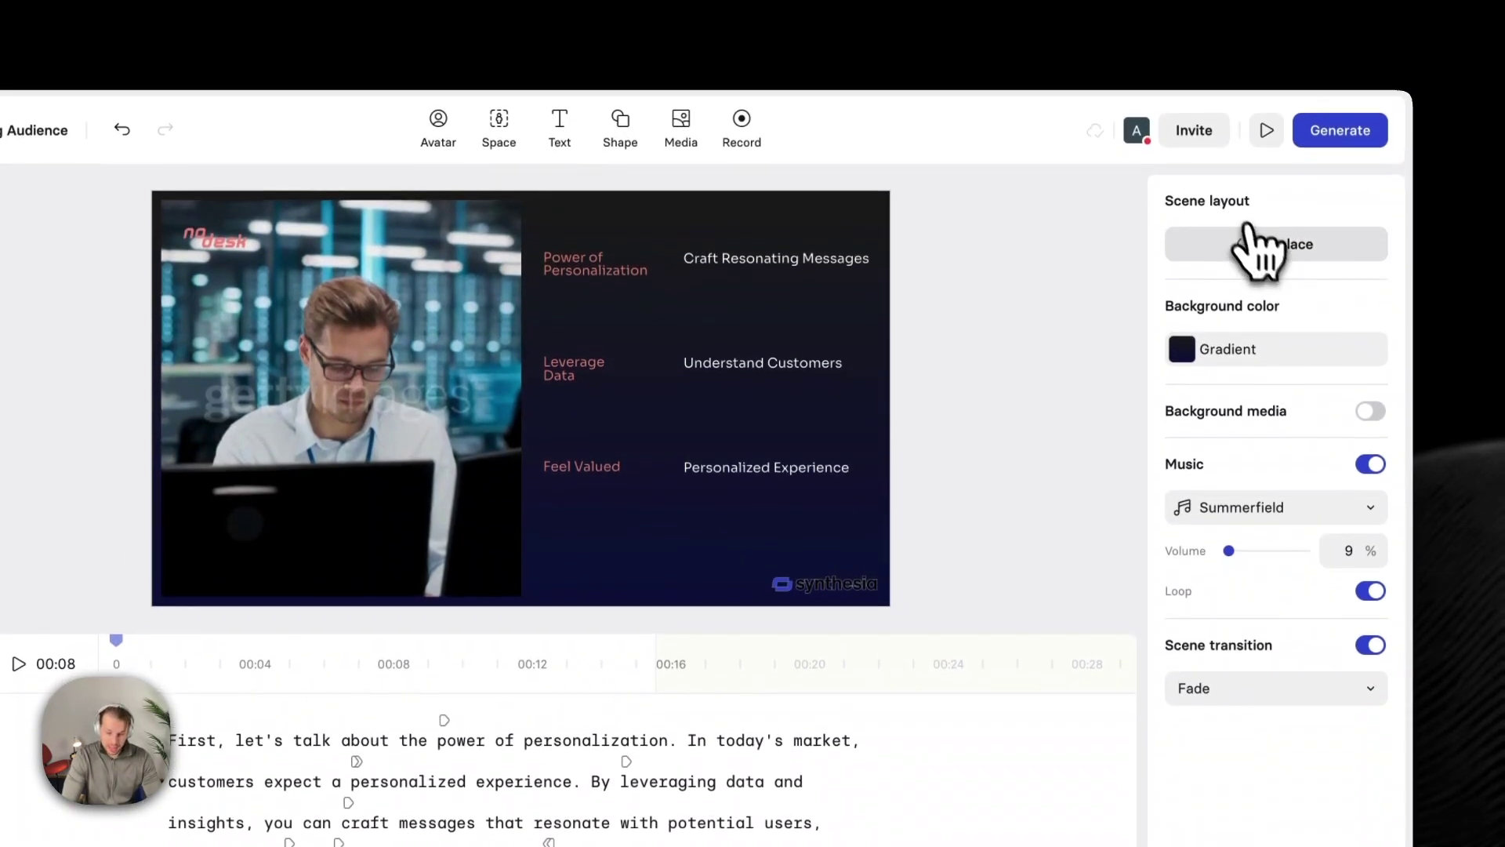
Step: Replace scene 2's layout with the blue Customer template from Bright Sales Outreach
left_click(1286, 149)
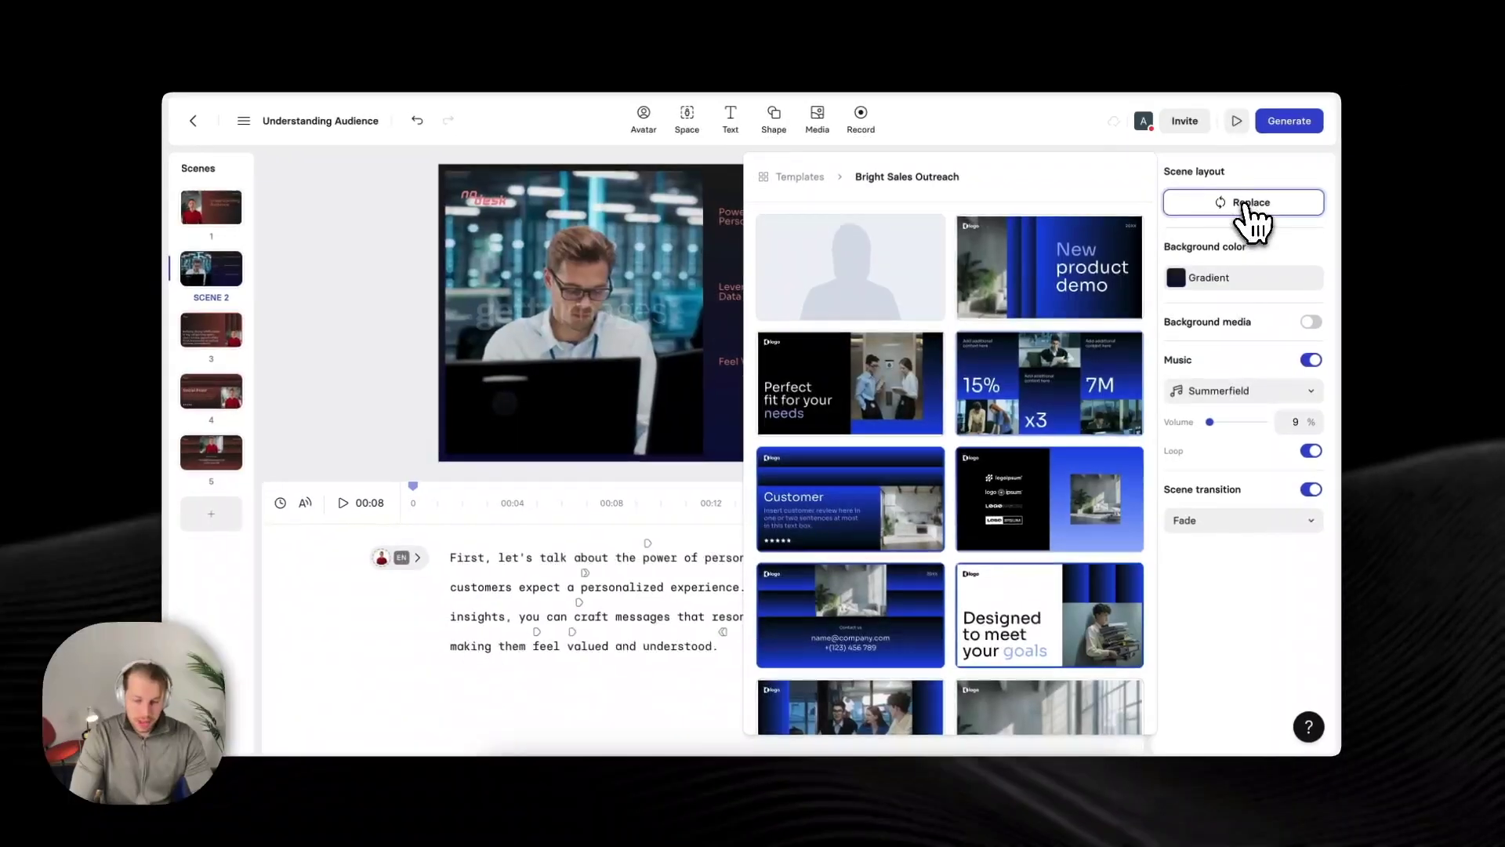
scroll(836, 436, "down", 1)
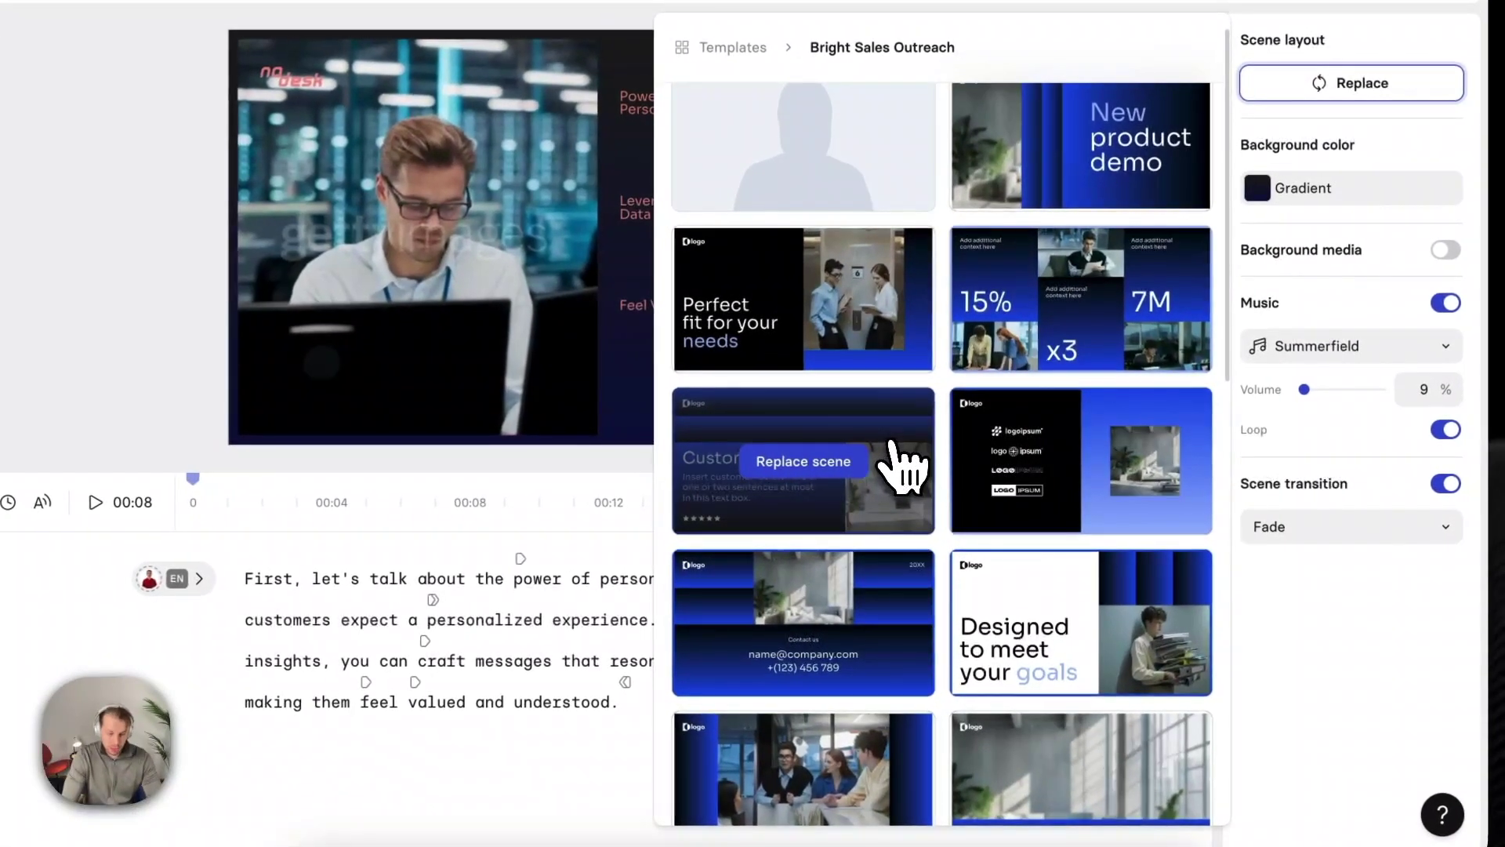
left_click(894, 448)
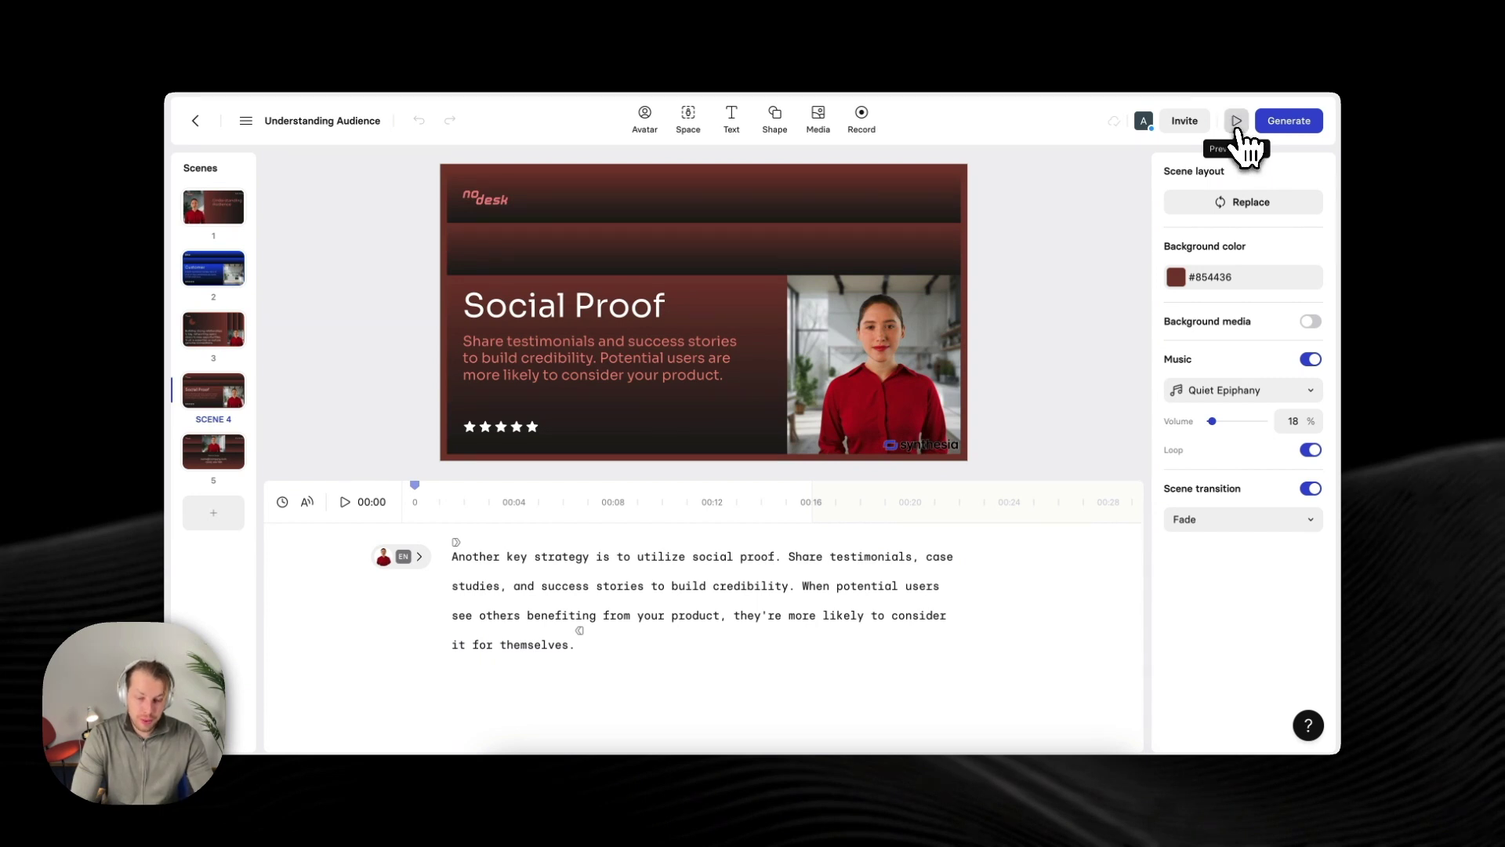
left_click(1237, 121)
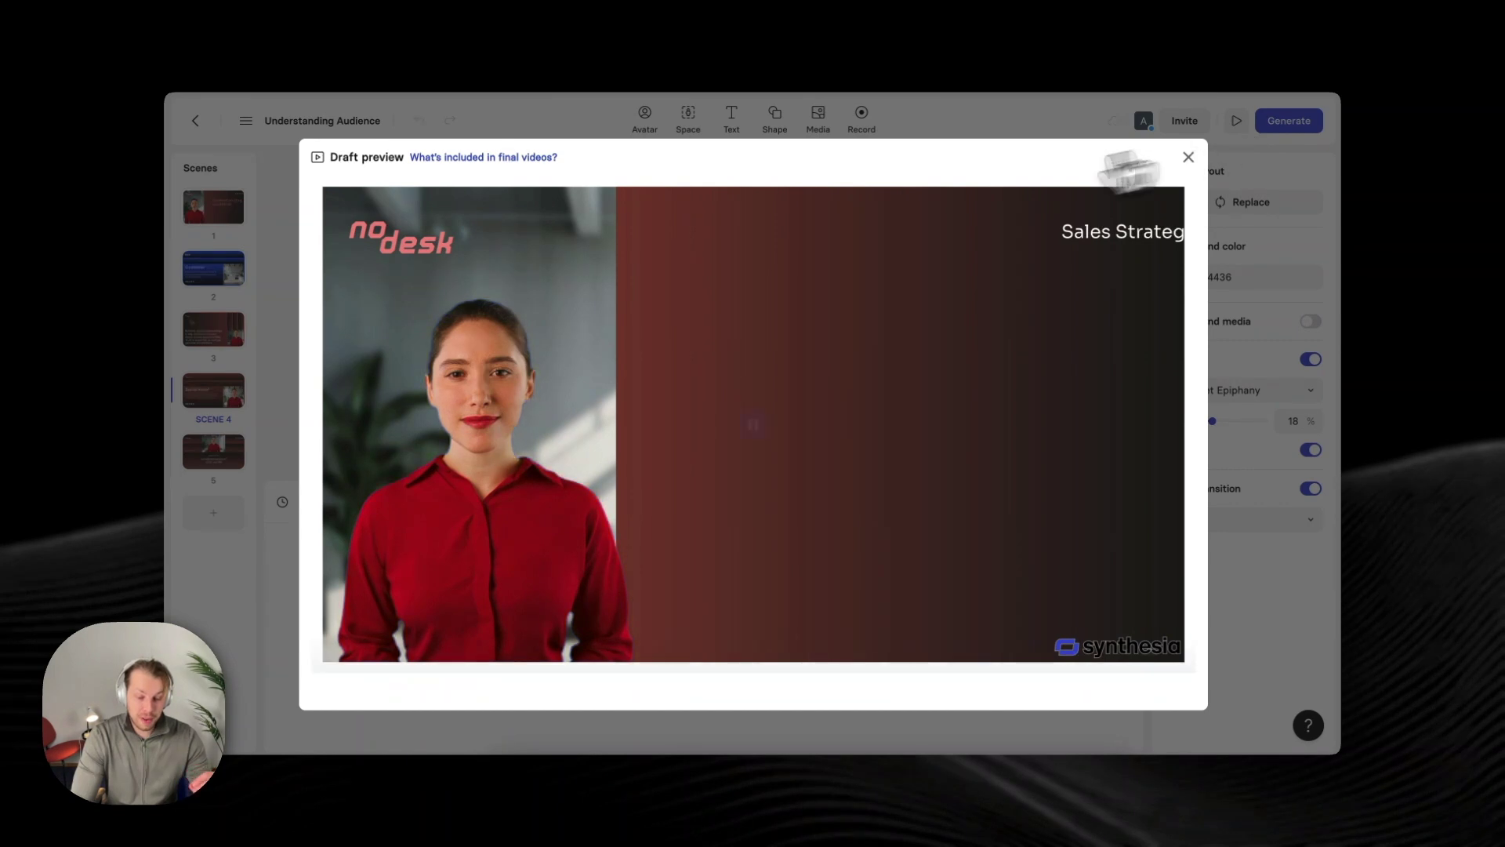
mouse_move(615, 313)
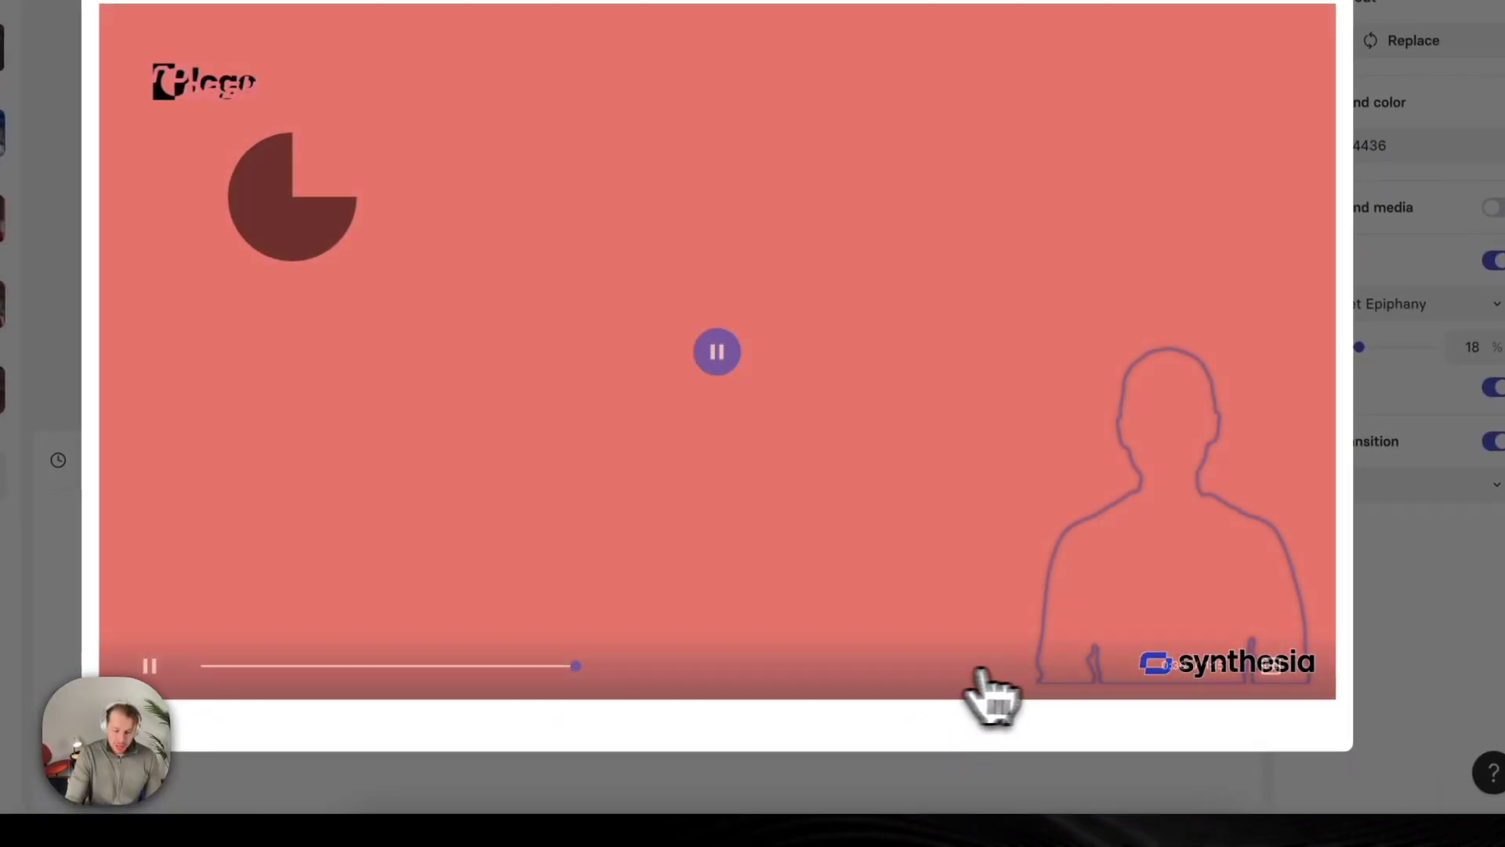
left_click(1008, 666)
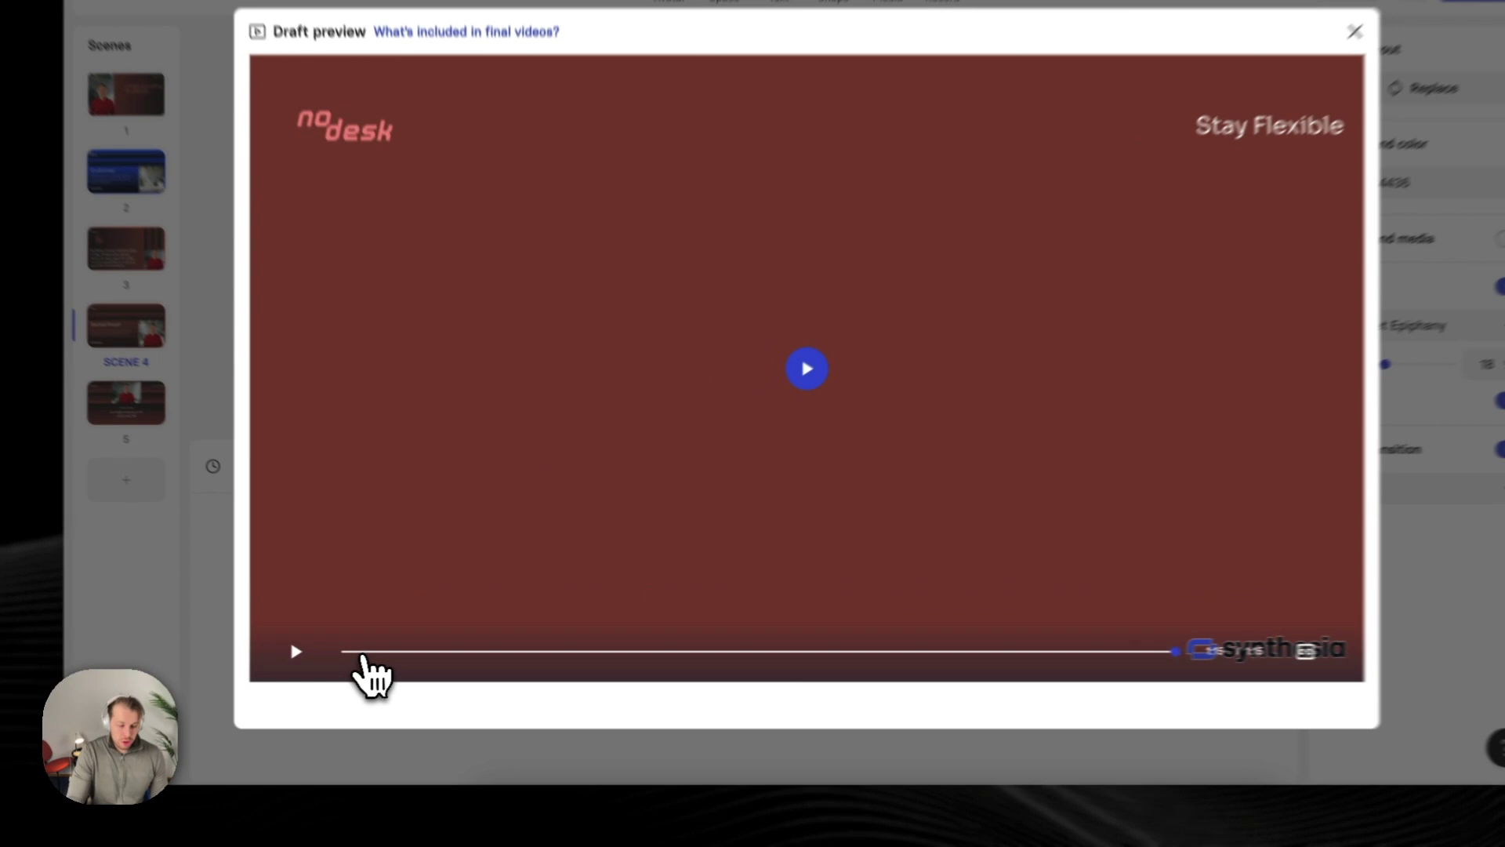
left_click(391, 648)
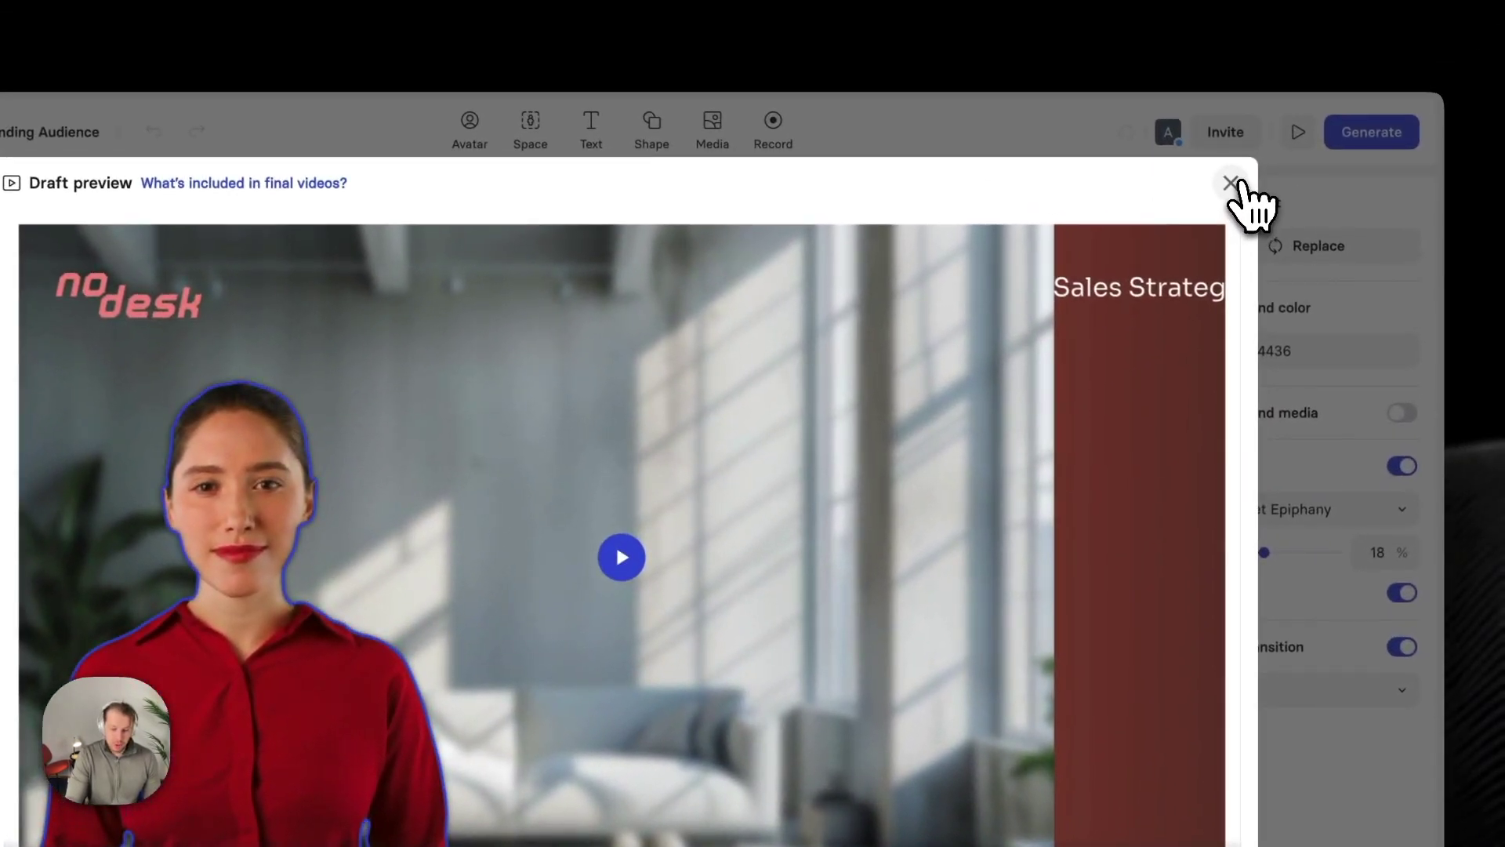
left_click(1245, 167)
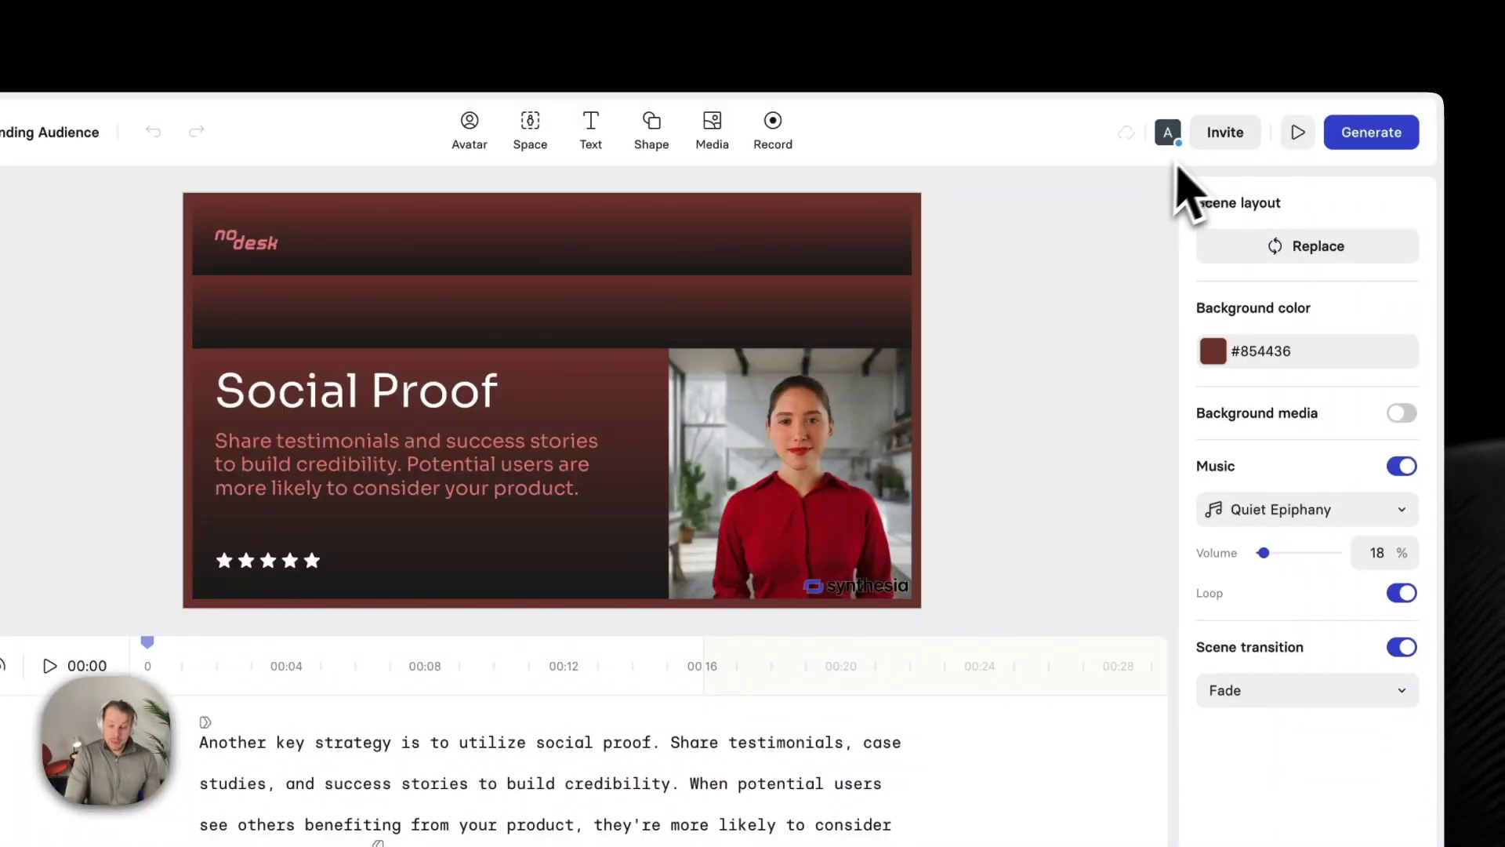
left_click(1235, 134)
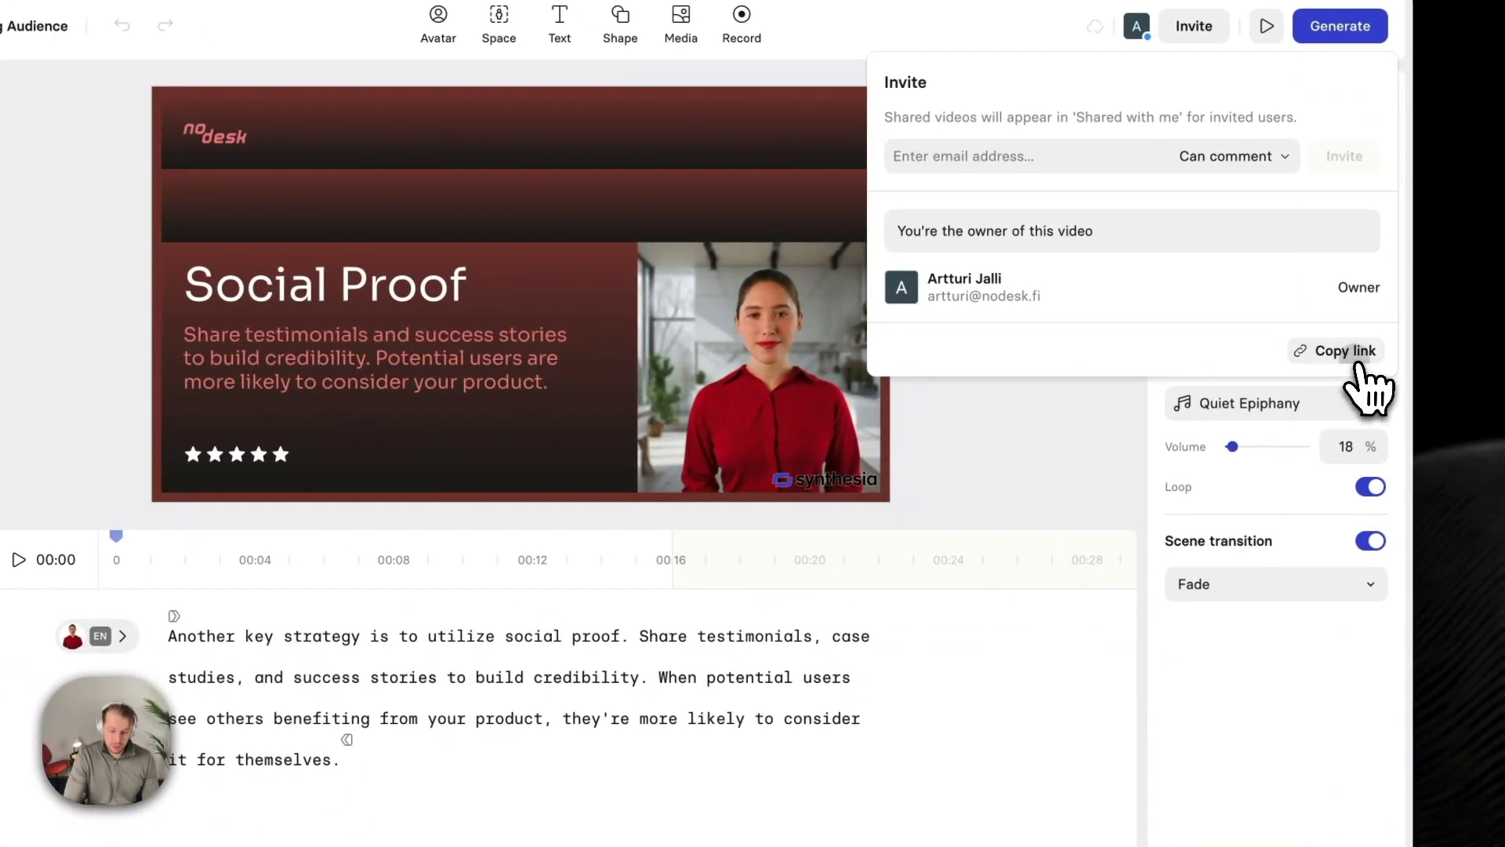
left_click(1055, 495)
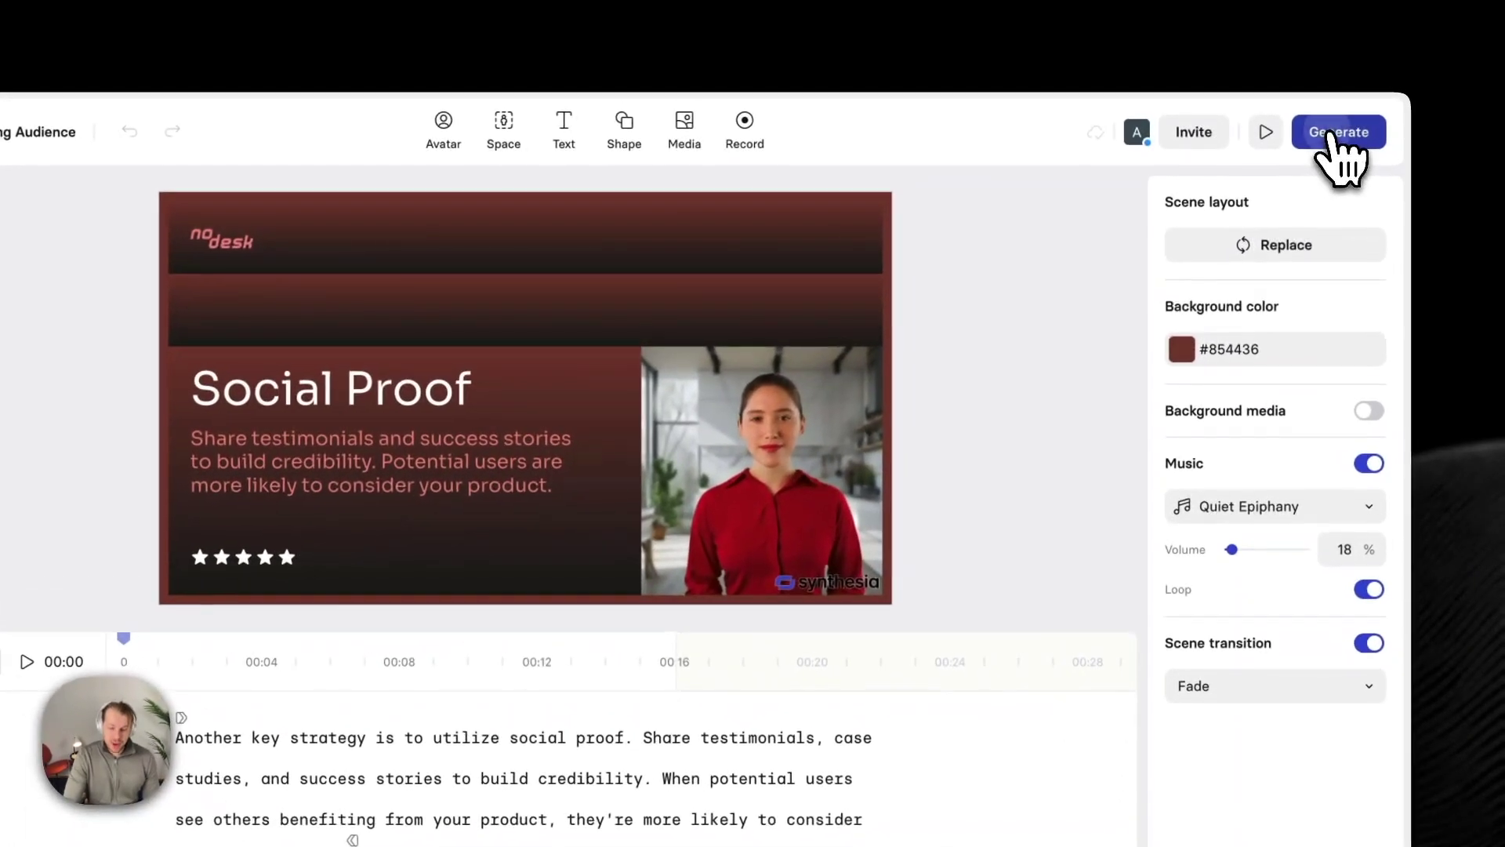
Step: Generate the 5-chapter 'Understanding Audience' video with about 10 minutes of processing
left_click(1336, 132)
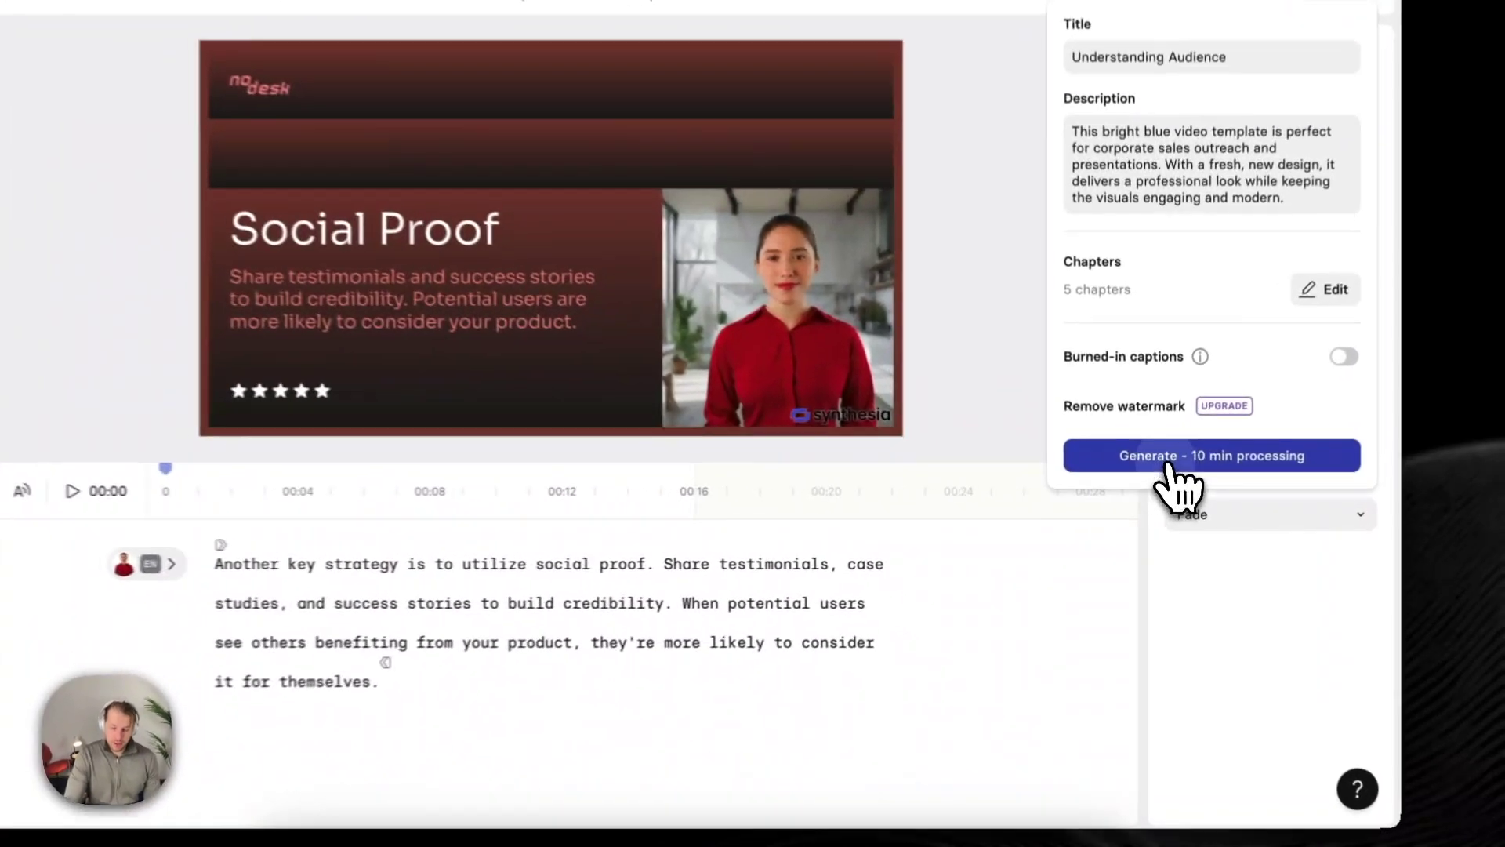
left_click(1164, 477)
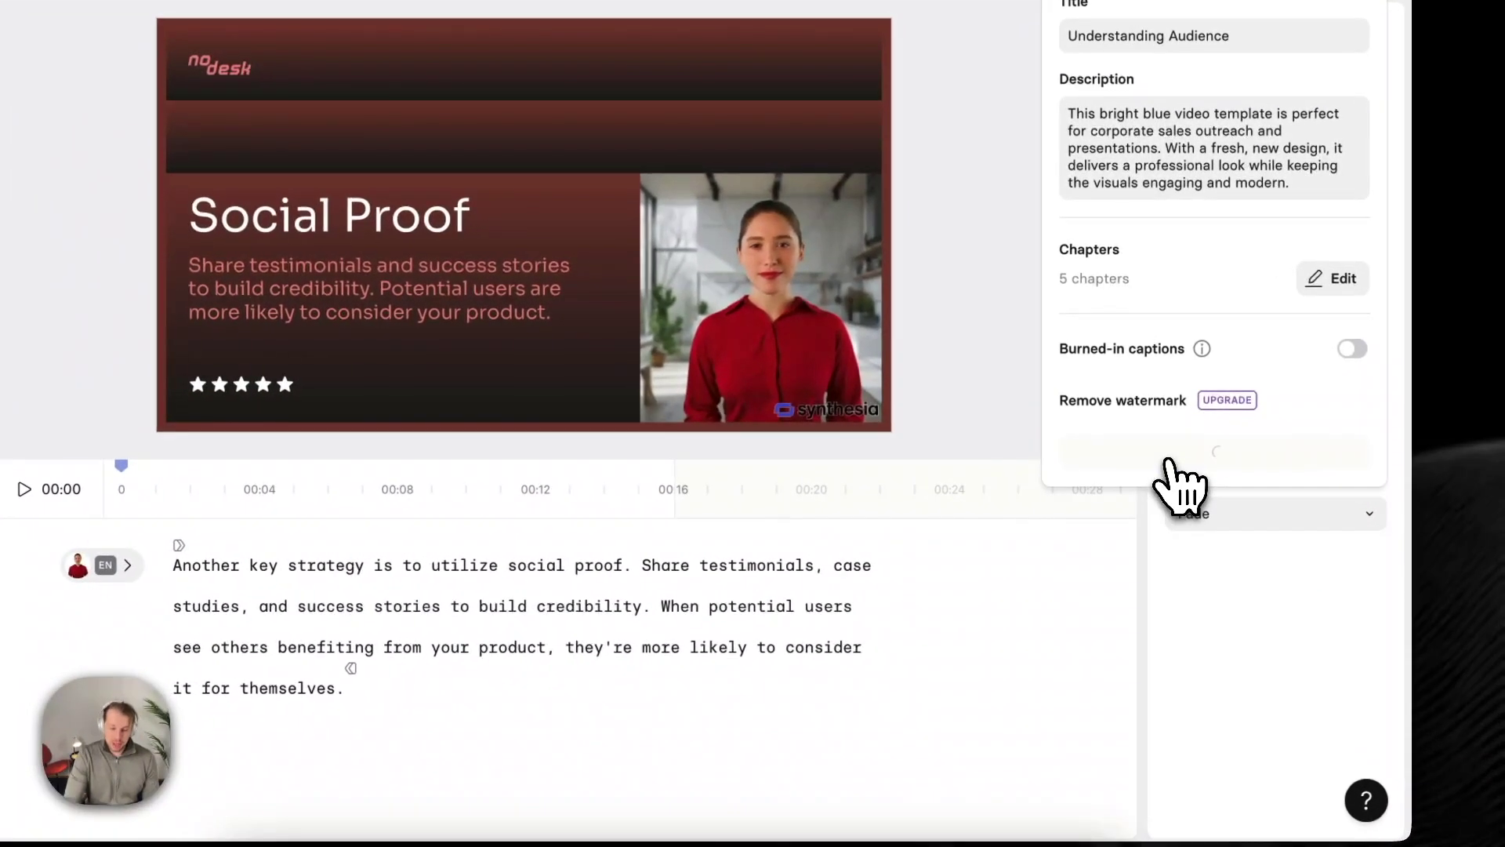